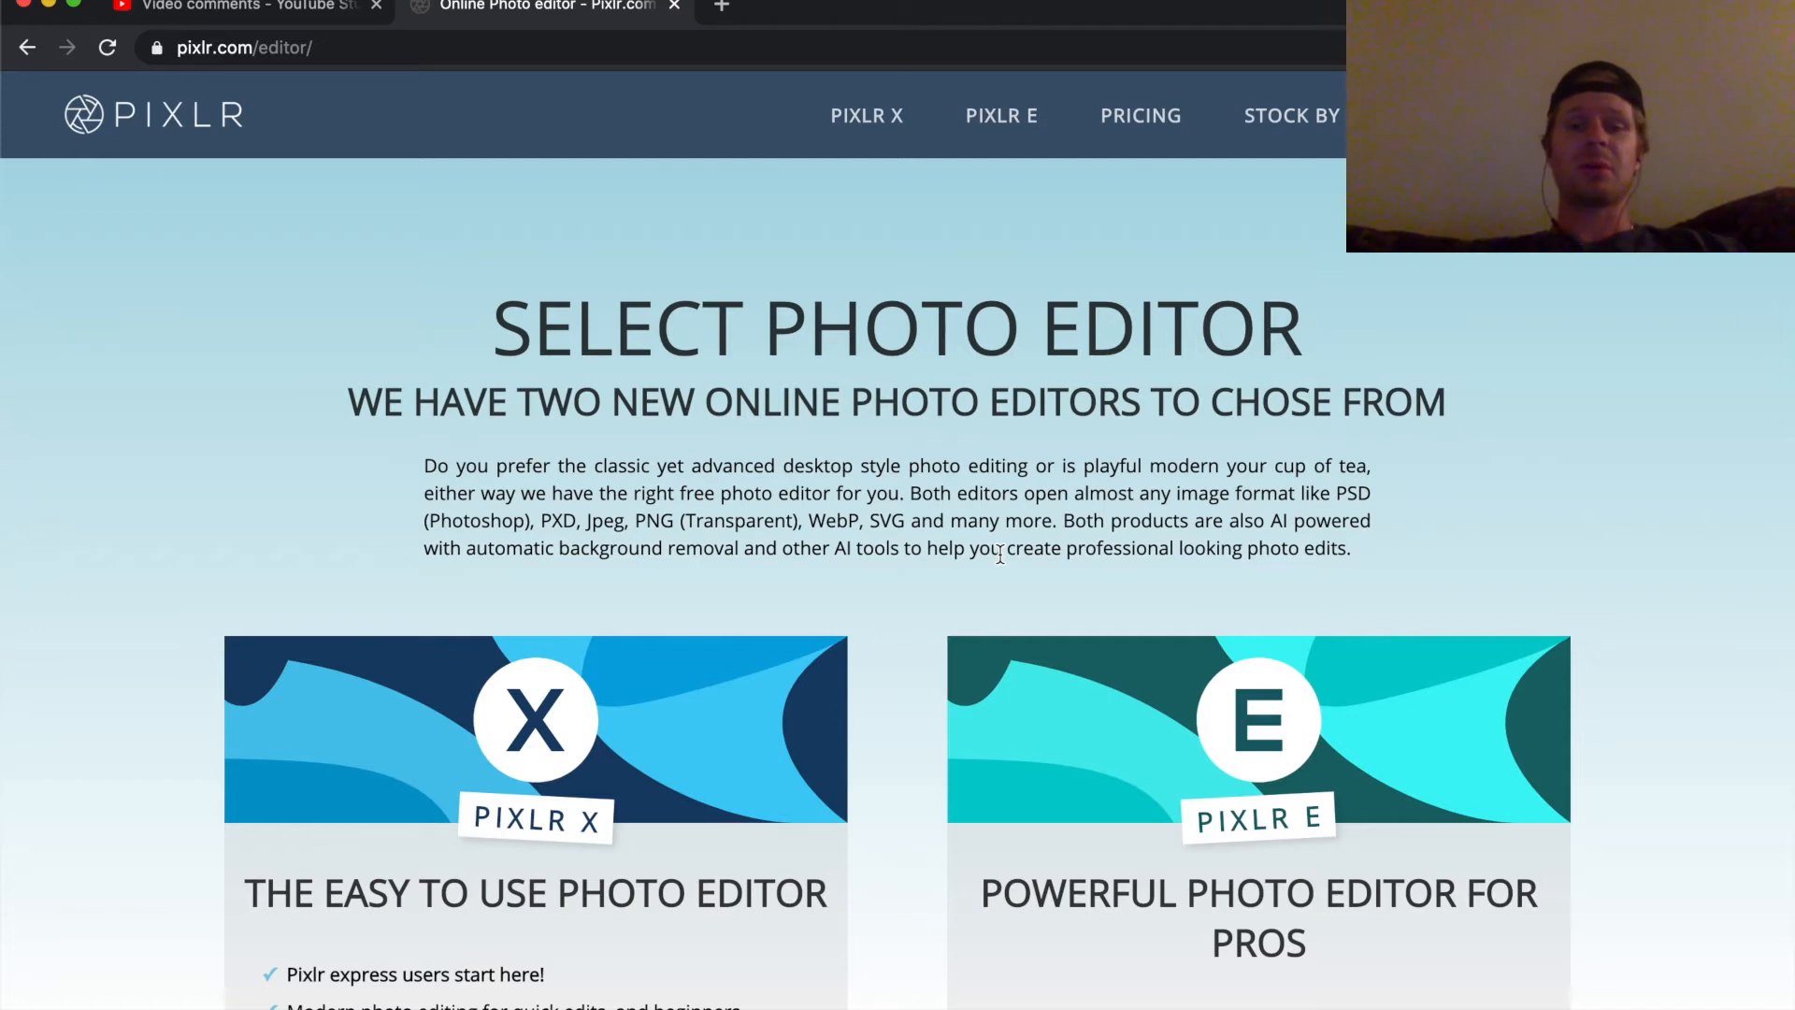
scroll(998, 532, "down", 2)
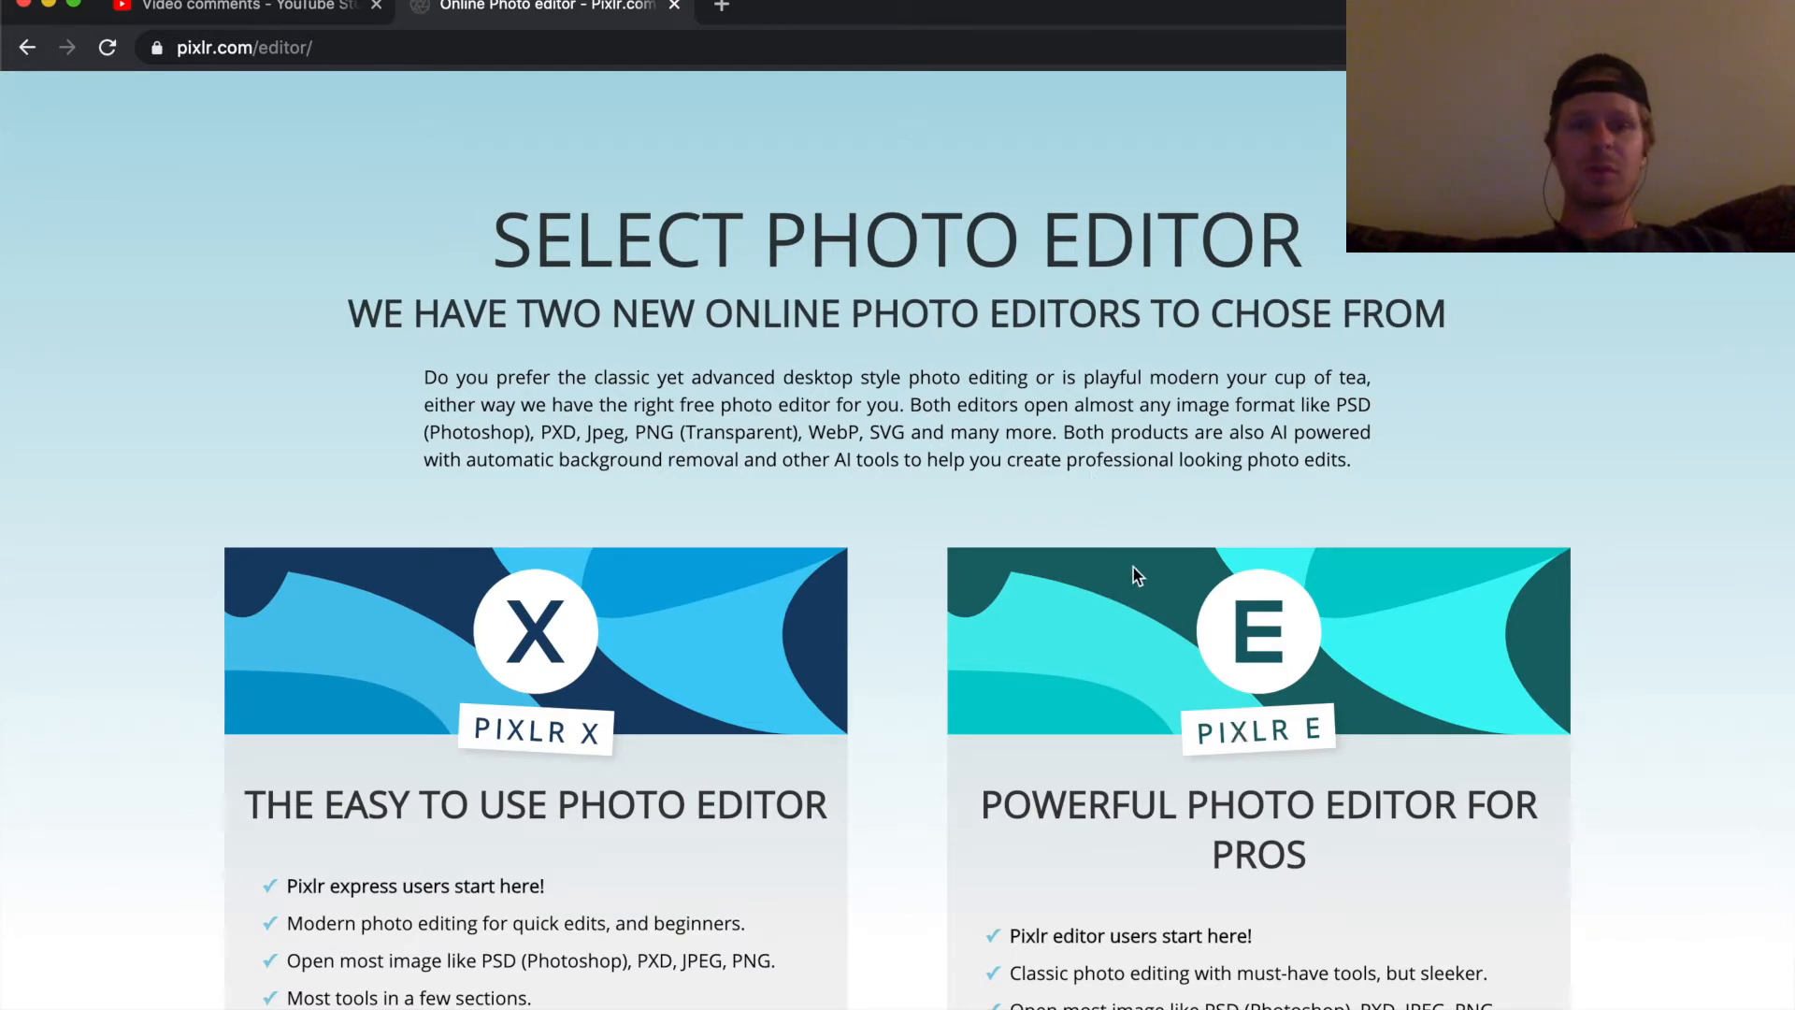
scroll(1282, 729, "down", 1)
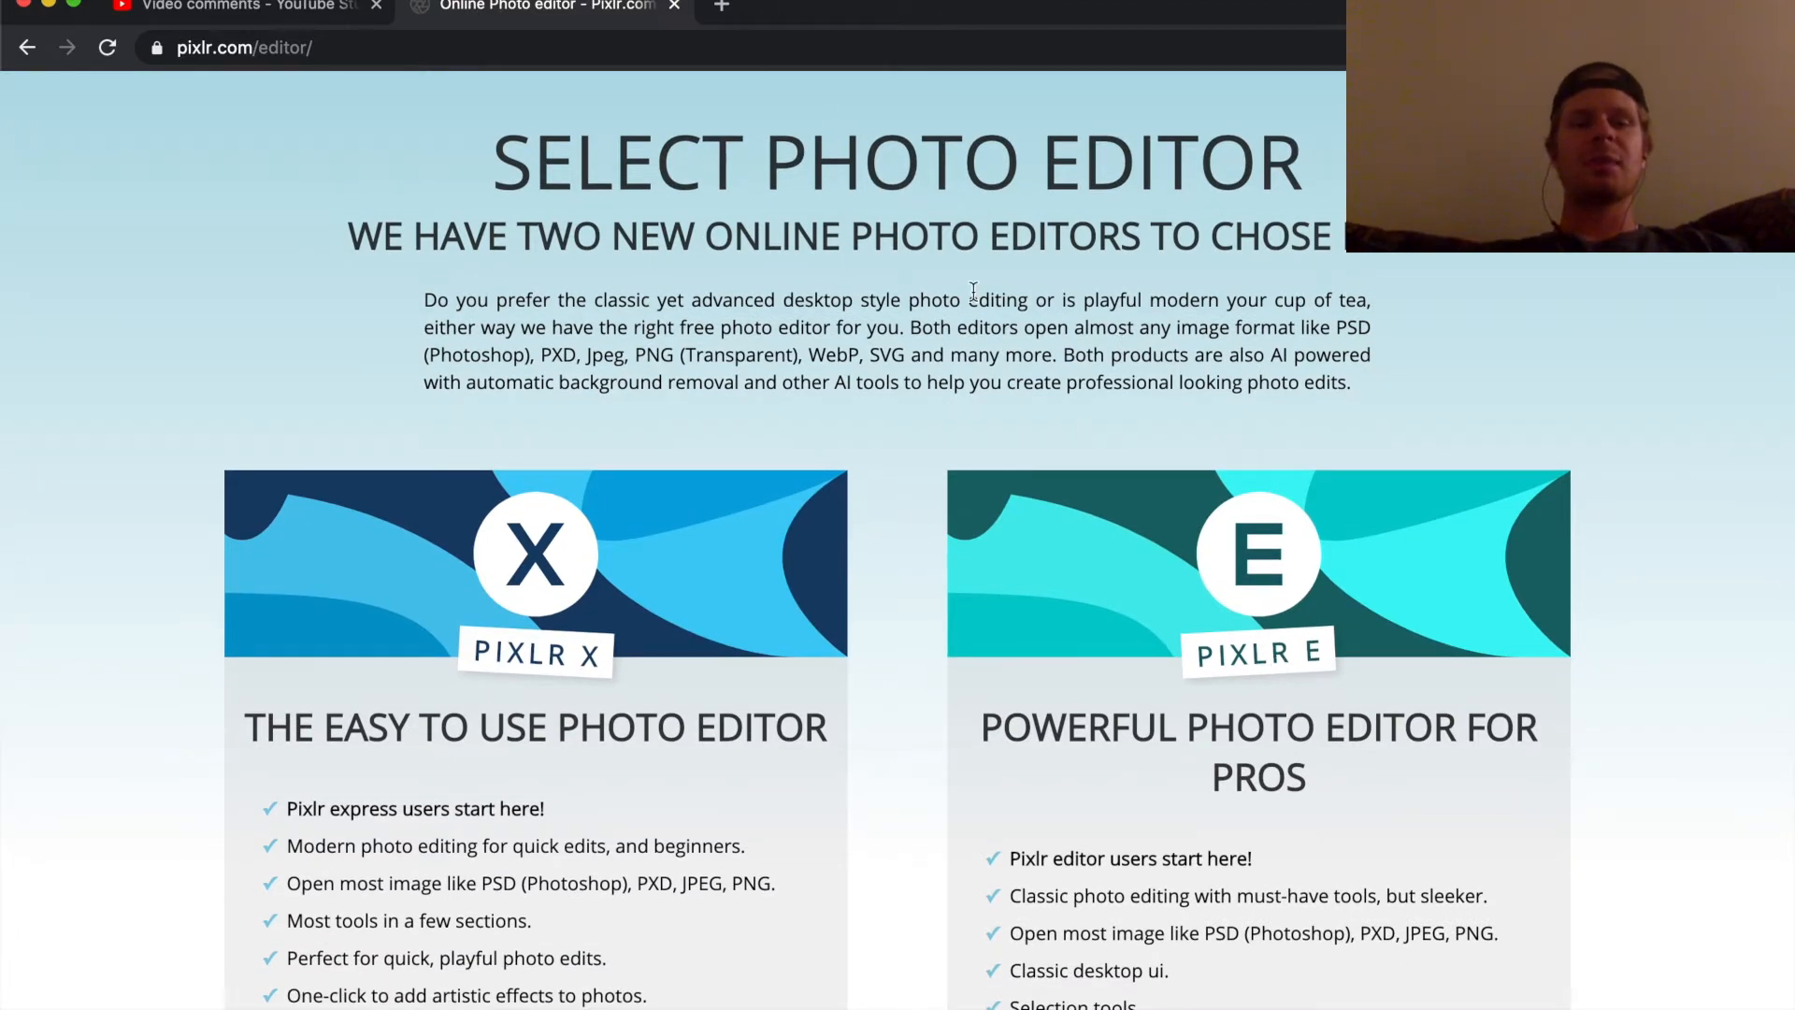
- Search Google Images for "zion williamson dunk" in a new browser tab
left_click(721, 6)
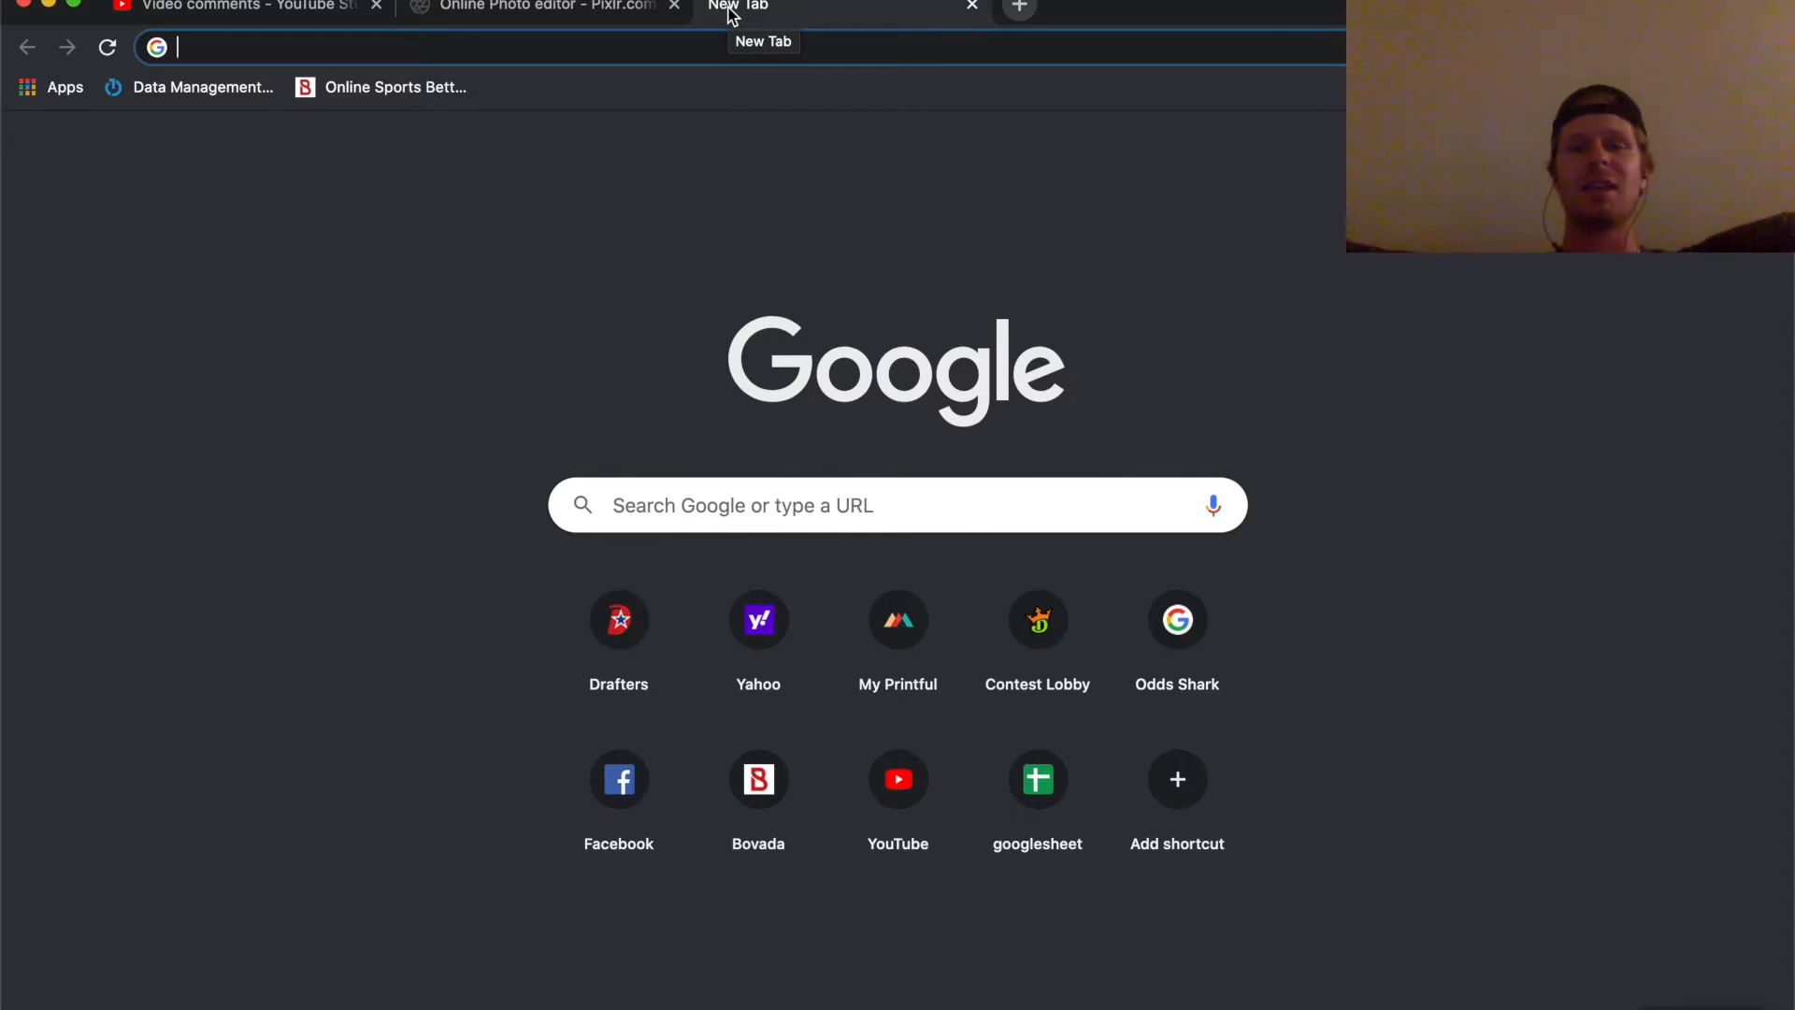
type("zion williamson dunk")
key("Return")
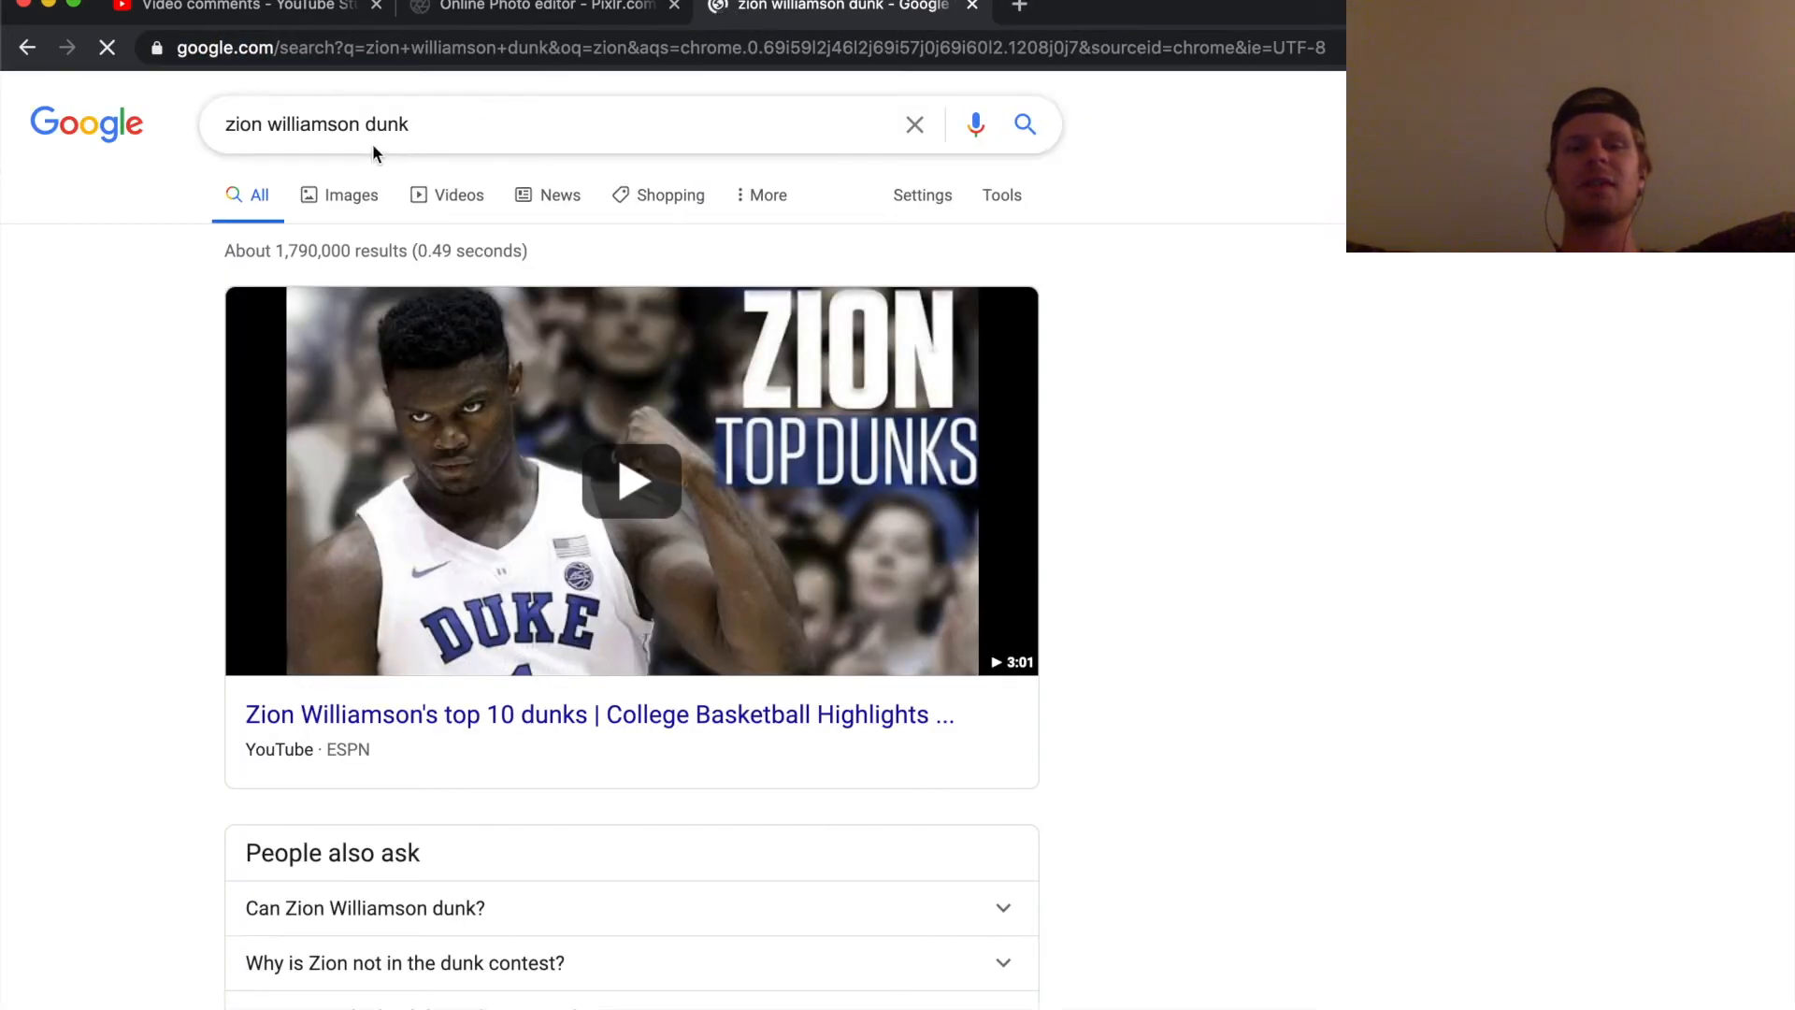
left_click(344, 204)
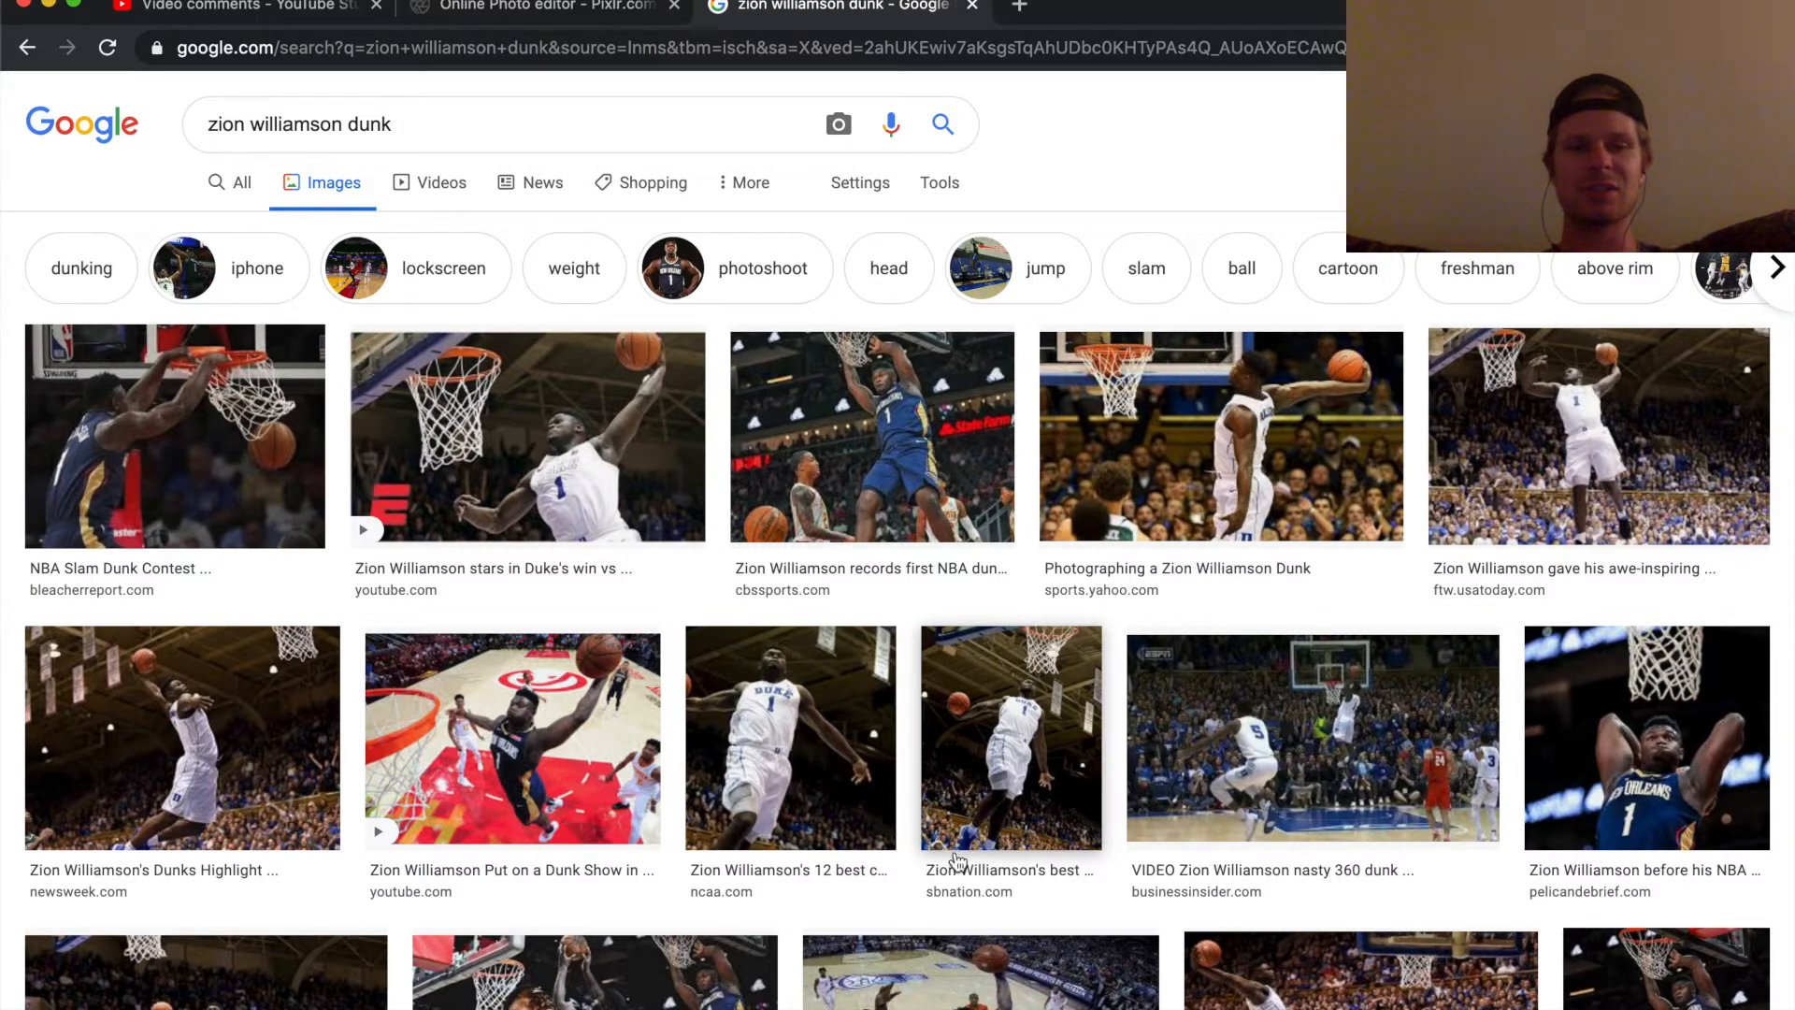
- Browse the image results and copy the SB Nation picture of the player dunking in the white Duke uniform
scroll(942, 784, "down", 2)
scroll(942, 784, "down", 7)
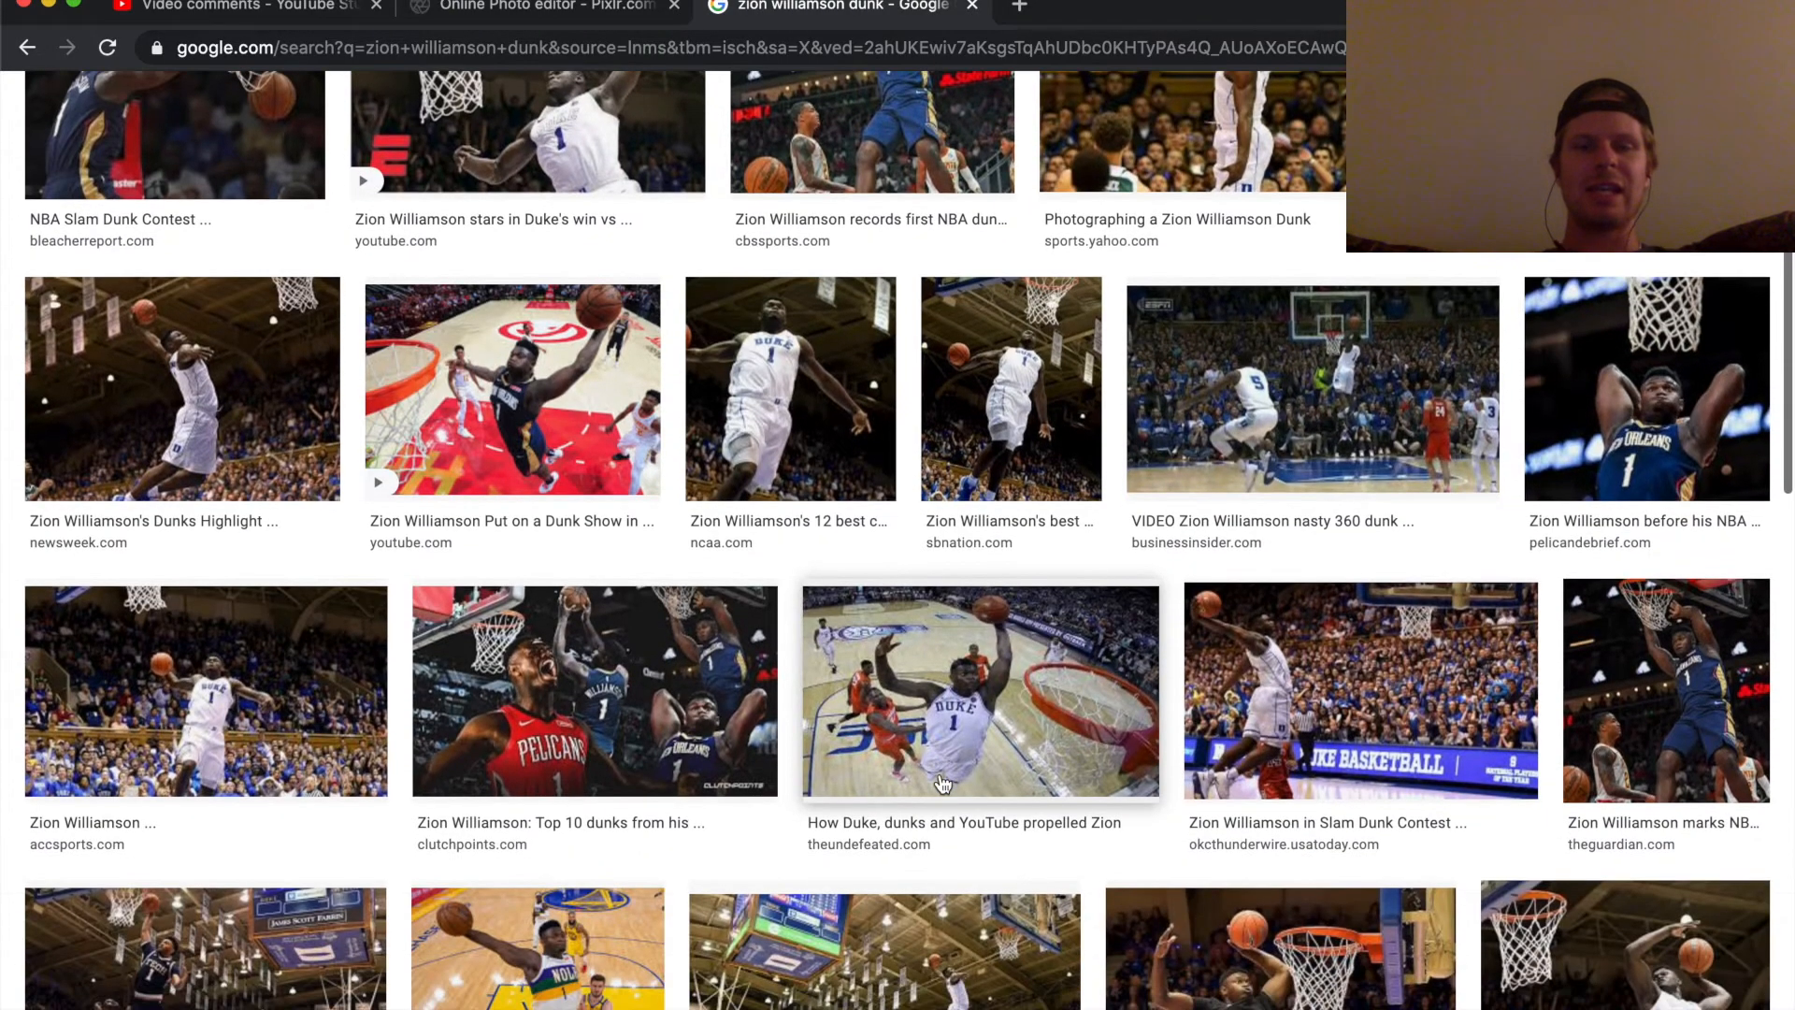
scroll(942, 783, "down", 3)
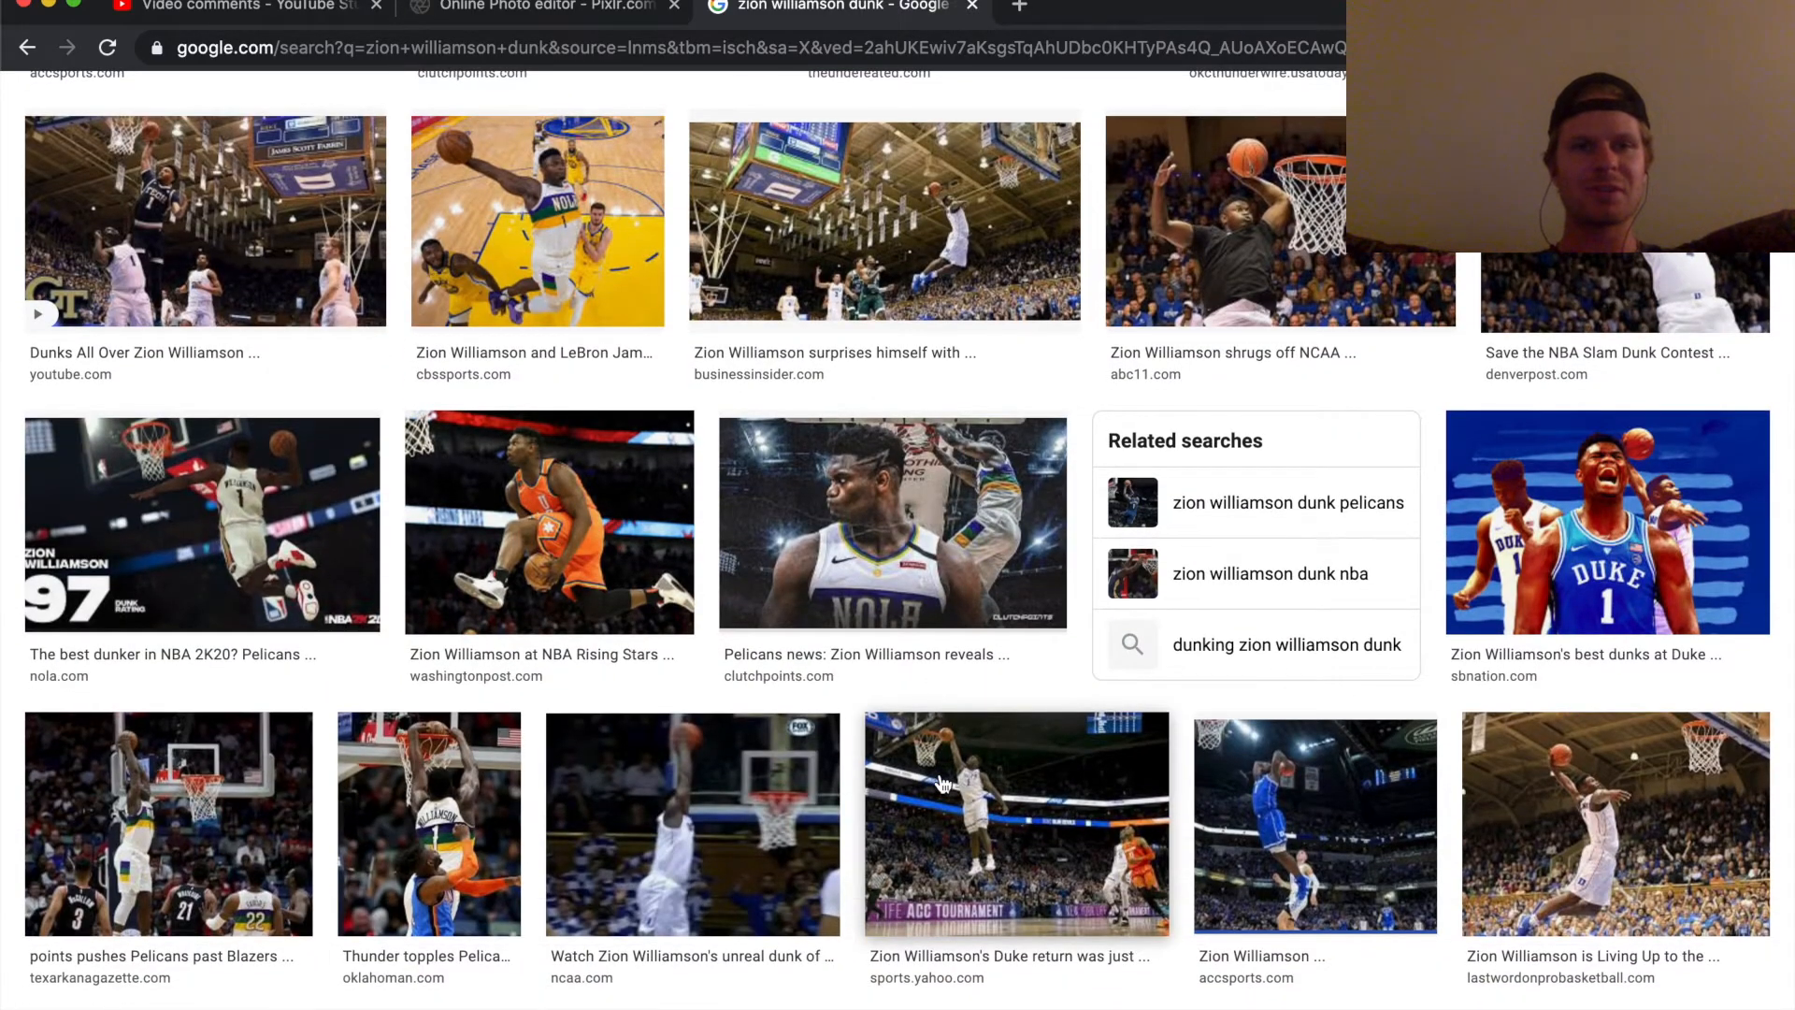
scroll(942, 783, "down", 3)
scroll(939, 781, "down", 2)
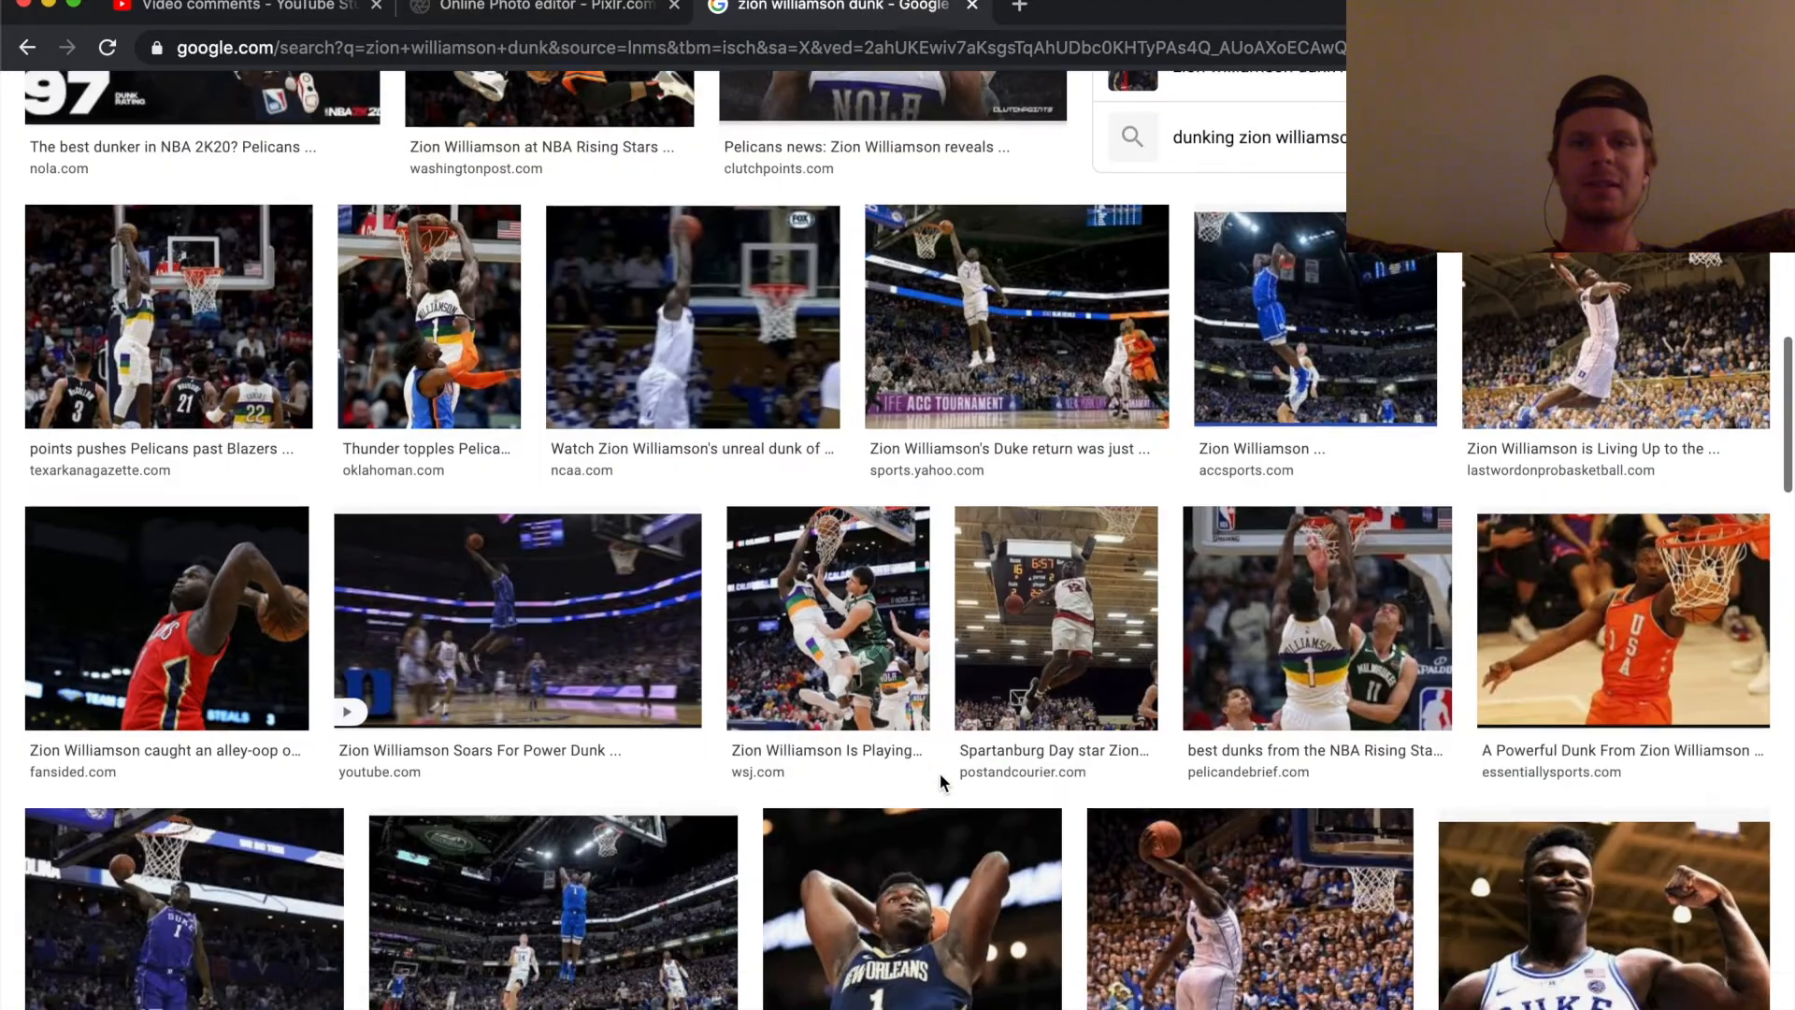
scroll(939, 781, "down", 1)
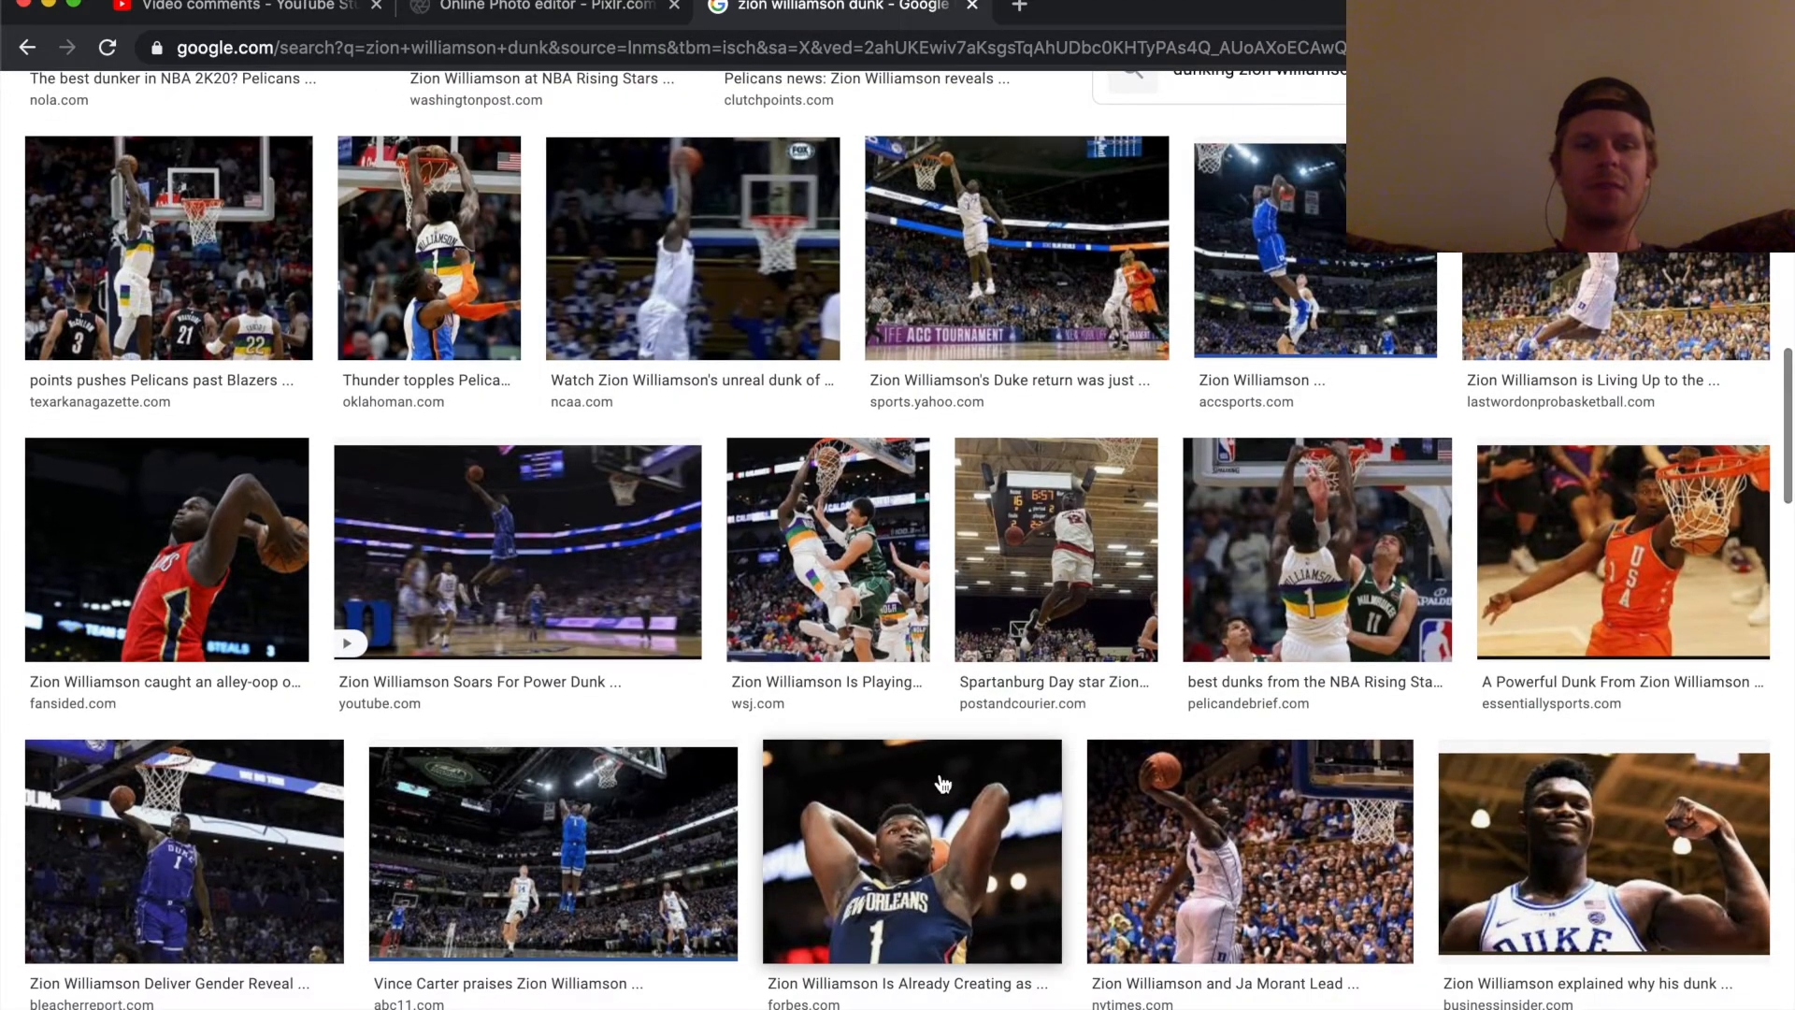
scroll(942, 784, "down", 3)
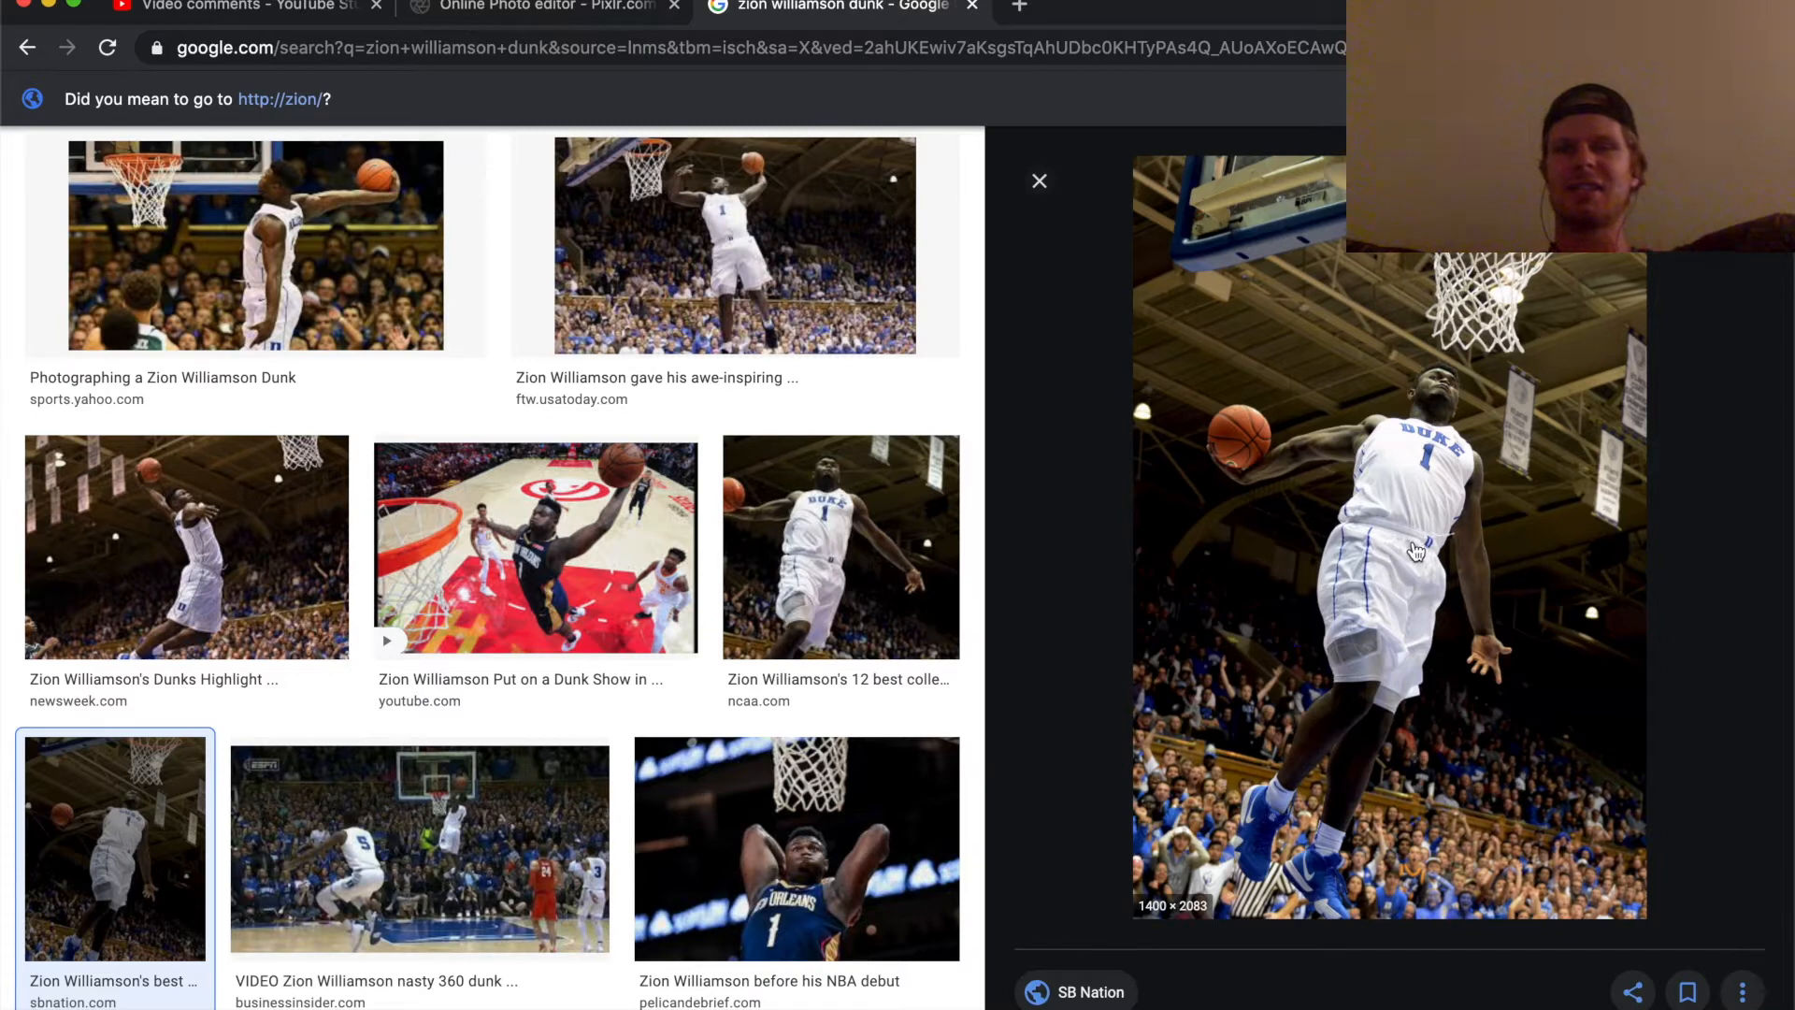
right_click(1360, 652)
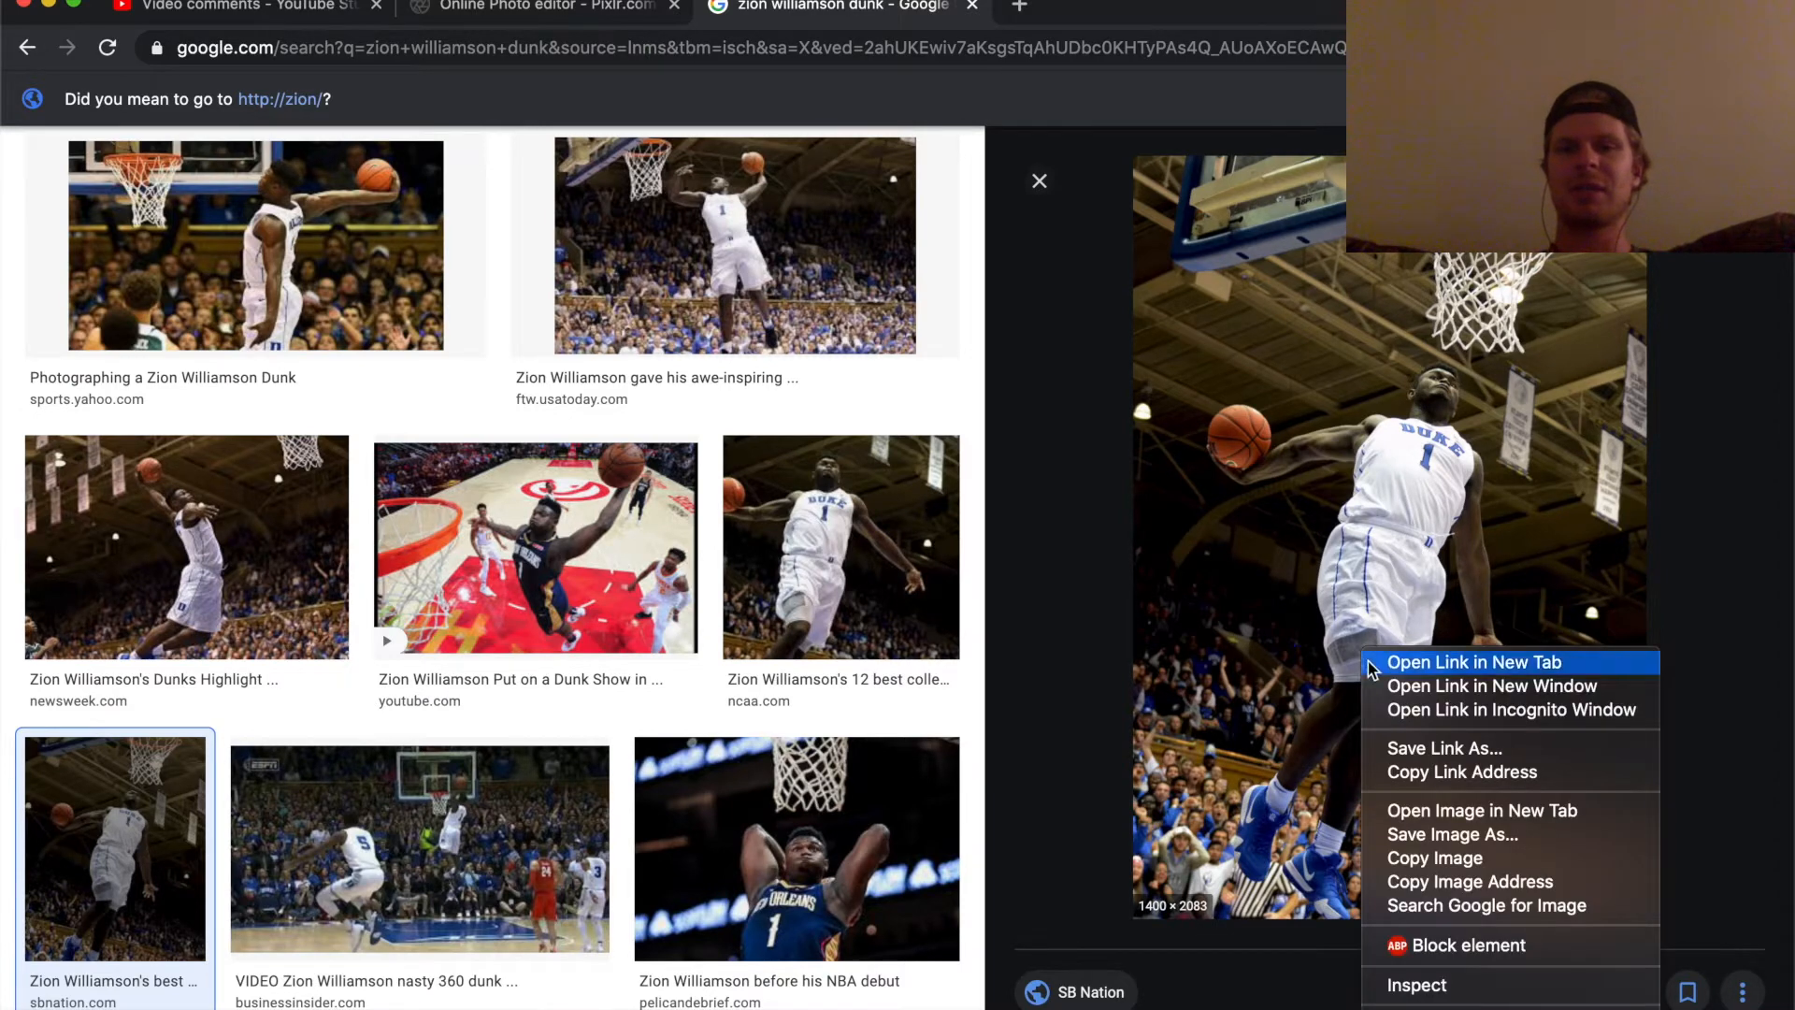
left_click(1402, 858)
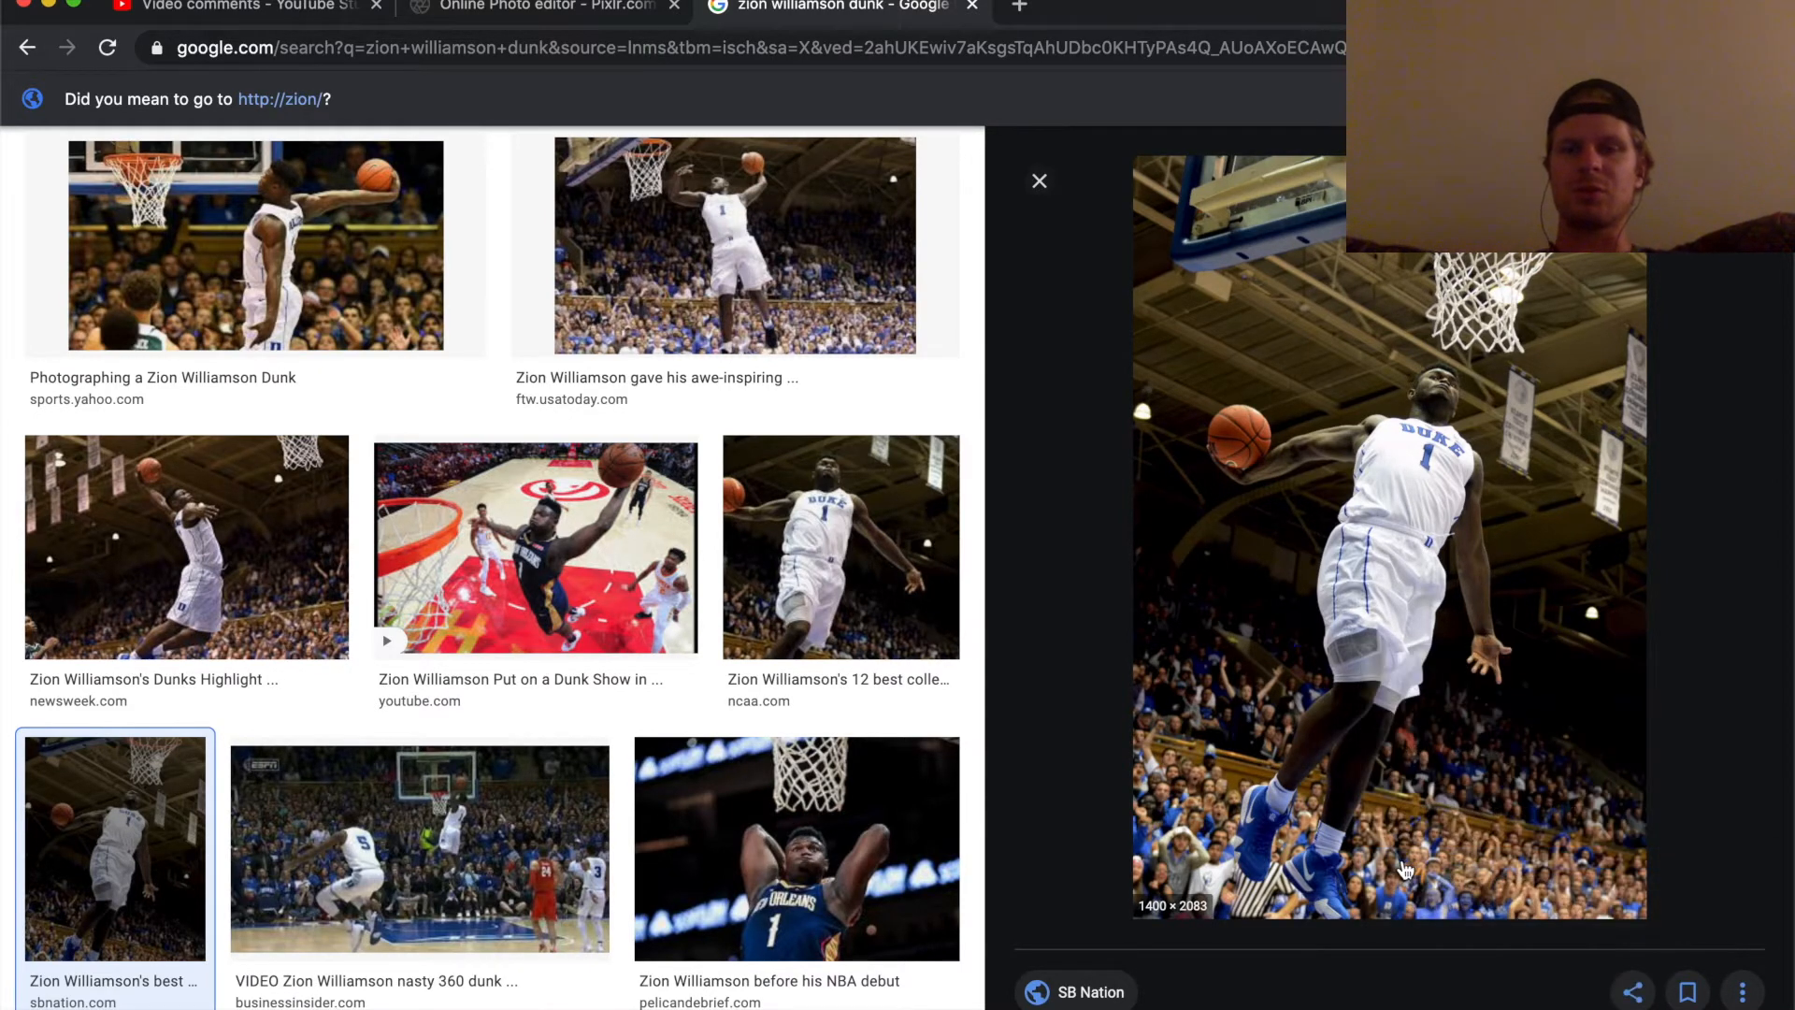
- Switch to Pixlr E and create a new Full HD image of 1920 × 1080 px without a background
left_click(475, 15)
left_click(1252, 641)
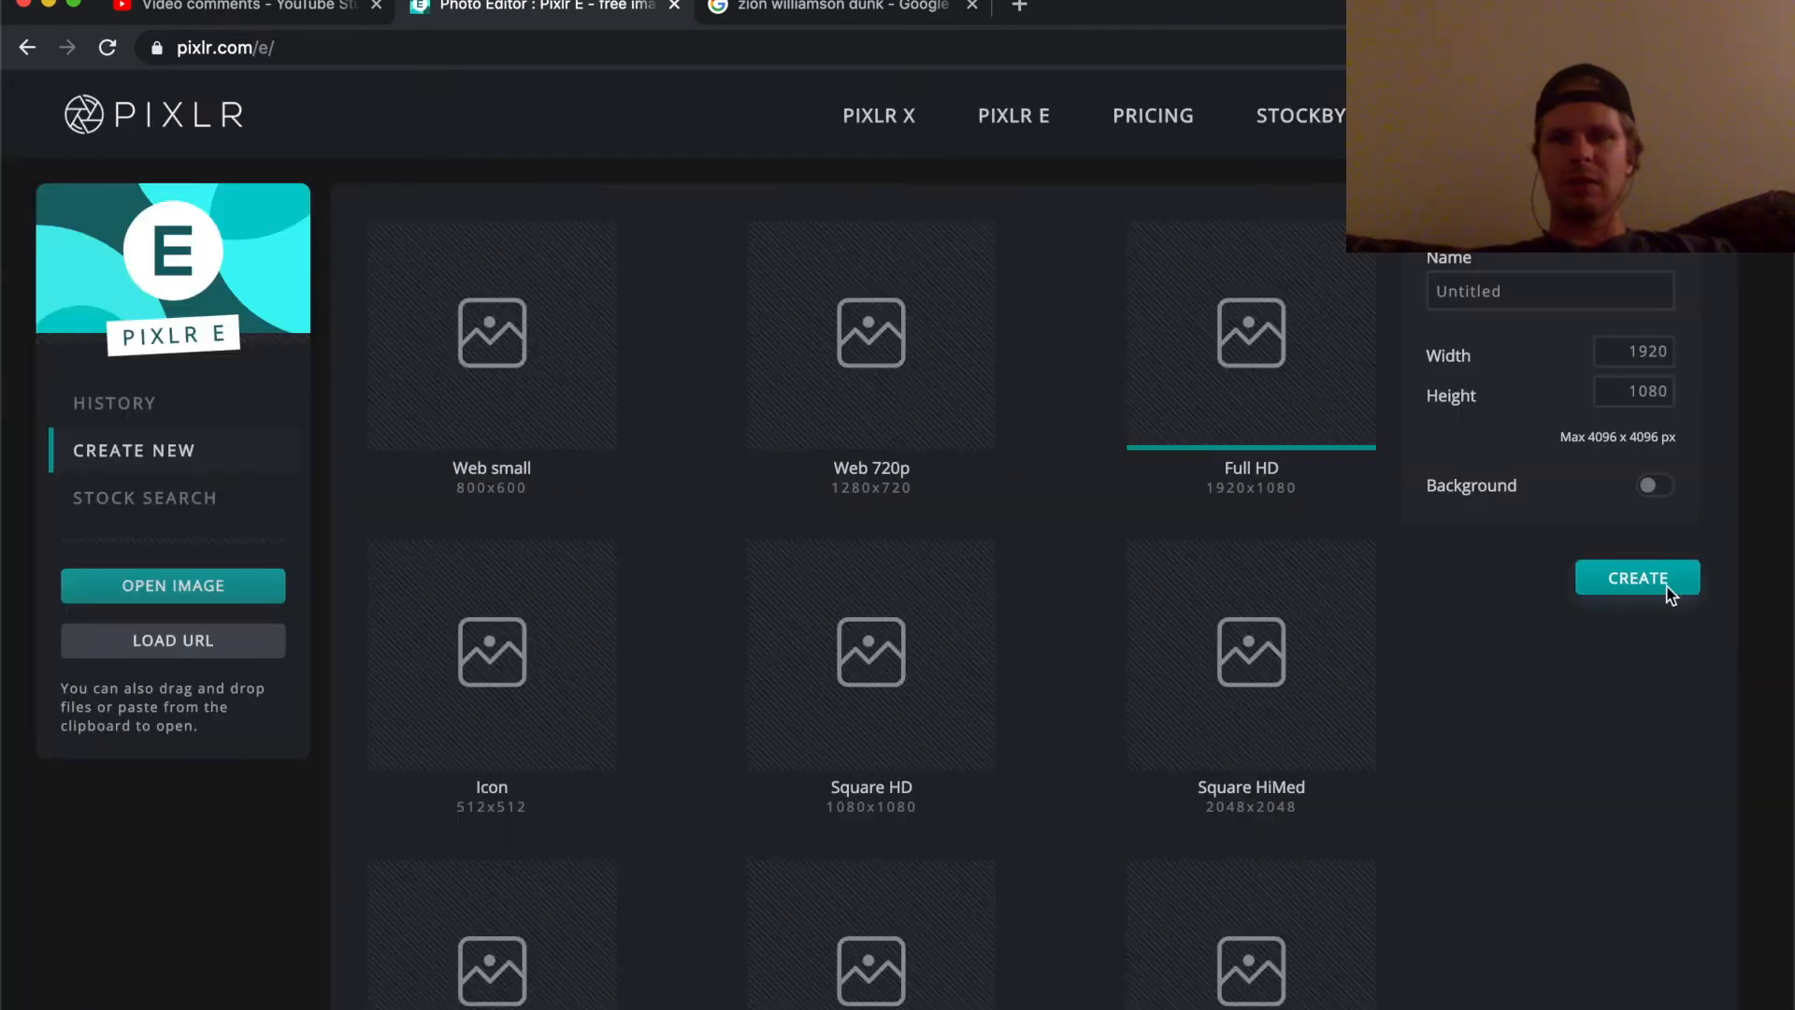
left_click(1663, 585)
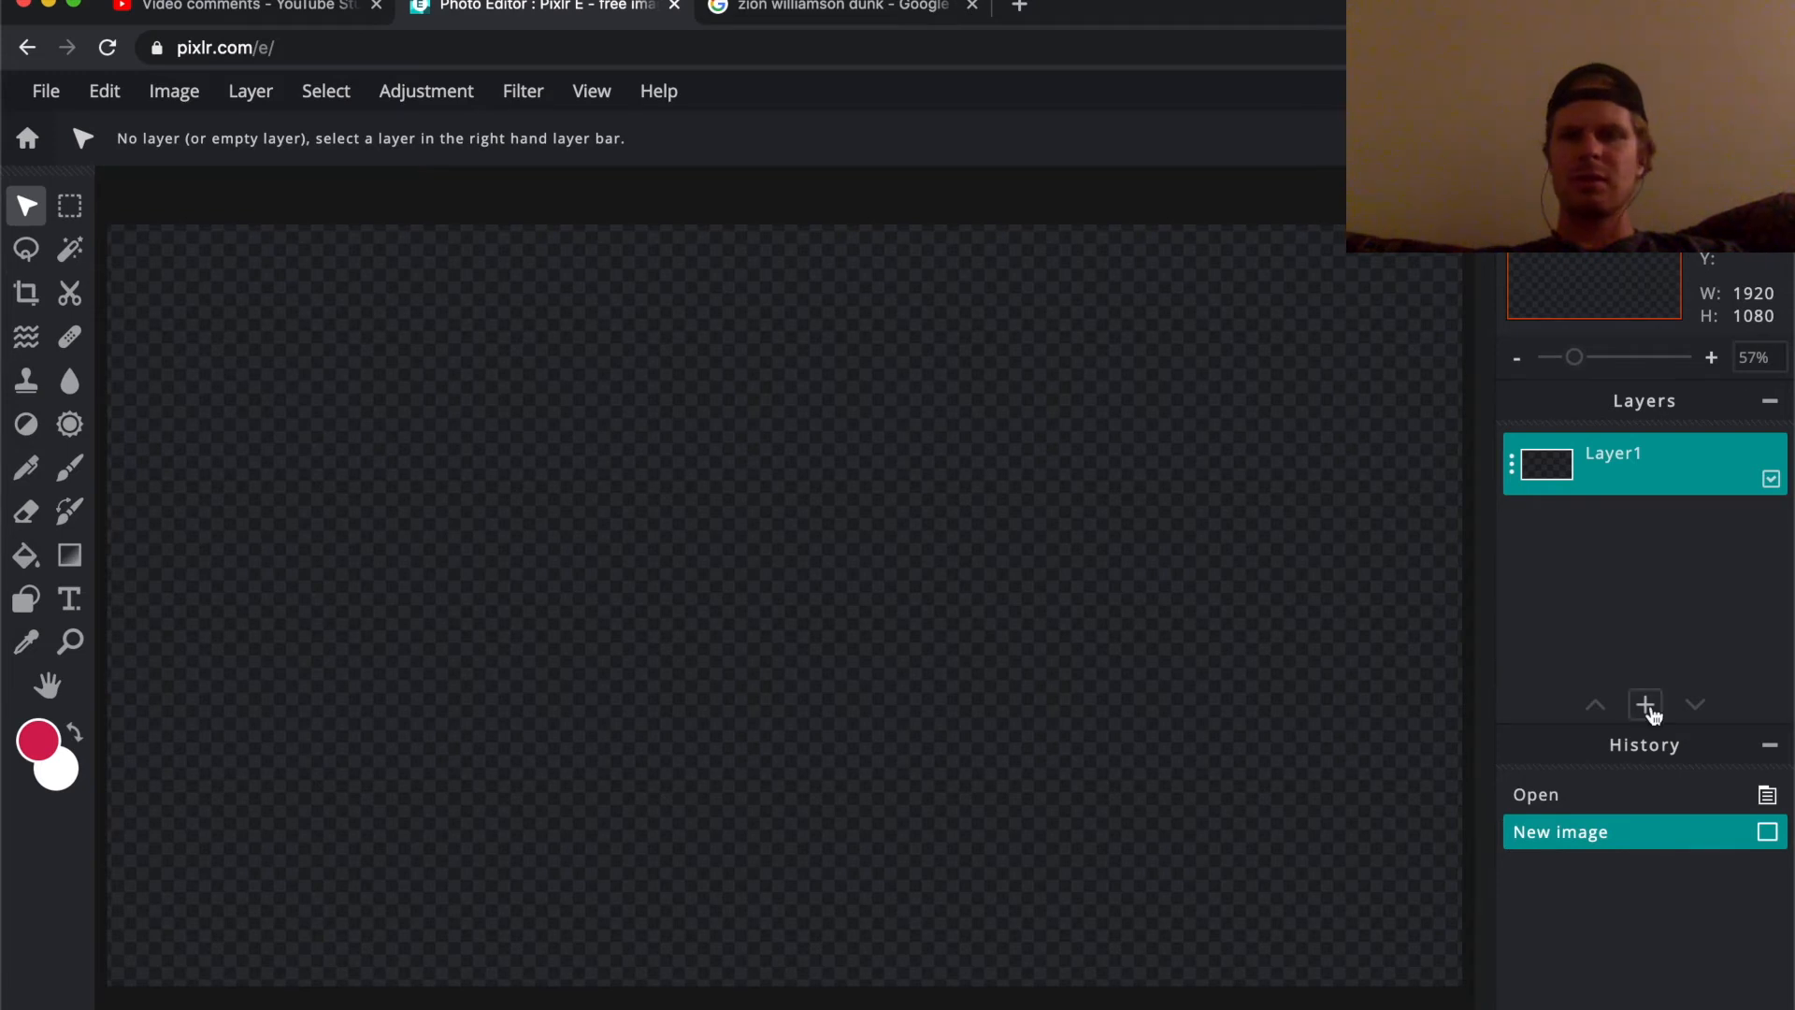
- Add an empty layer above Layer1 and paste the copied dunk photo into the image
left_click(1645, 704)
left_click(702, 613)
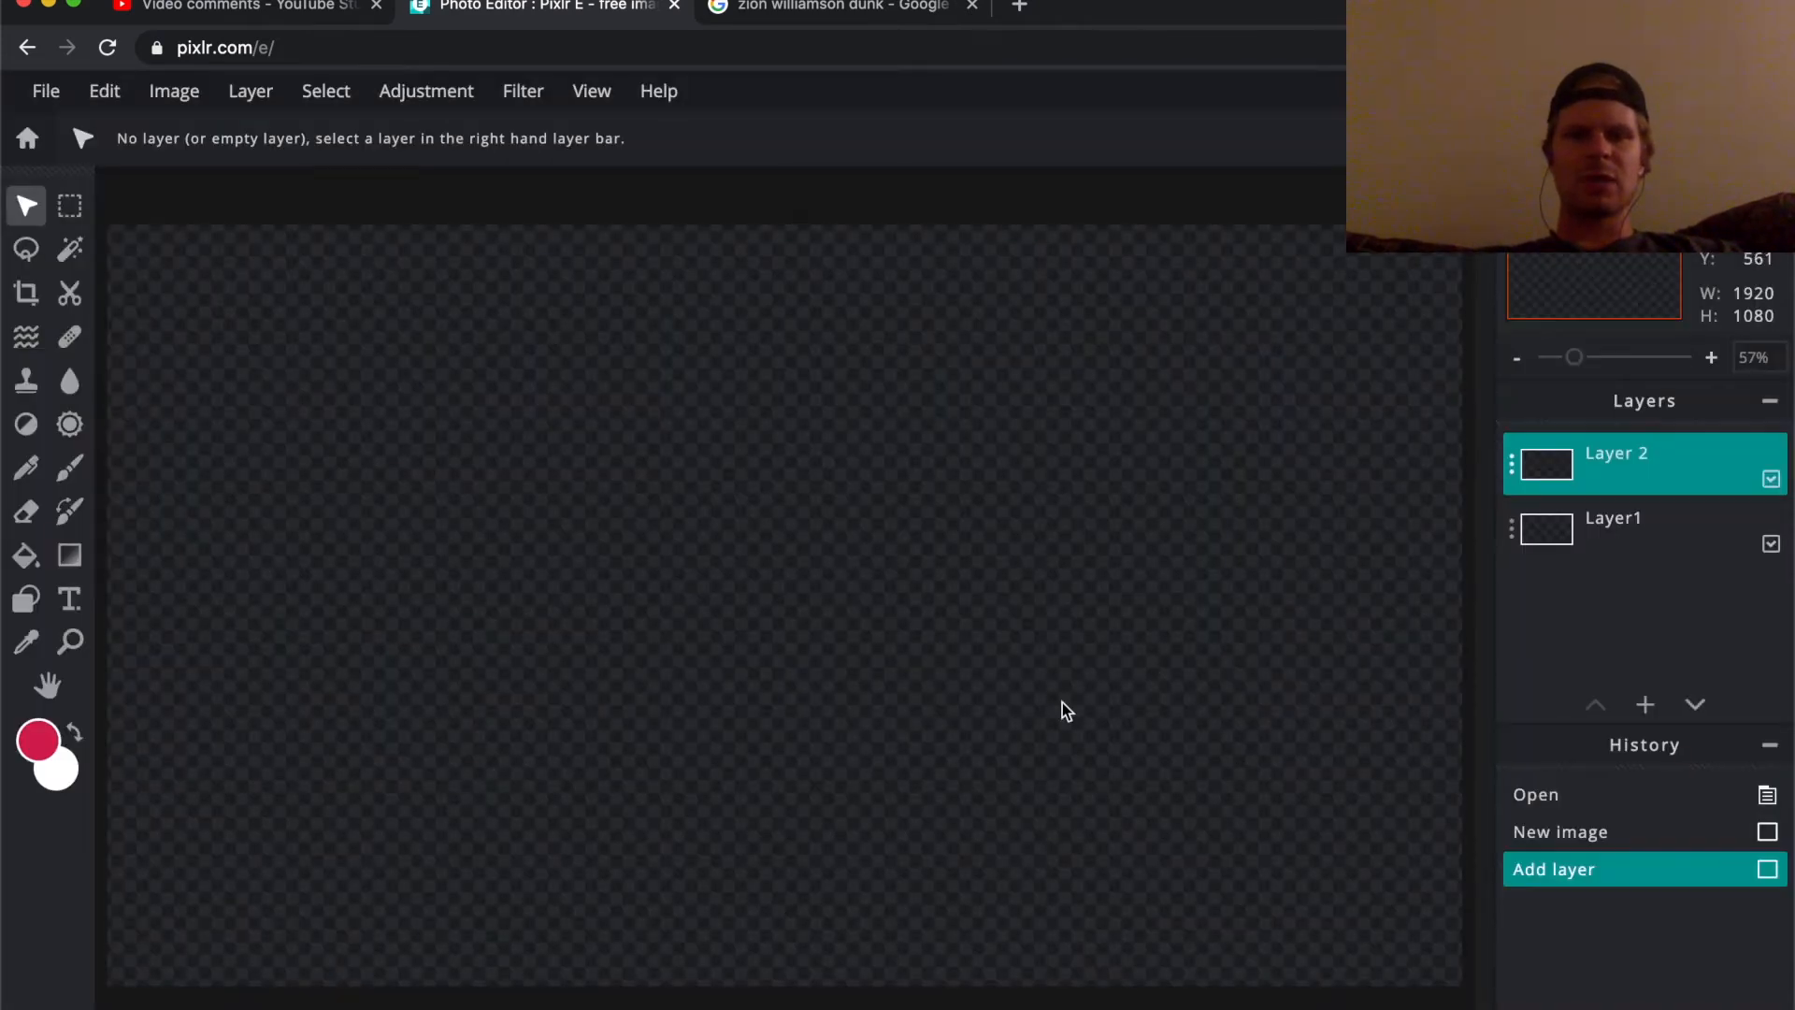
left_click(792, 694)
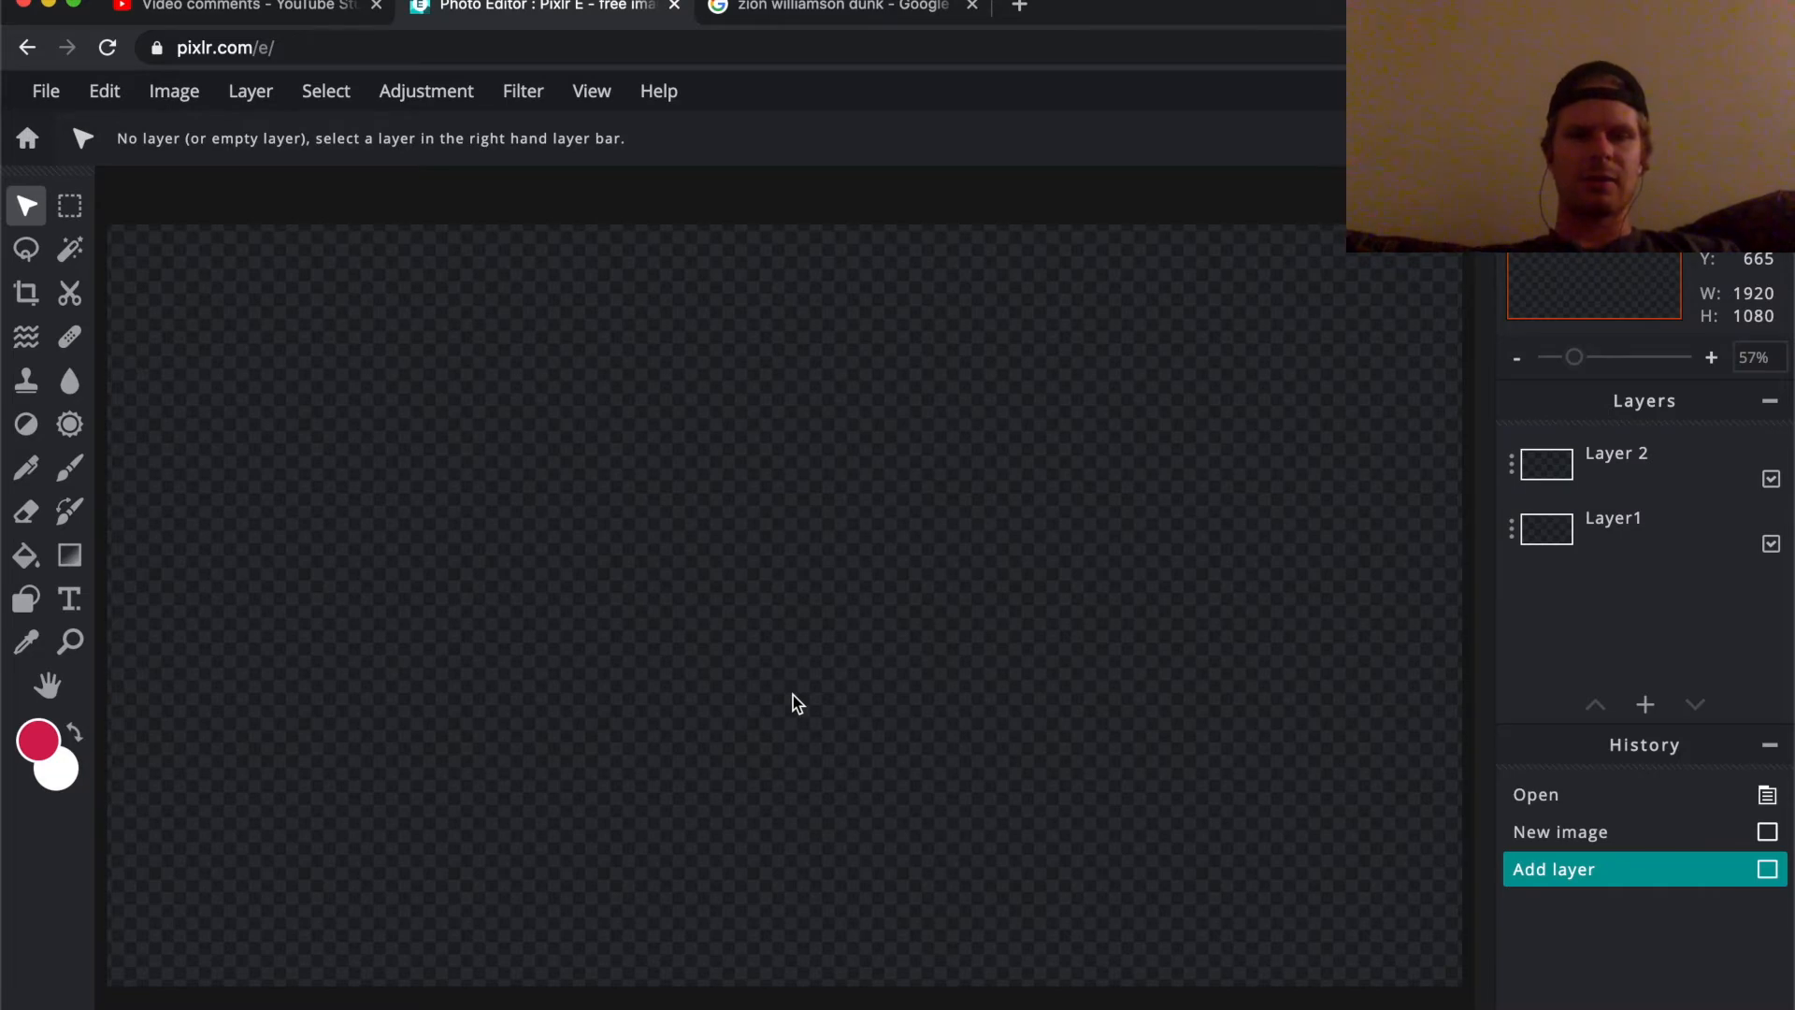
key("super+v")
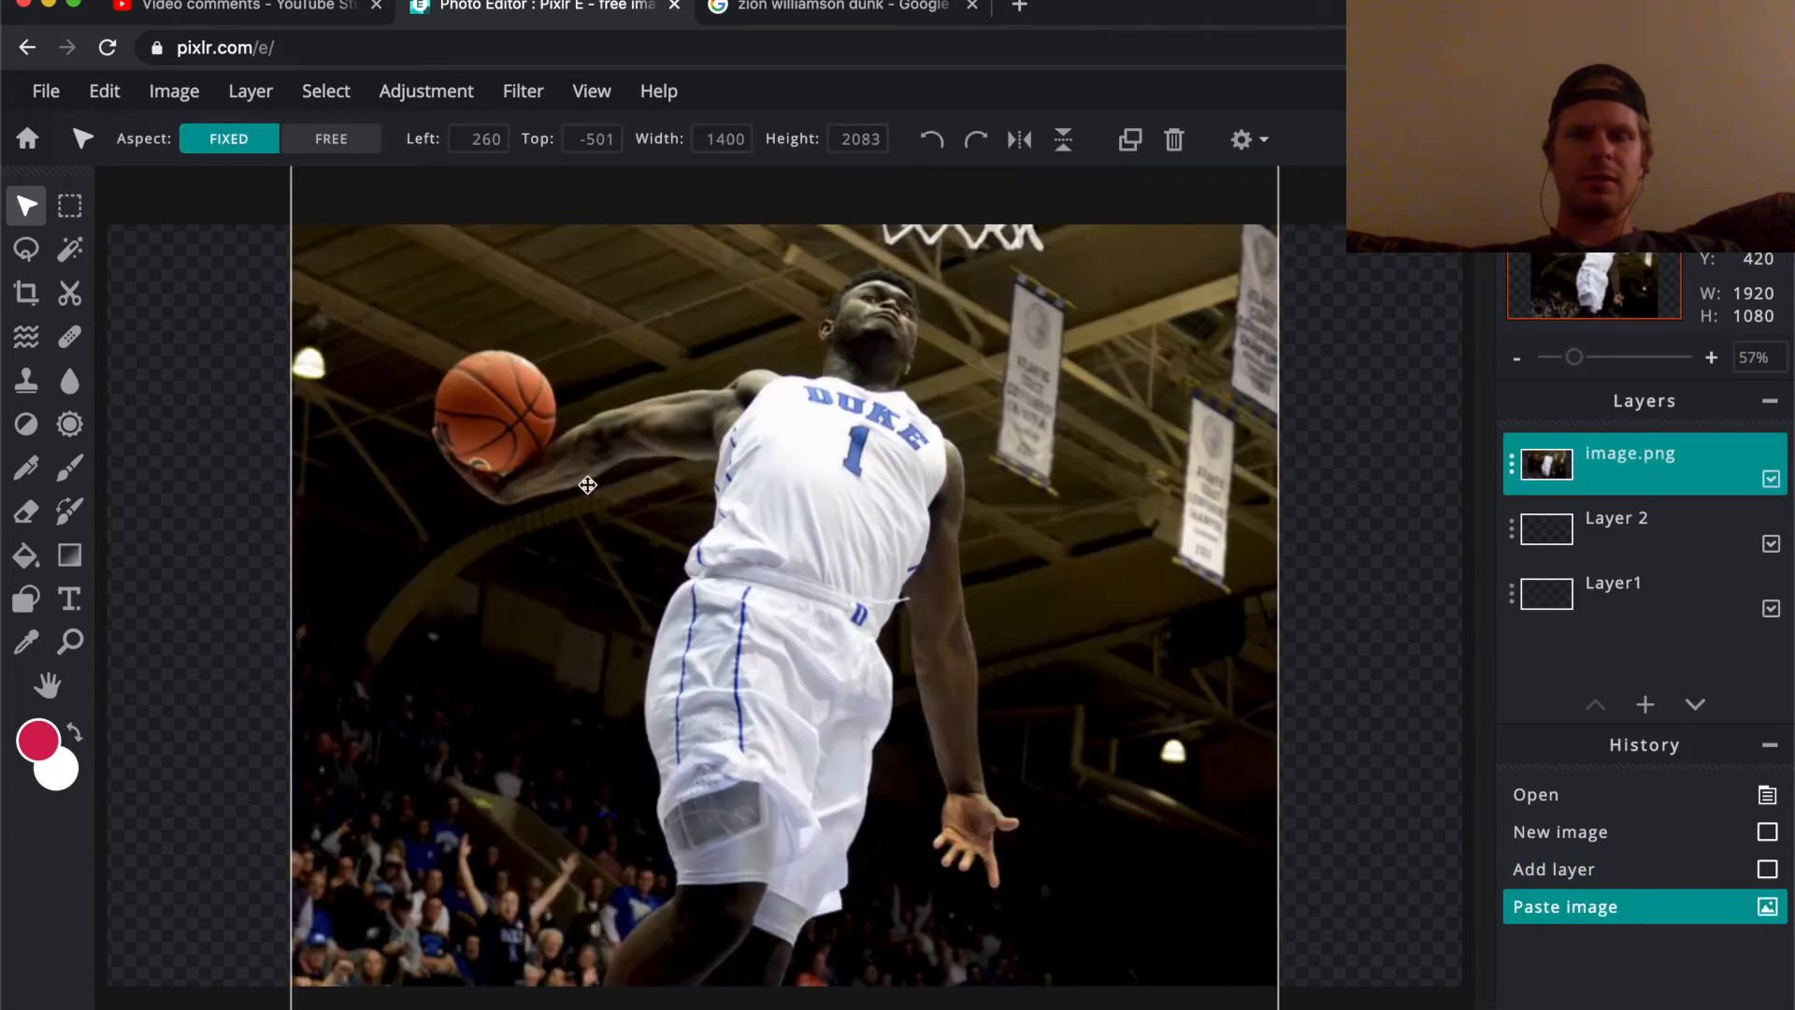
- Scale the pasted photo down to about 672 × 1000 px and move it to about left 673, top -77
left_click_drag(451, 402, 430, 781)
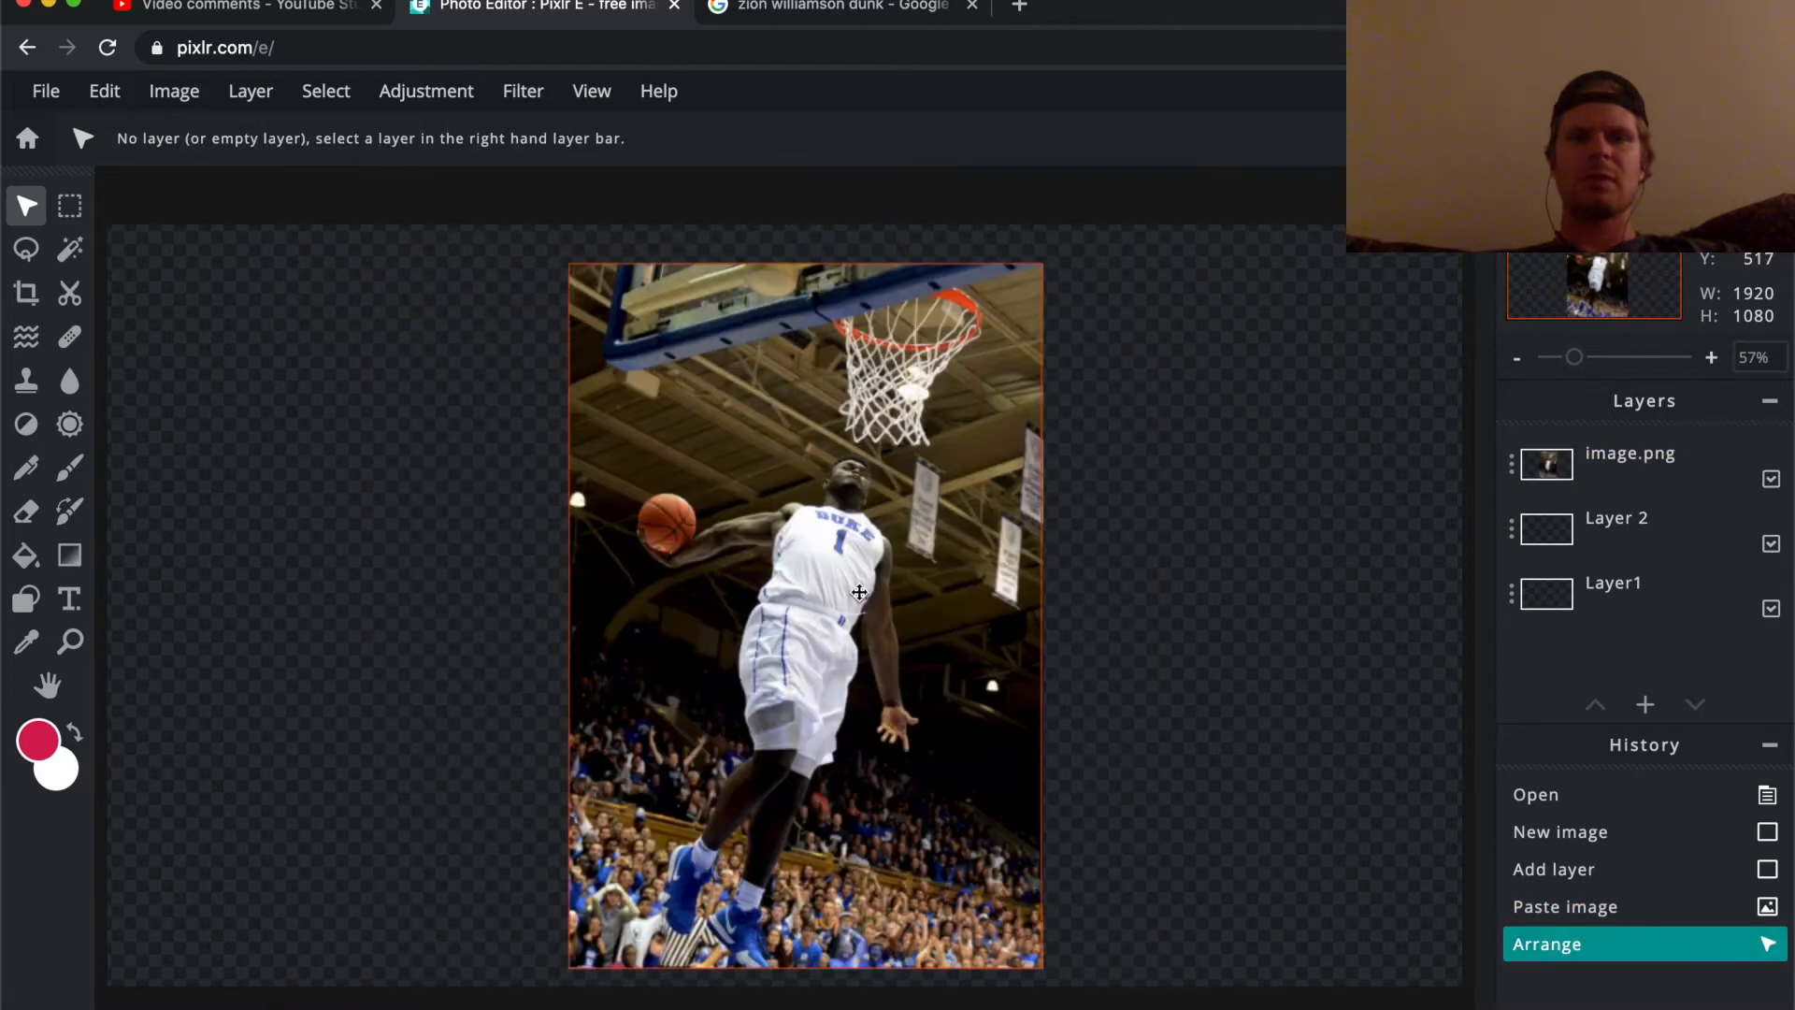
scroll(883, 654, "up", 1)
scroll(859, 591, "up", 3)
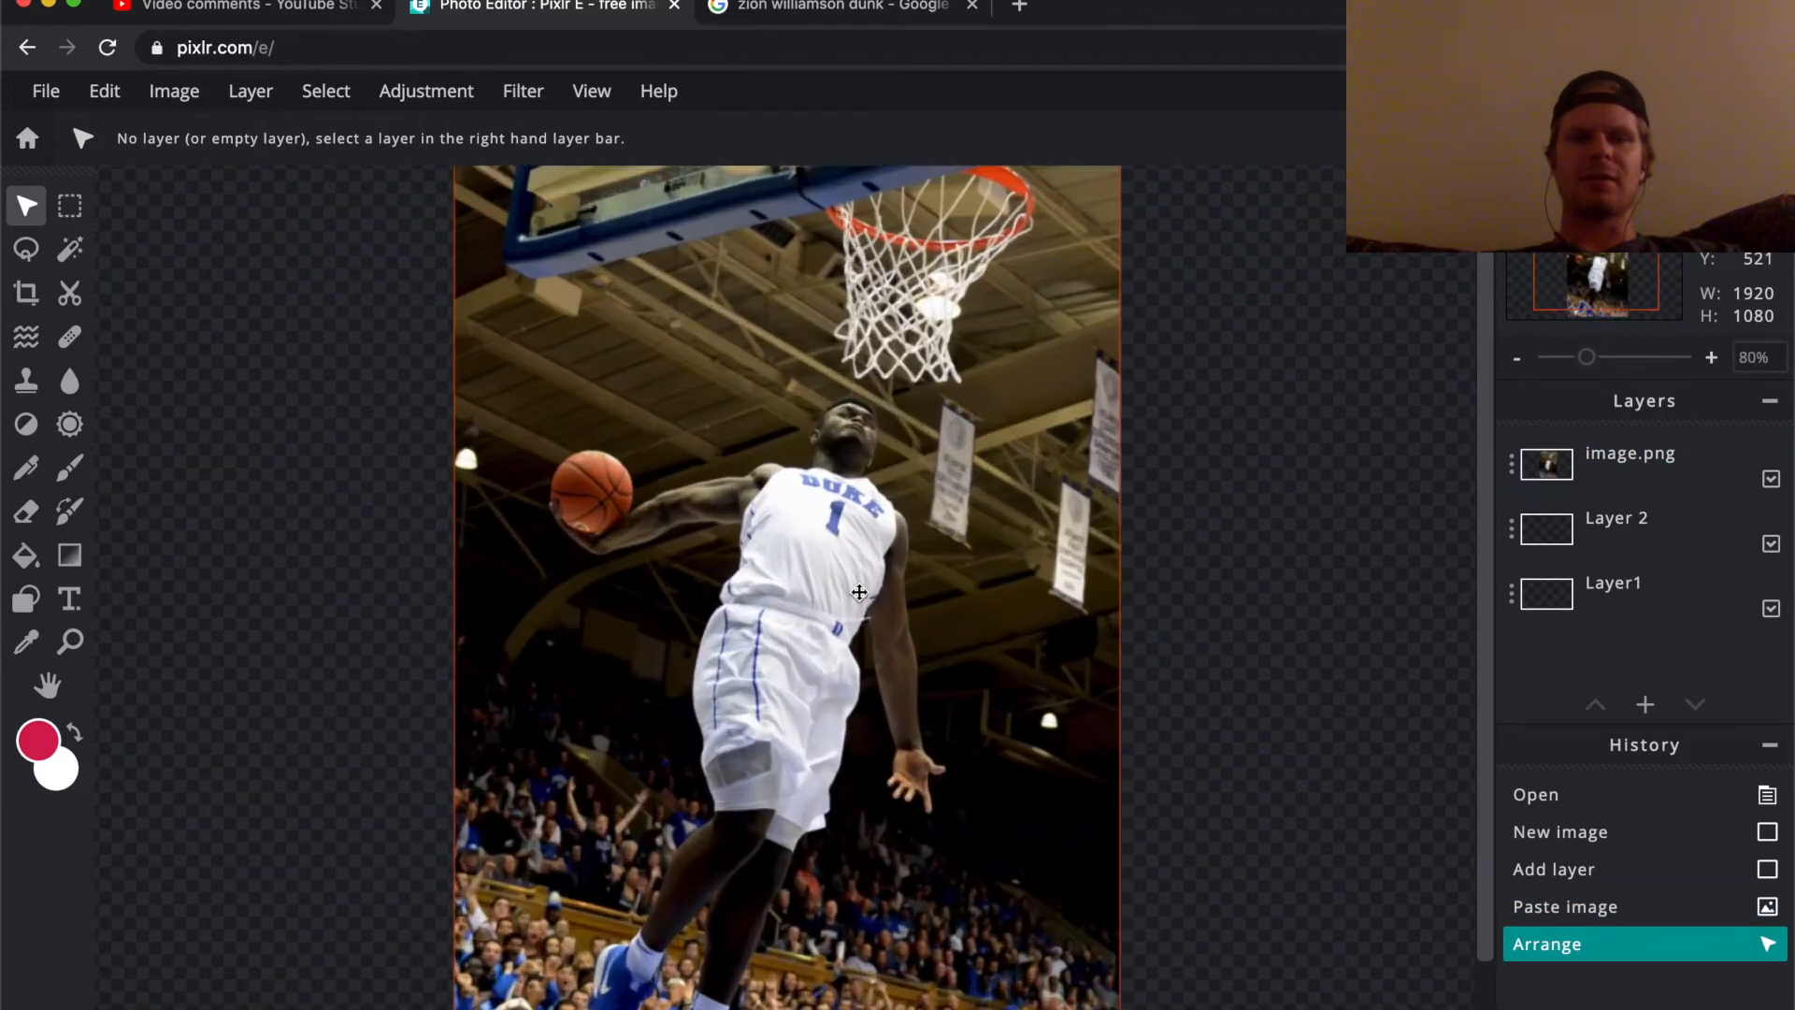
left_click(871, 570)
left_click_drag(870, 570, 877, 526)
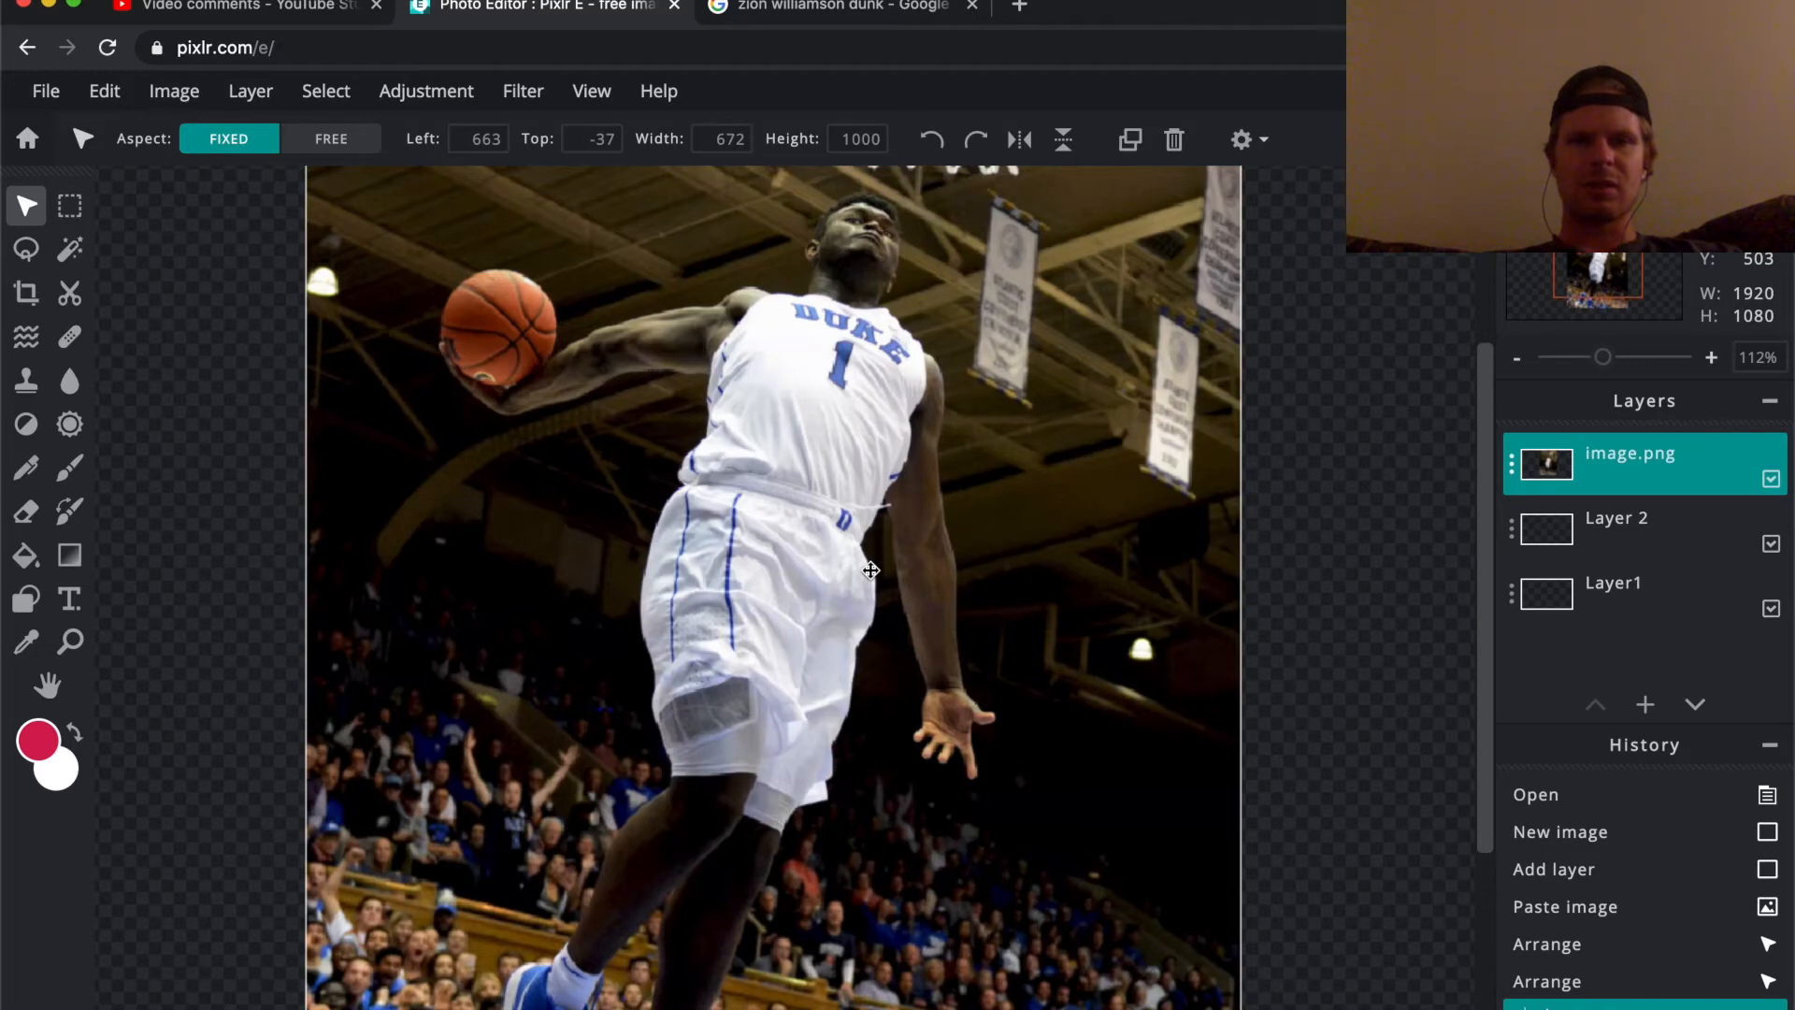
scroll(871, 570, "down", 3)
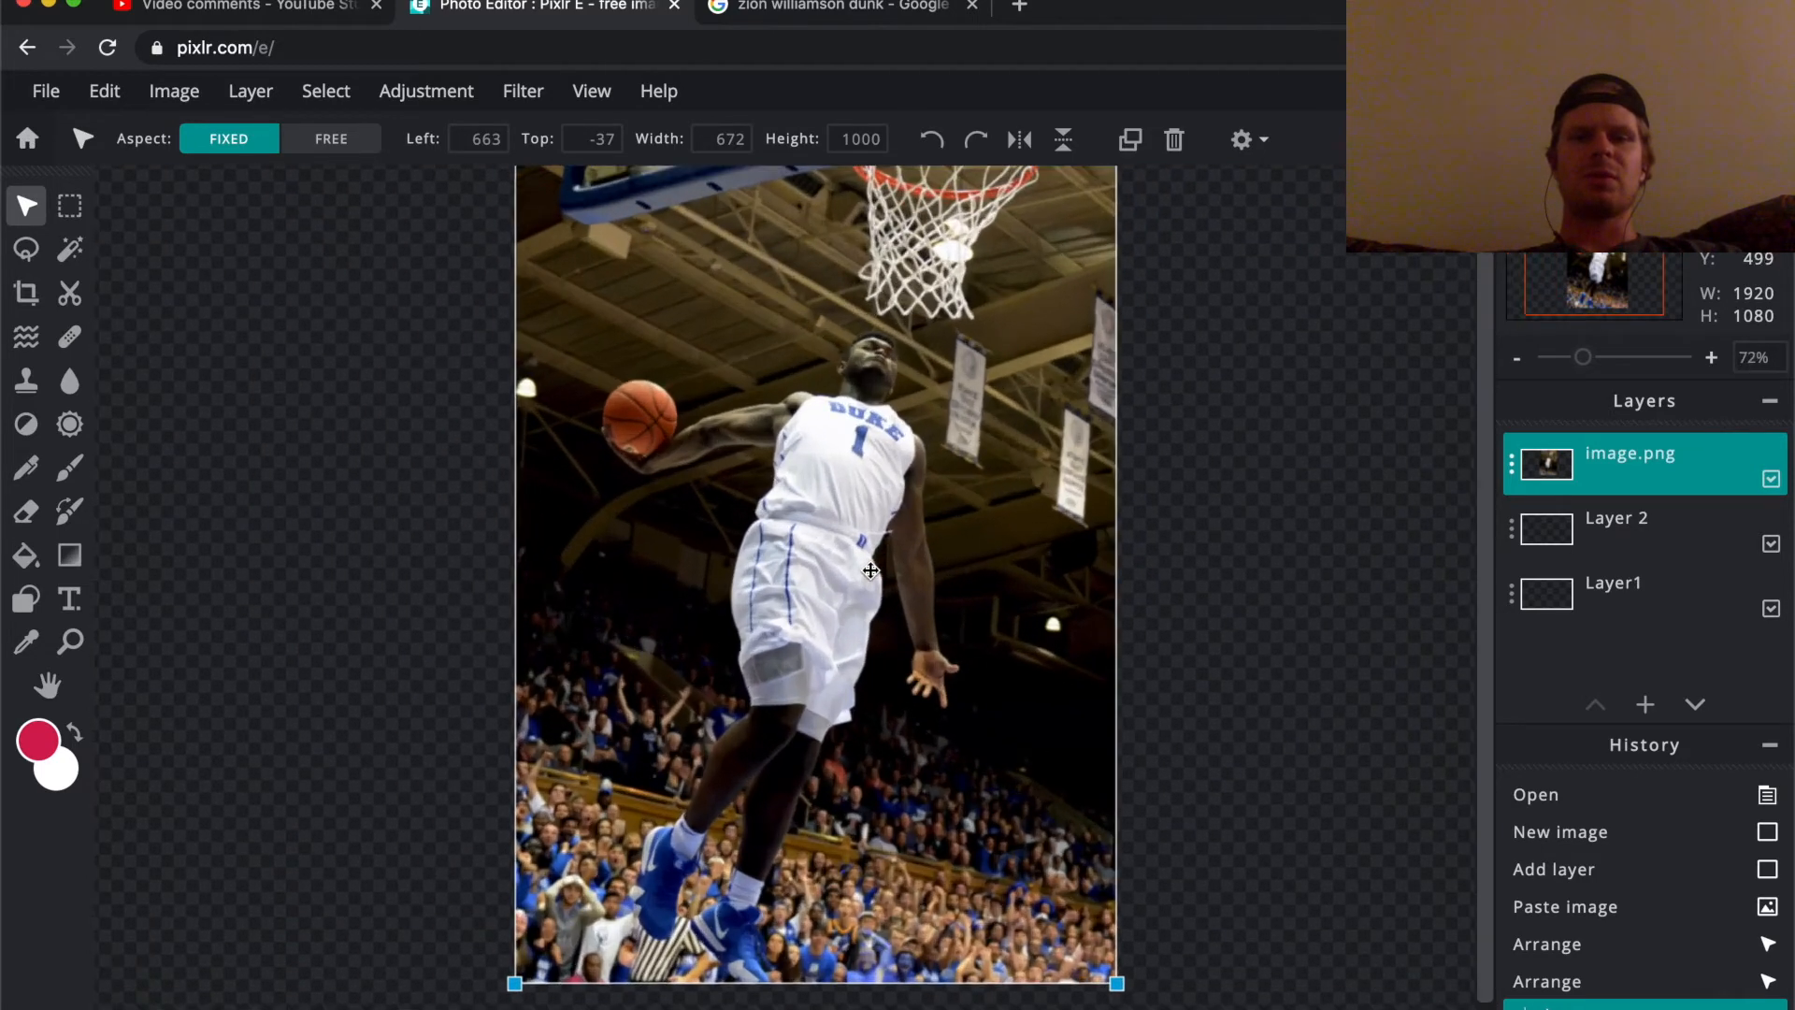
scroll(870, 570, "up", 2)
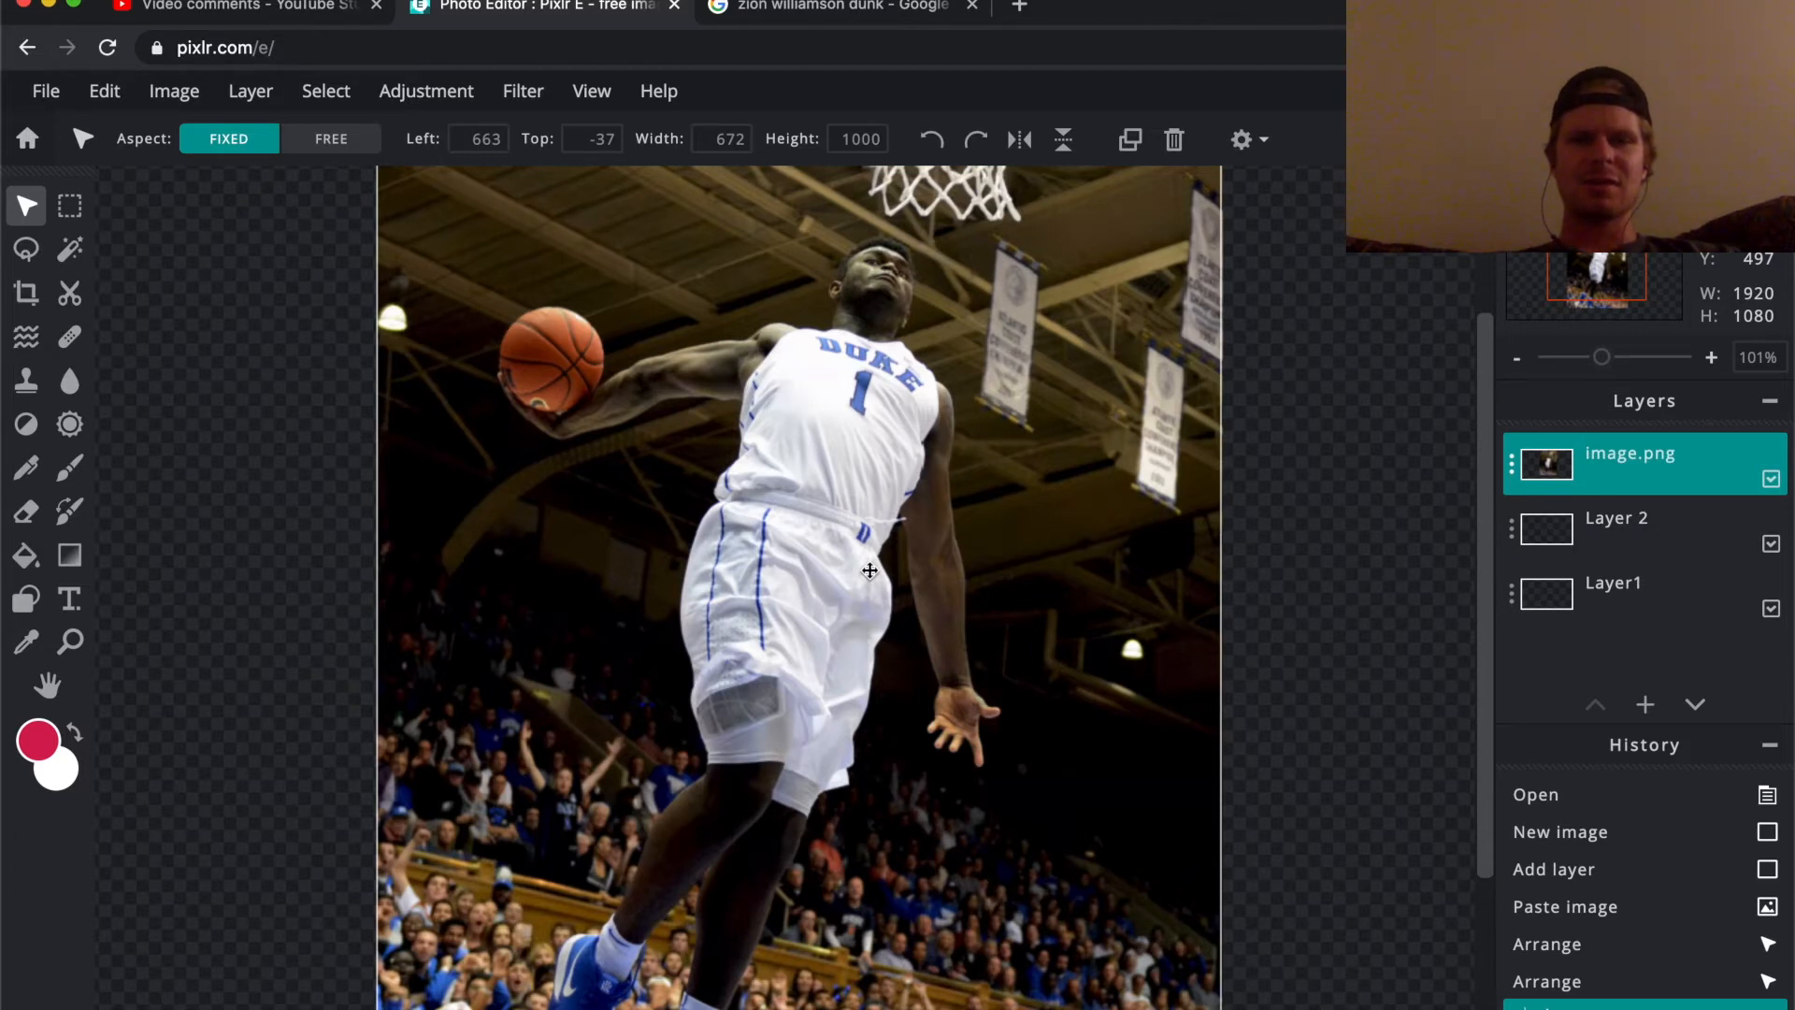
left_click_drag(833, 675, 845, 625)
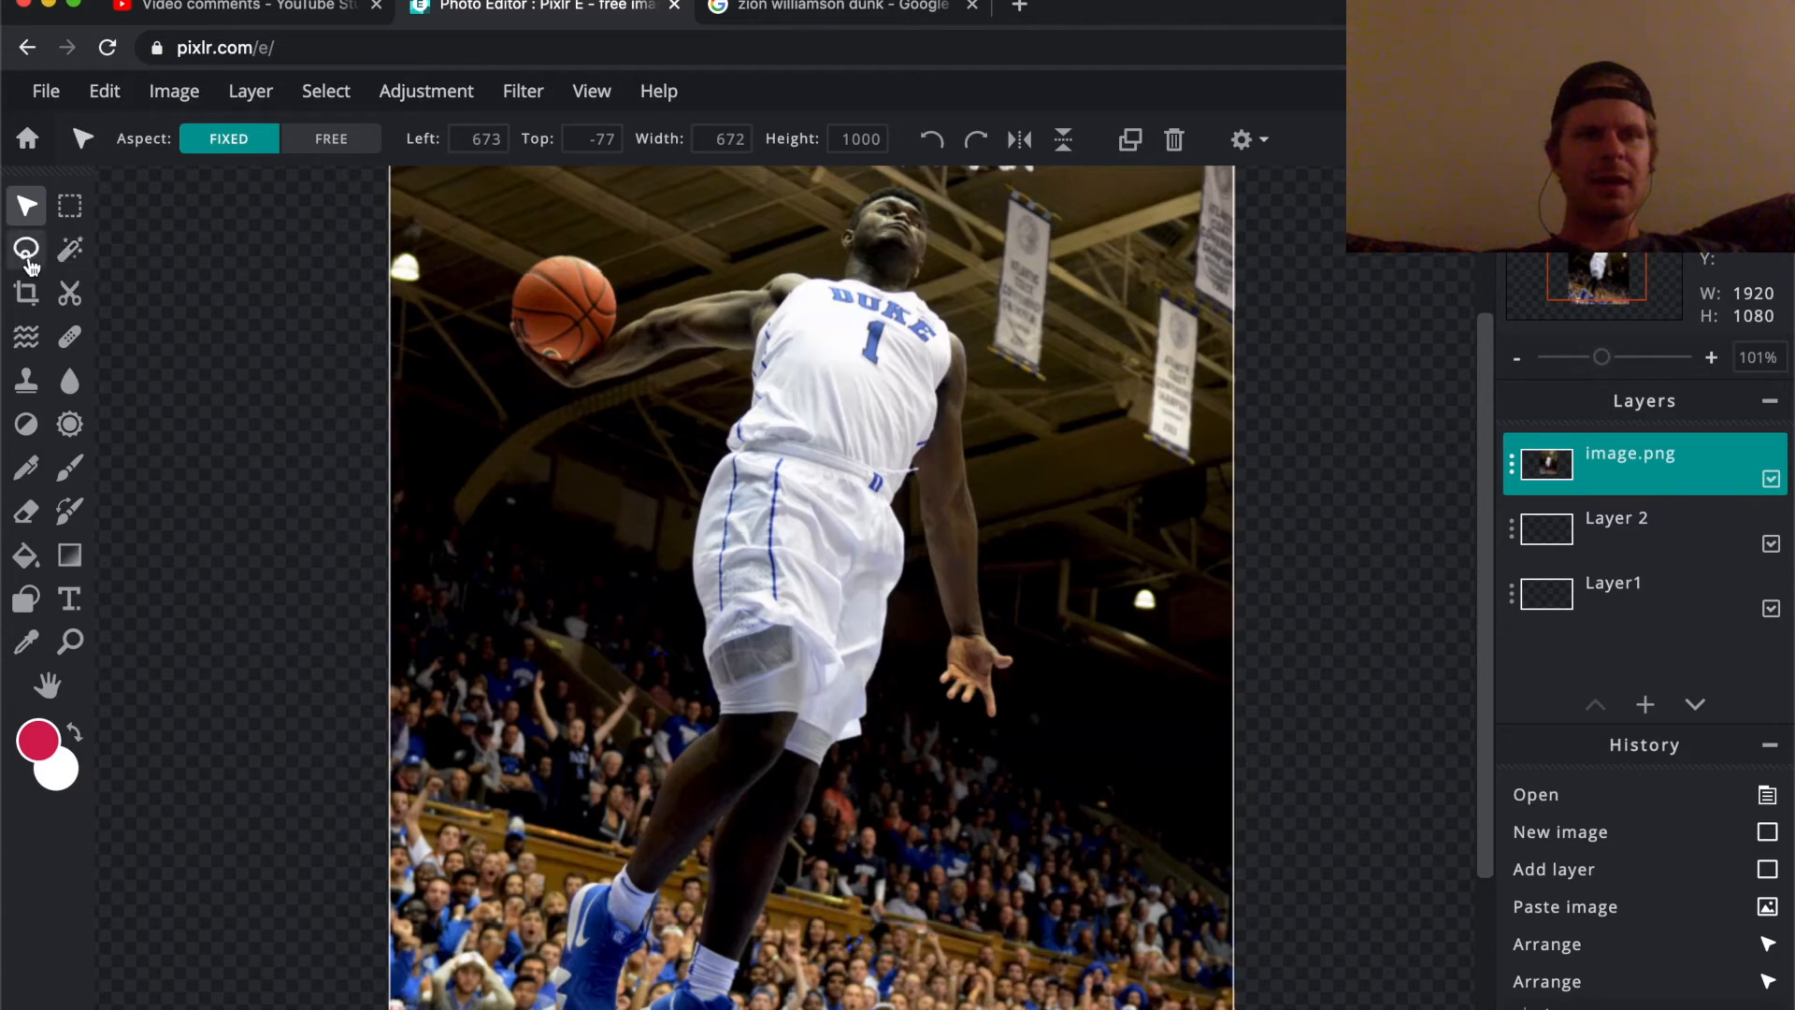
- Select the player with the freehand Lasso, tracing around the basketball, head, torso, arms and shorts
left_click(27, 249)
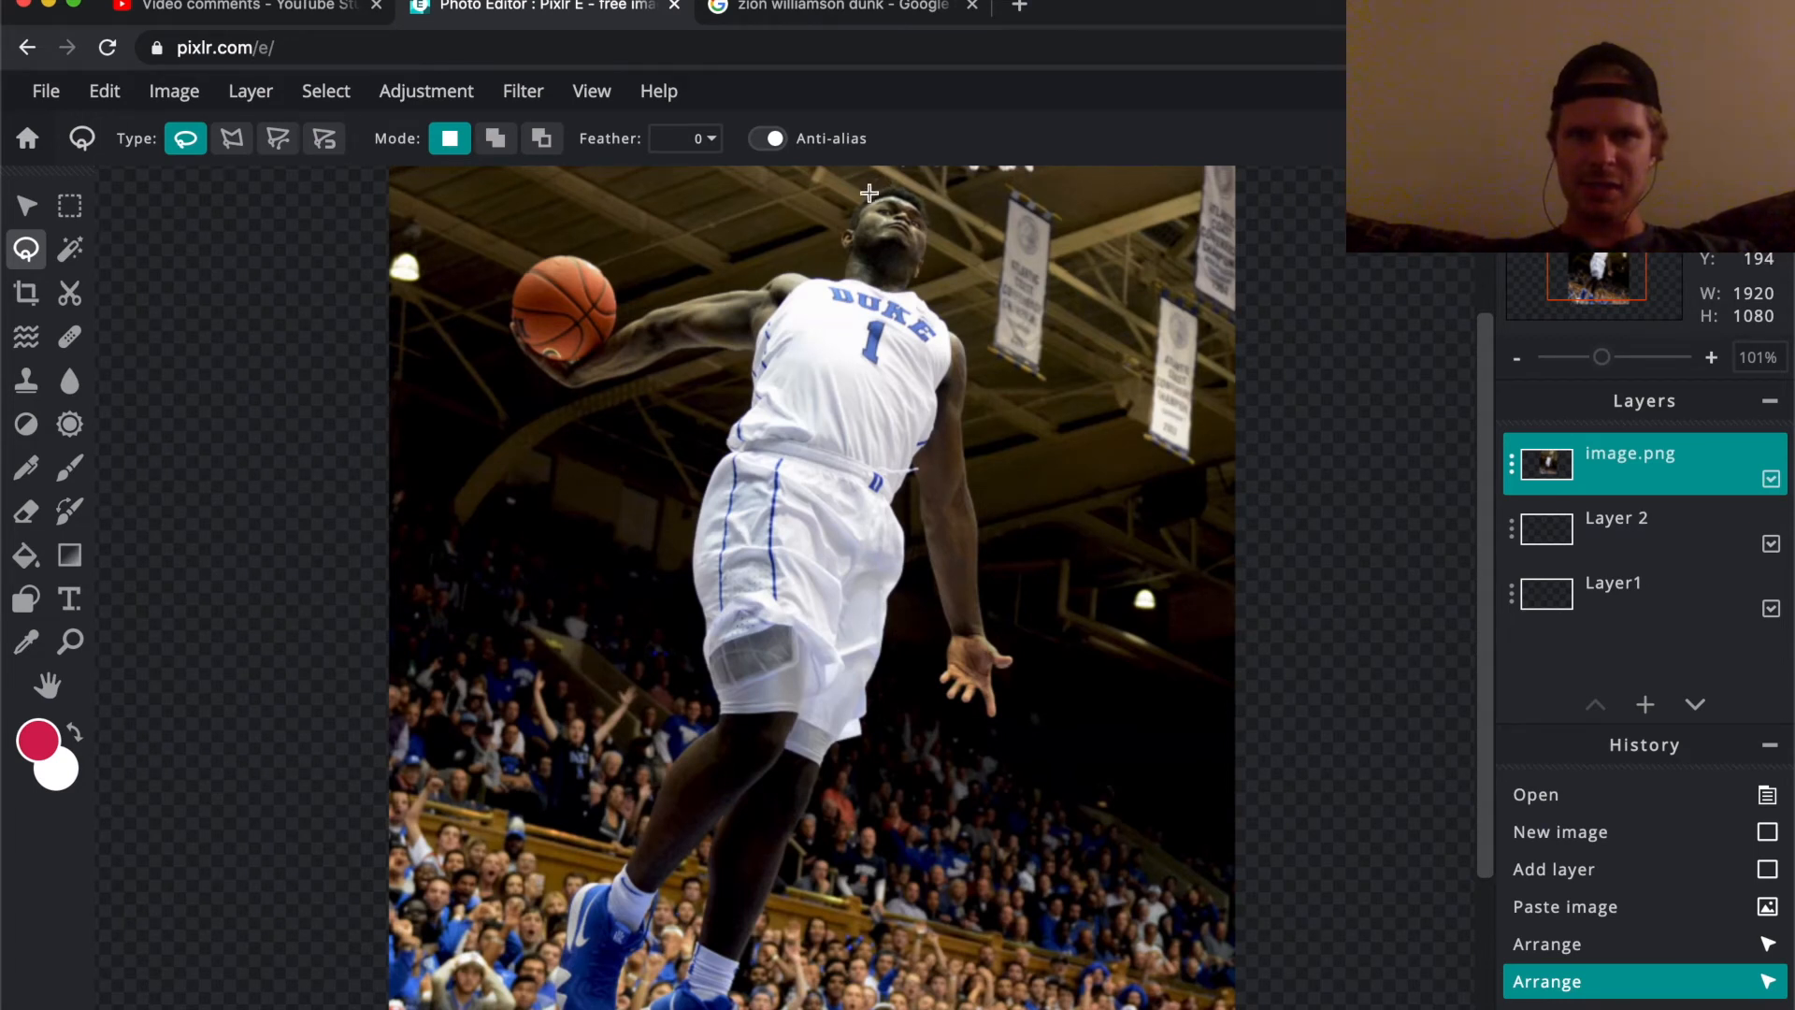
mouse_move(838, 233)
left_mouse_down()
mouse_move(820, 278)
mouse_move(622, 321)
mouse_move(605, 280)
mouse_move(566, 259)
mouse_move(522, 352)
mouse_move(600, 382)
mouse_move(686, 349)
mouse_move(750, 360)
mouse_move(696, 582)
mouse_move(719, 715)
mouse_move(863, 732)
mouse_move(898, 511)
mouse_move(921, 517)
mouse_move(946, 697)
mouse_move(989, 711)
mouse_move(1014, 663)
mouse_move(982, 587)
mouse_move(962, 342)
mouse_move(917, 294)
mouse_move(927, 204)
mouse_move(868, 188)
left_mouse_up()
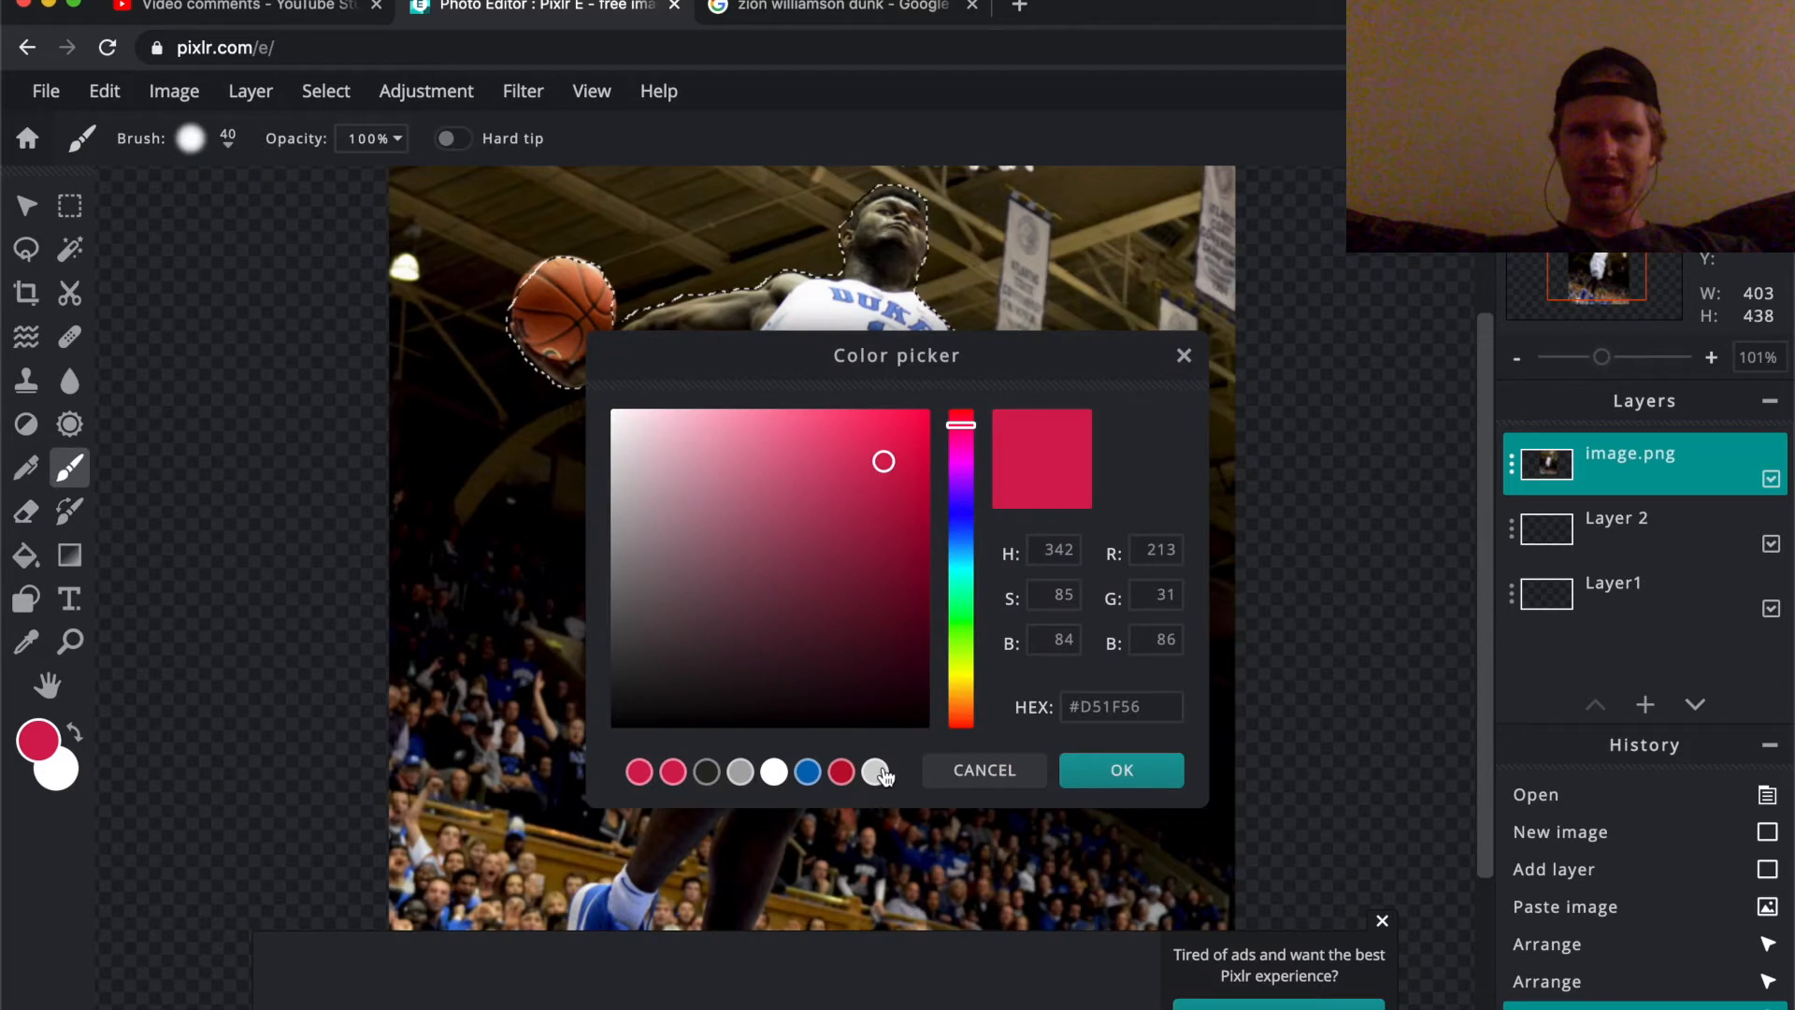
- Paint the selected player and basketball white (#FFFFFF) with the Brush, using the hard round 100 px tip
left_click(775, 772)
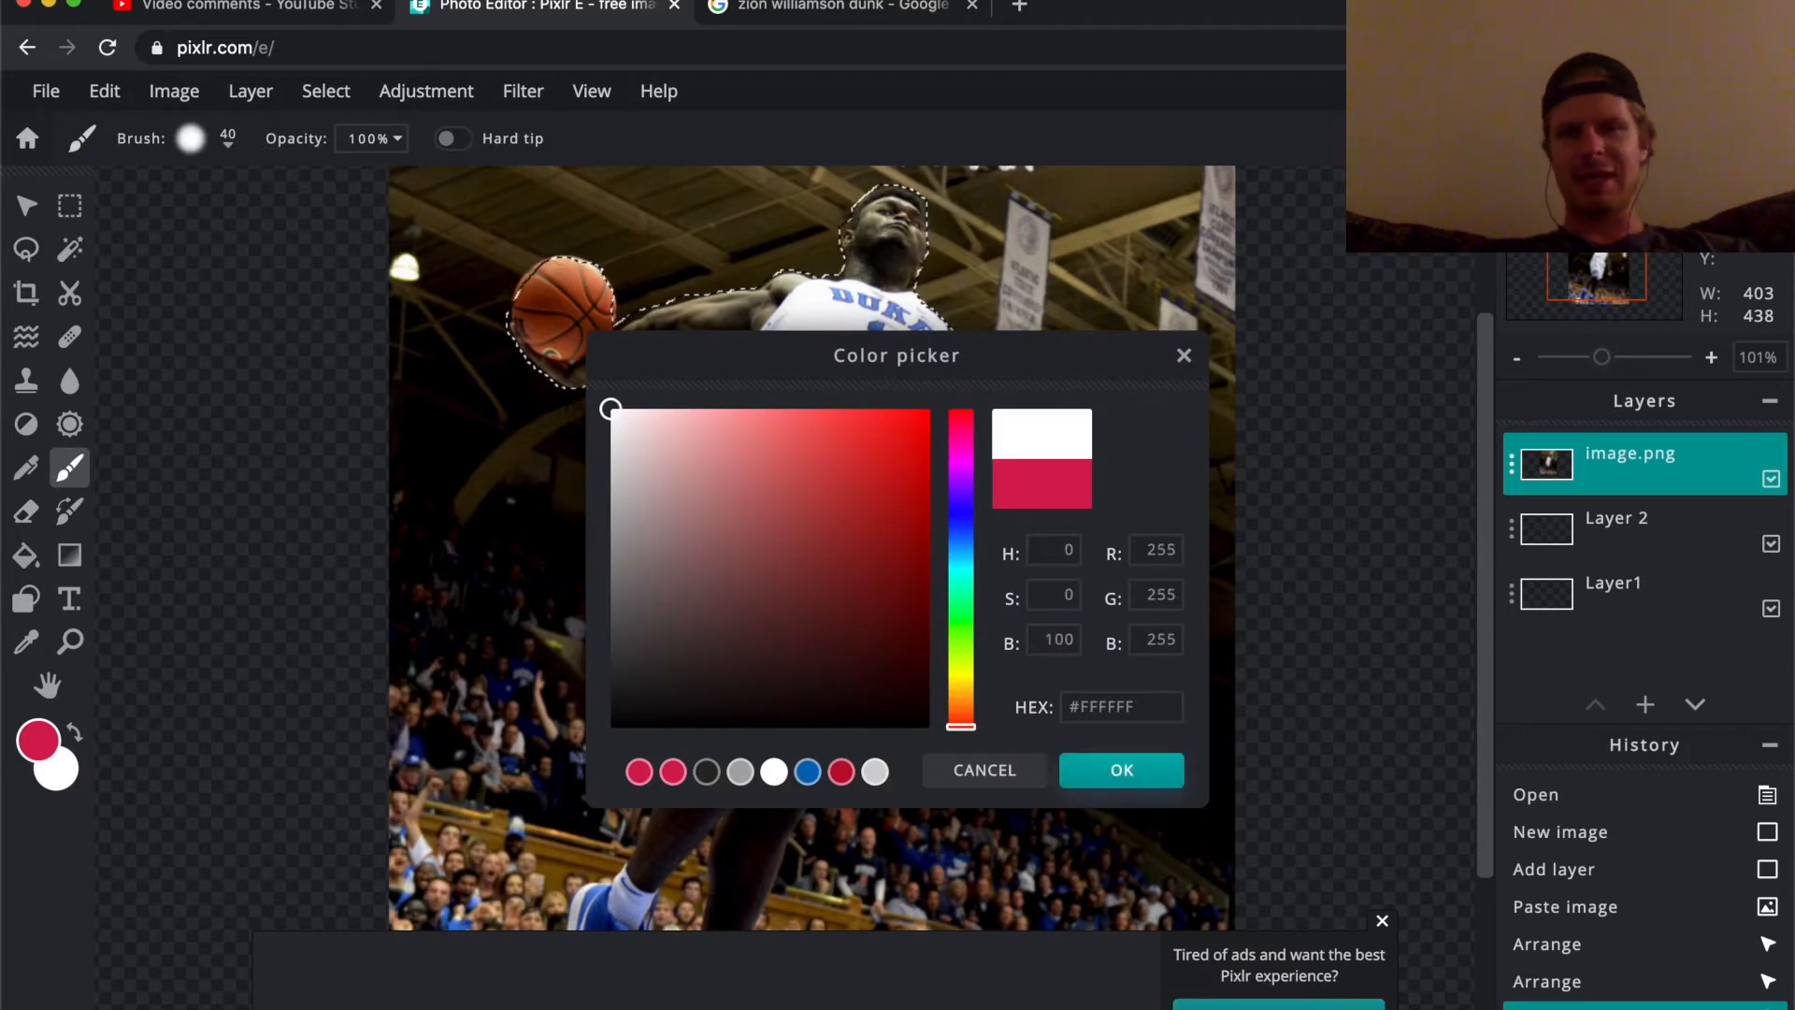
left_click(1121, 770)
mouse_move(619, 342)
left_mouse_down()
mouse_move(544, 312)
mouse_move(540, 257)
mouse_move(549, 284)
mouse_move(516, 348)
left_mouse_up()
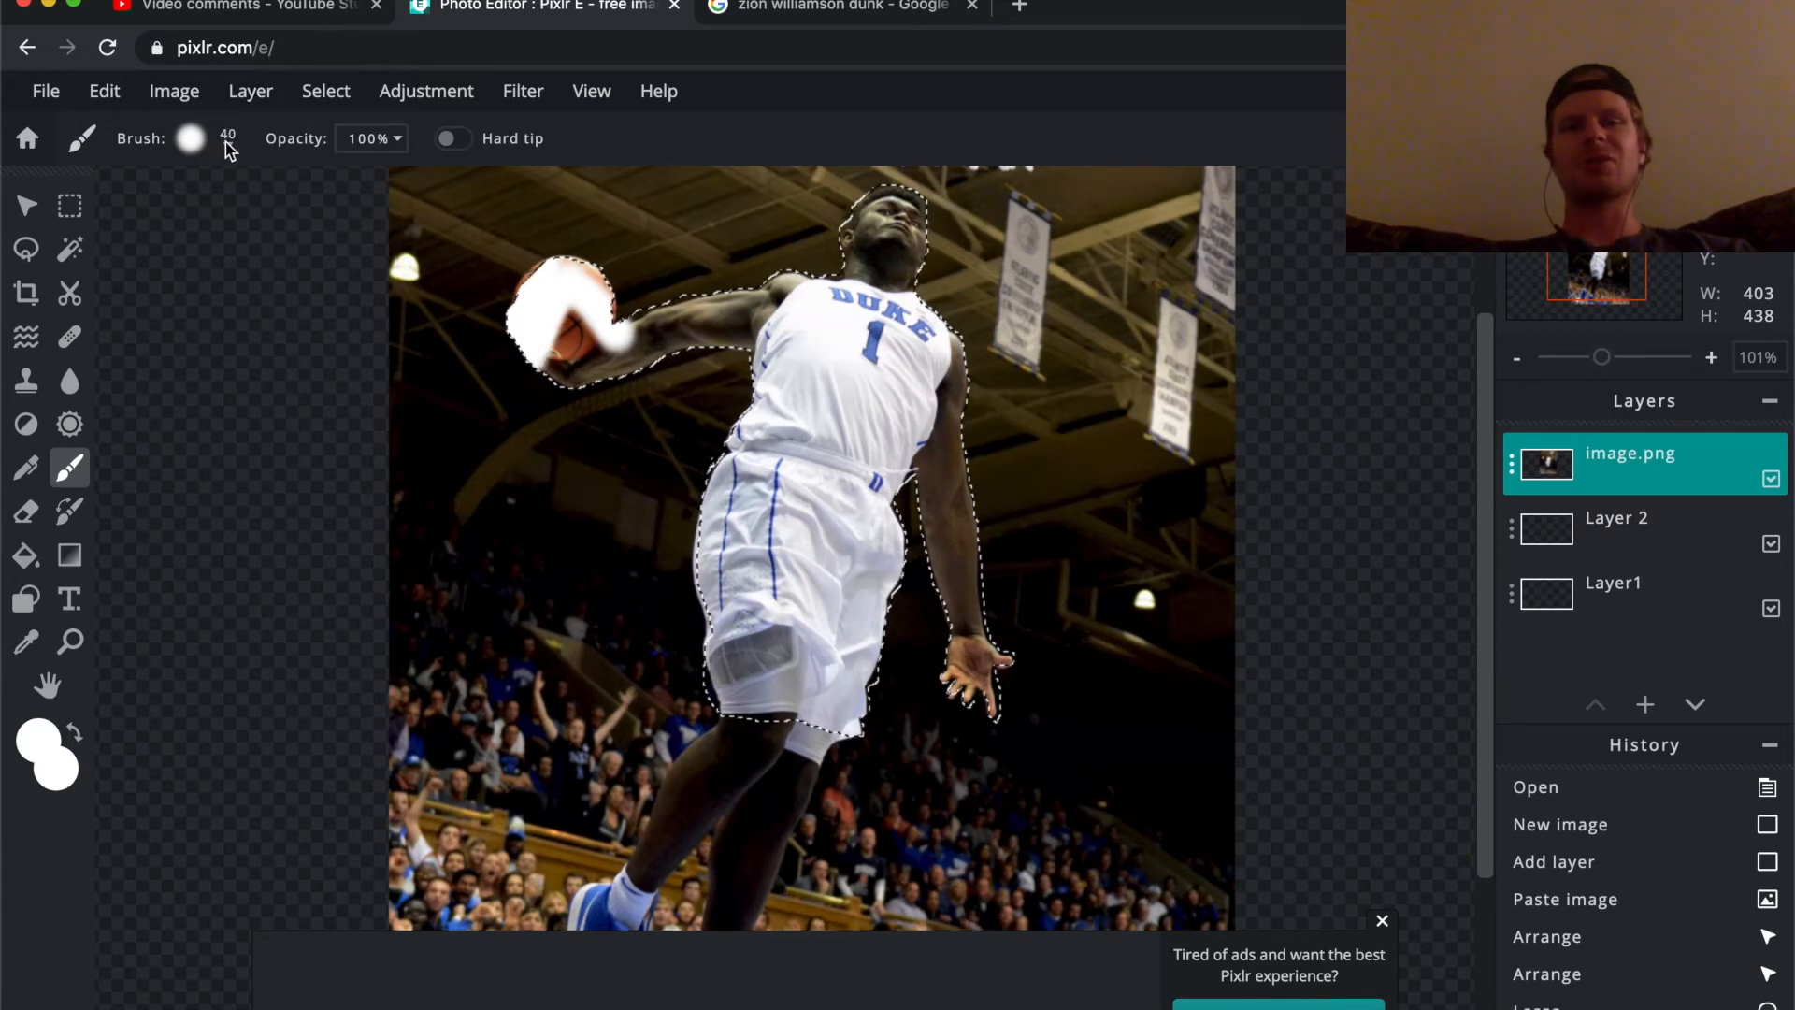
left_click(229, 148)
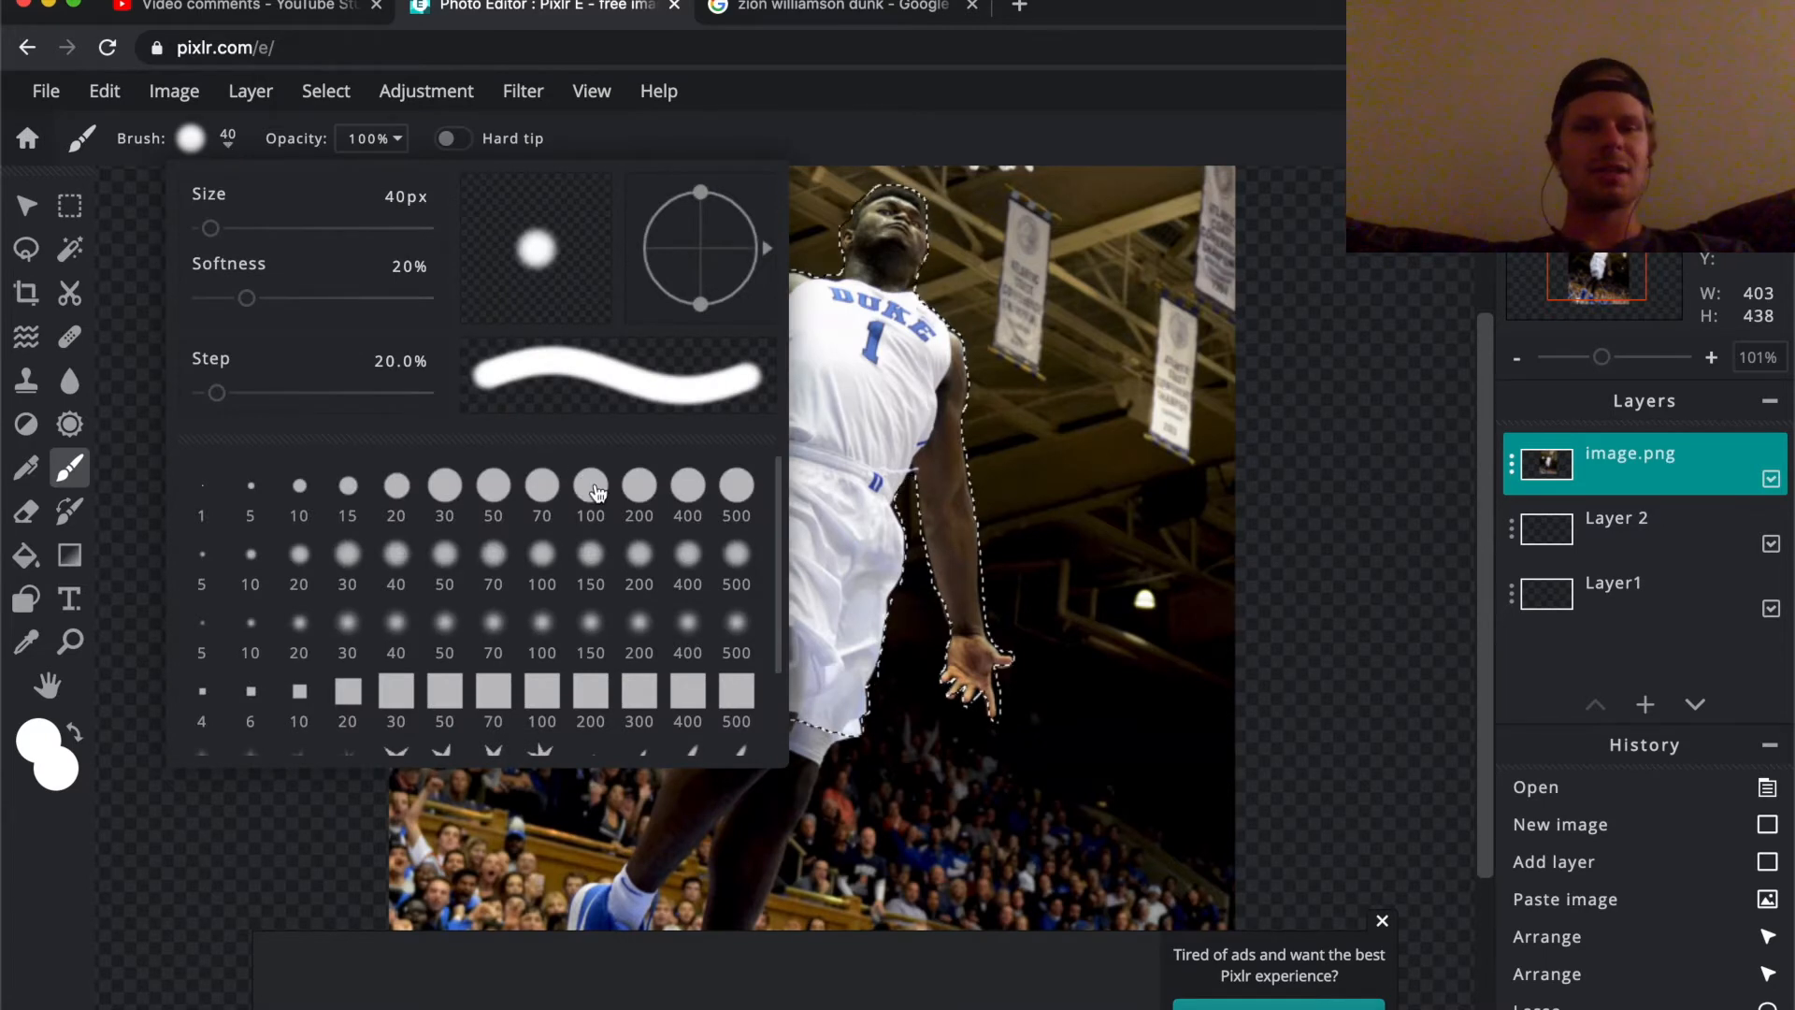
left_click(591, 485)
left_click_drag(556, 299, 617, 332)
mouse_move(671, 388)
left_mouse_down()
mouse_move(553, 362)
mouse_move(601, 241)
mouse_move(521, 259)
mouse_move(554, 297)
mouse_move(897, 268)
mouse_move(783, 302)
mouse_move(782, 329)
mouse_move(825, 314)
mouse_move(939, 193)
mouse_move(892, 239)
mouse_move(887, 295)
mouse_move(962, 529)
mouse_move(982, 690)
mouse_move(932, 596)
mouse_move(846, 729)
mouse_move(746, 689)
mouse_move(727, 567)
mouse_move(772, 411)
mouse_move(806, 357)
mouse_move(794, 619)
mouse_move(864, 568)
mouse_move(898, 414)
mouse_move(853, 336)
mouse_move(625, 288)
left_mouse_up()
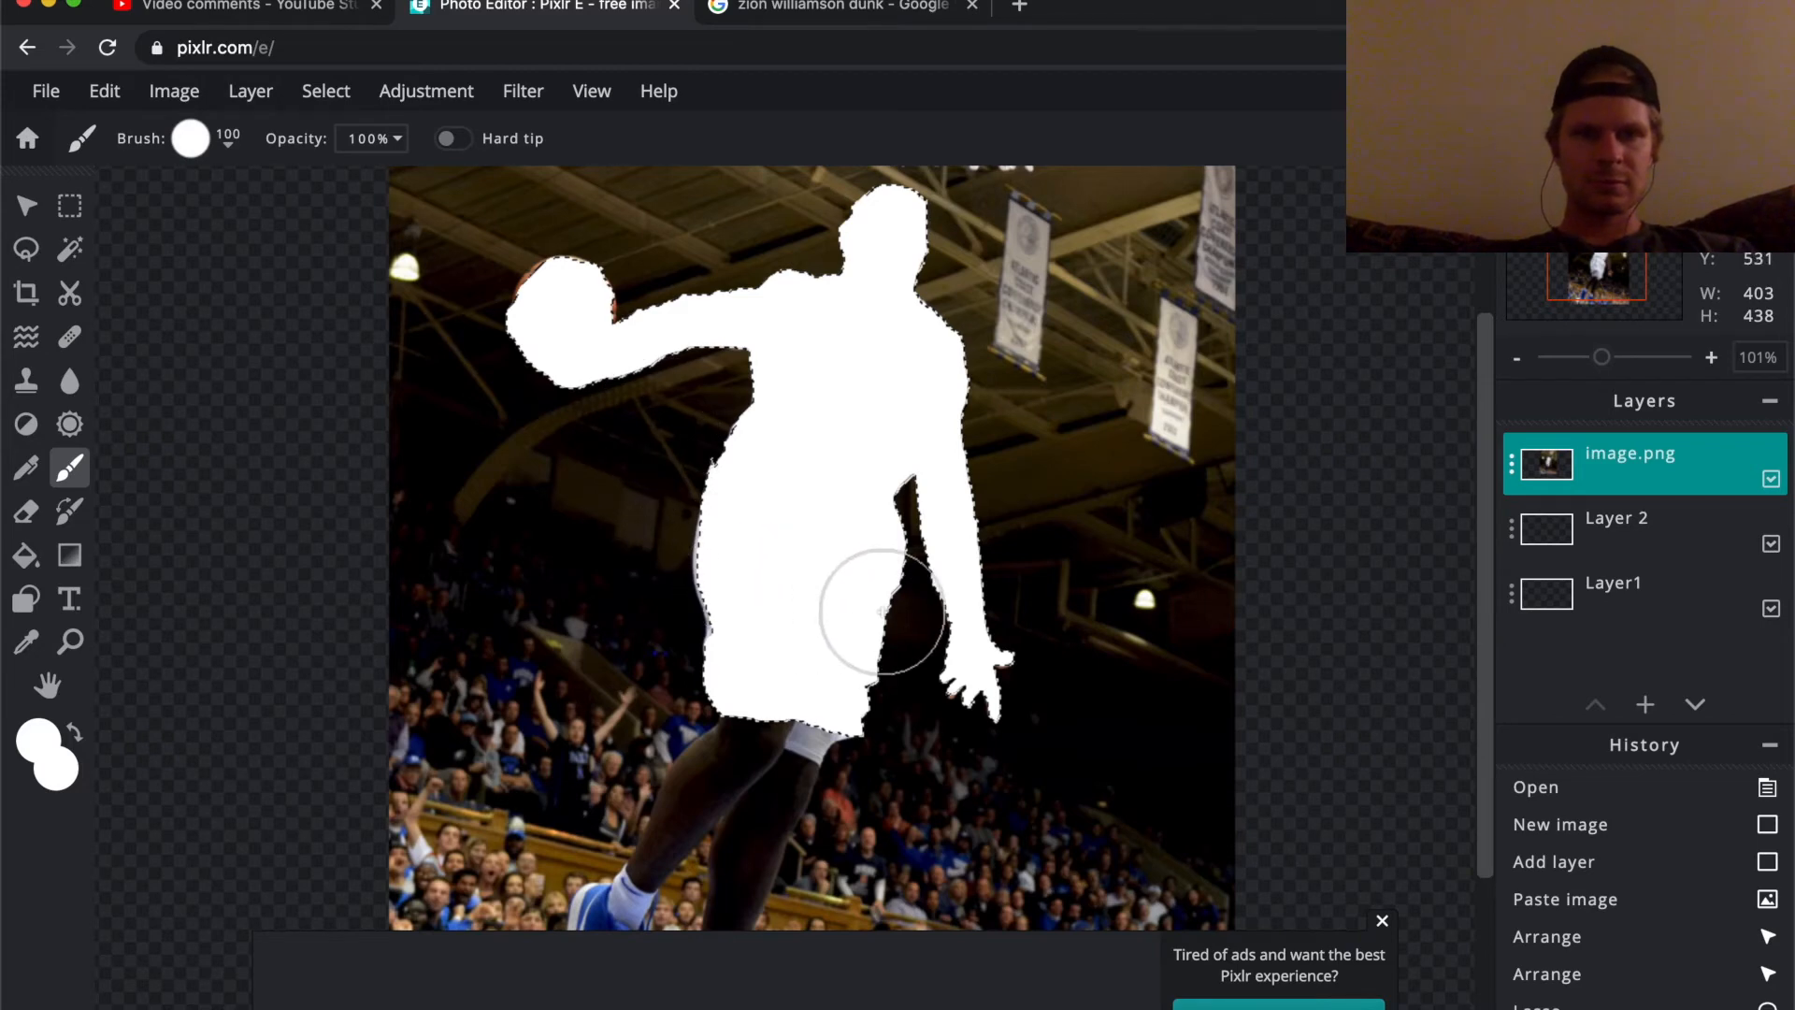
left_click(880, 612)
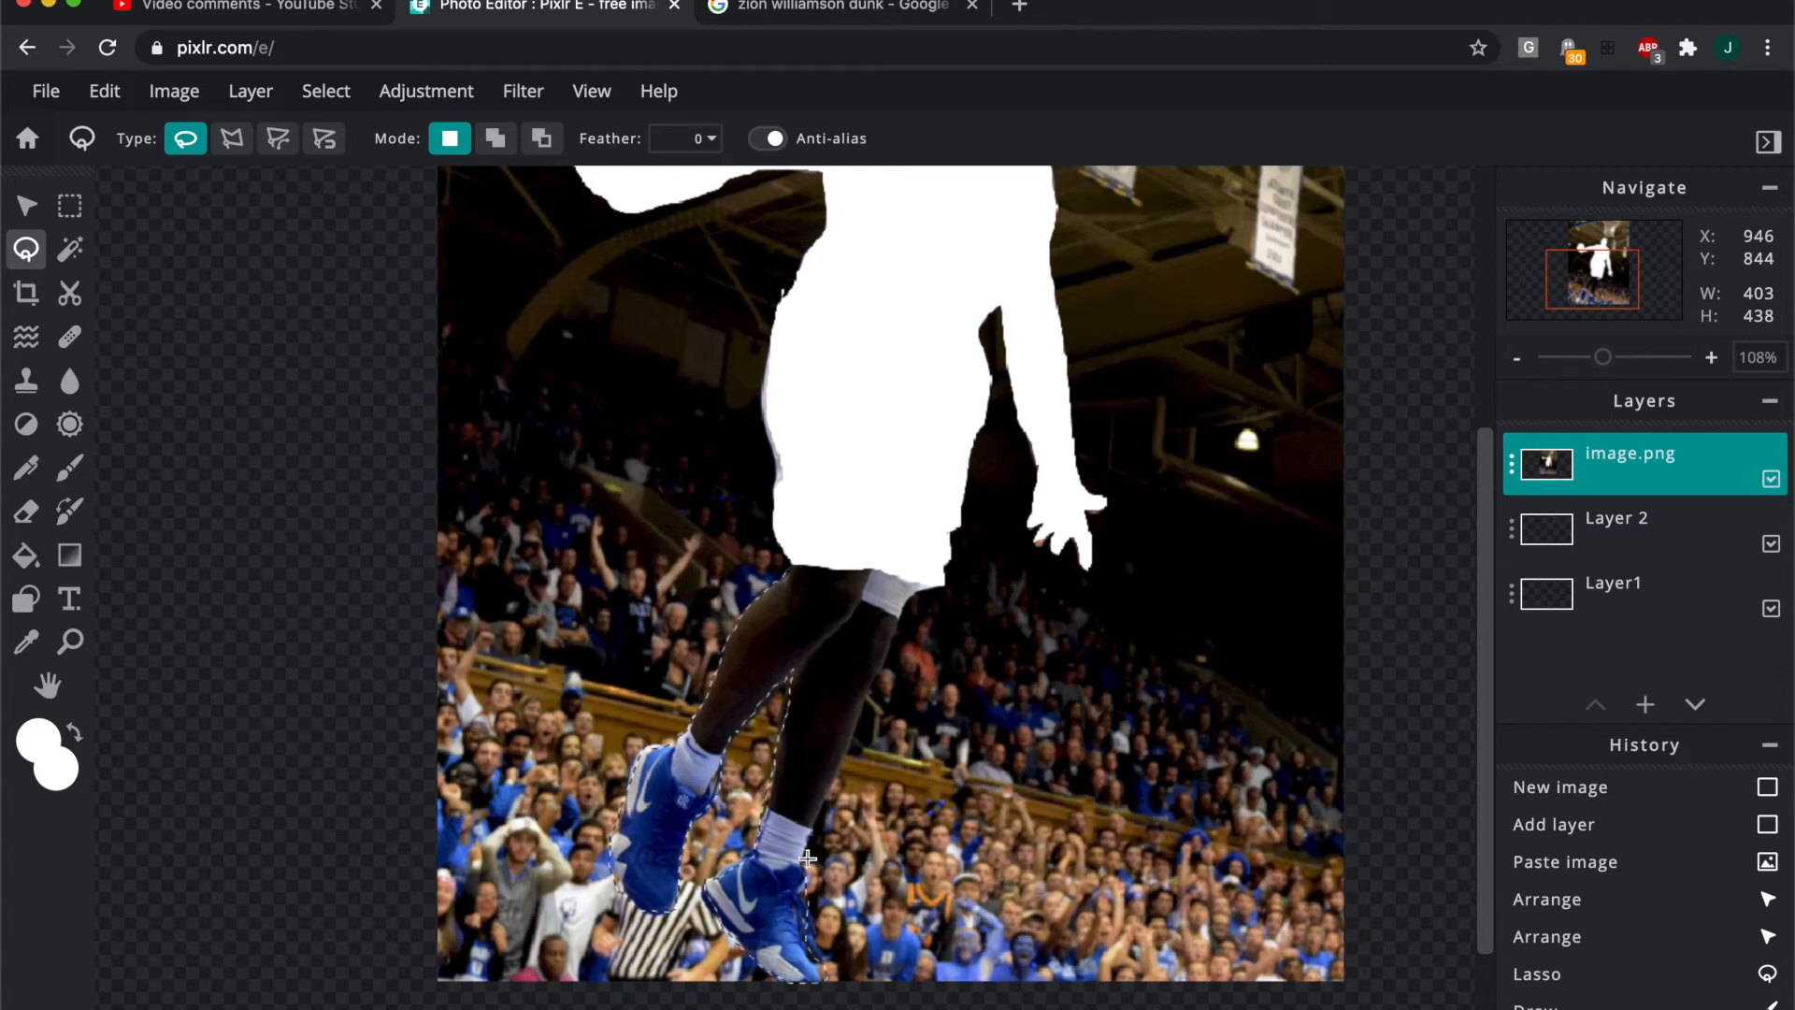
- Lasso the player's legs and shoes and paint them solid white with the Brush
left_click_drag(933, 581, 787, 561)
left_click(69, 467)
left_click_drag(667, 851, 846, 617)
left_click_drag(817, 729, 752, 916)
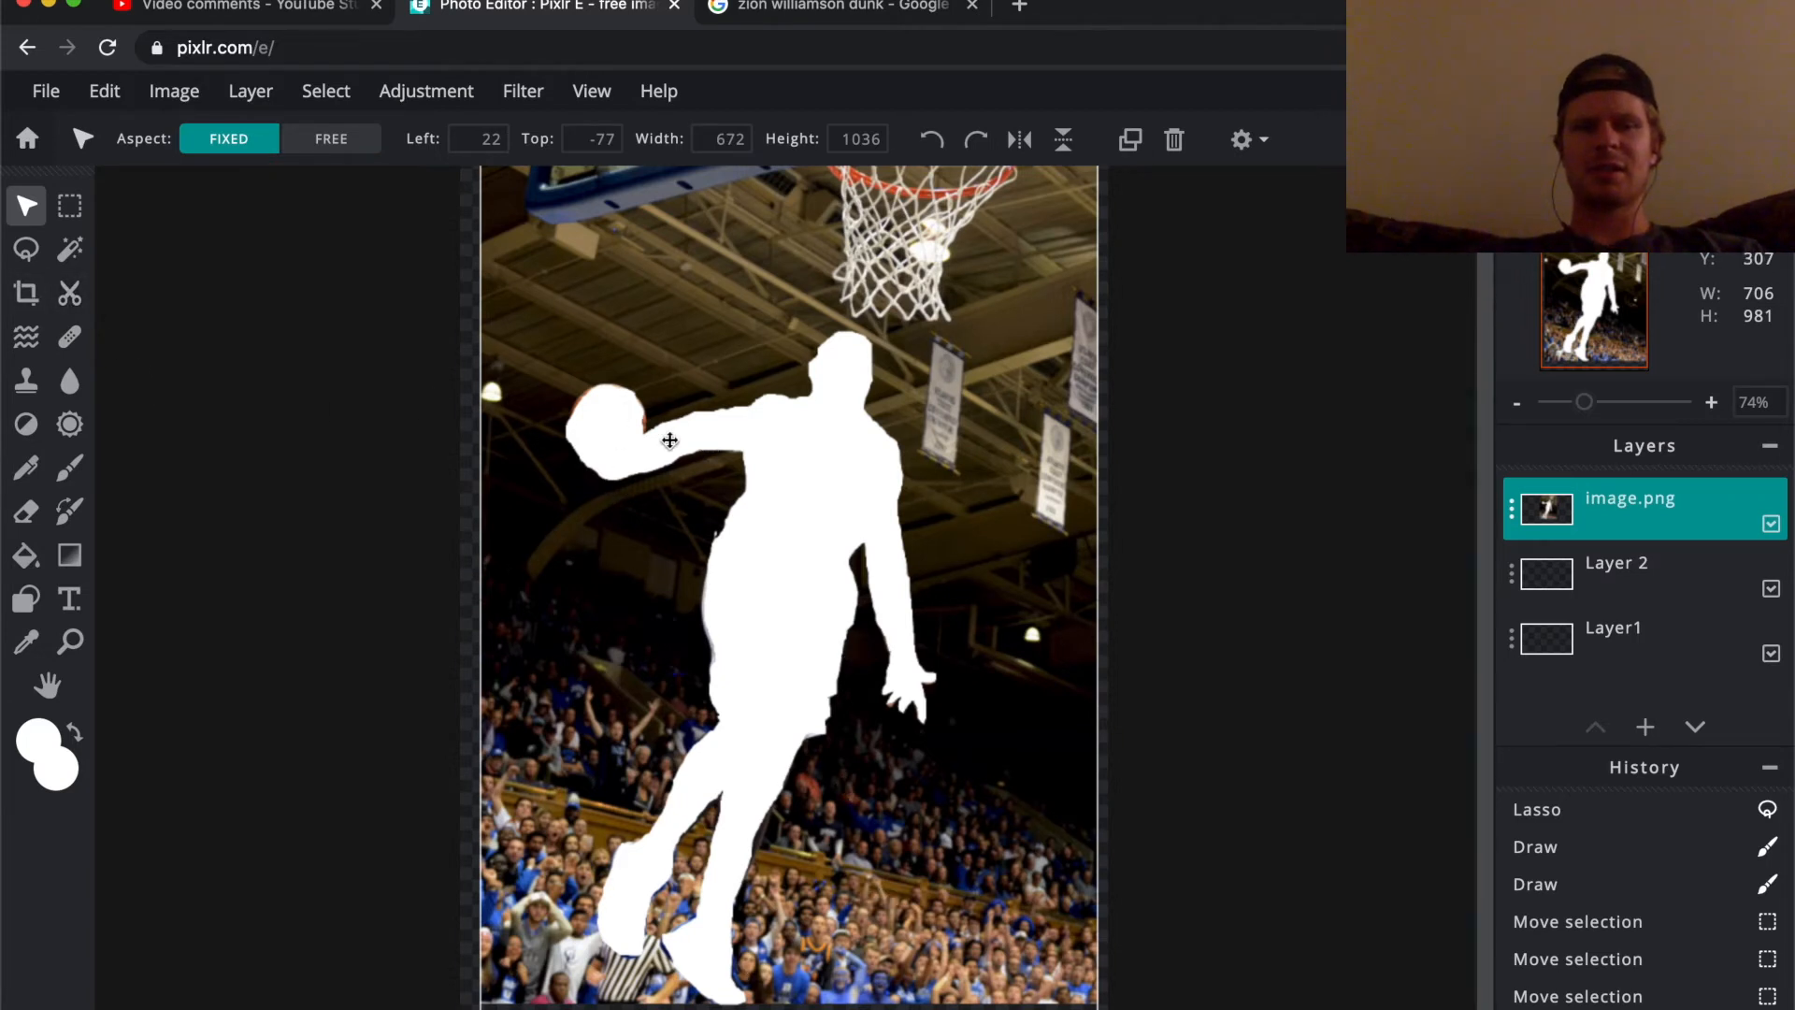
- Move the photo layer to about left 44, top -60 within the cropped canvas
scroll(669, 441, "up", 8)
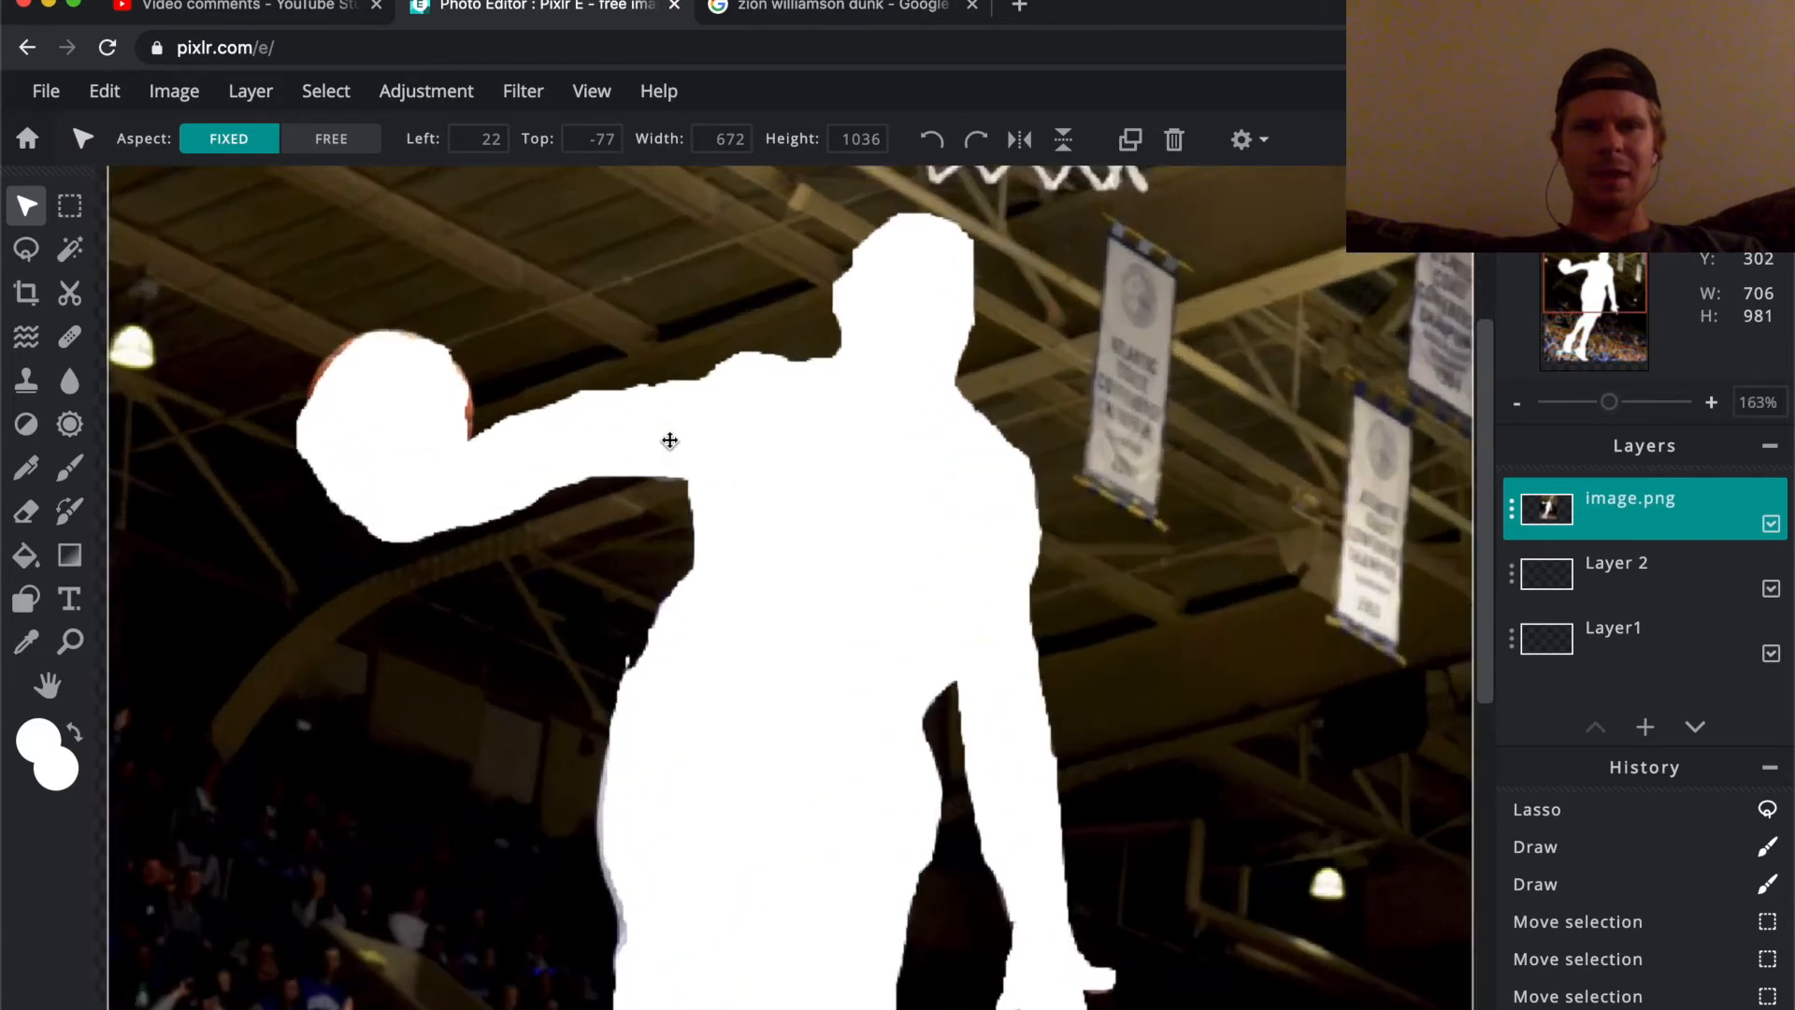
scroll(670, 441, "up", 5)
left_click_drag(513, 433, 627, 530)
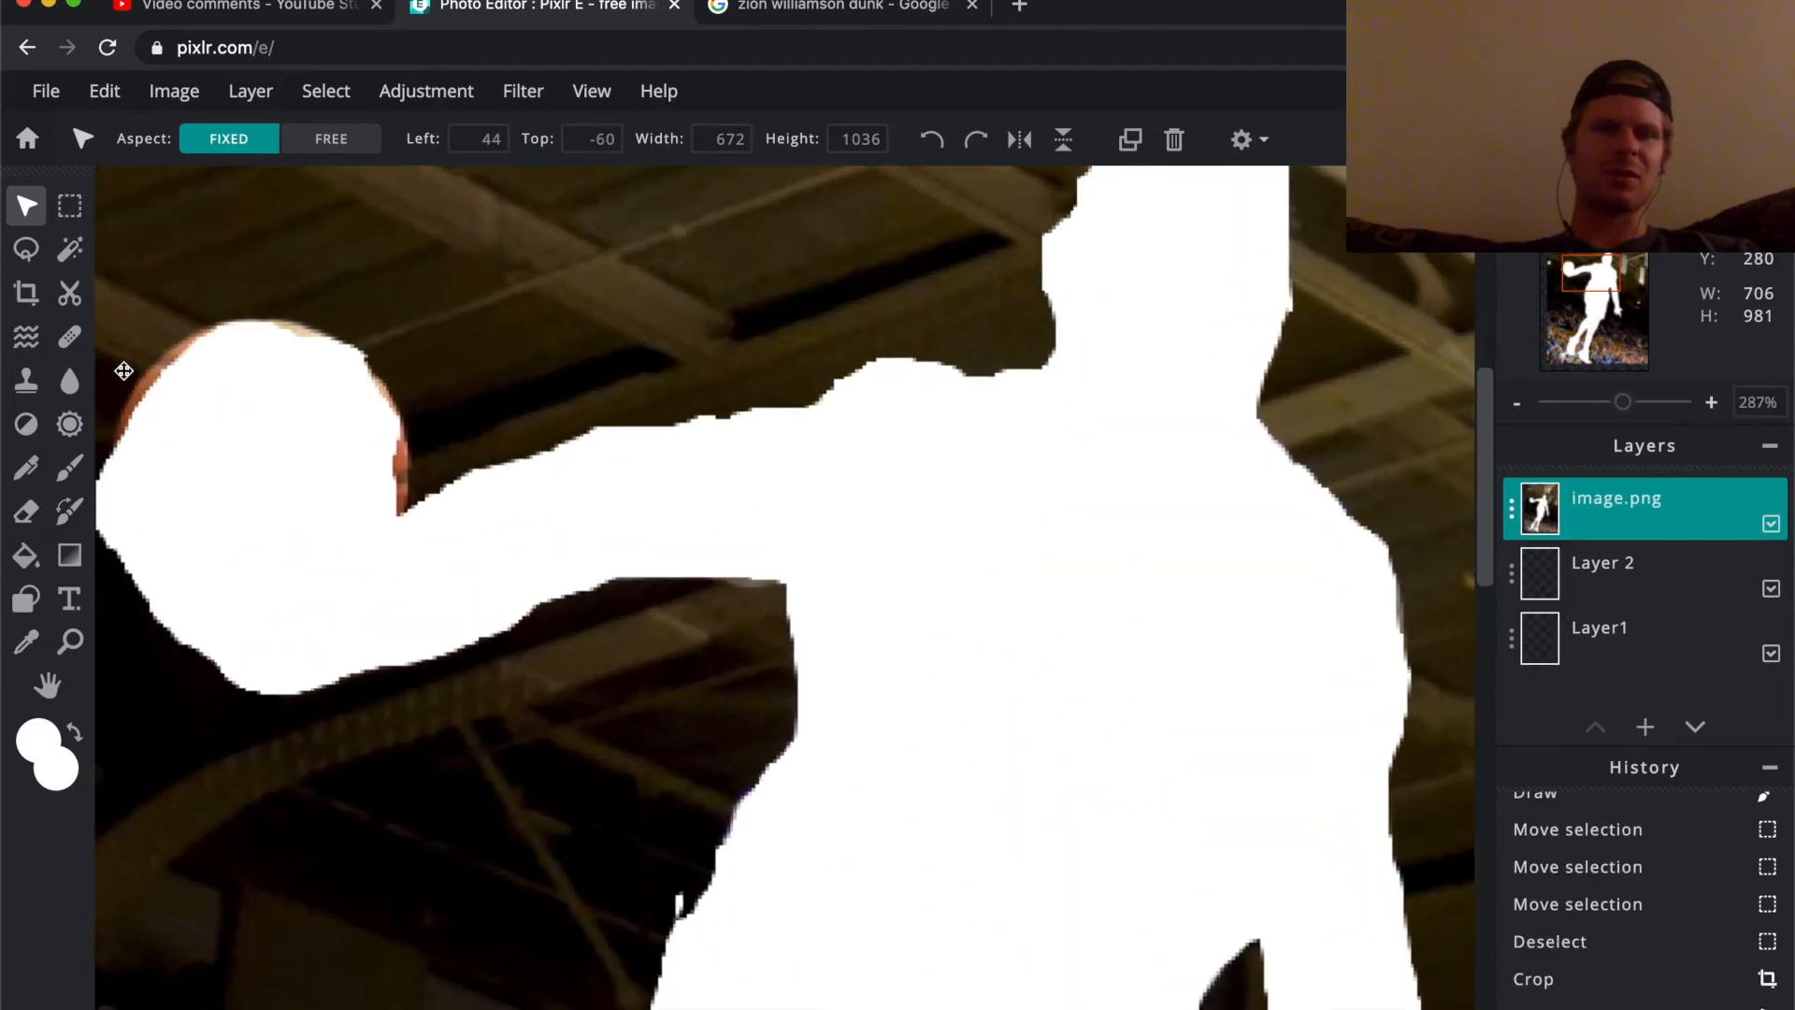
- Erase strips of the background above and below the outstretched arm with the Eraser, using the hard round 15 px tip
left_click(25, 515)
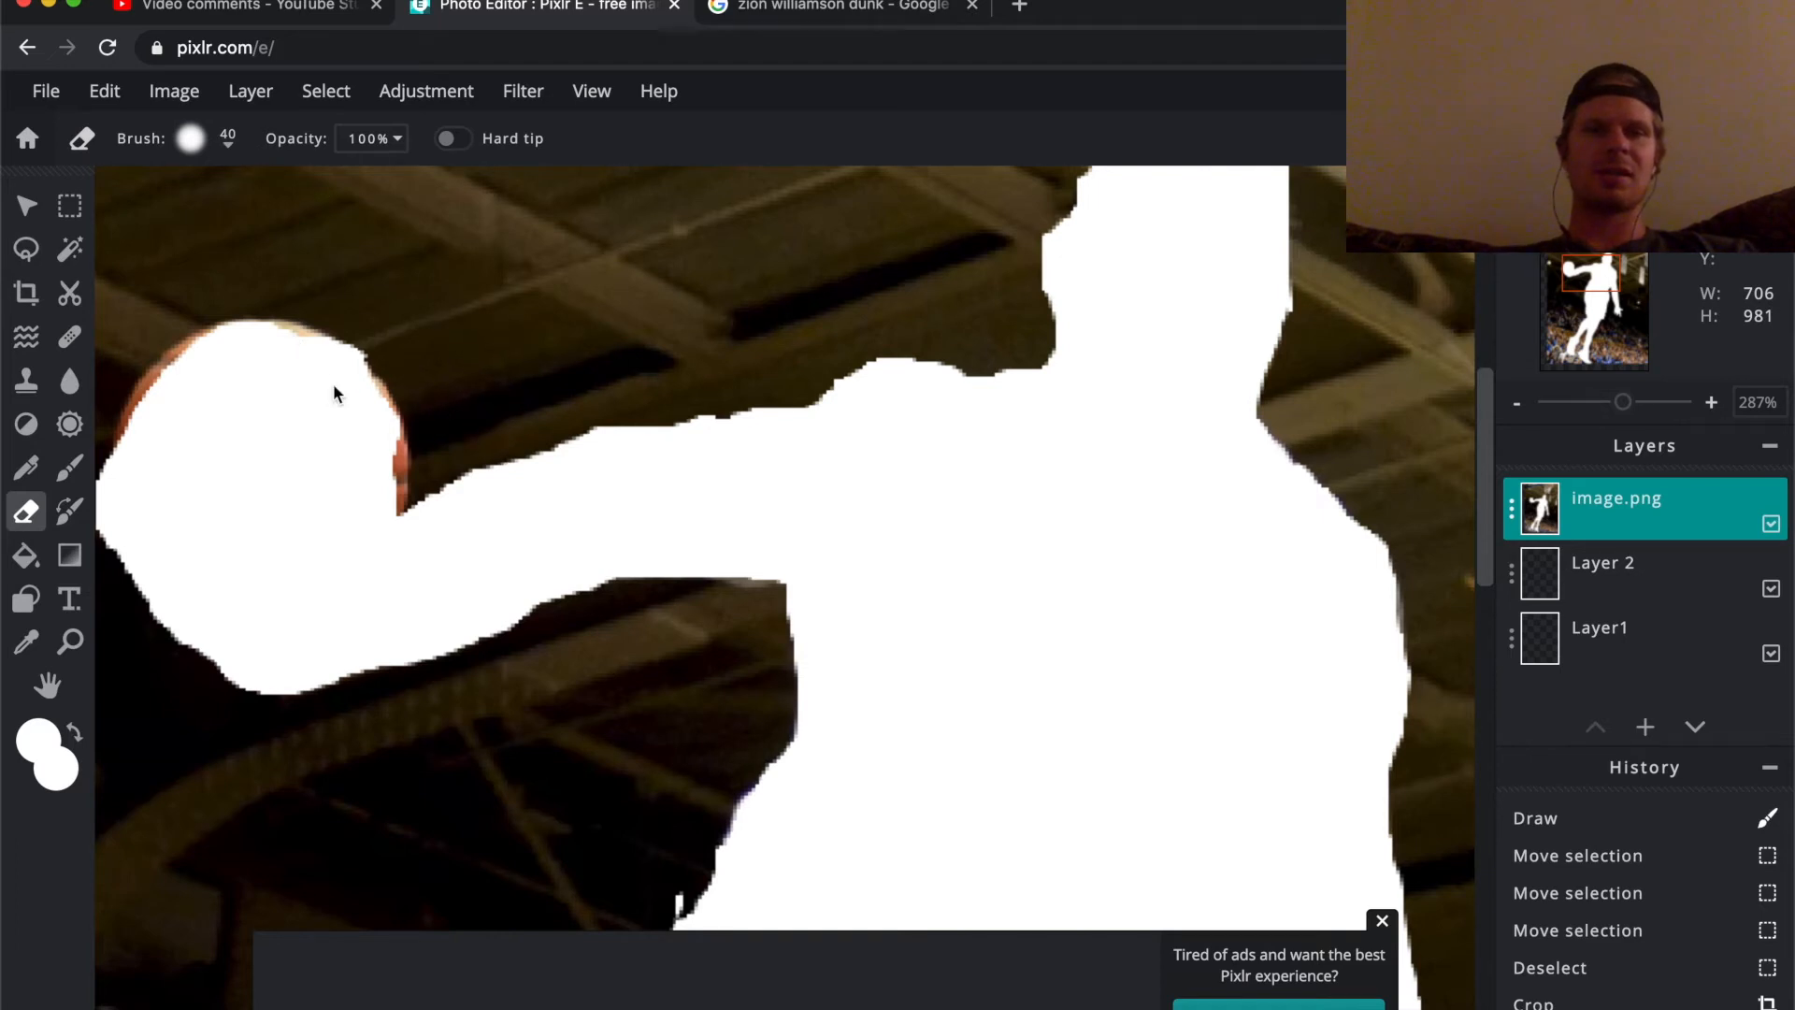
left_click(347, 485)
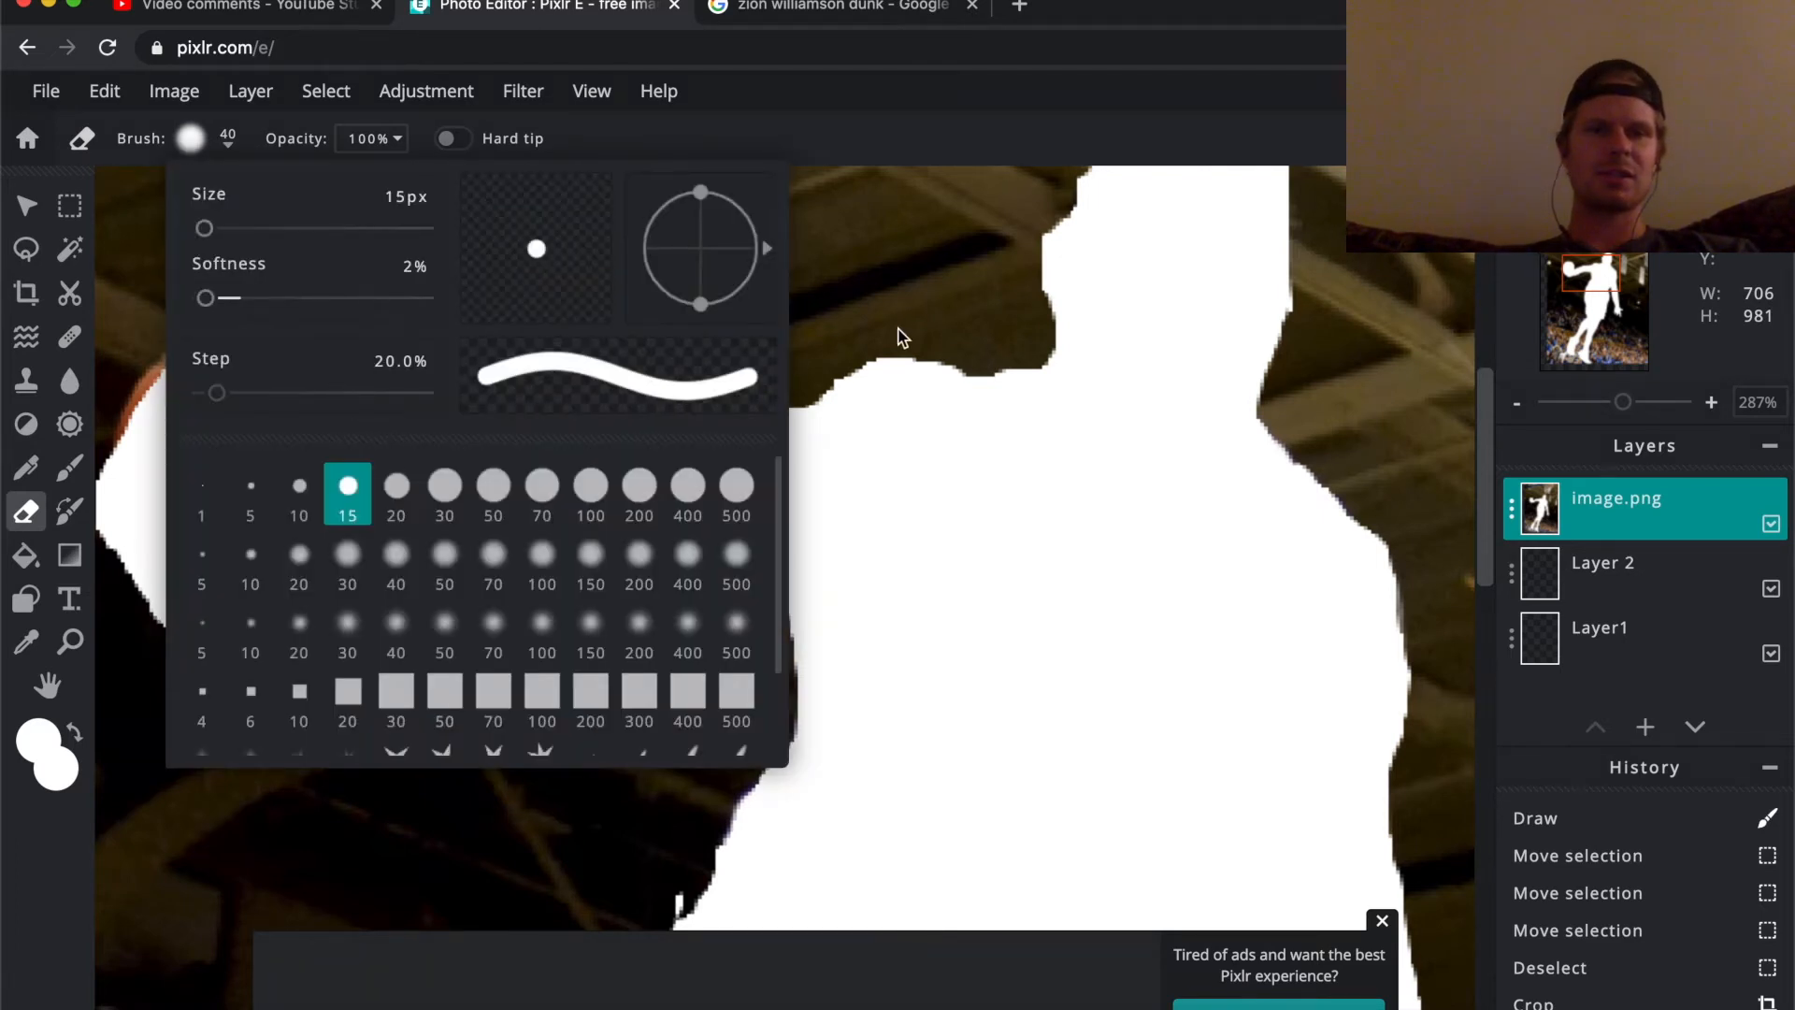
mouse_move(729, 386)
left_mouse_down()
mouse_move(485, 429)
mouse_move(458, 453)
mouse_move(557, 409)
left_mouse_up()
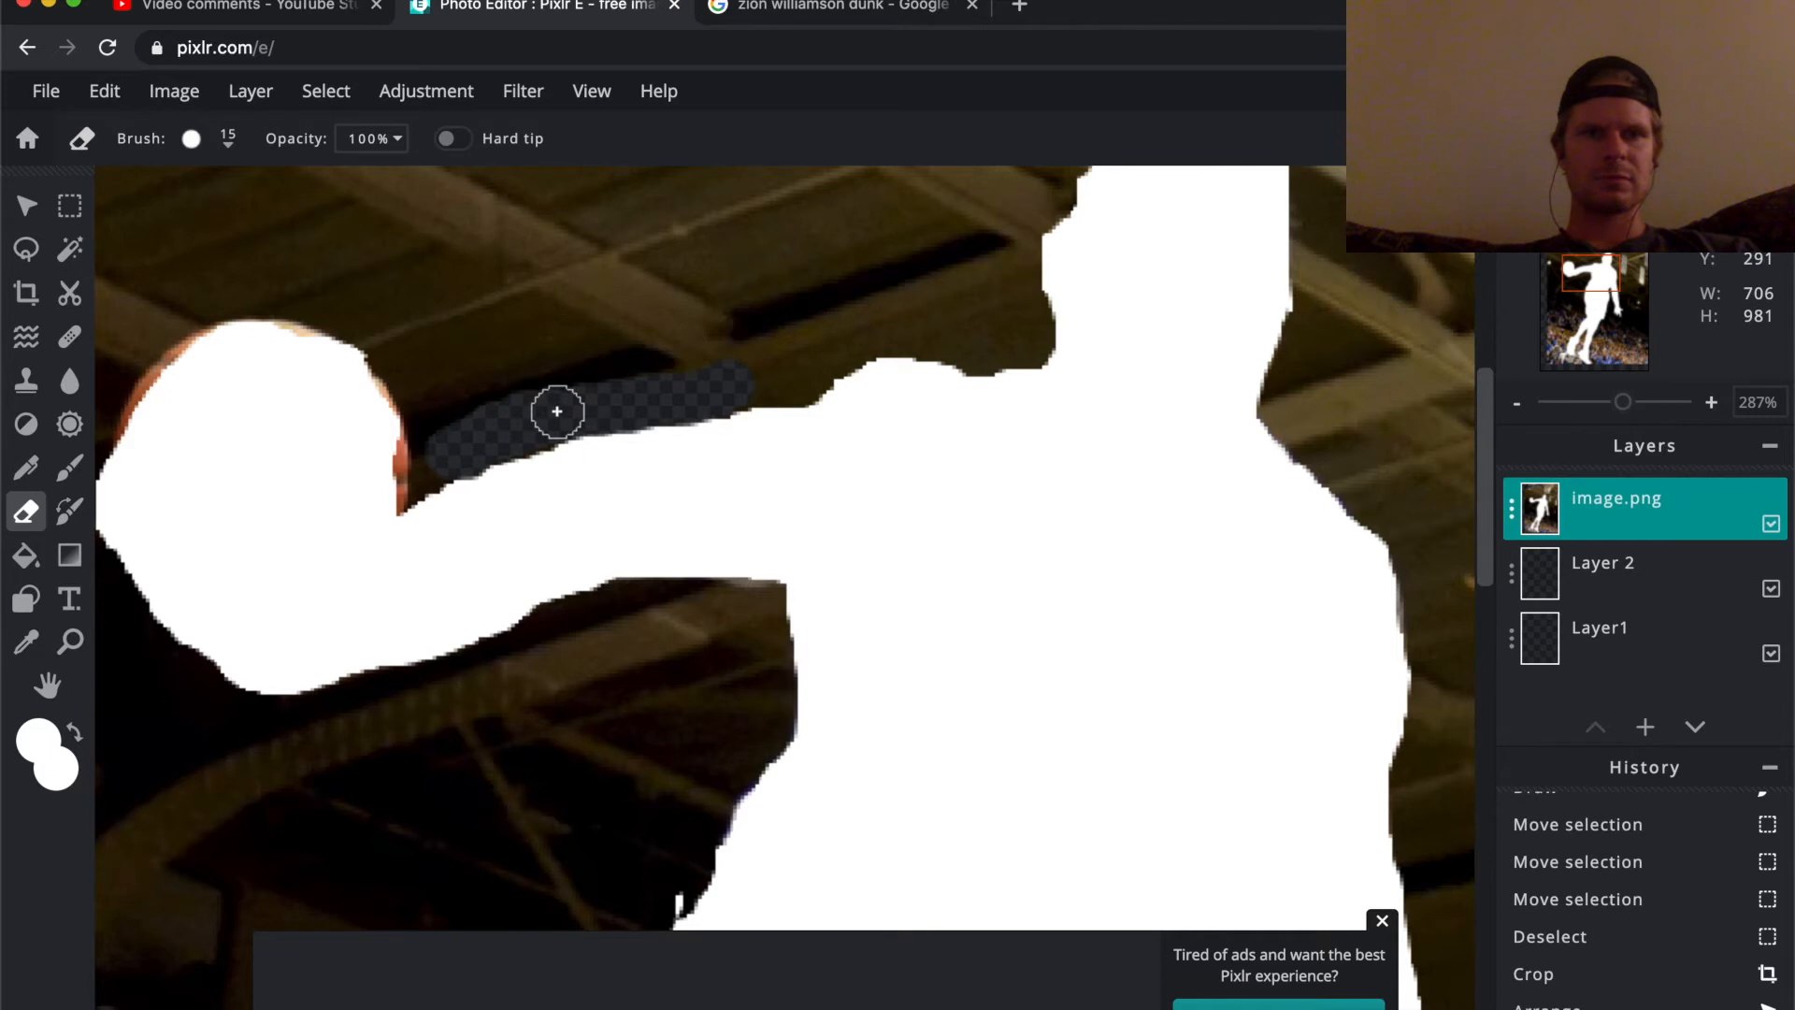
mouse_move(536, 644)
left_mouse_down()
mouse_move(423, 687)
mouse_move(537, 649)
mouse_move(473, 682)
left_mouse_up()
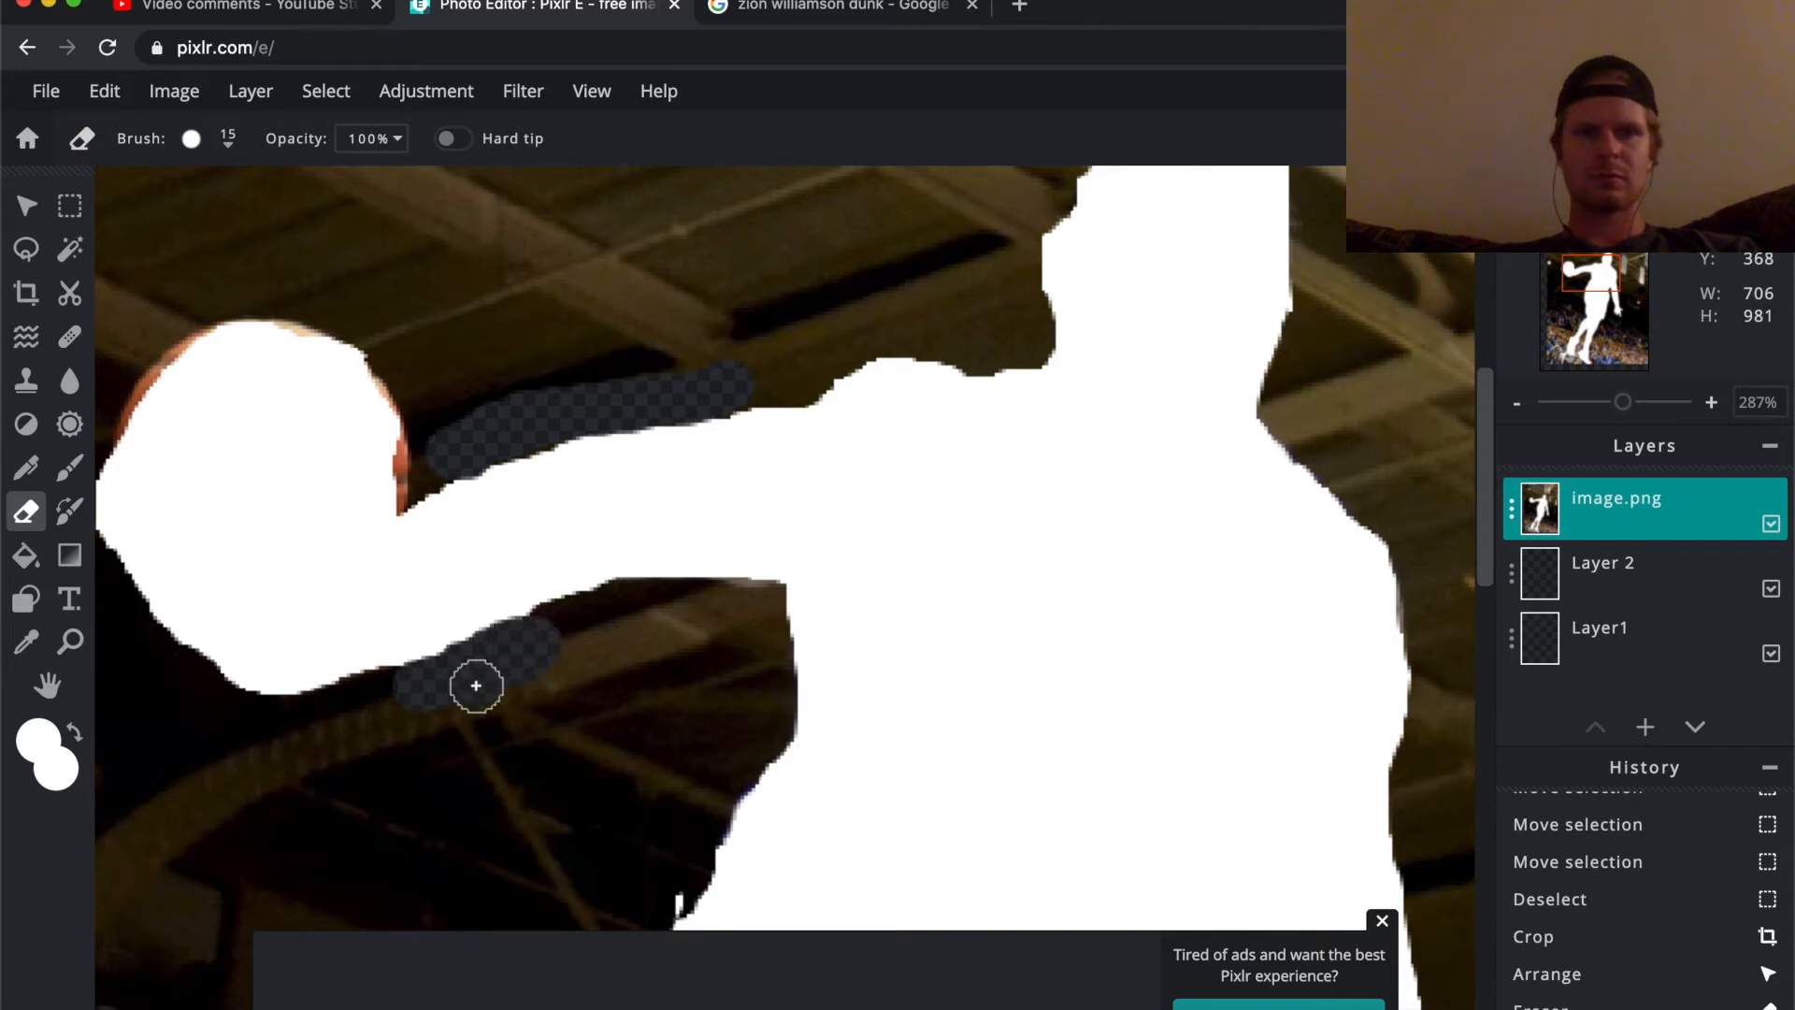
left_click(1380, 924)
- Paint over the unpainted edges of the shorts and the back of the knee in white with the hard round 15 px Brush
mouse_move(1477, 475)
left_mouse_down()
mouse_move(1479, 750)
mouse_move(1478, 688)
left_mouse_up()
left_click(69, 468)
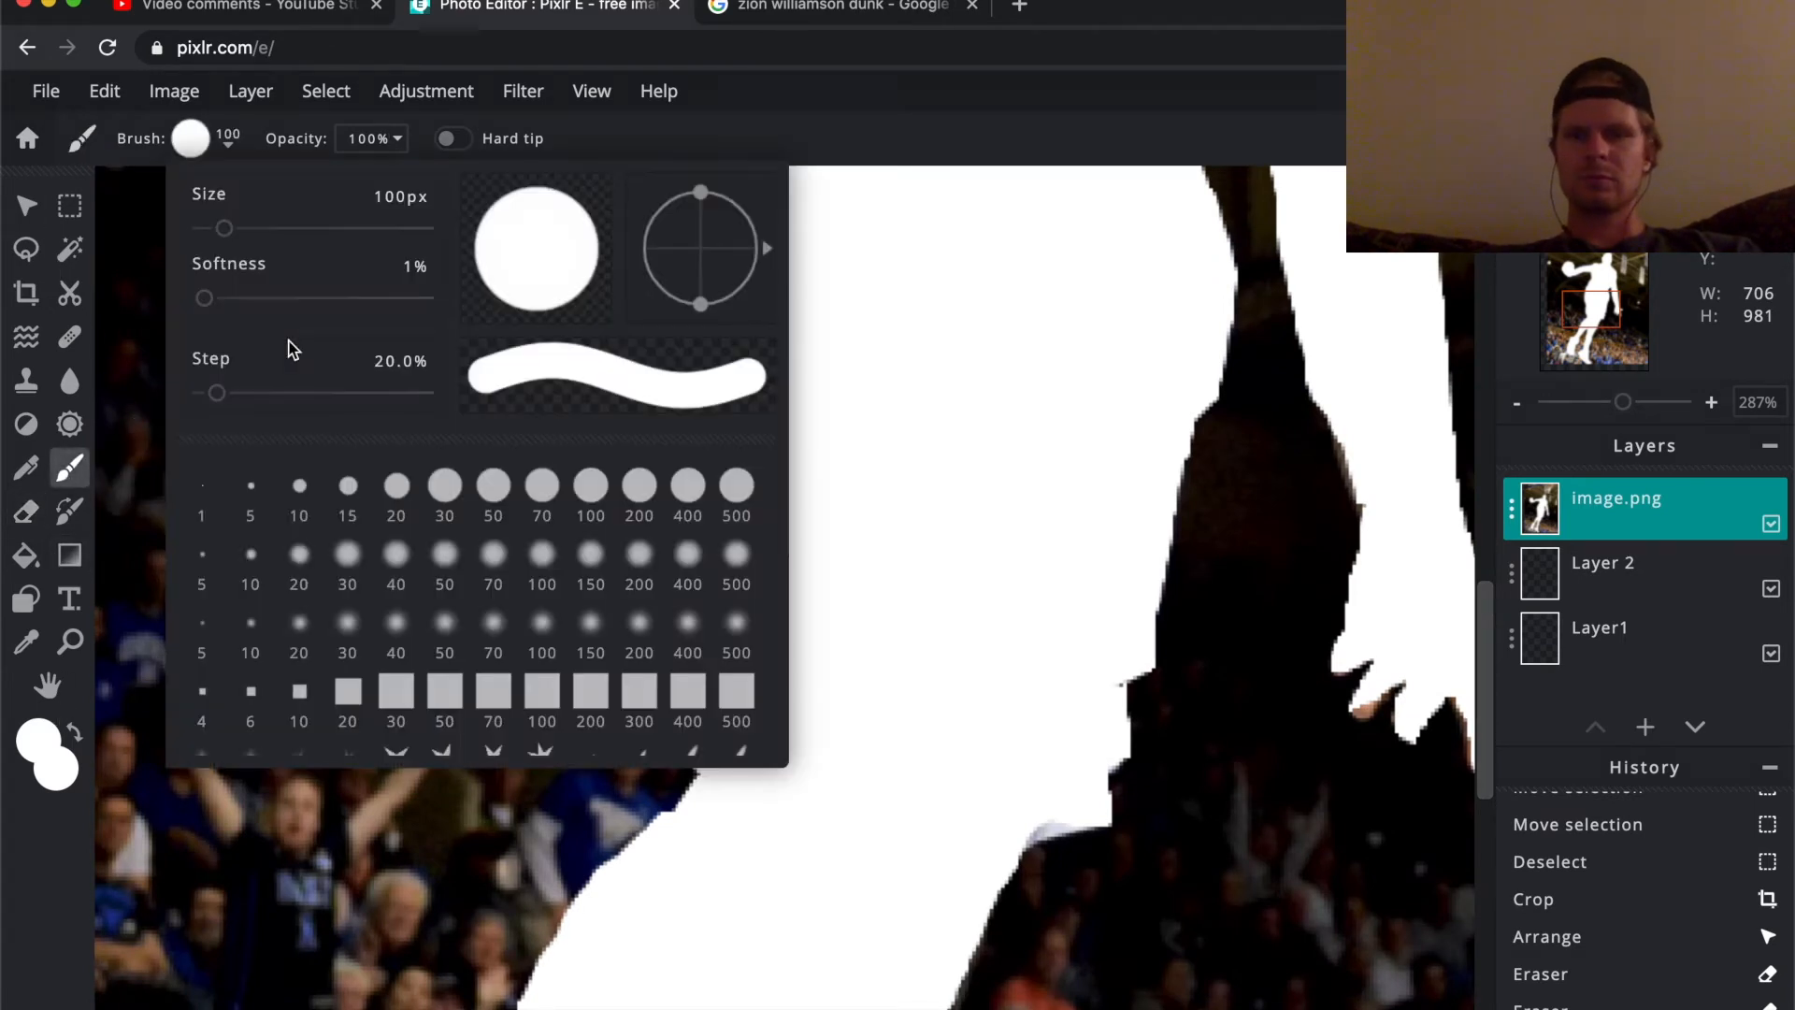
left_click(351, 490)
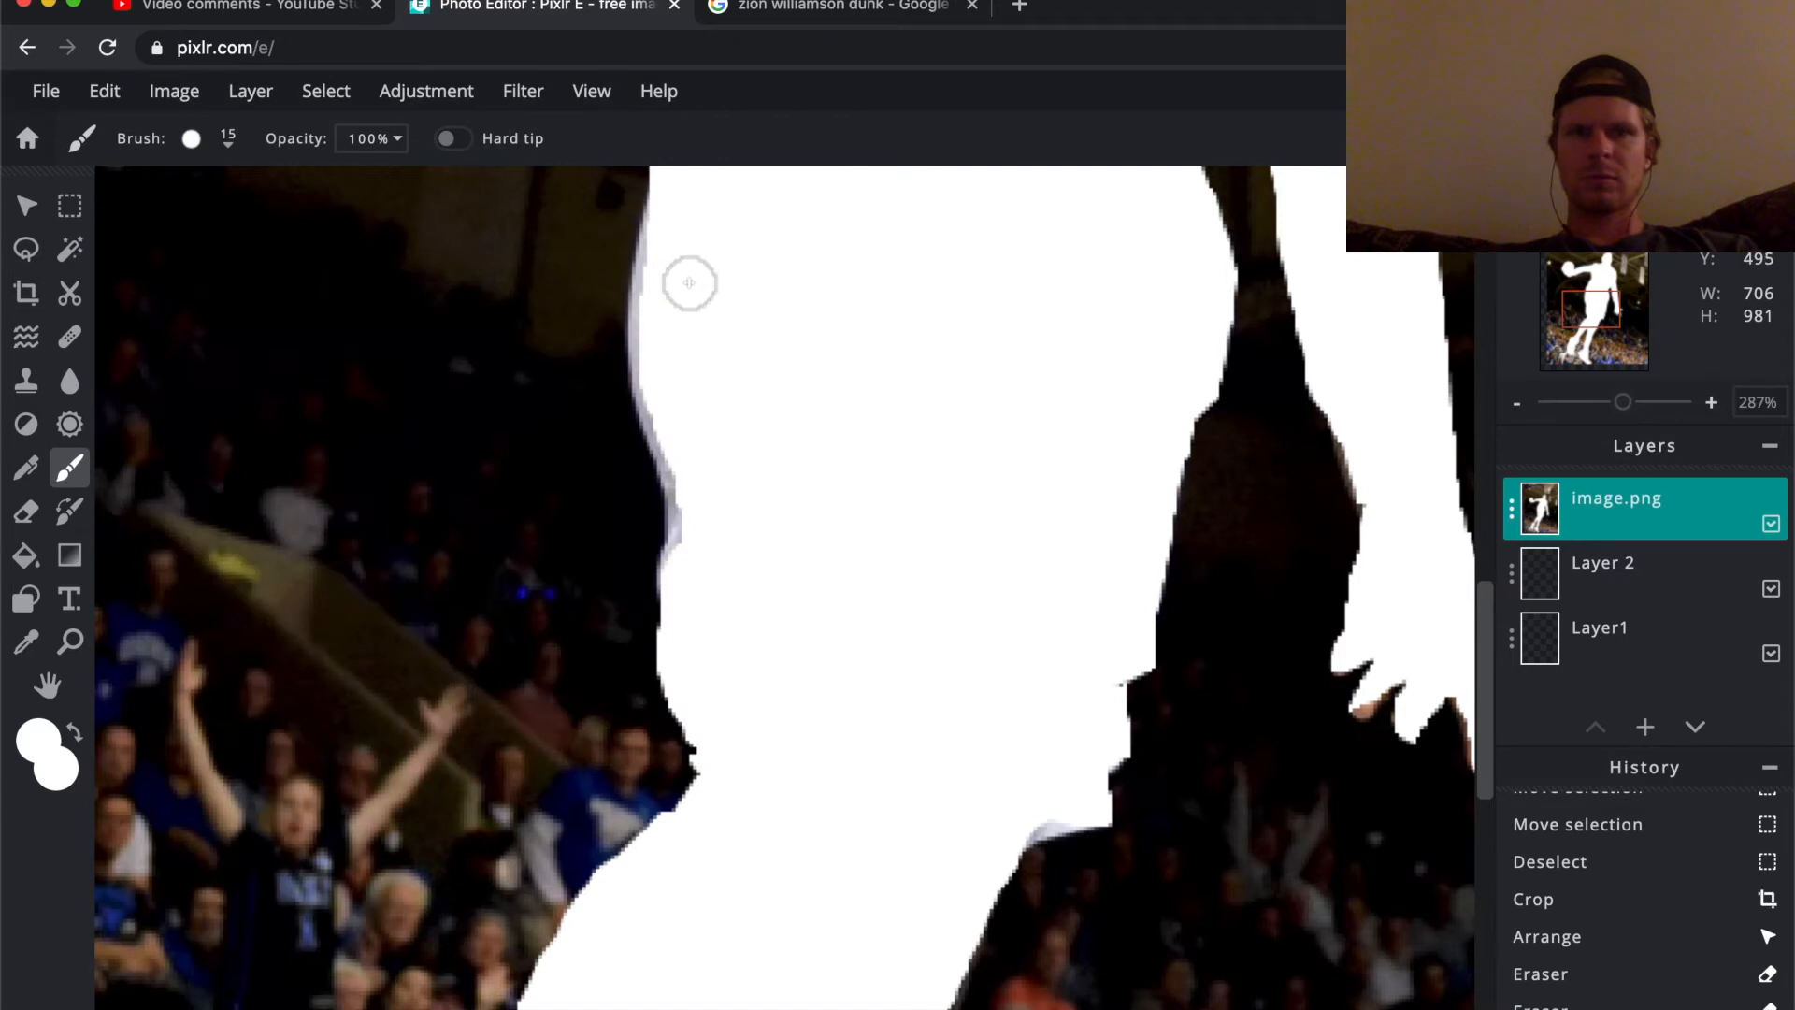
left_click_drag(664, 240, 688, 586)
left_click_drag(1060, 803, 1014, 828)
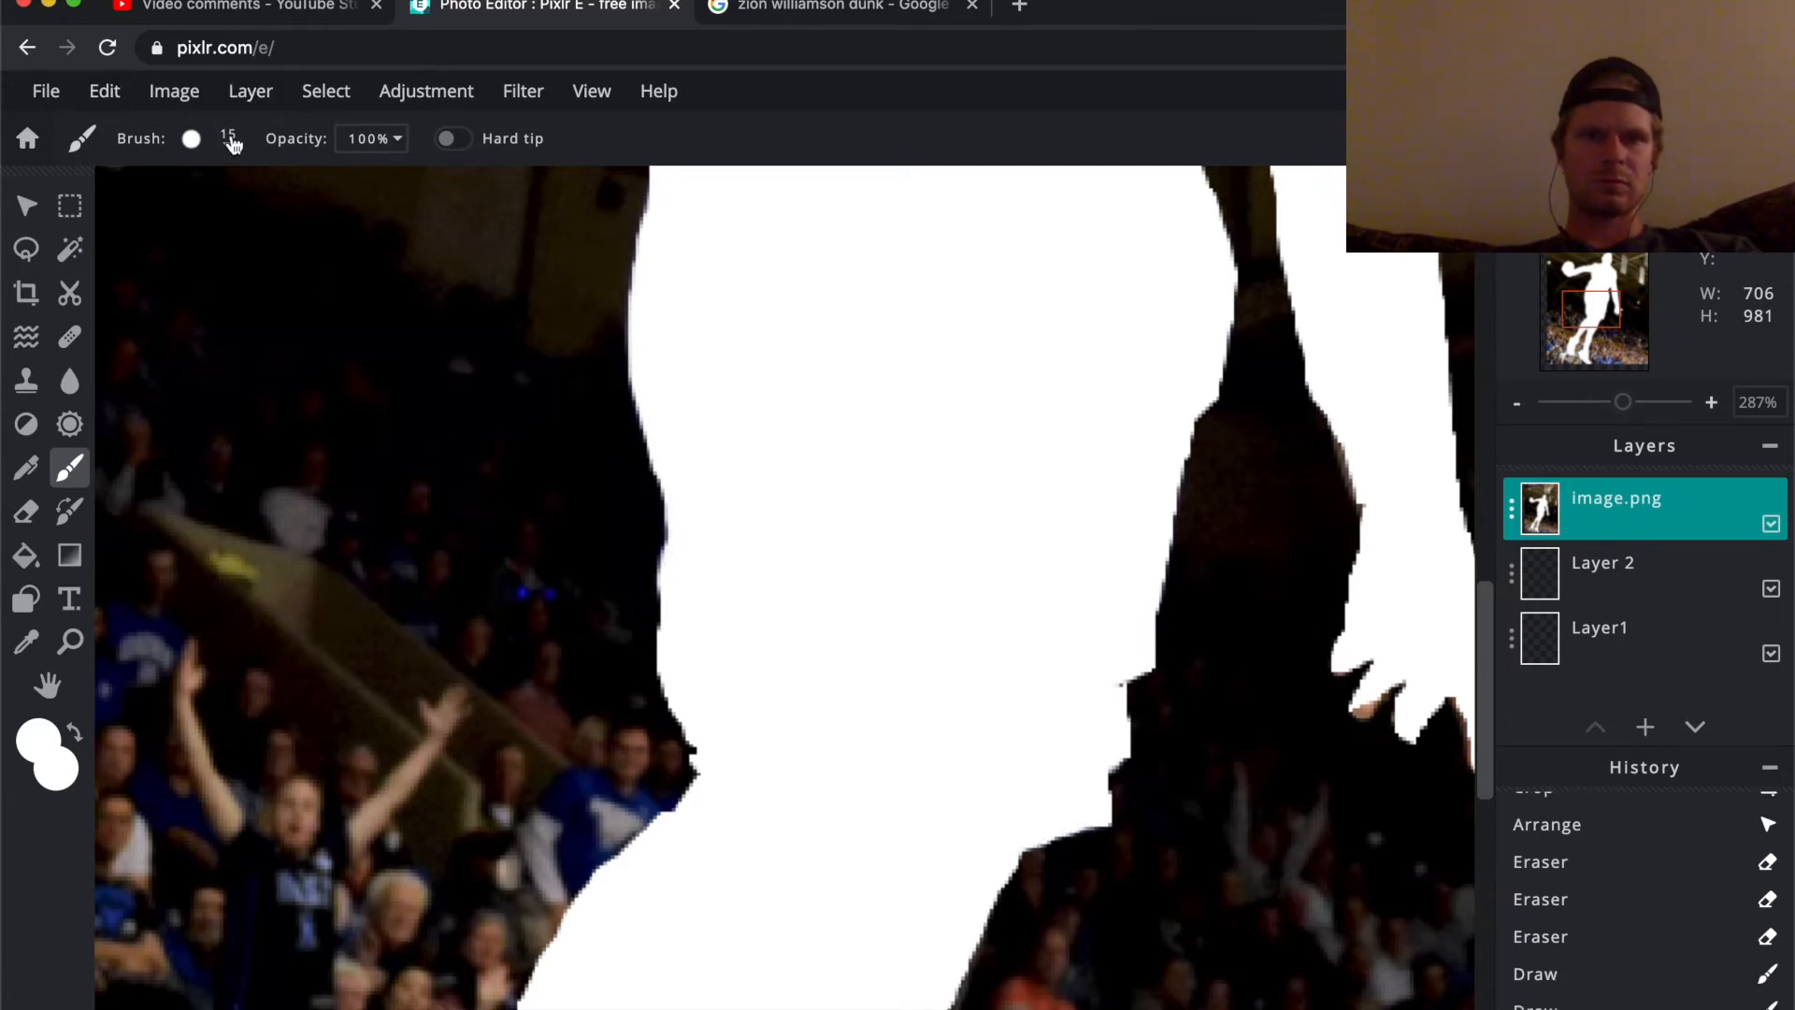
- Touch up the fingers and thumb of the lowered hand in white with the Brush, using the hard round 5 px tip
left_click(191, 139)
left_click(249, 496)
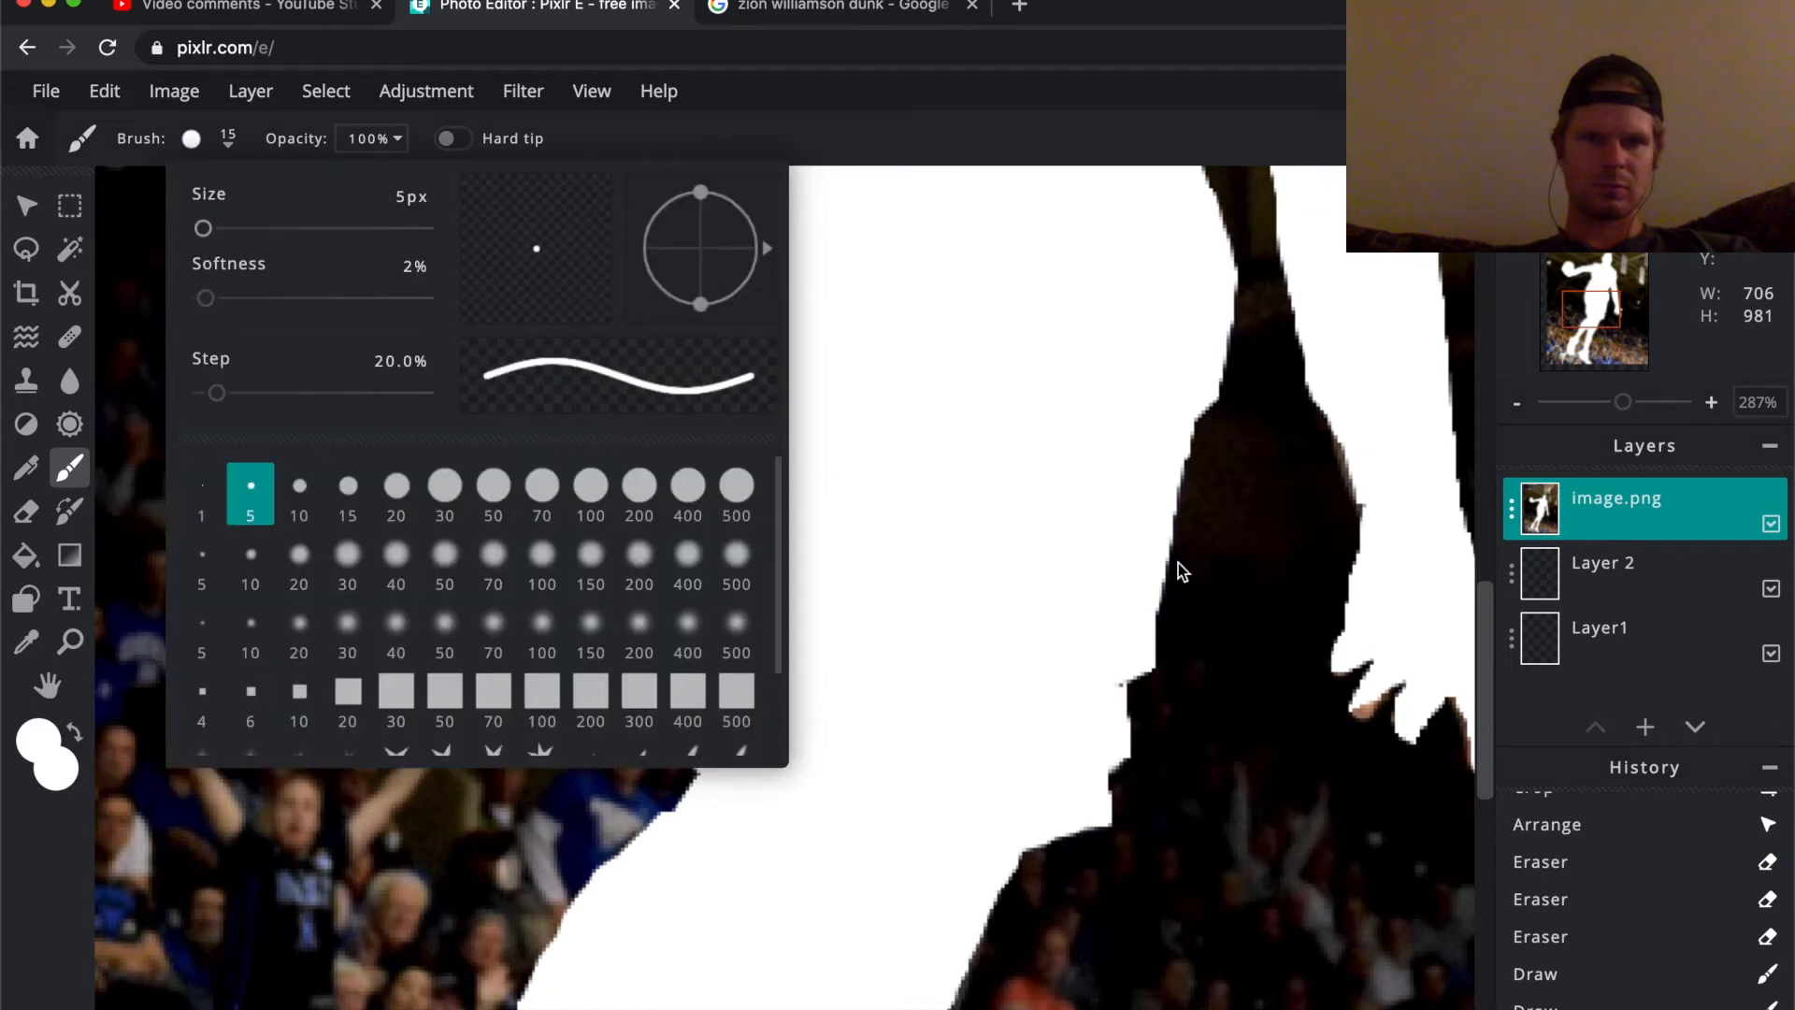
left_click(1368, 703)
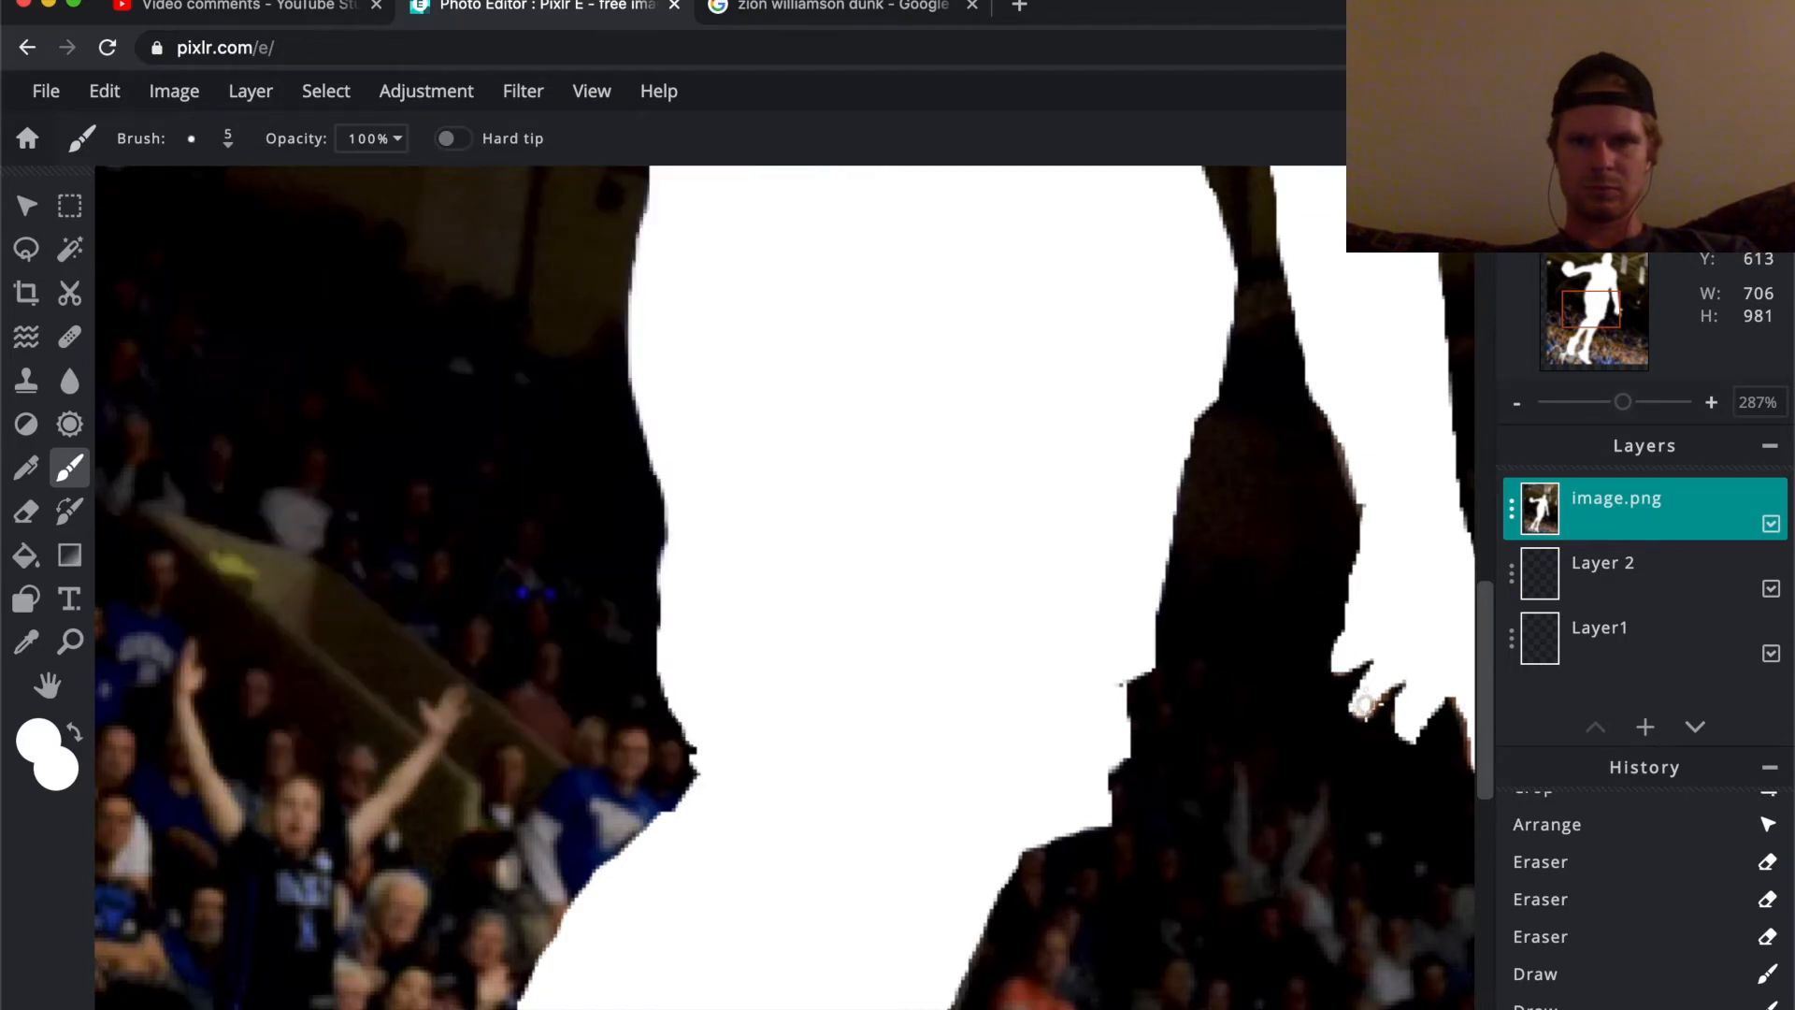
scroll(1346, 724, "down", 3)
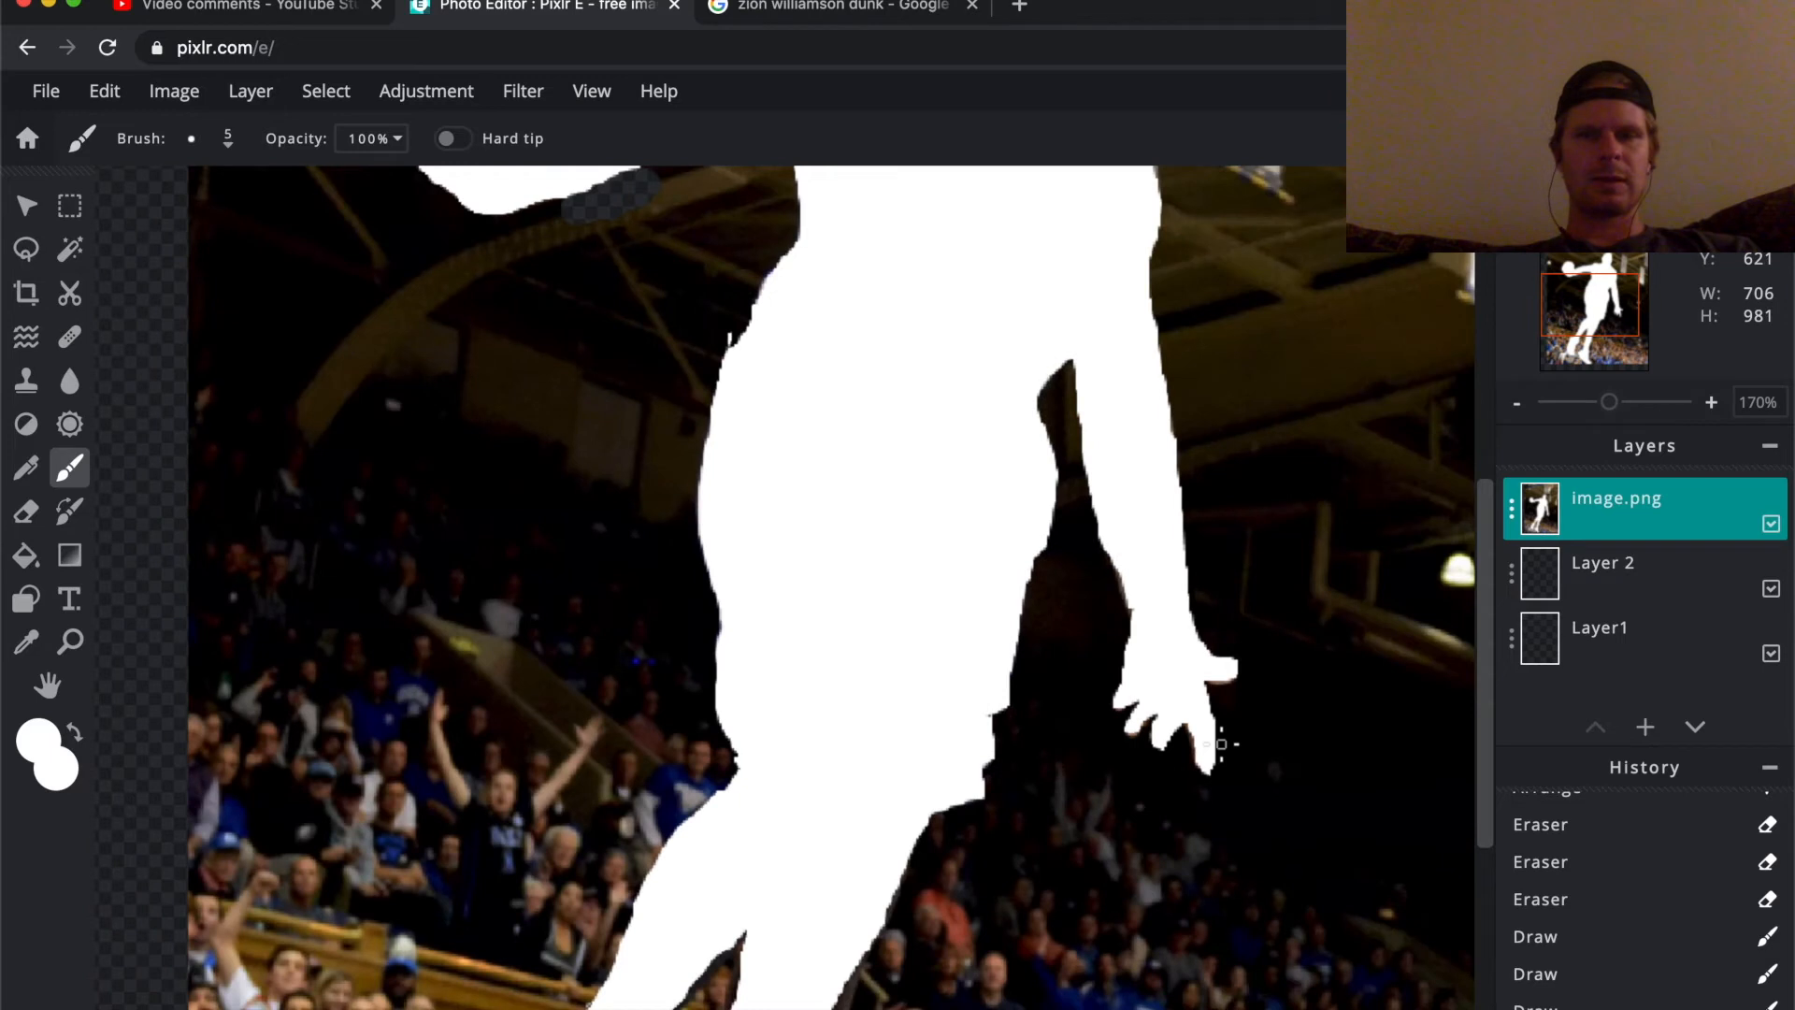
scroll(1386, 725, "up", 2)
scroll(1221, 744, "up", 3)
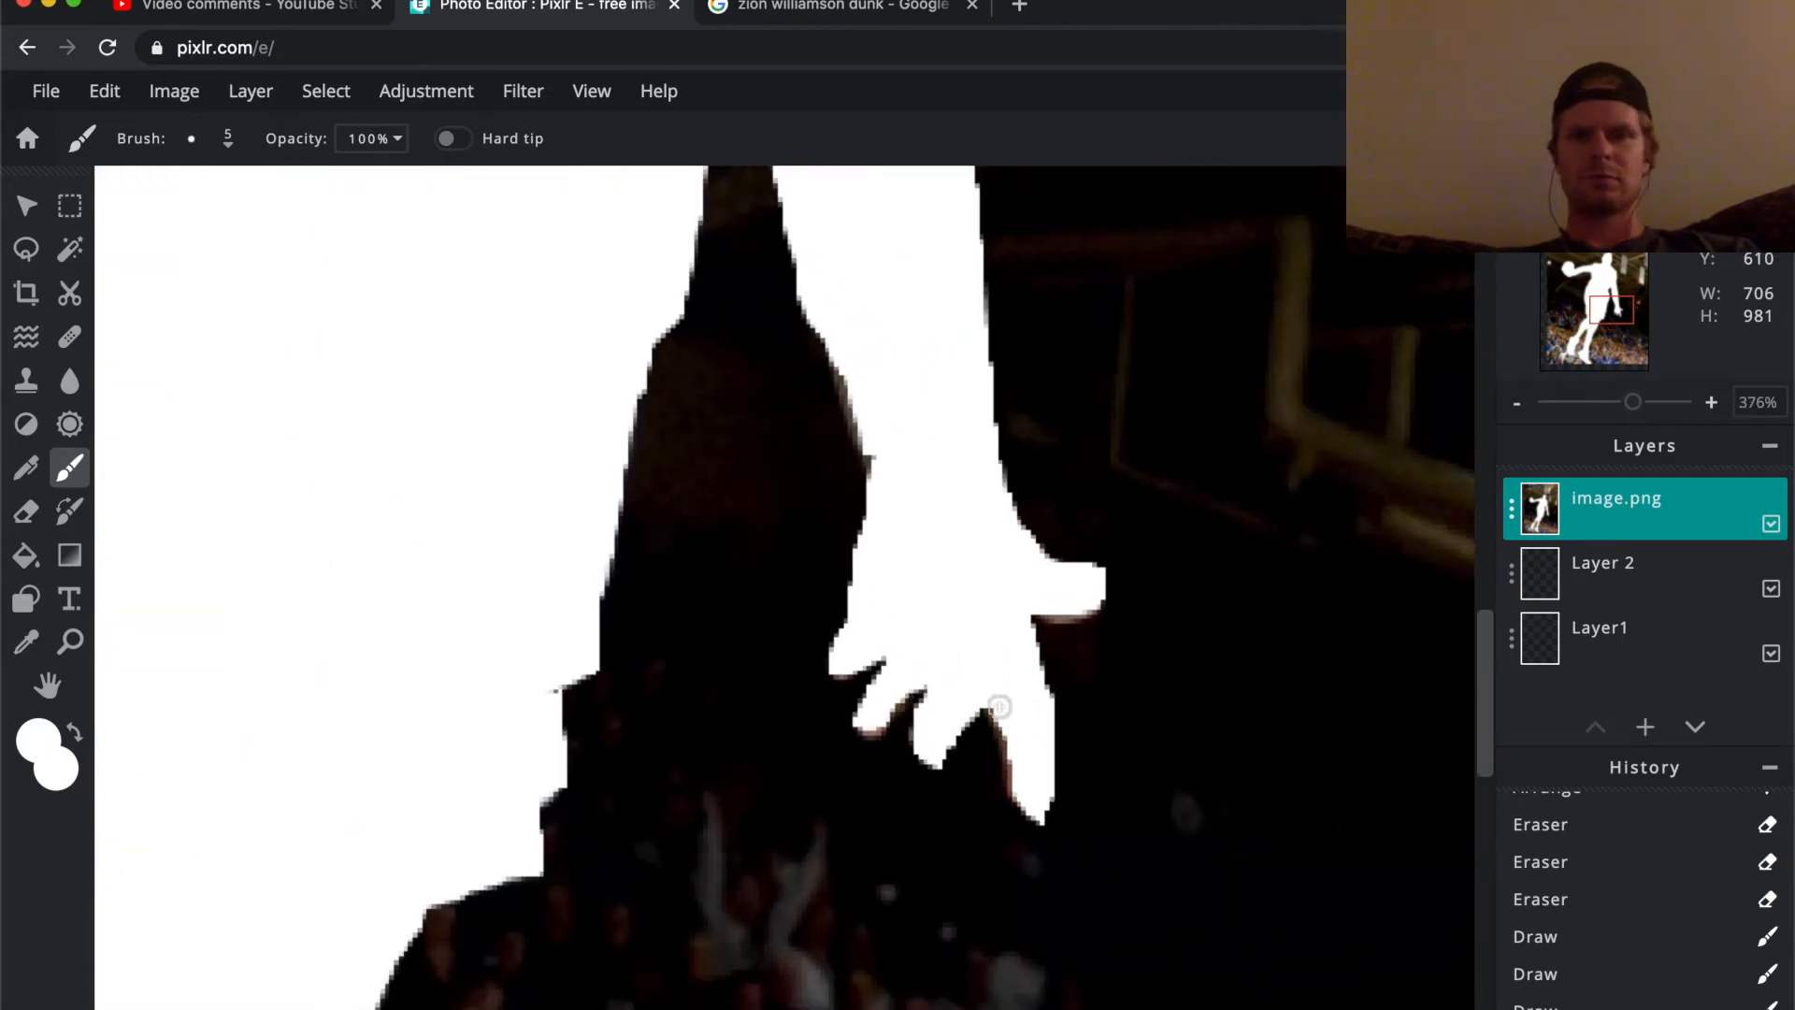
left_click(1016, 764)
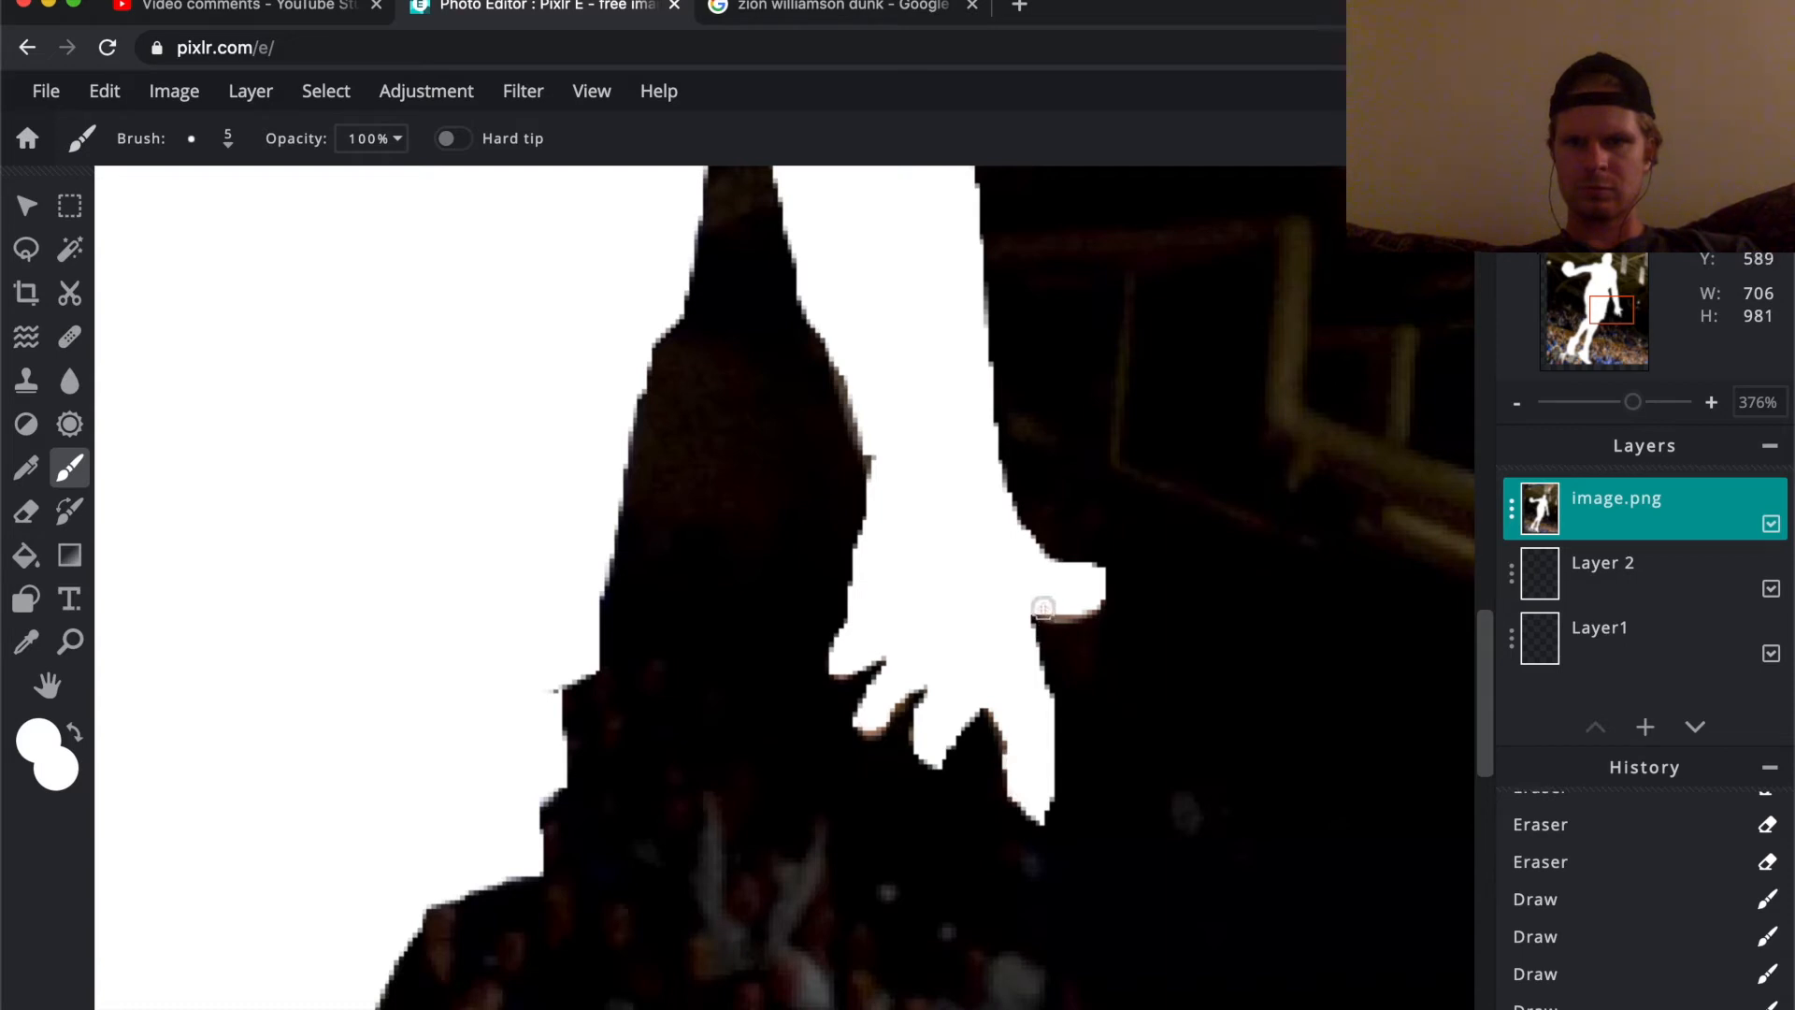
left_click(1083, 603)
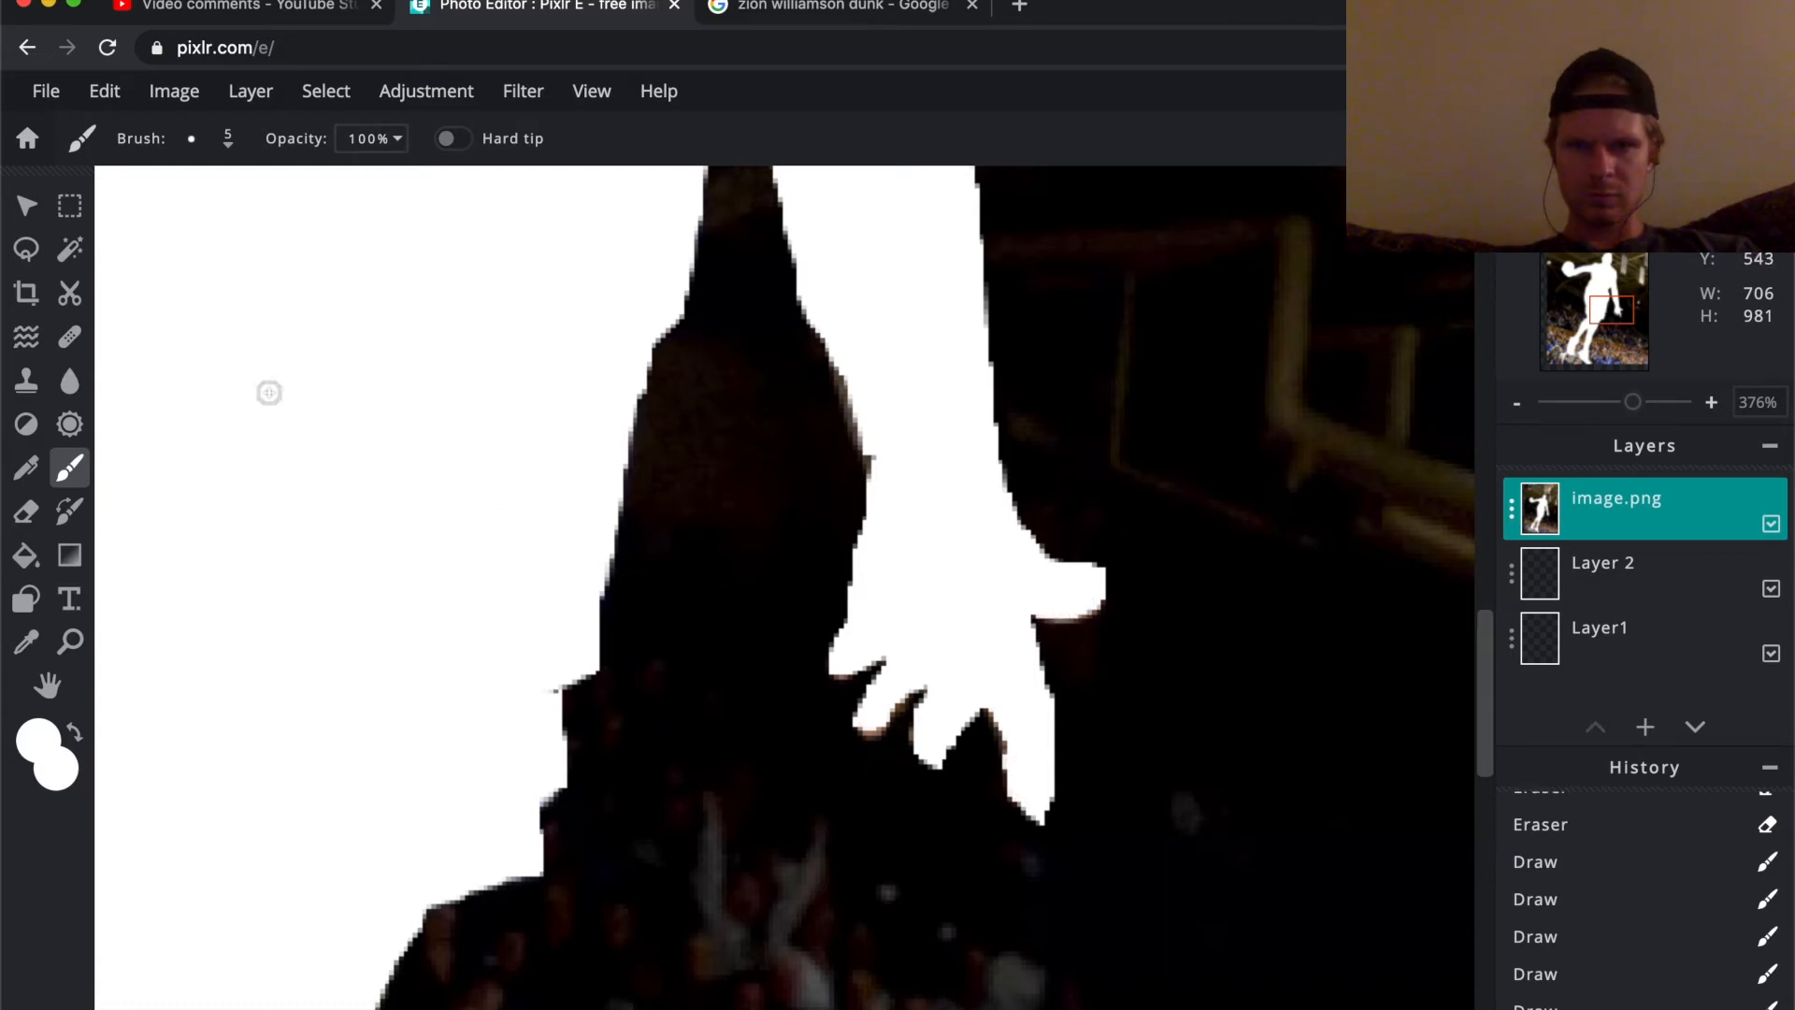
- Round off the longest fingertip of the lowered hand with a dab of the 15 px Eraser
left_click(27, 516)
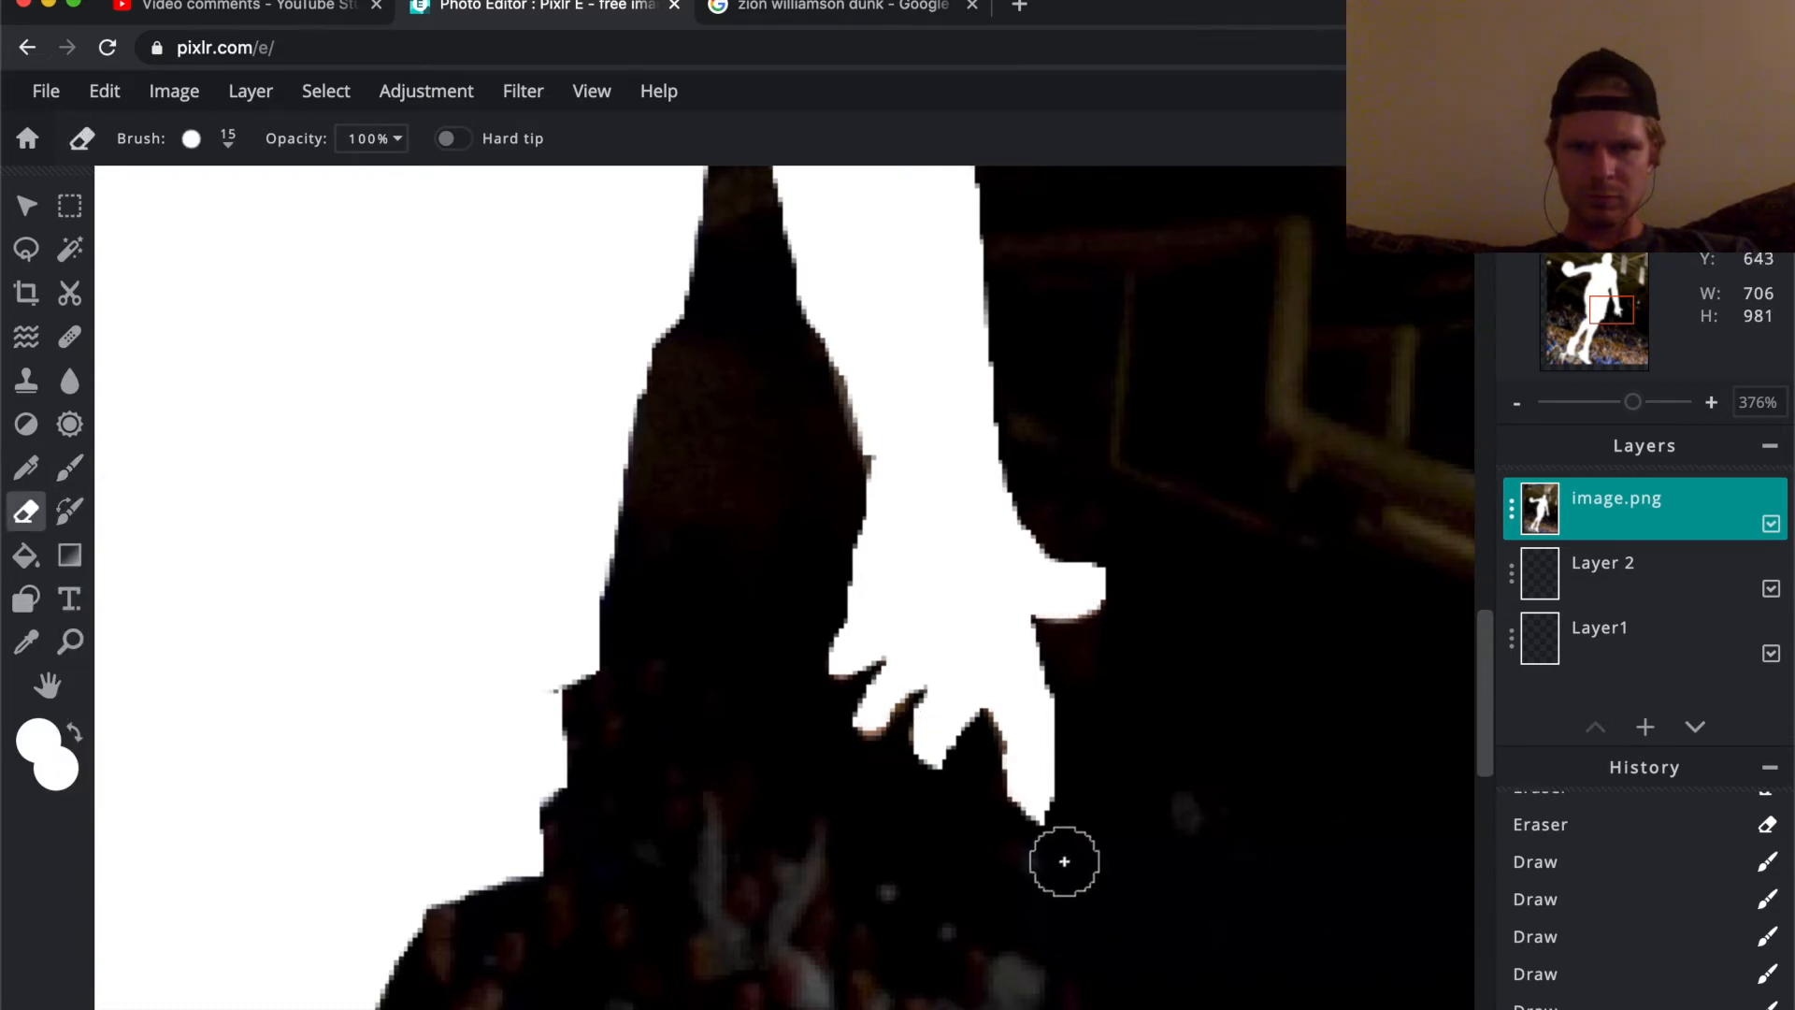
left_click(1056, 852)
scroll(667, 736, "up", 2)
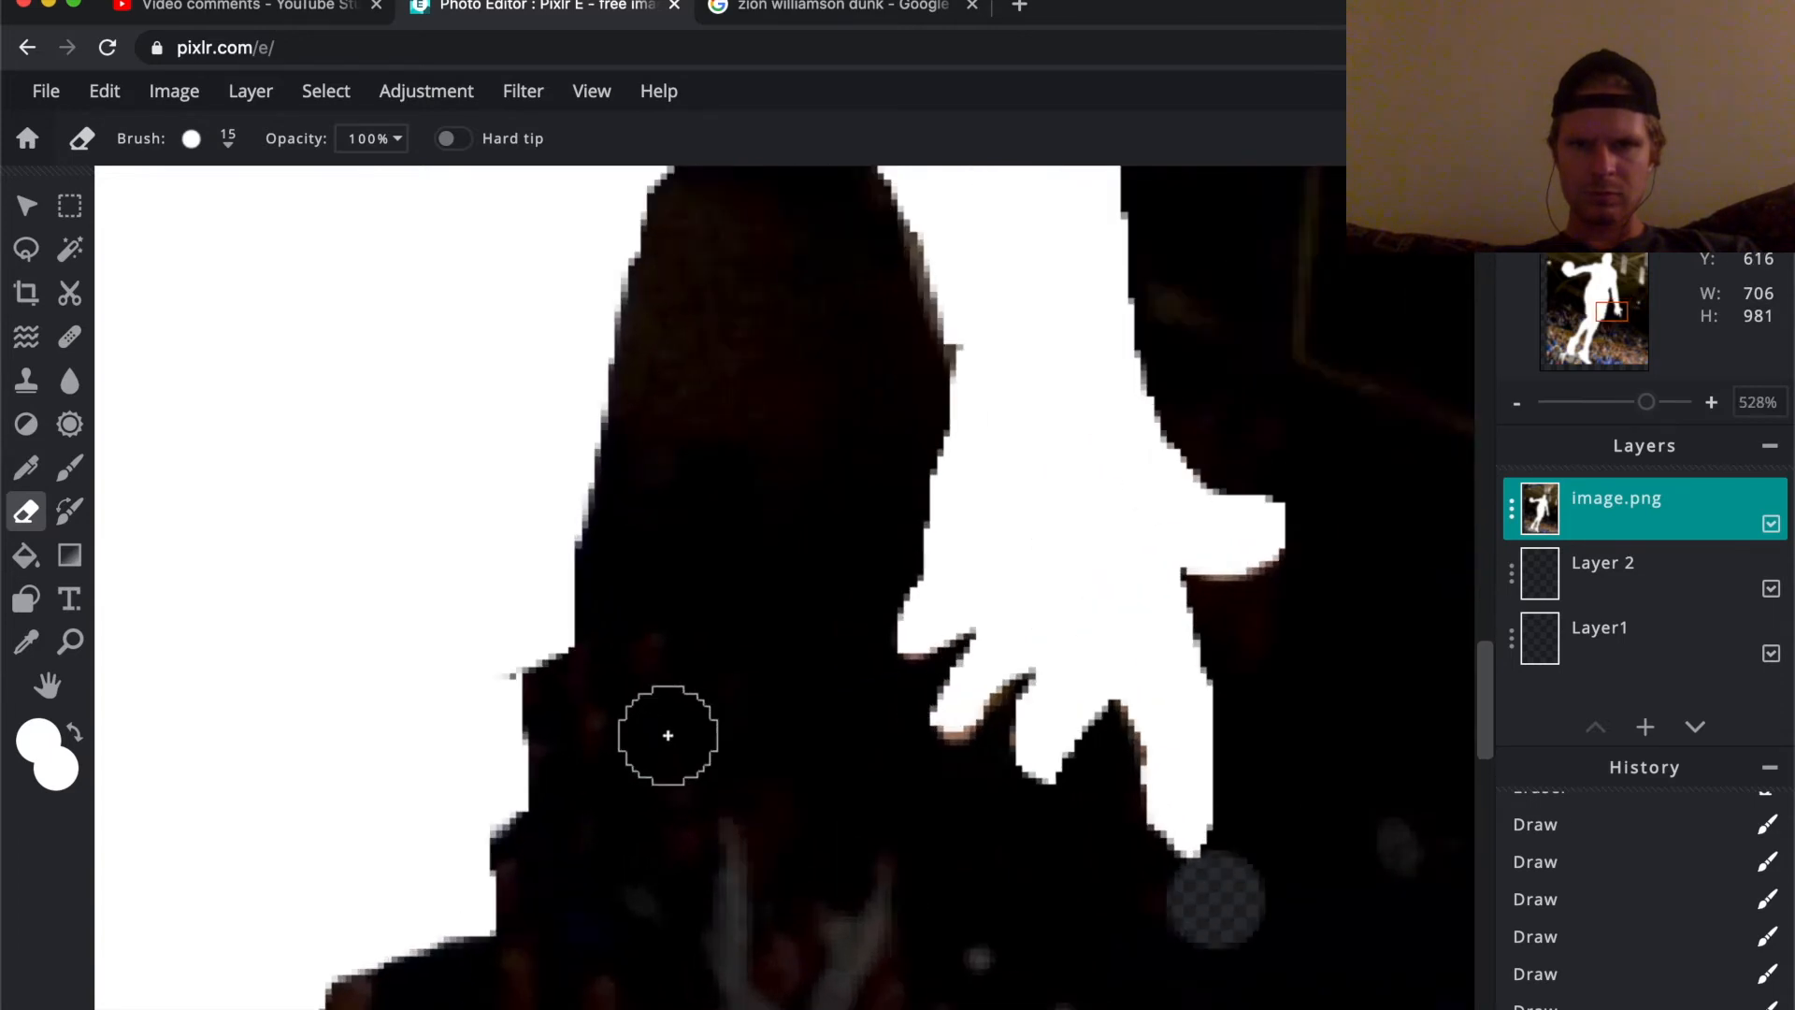
scroll(667, 736, "down", 10)
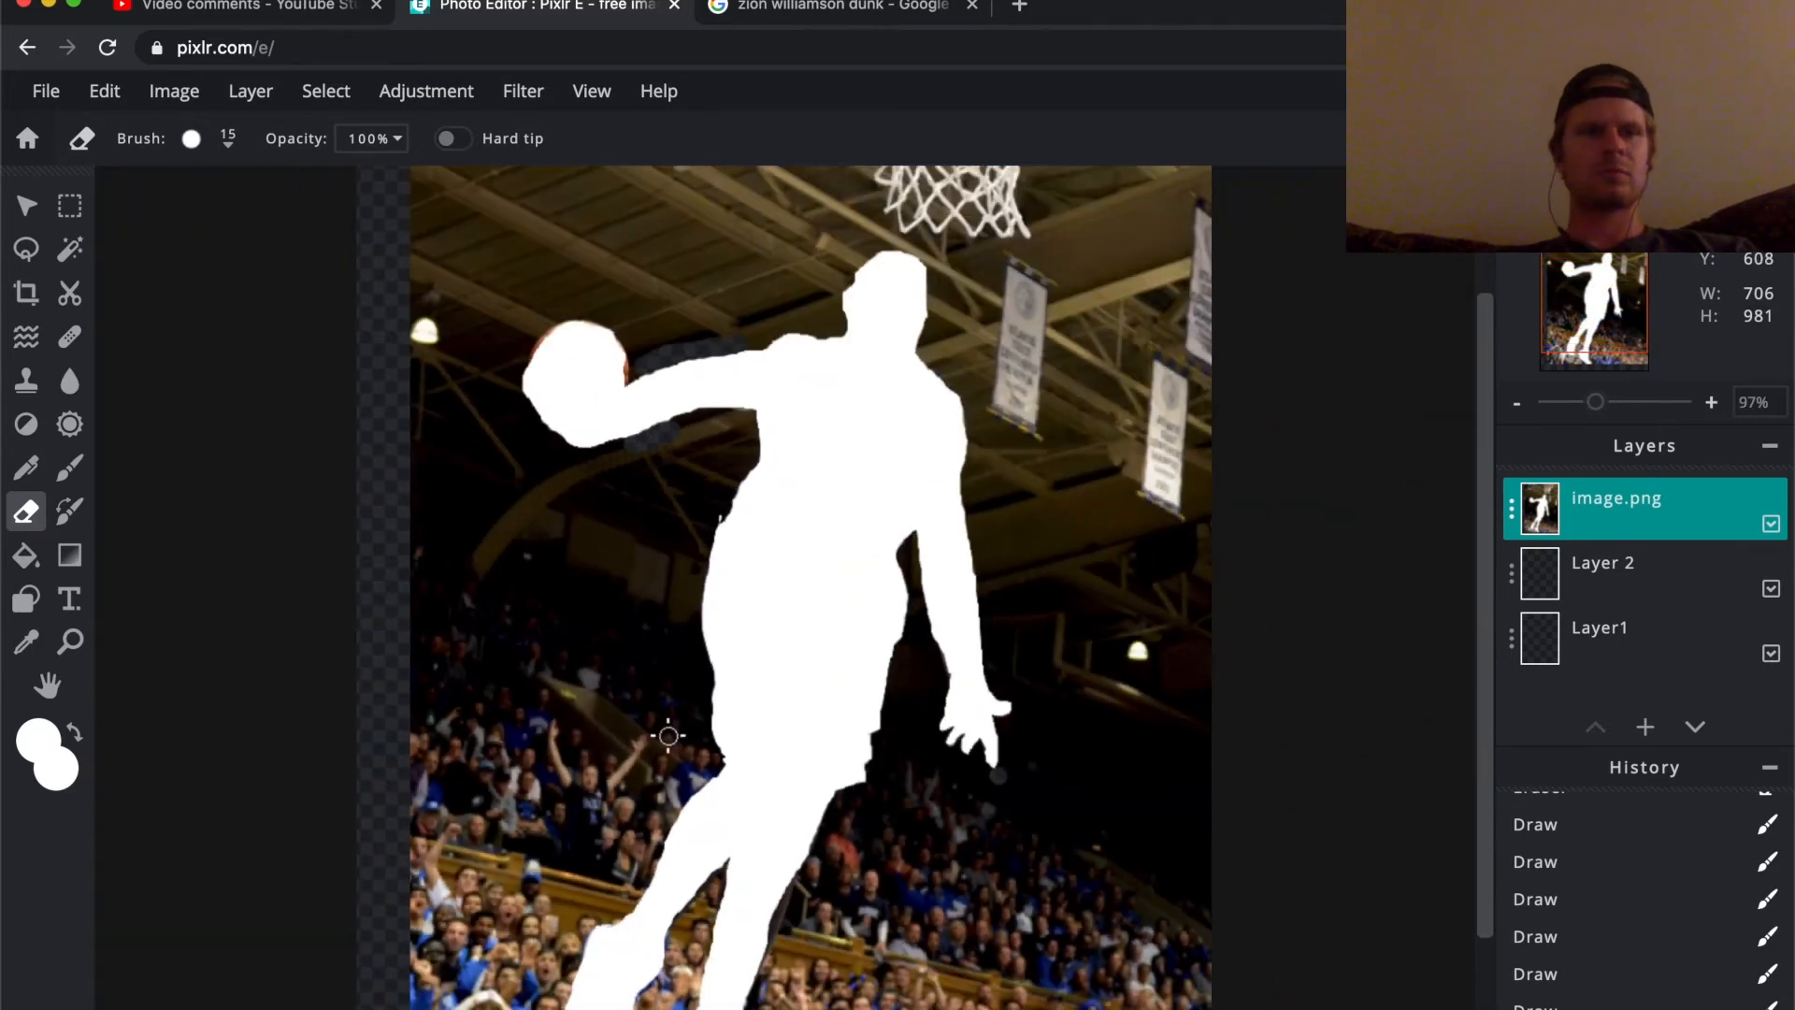
scroll(631, 868, "down", 1)
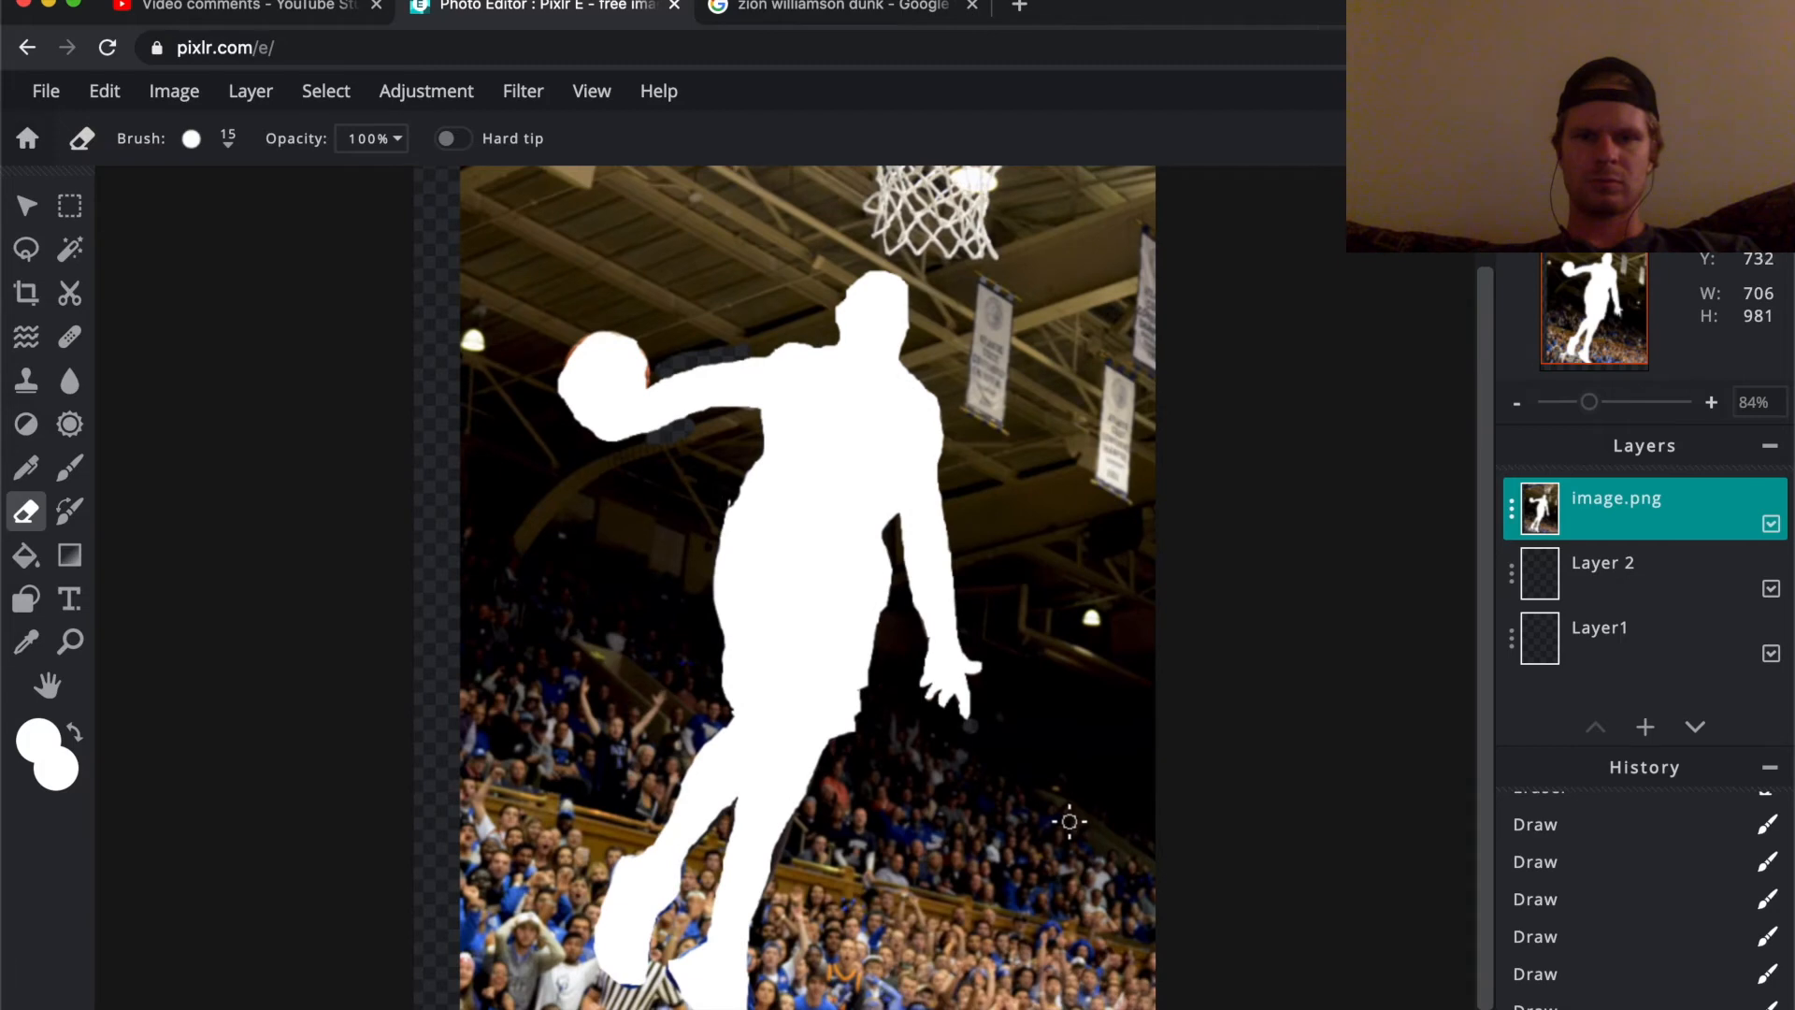
- Erase the stray white speck beside the player's waist with the 15 px Eraser
scroll(710, 558, "up", 9)
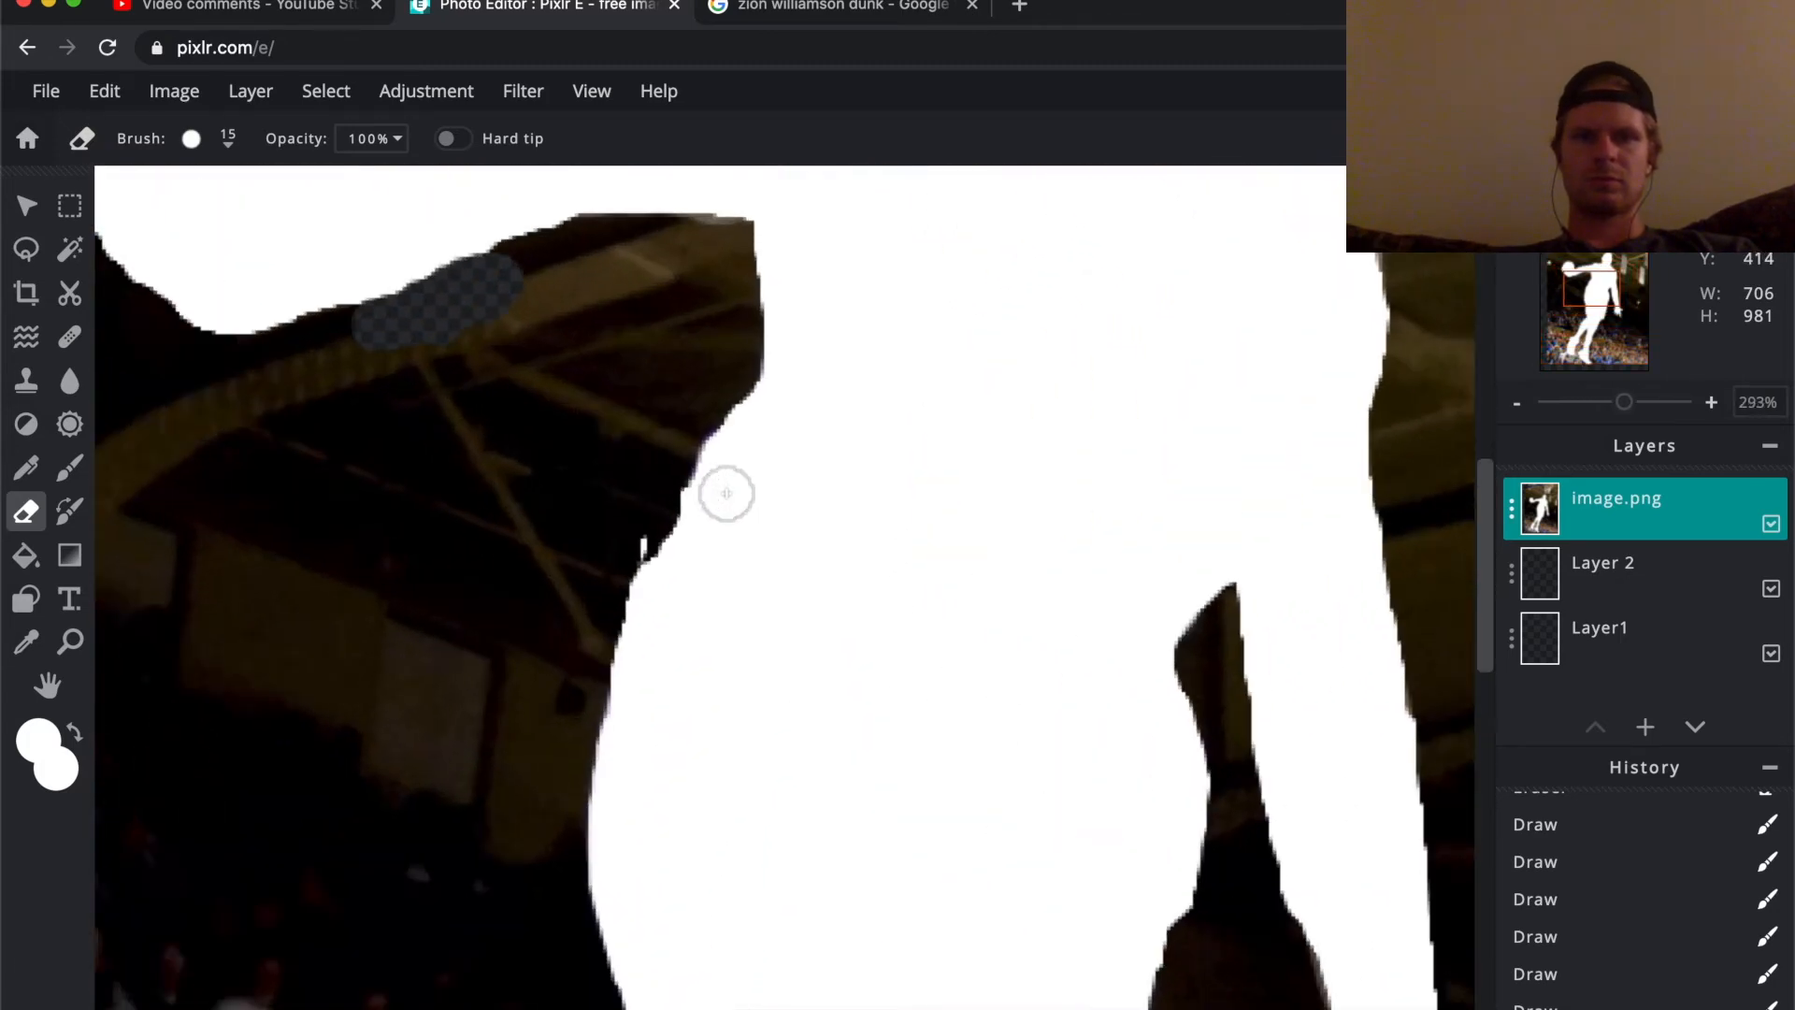
left_click(633, 529)
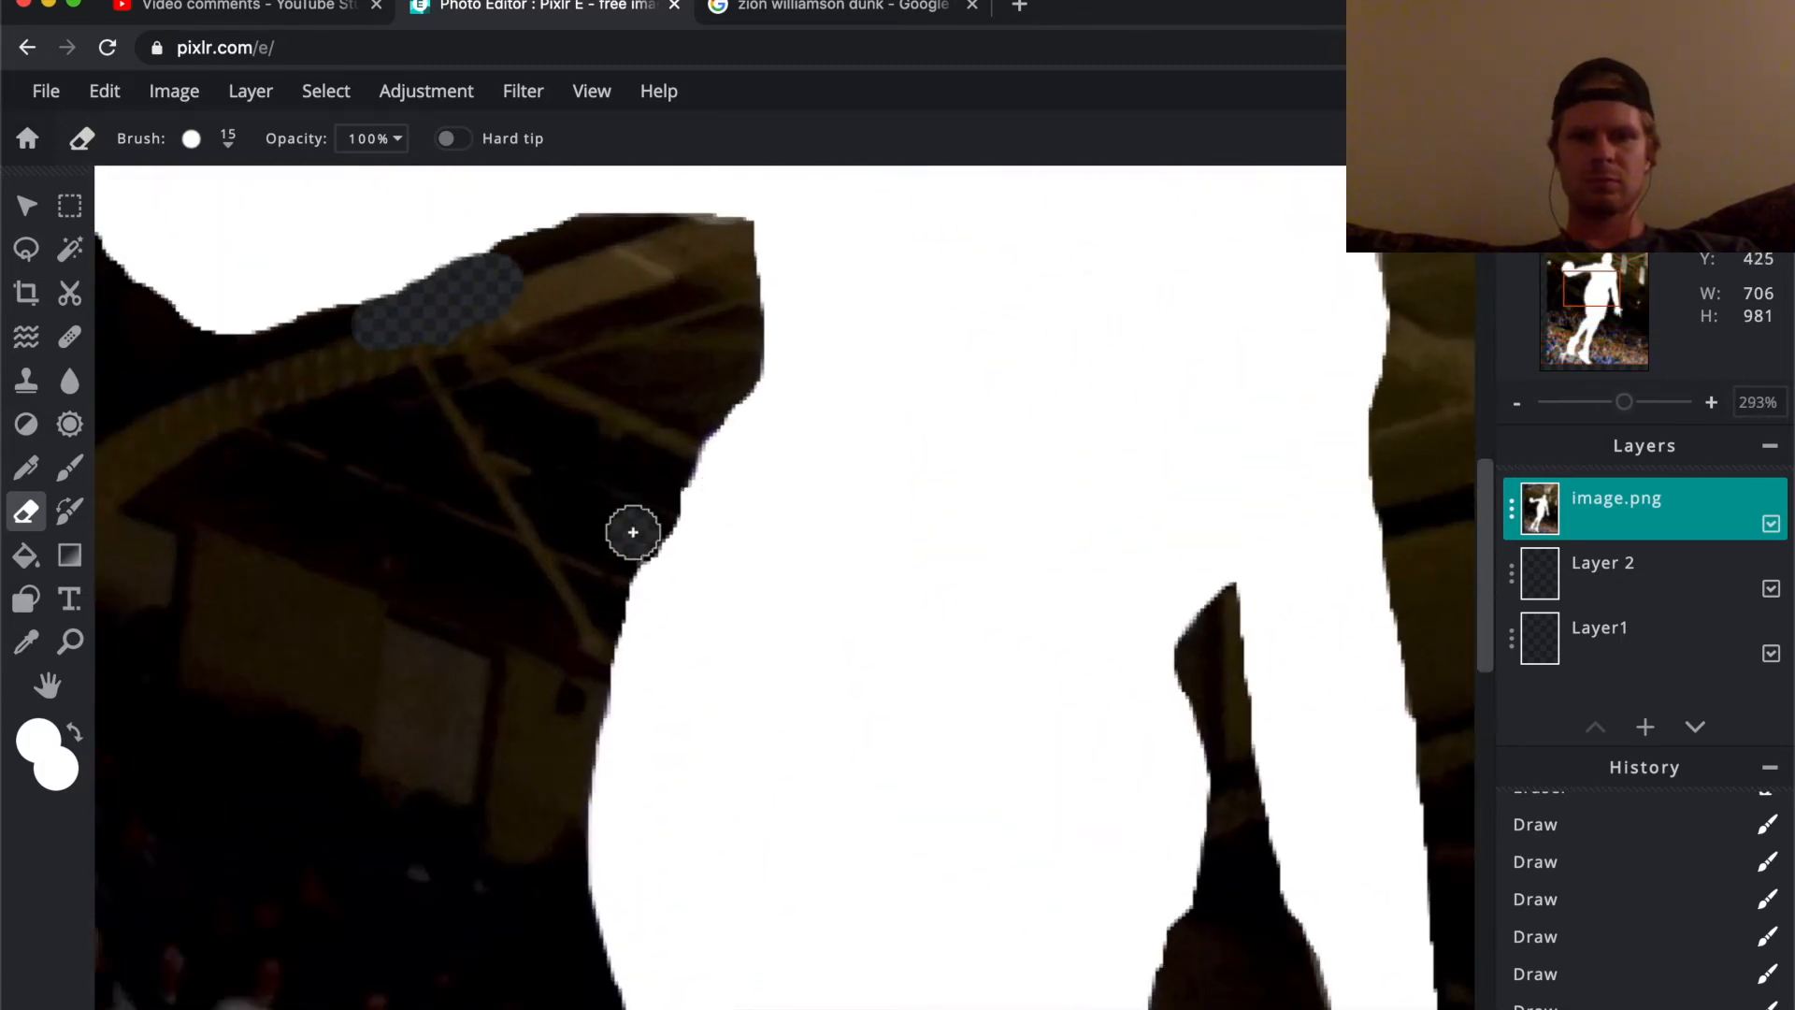
scroll(526, 564, "up", 5)
scroll(529, 565, "down", 13)
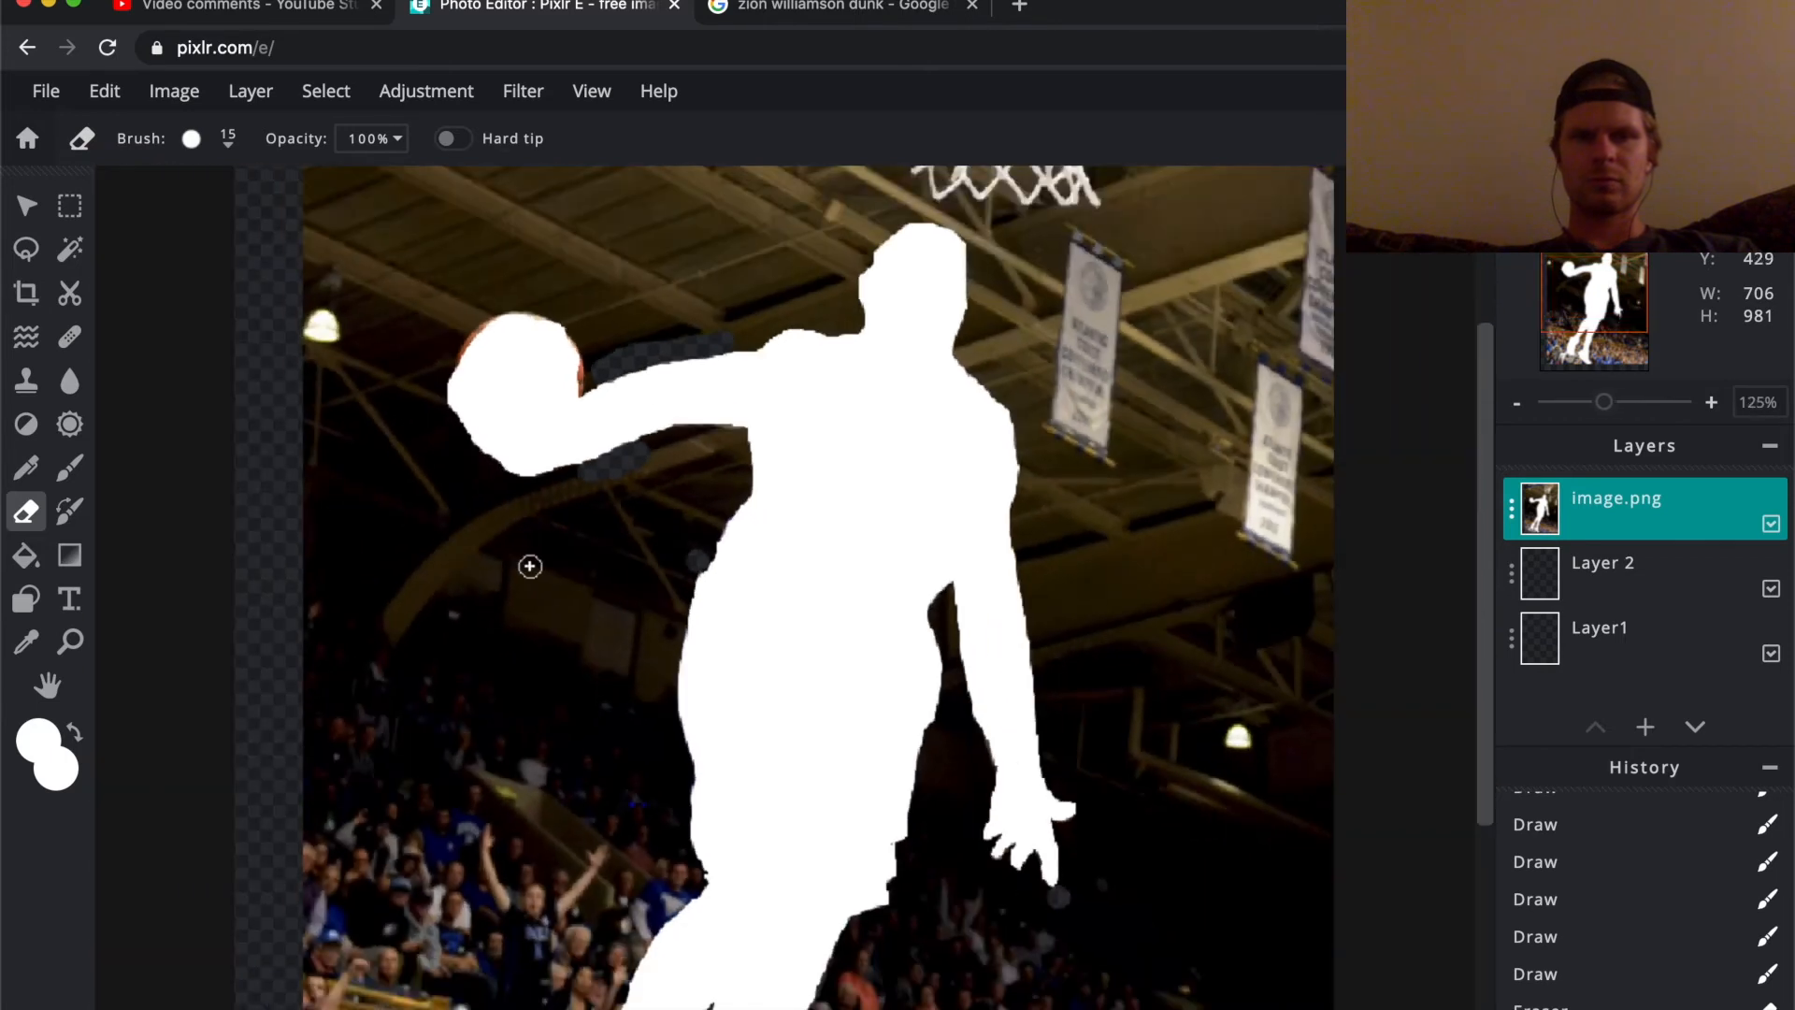
scroll(529, 566, "down", 2)
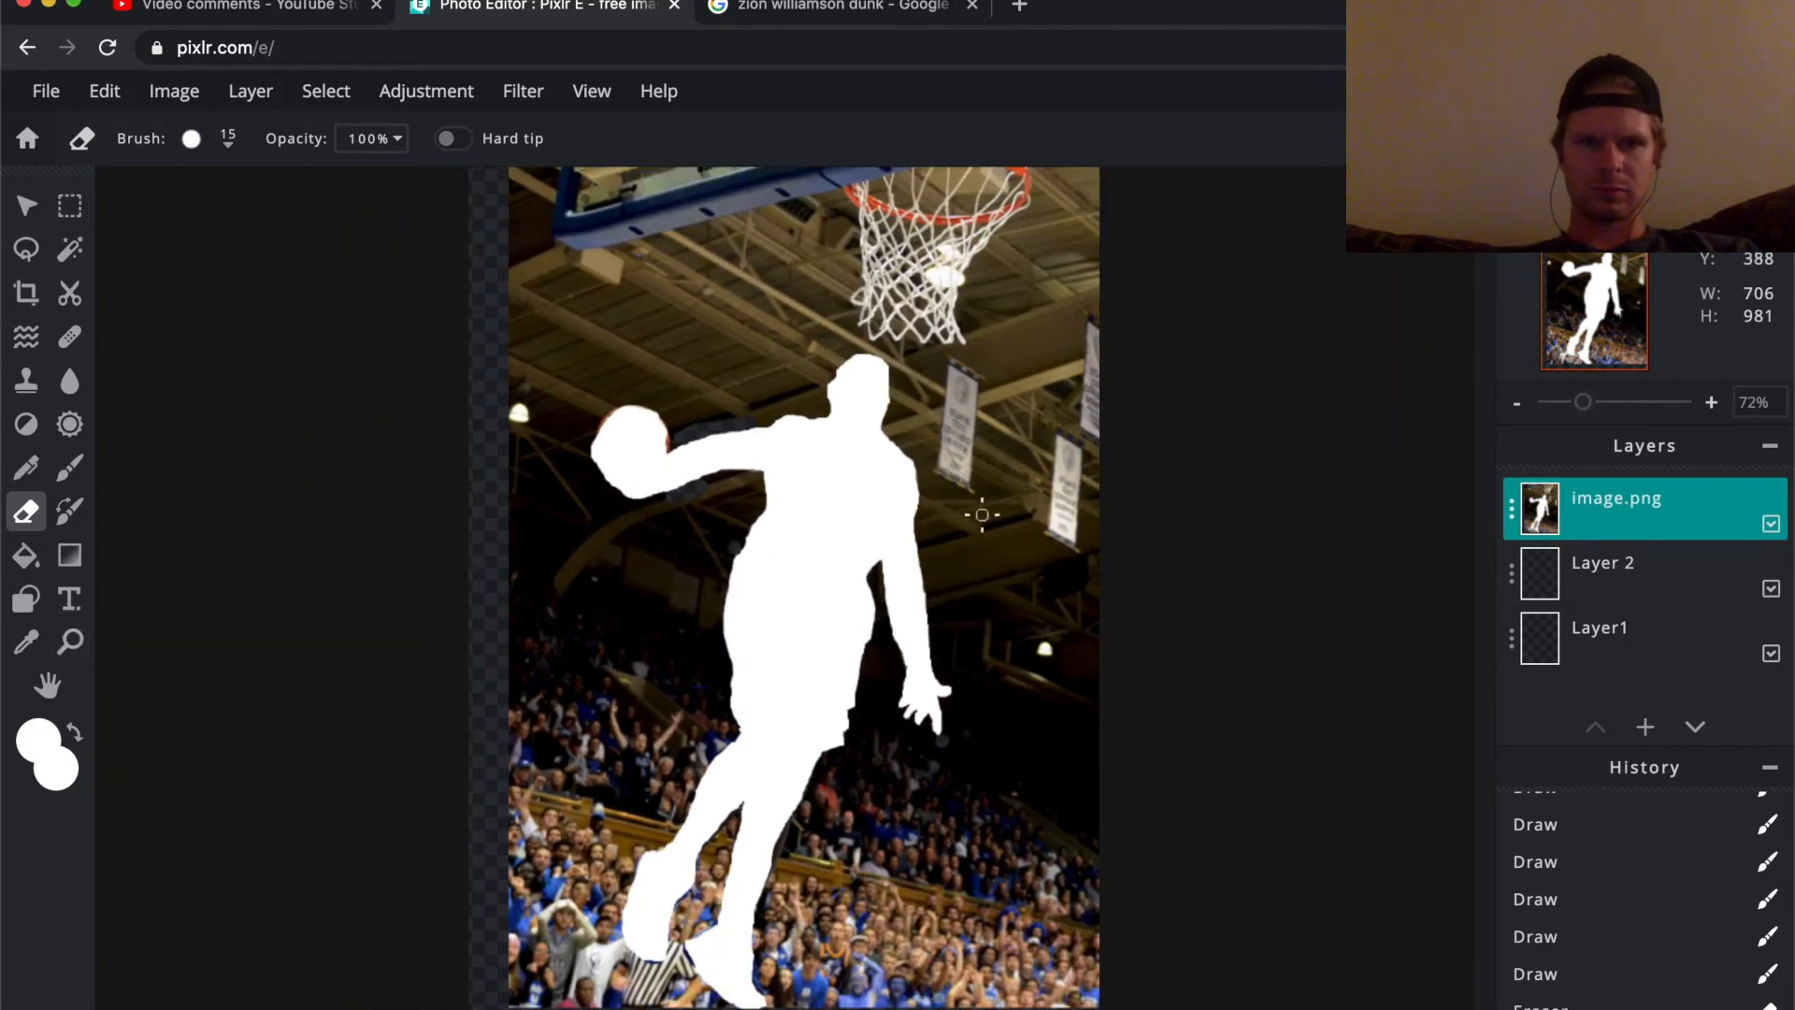
- Add an empty layer and draw a filled white circle about 89 by 90 px on it, above the basketball
left_click(1646, 727)
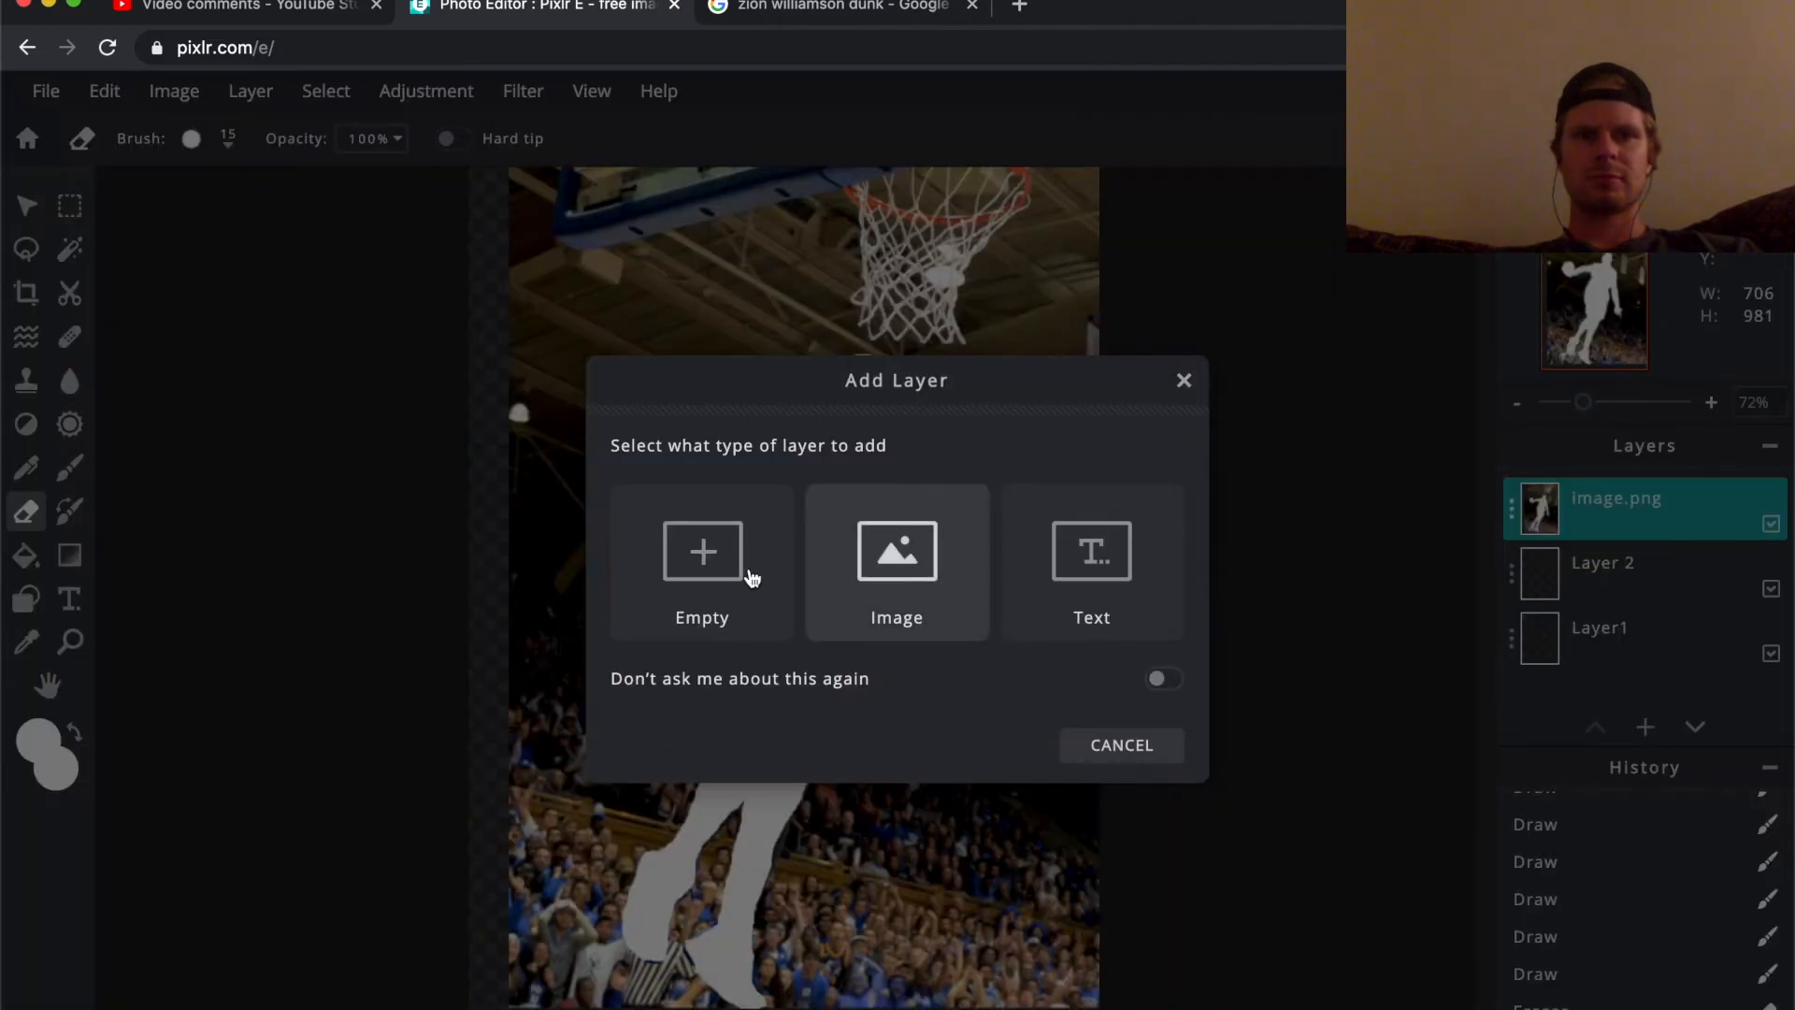
left_click(703, 593)
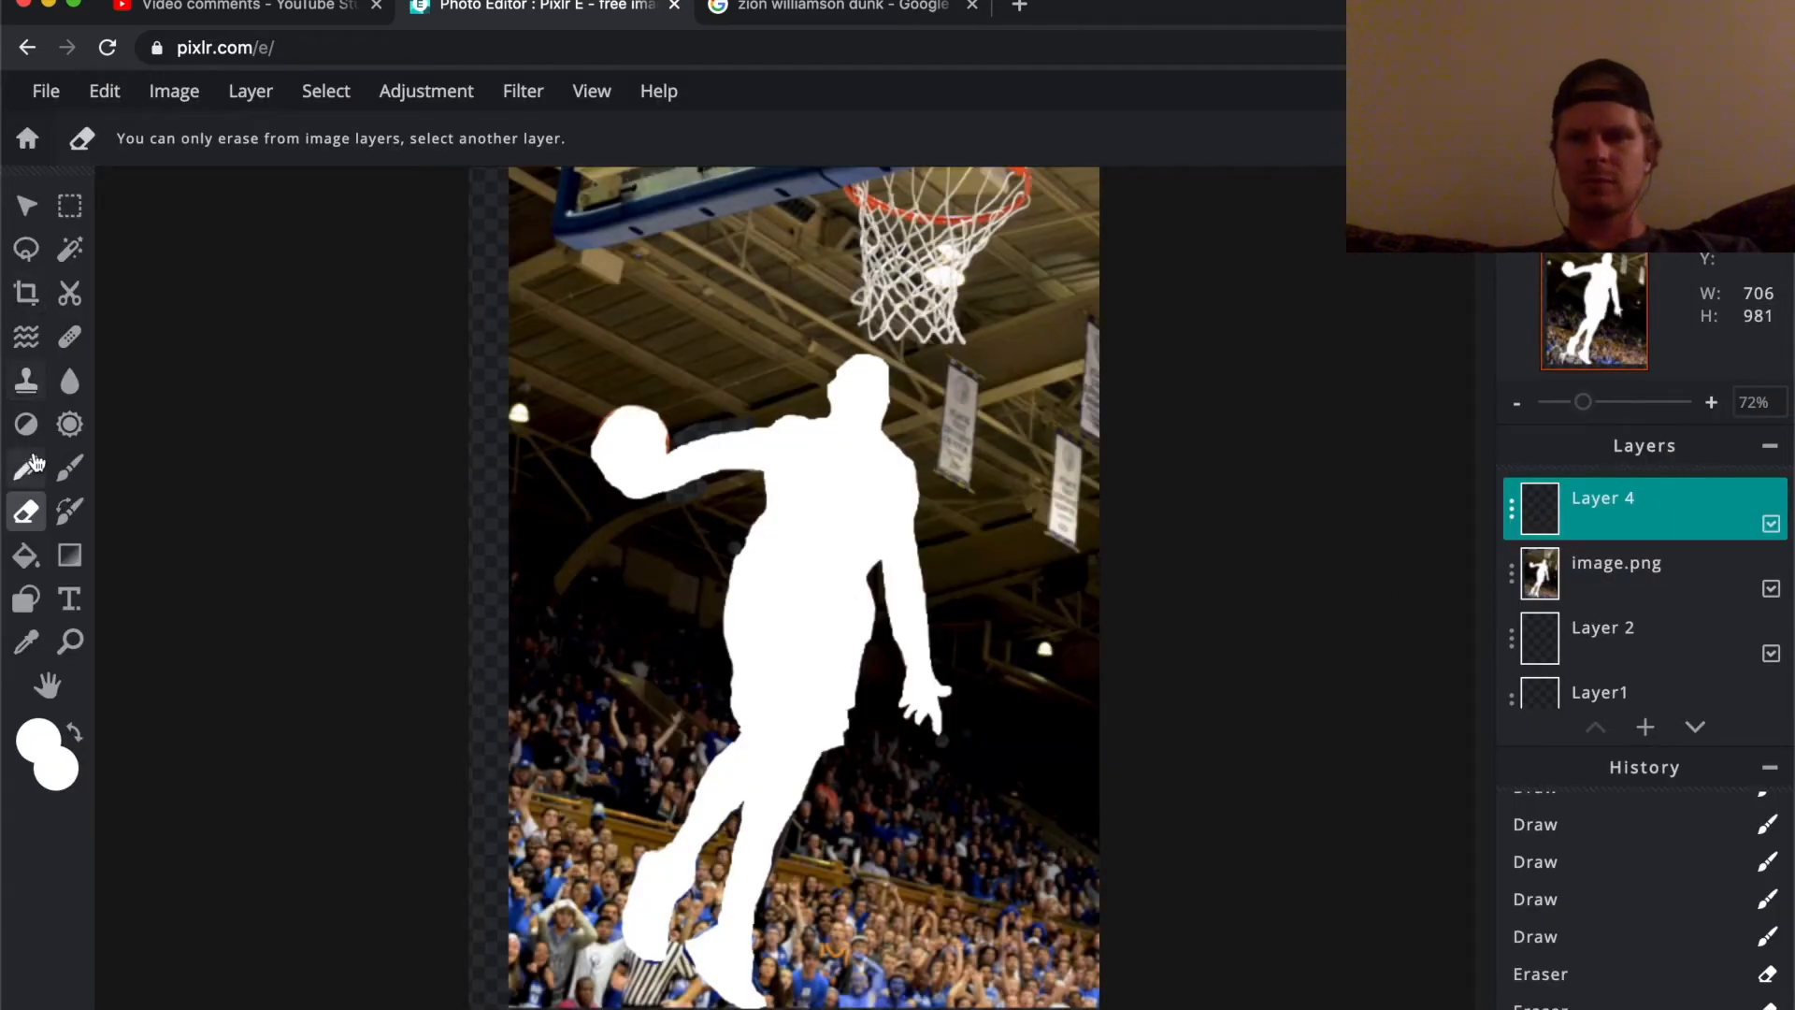
left_click(26, 598)
left_click(288, 138)
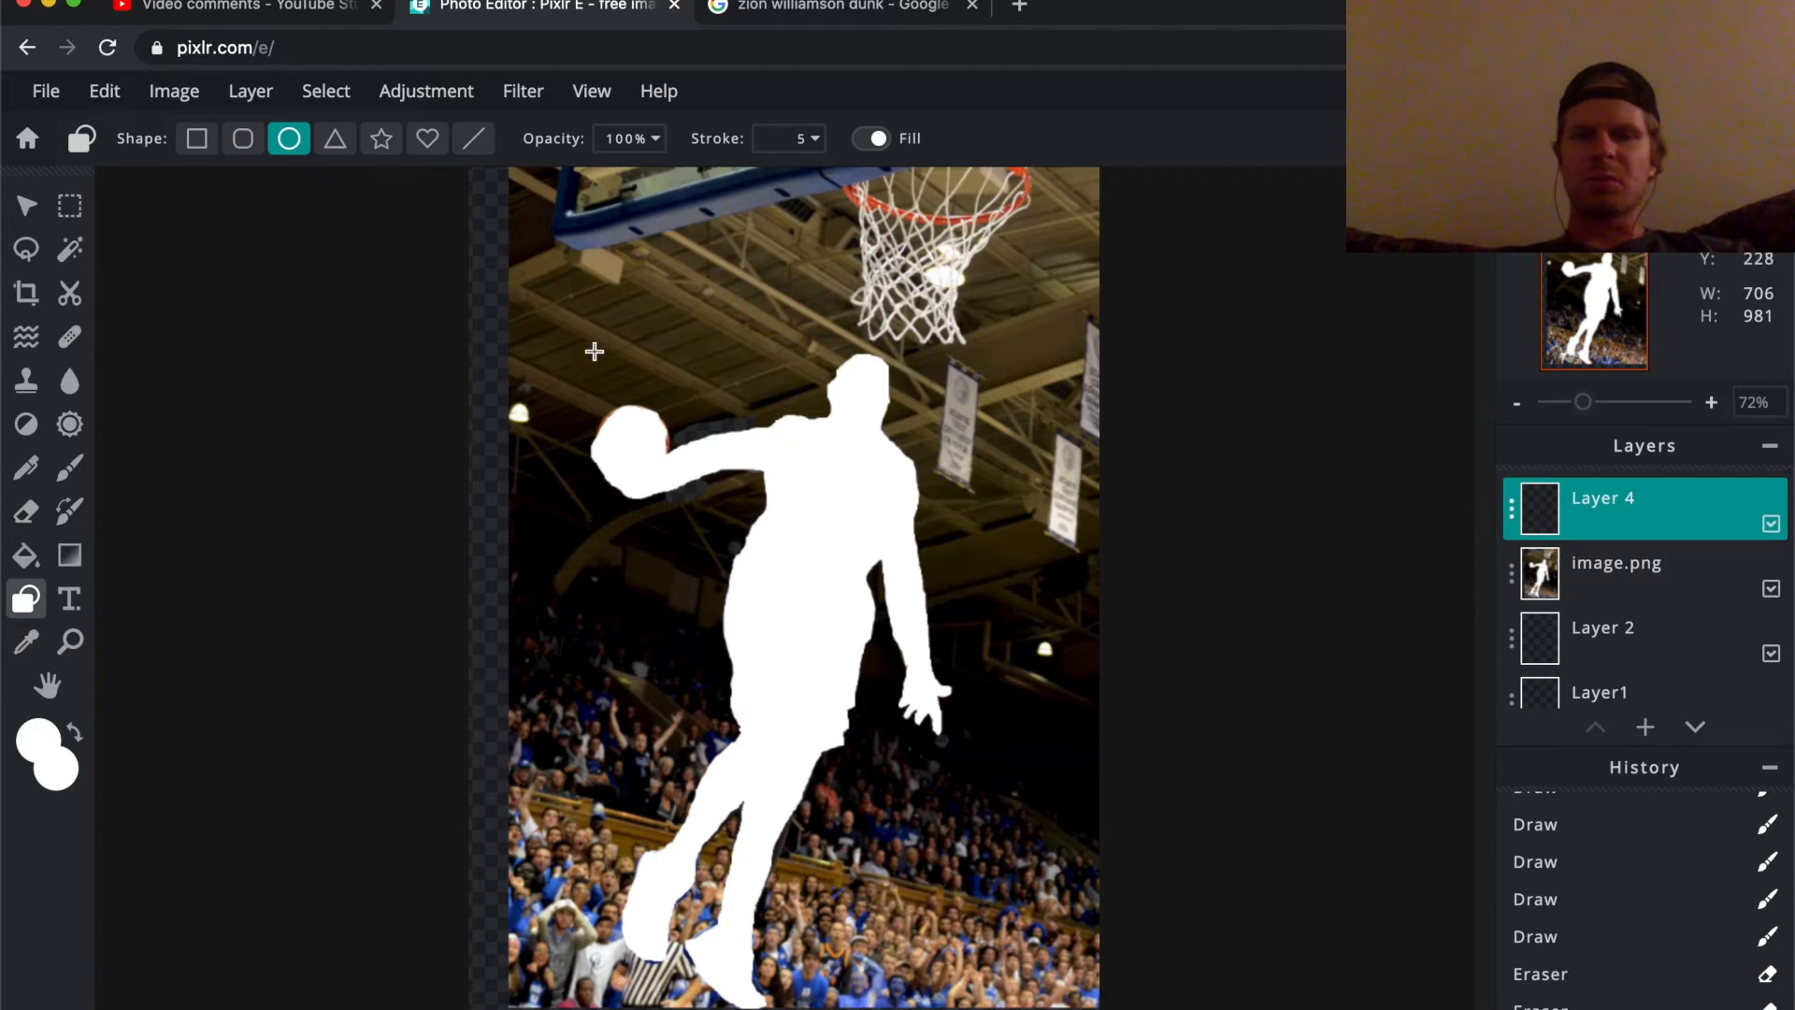
left_click_drag(636, 345, 673, 391)
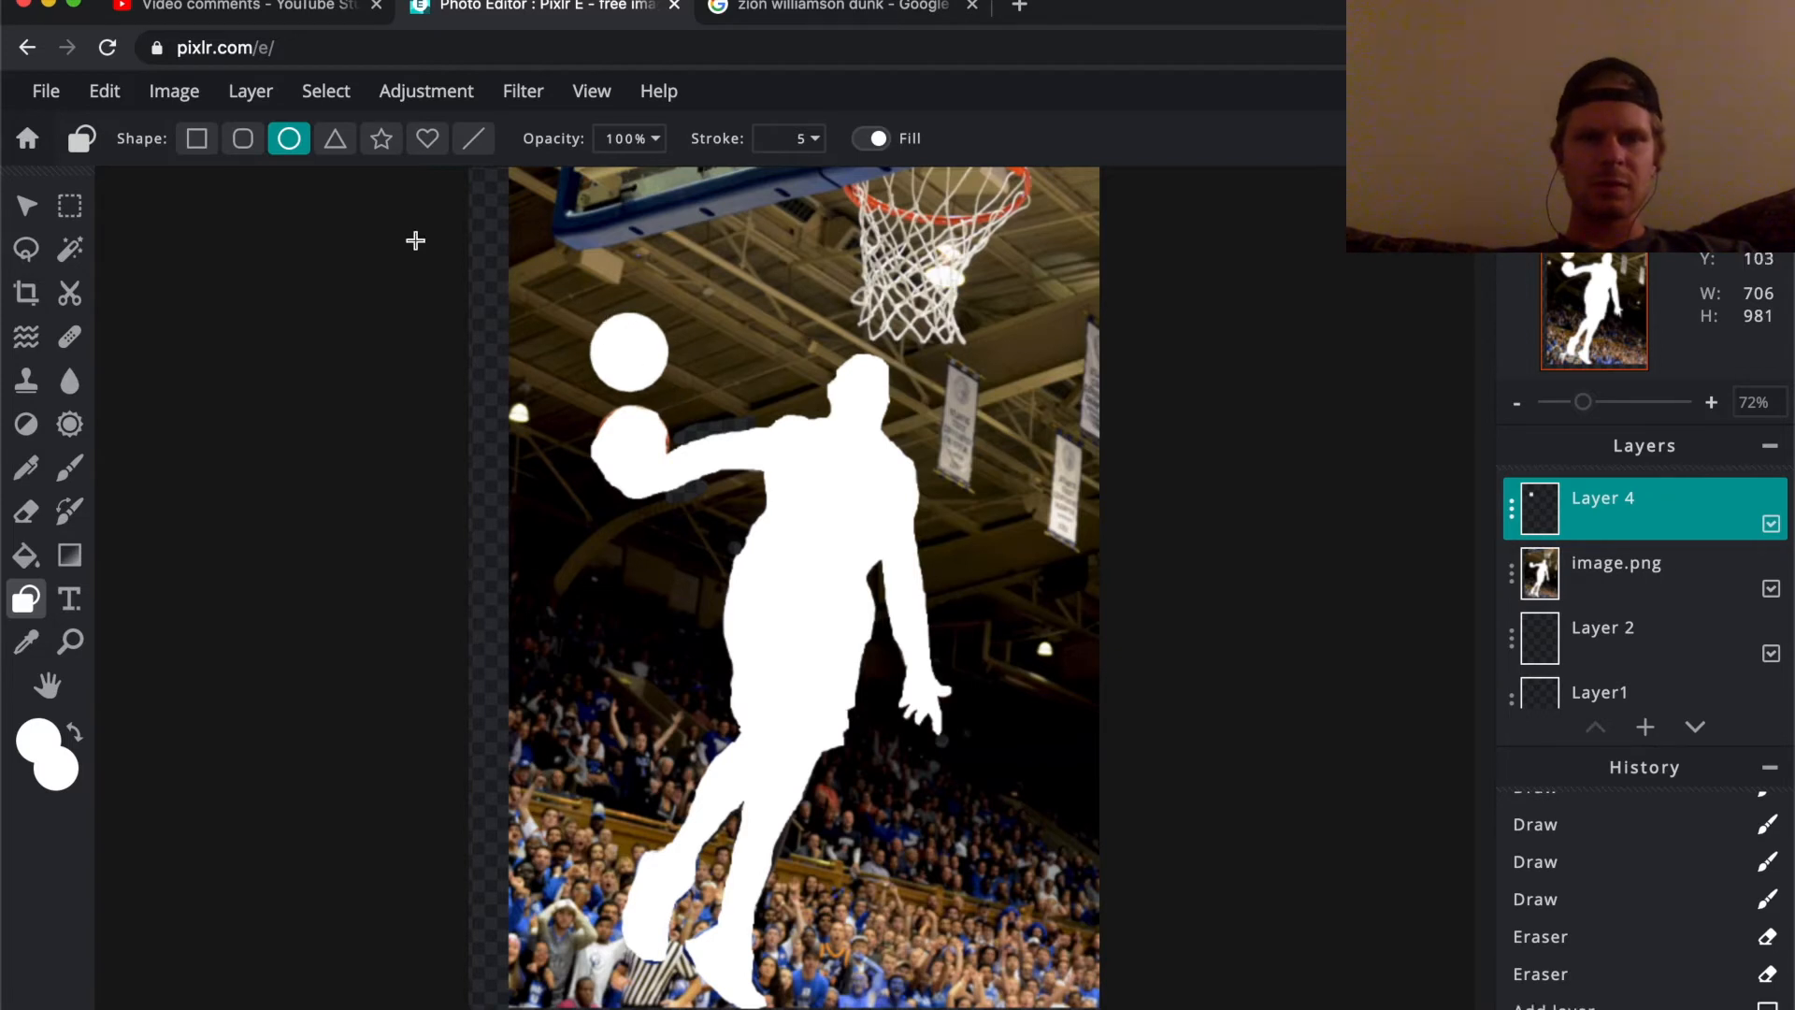
- Move the white circle over the basketball to about left 136, top 264, and select the photo layer
left_click(661, 344)
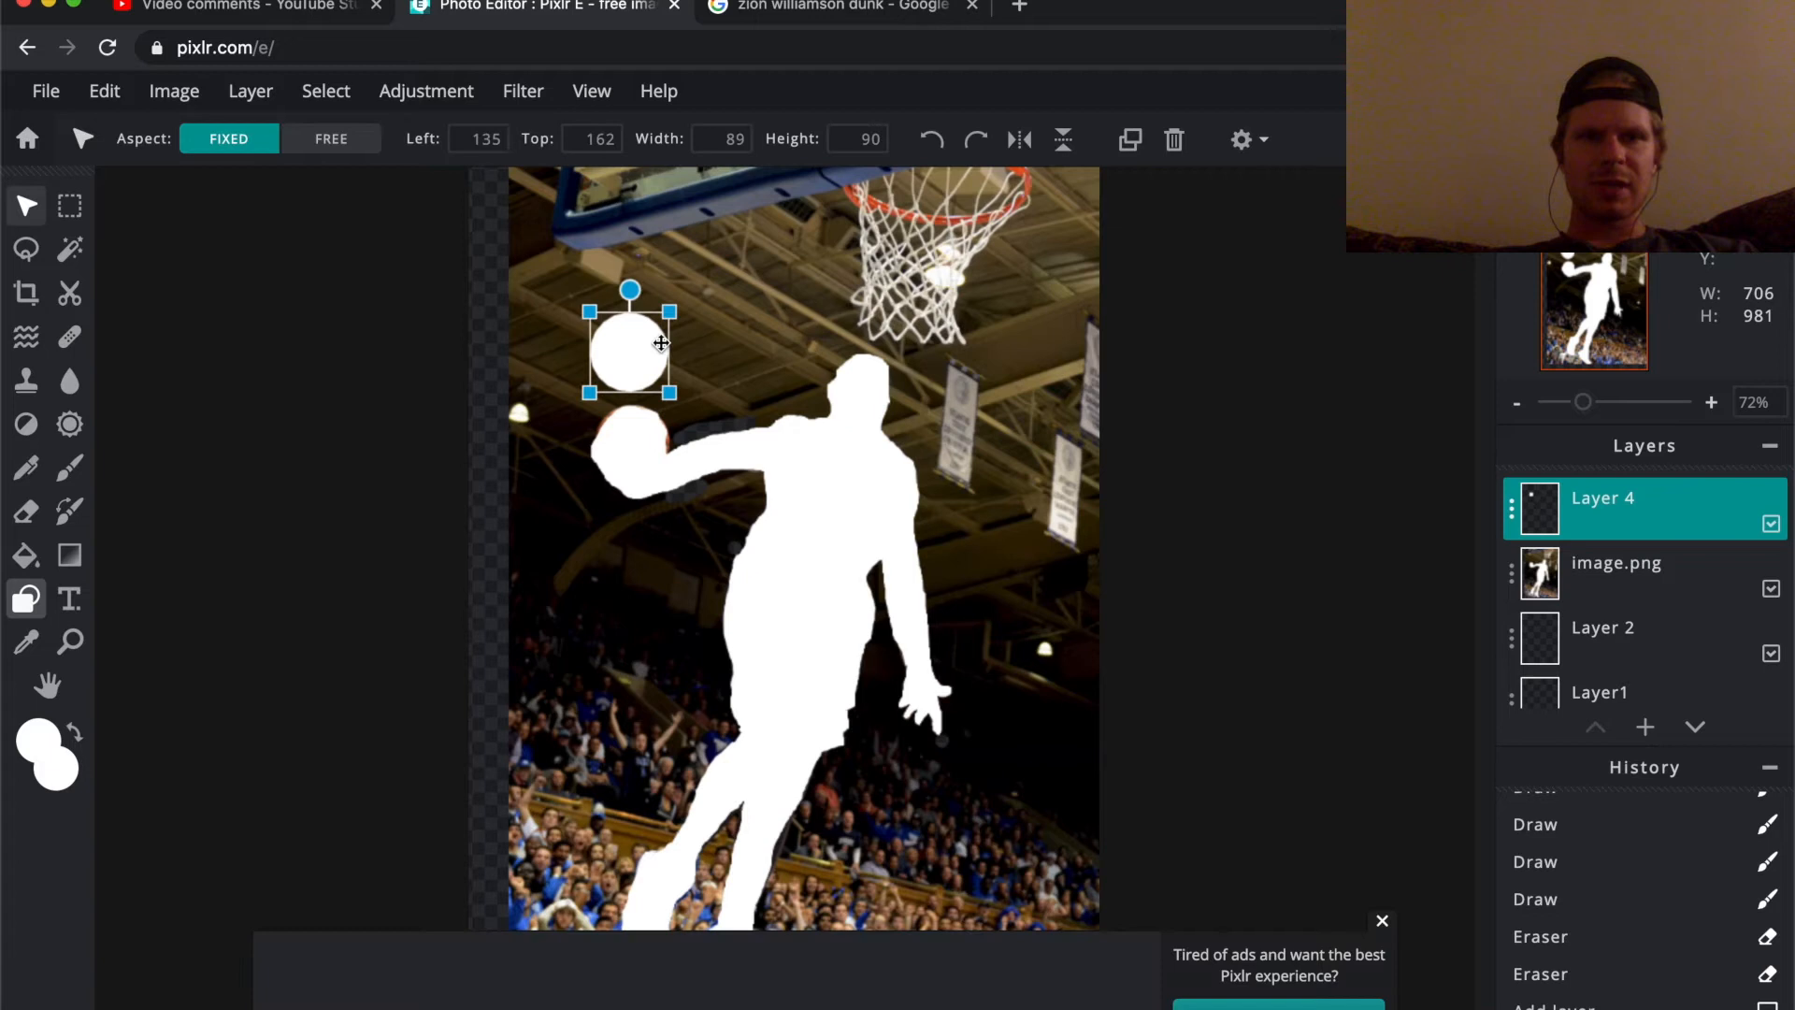
left_click_drag(643, 419, 641, 441)
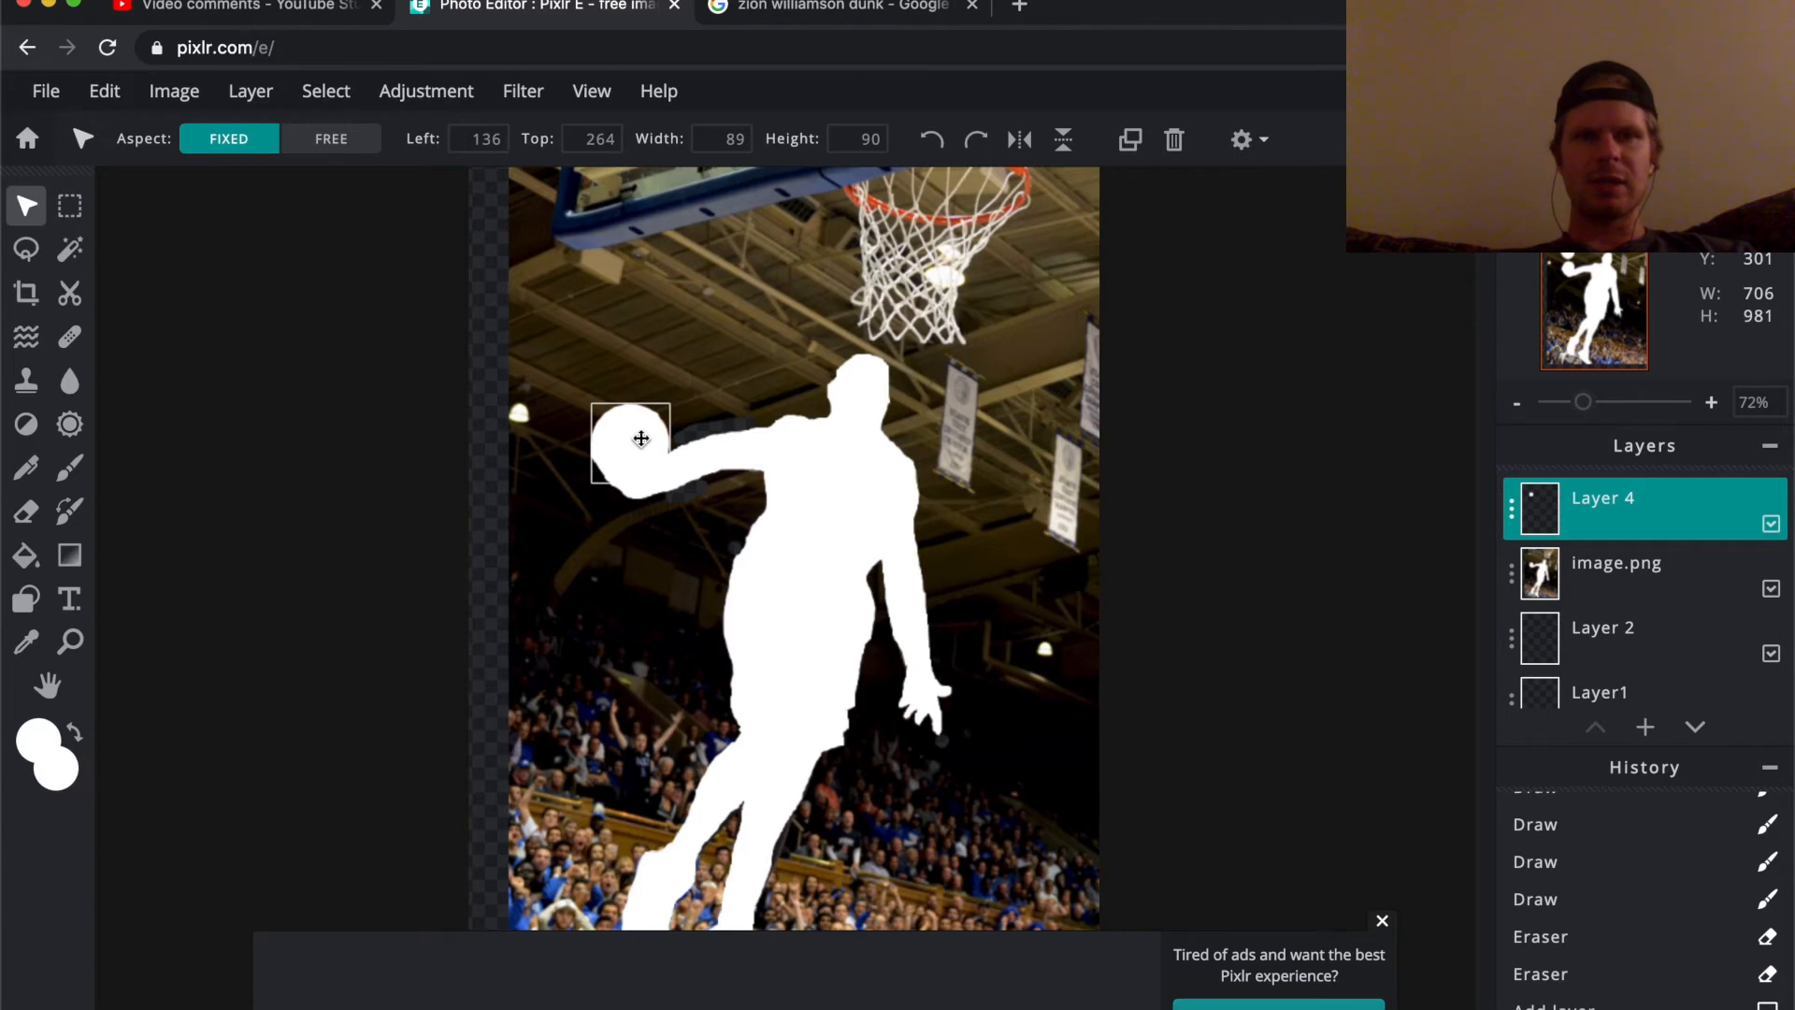
left_click_drag(641, 439, 641, 438)
left_click(1032, 587)
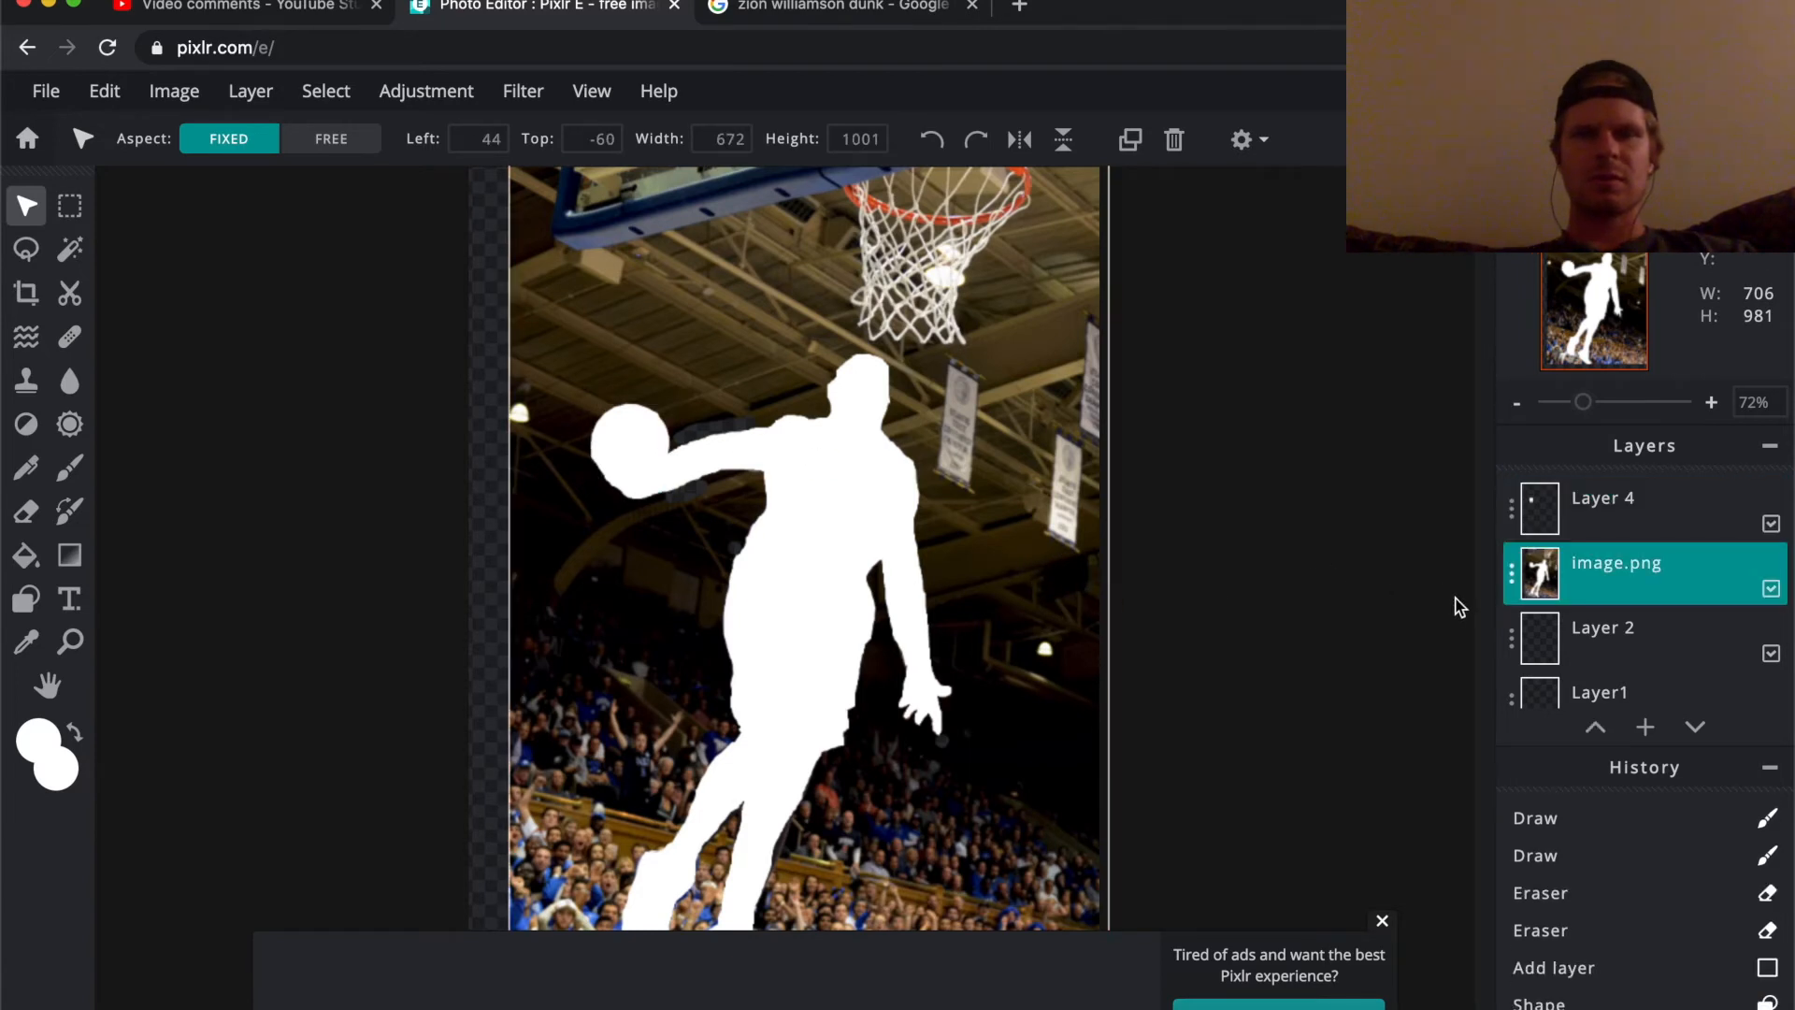
left_click(1382, 923)
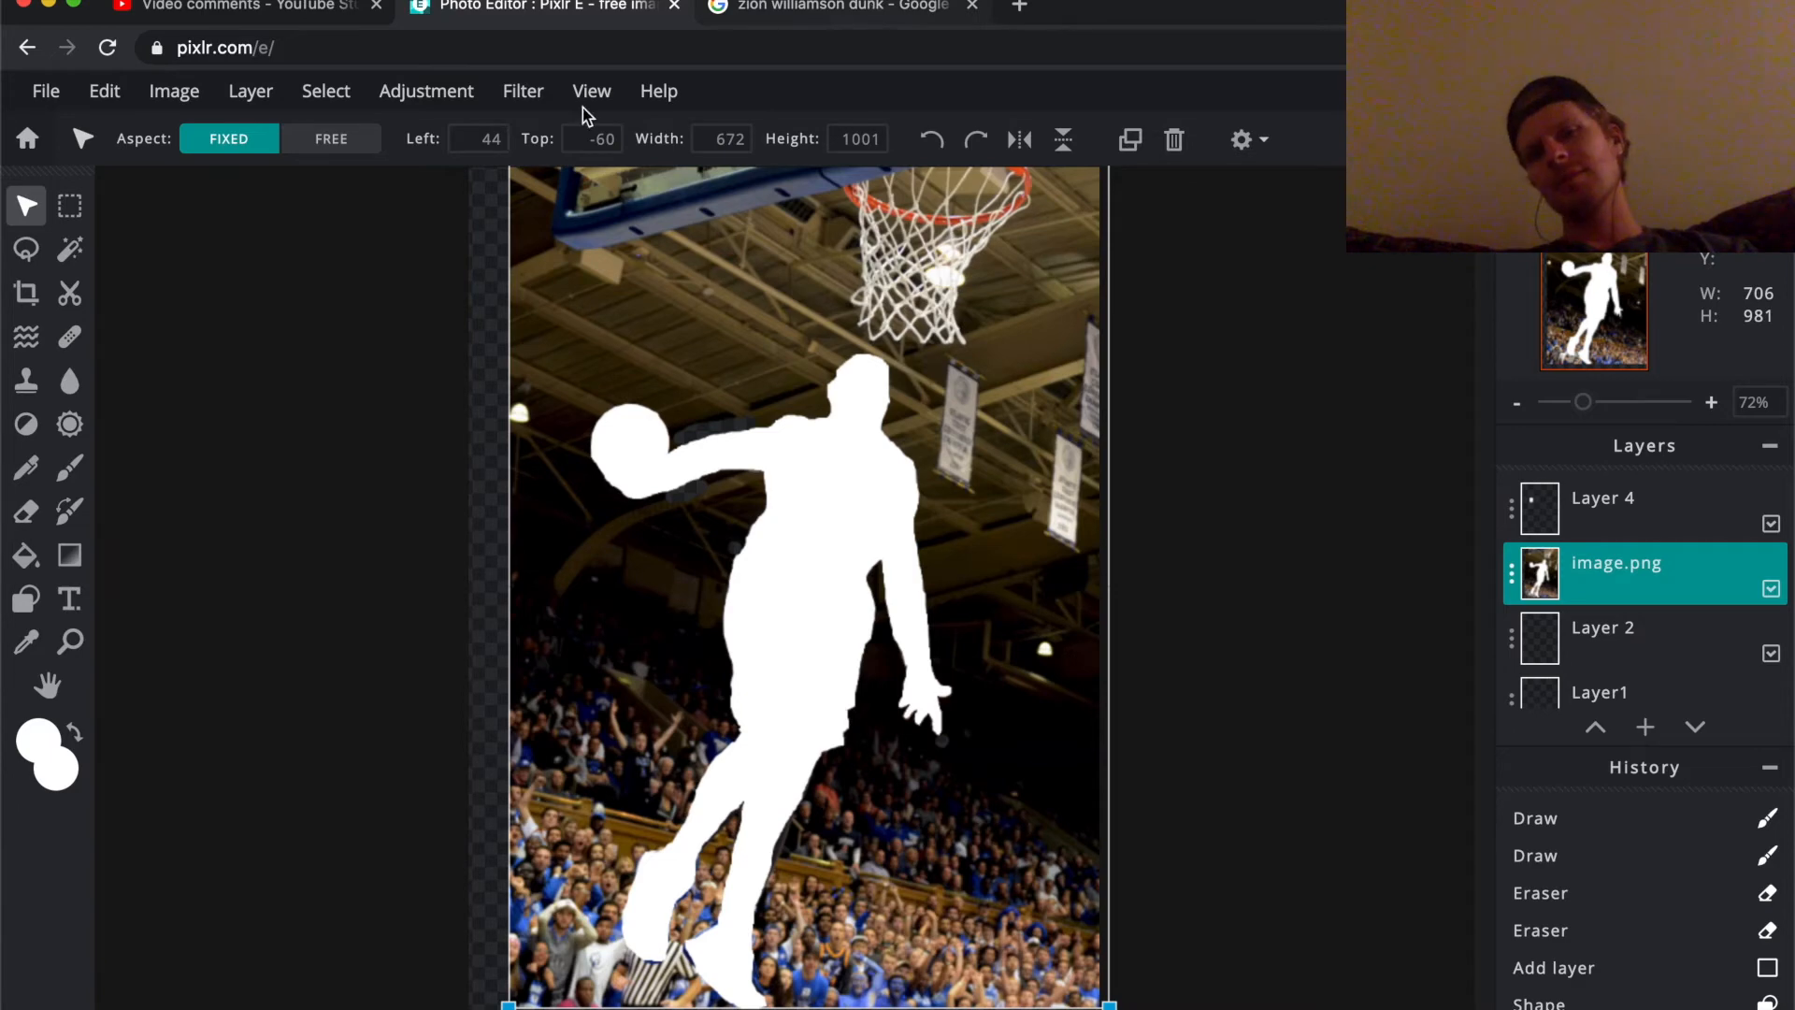
- Switch to the Google Images tab and search for "nba logo"
key("ctrl+Tab")
scroll(372, 276, "up", 5)
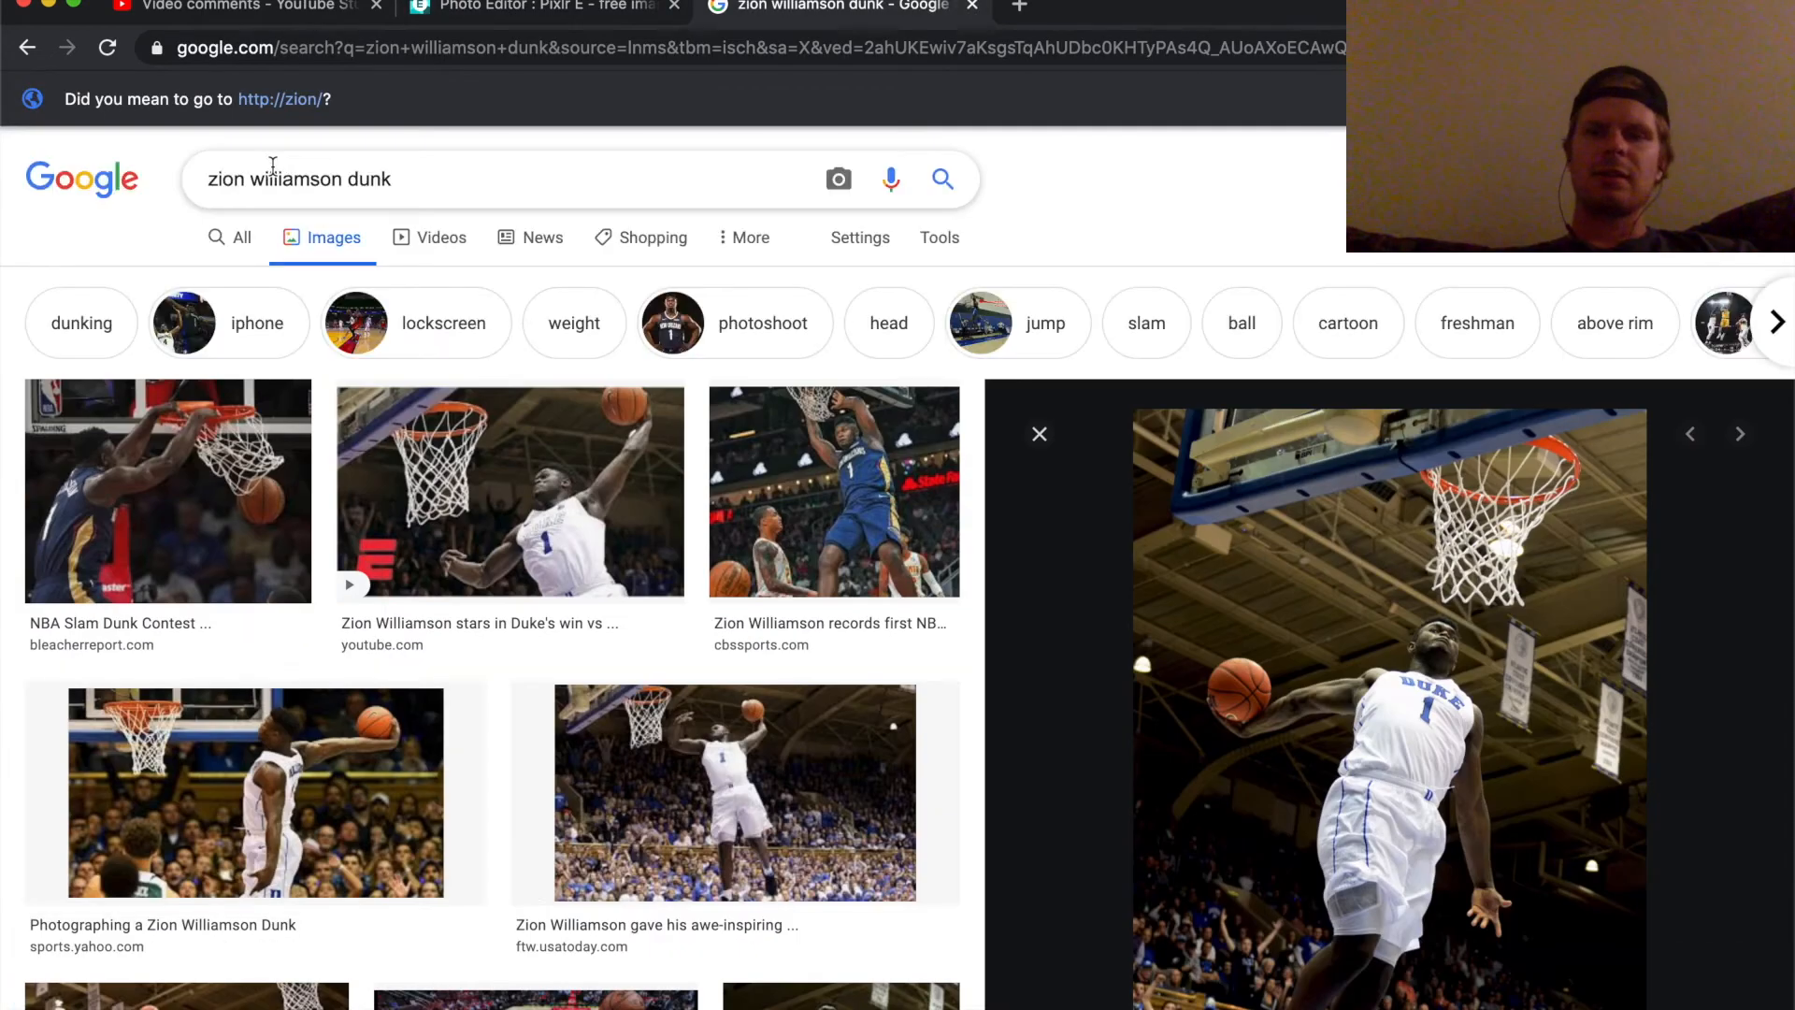
triple_click(274, 171)
type("nba logo")
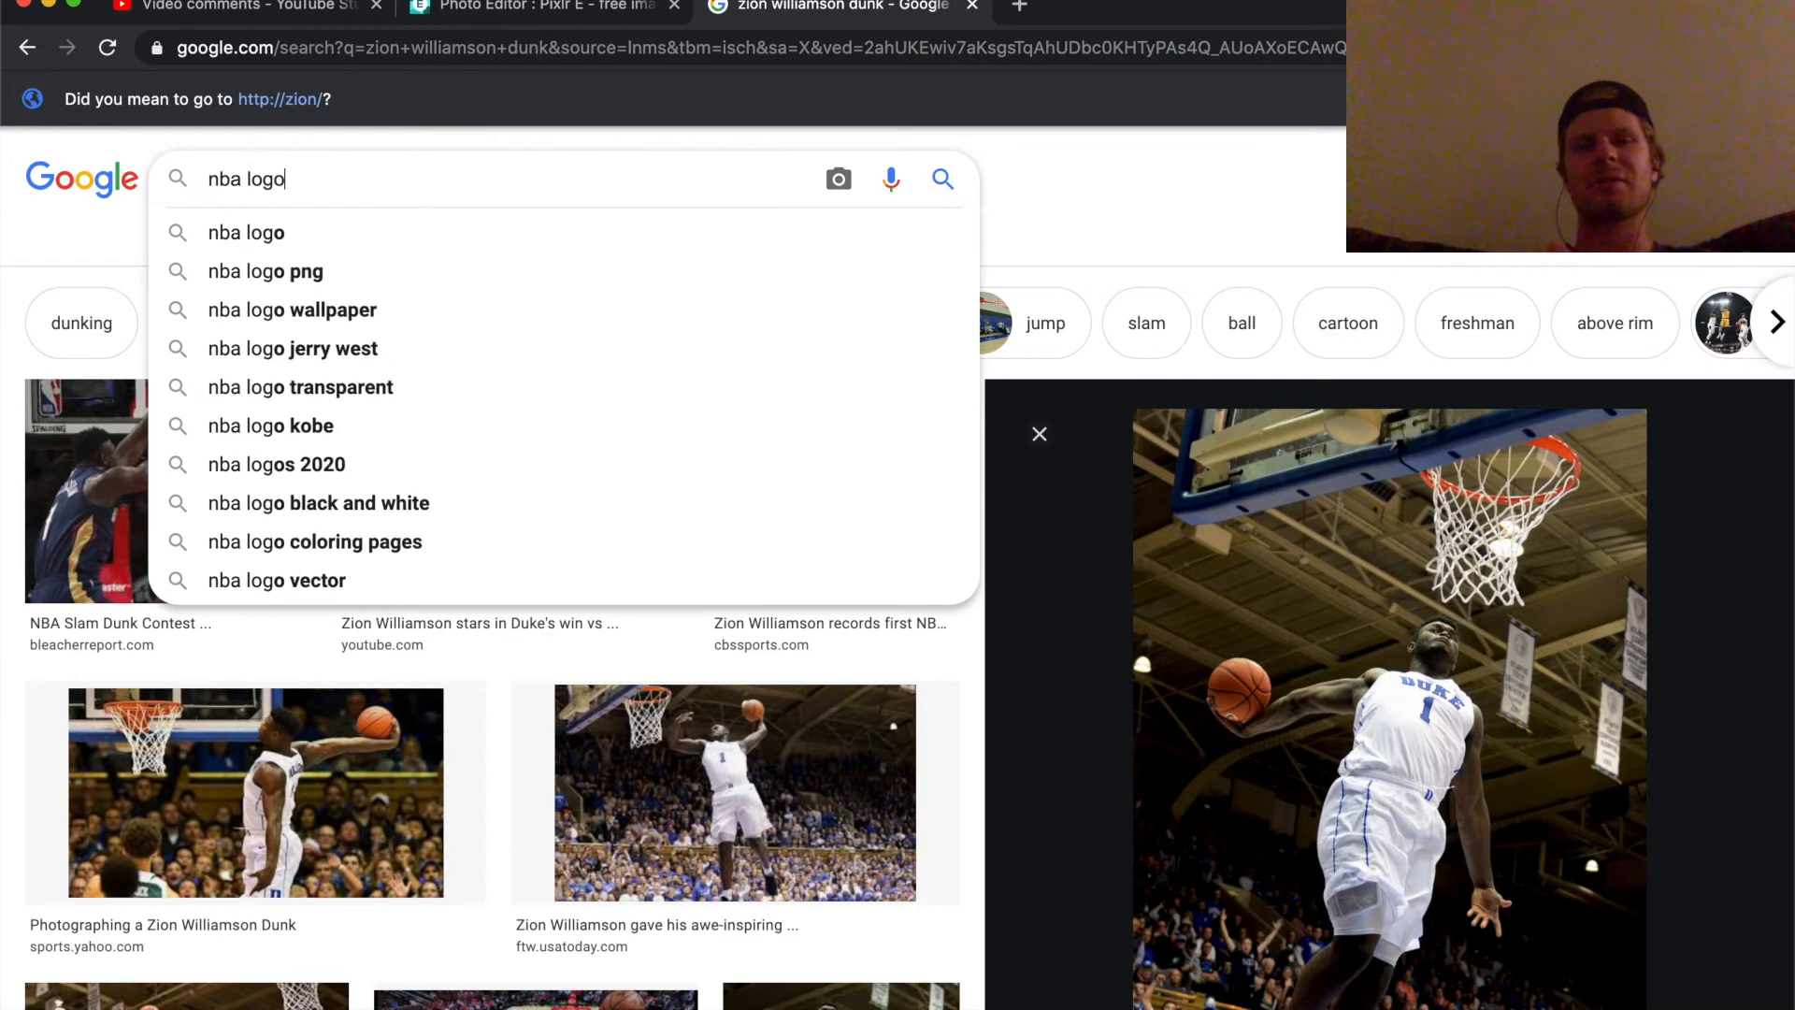
key("Return")
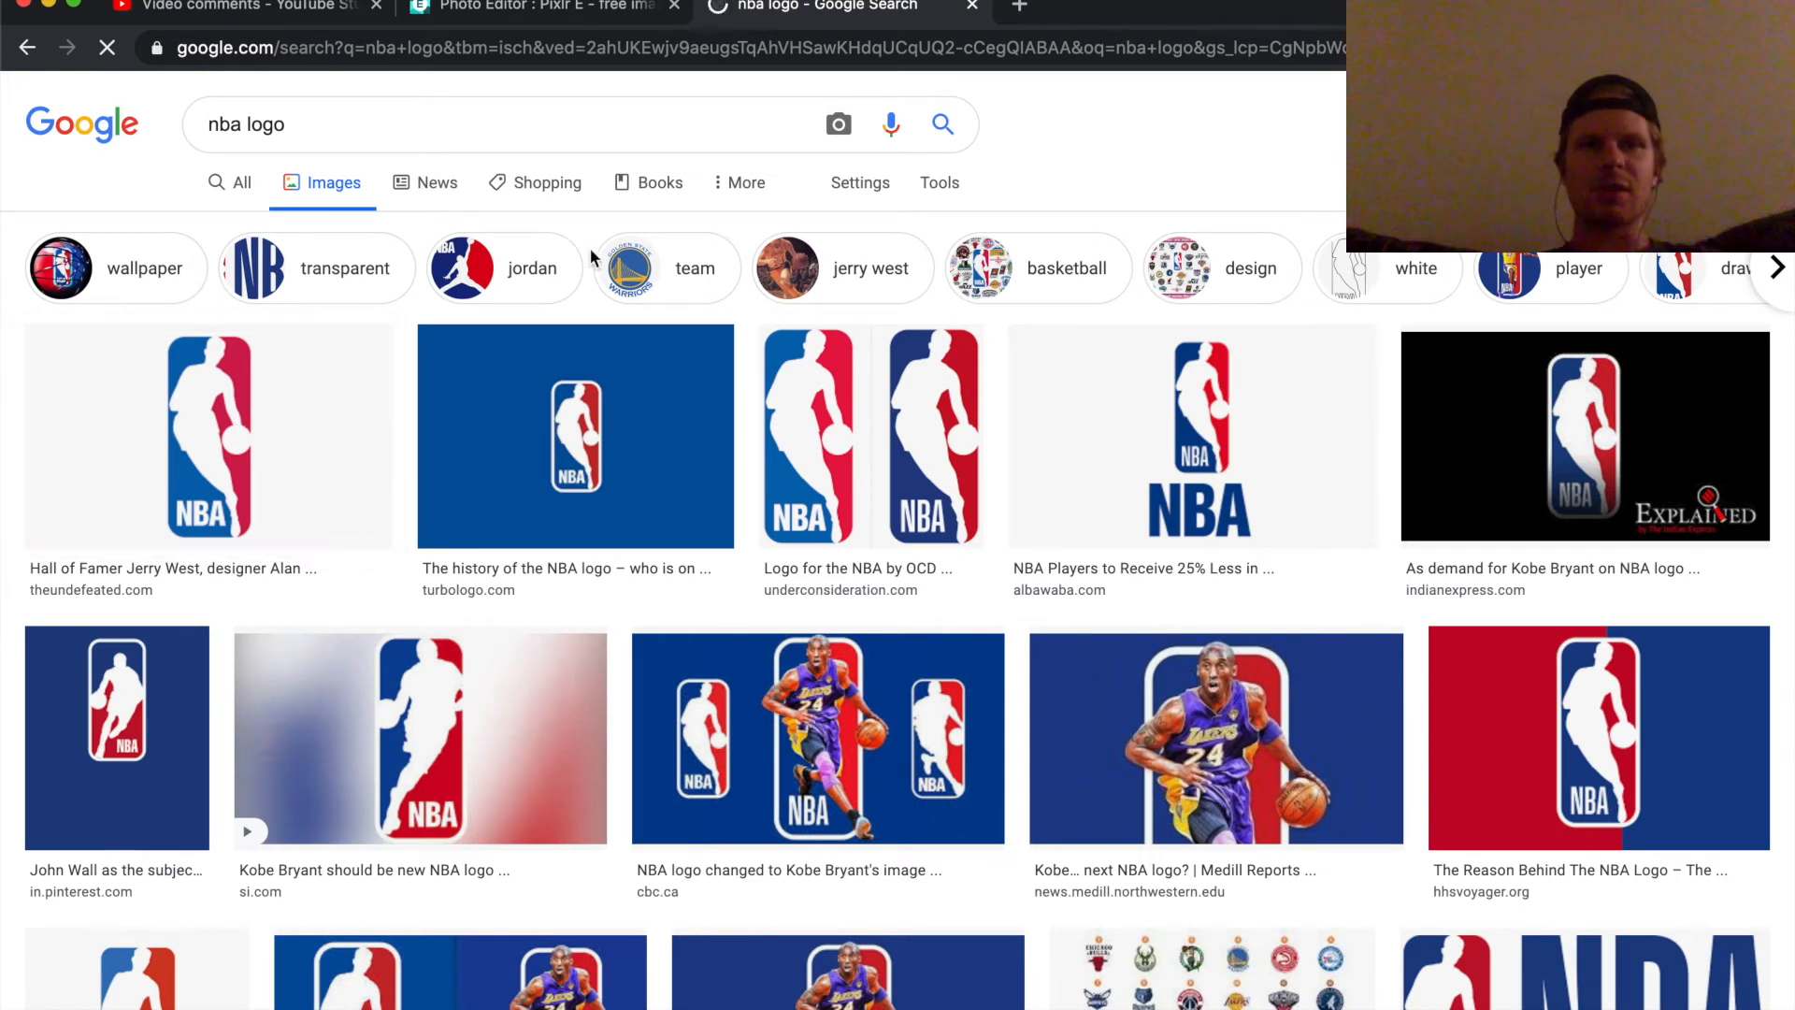
- Open the NBA logo result from theundefeated.com and copy its image
left_click(274, 461)
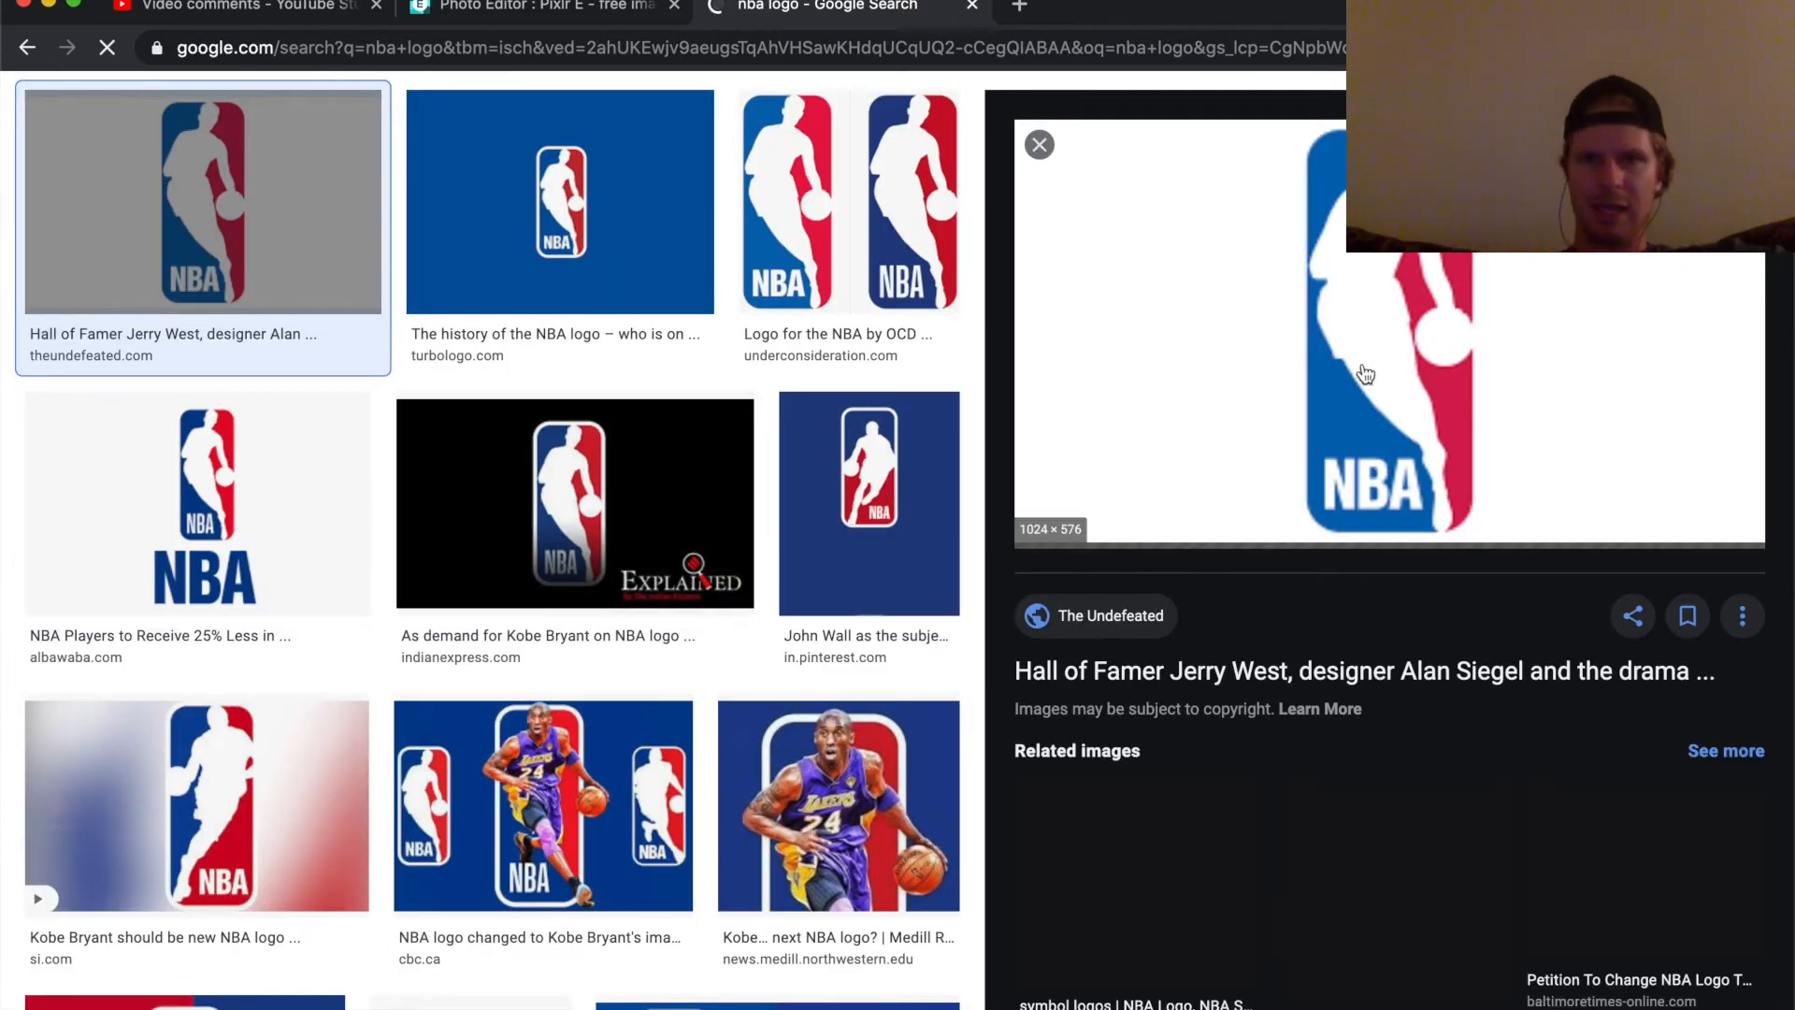
right_click(1399, 374)
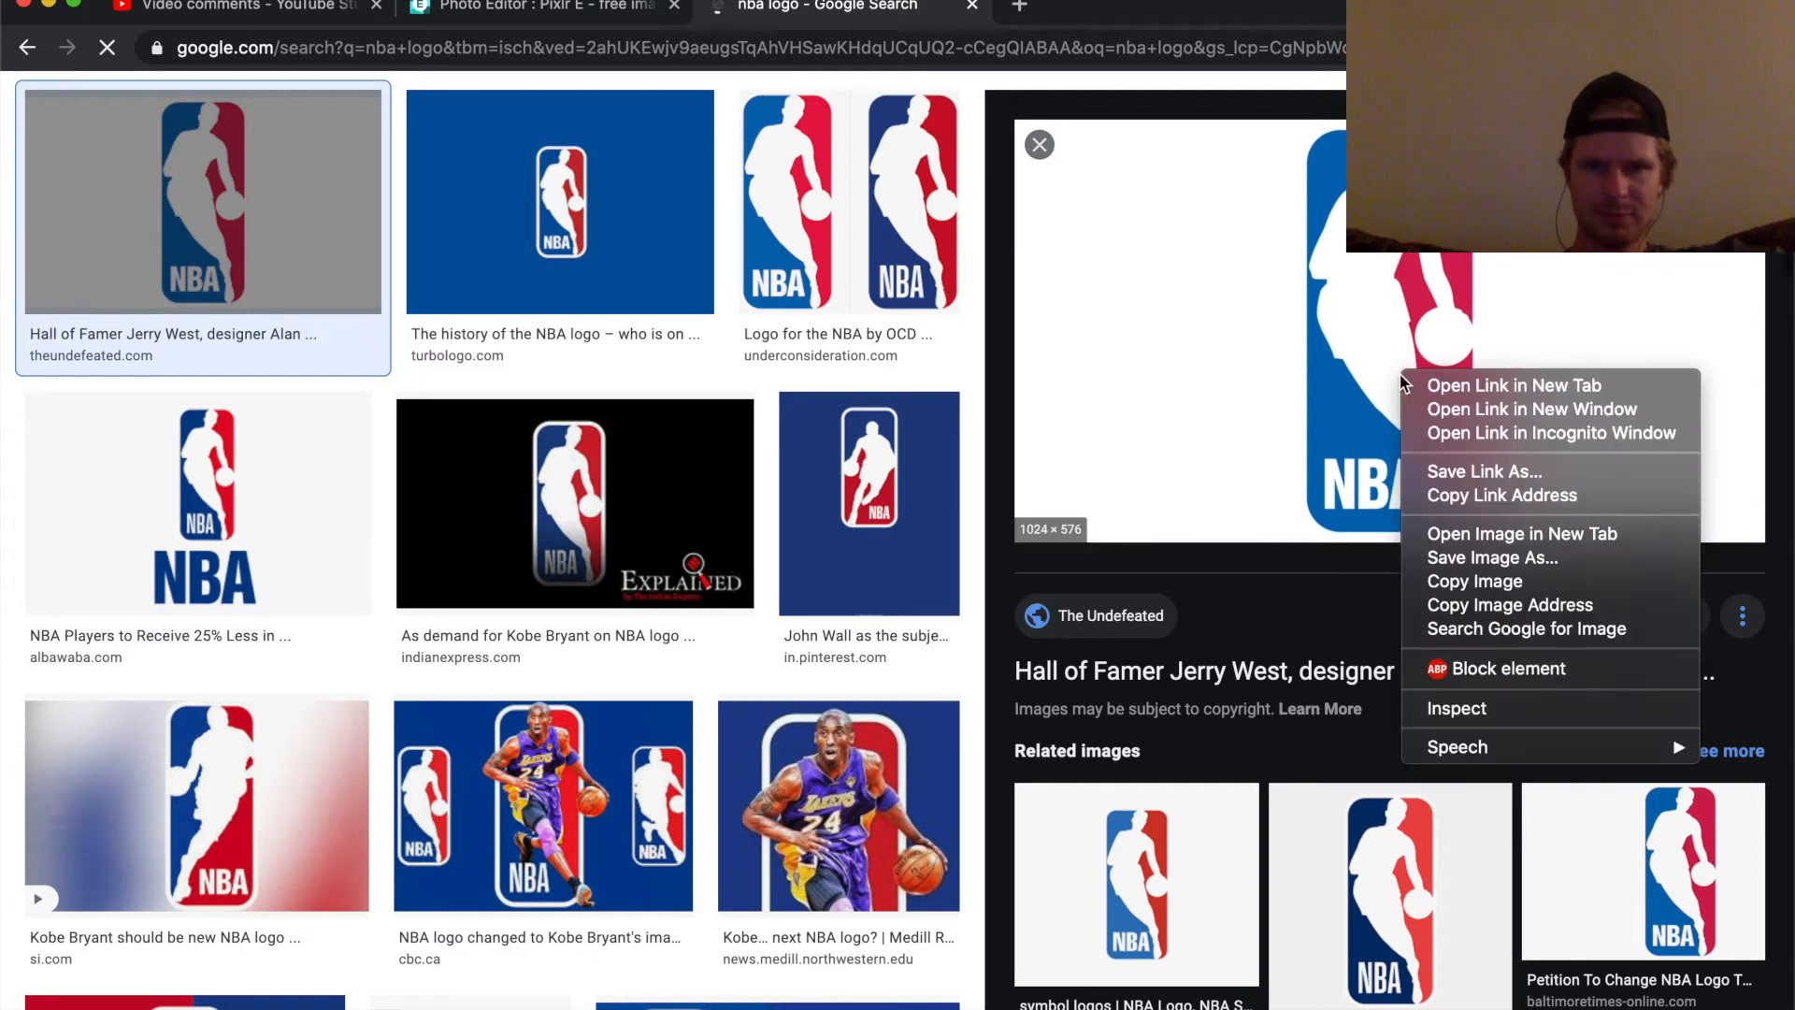
left_click(1451, 577)
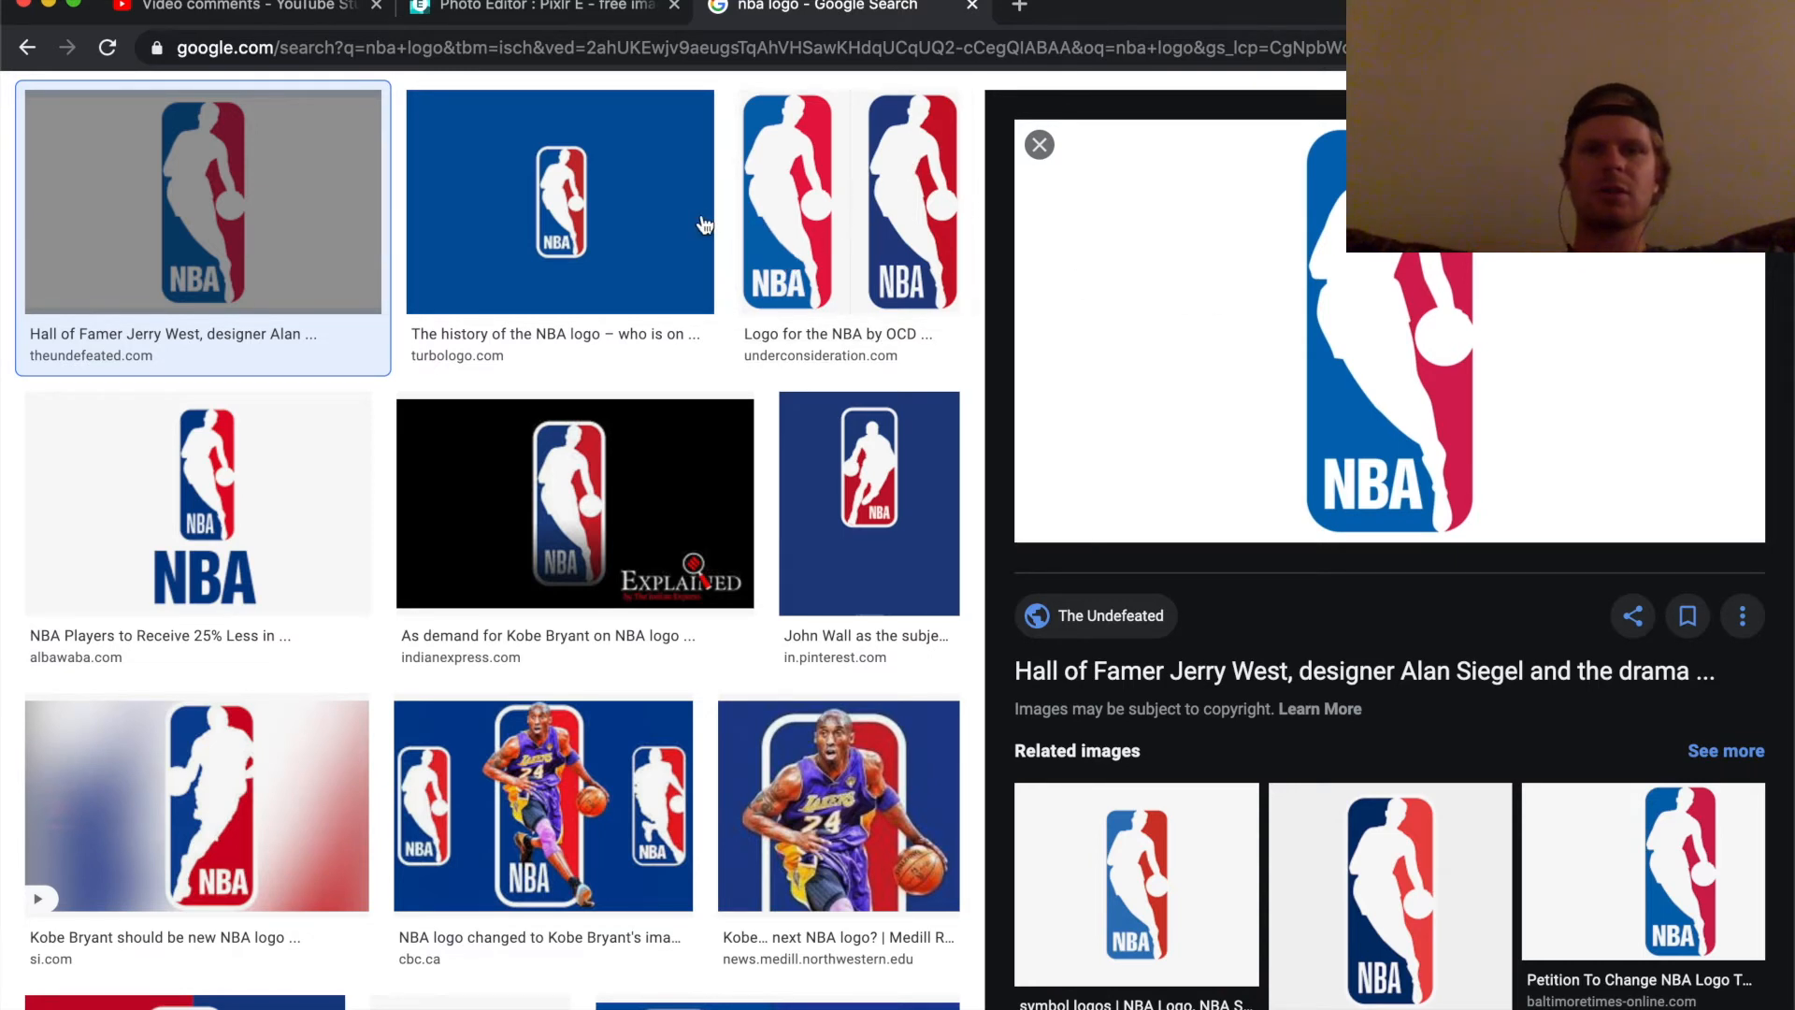
- Switch back to the Pixlr E tab, add an empty layer and paste the copied NBA logo image
left_click(521, 10)
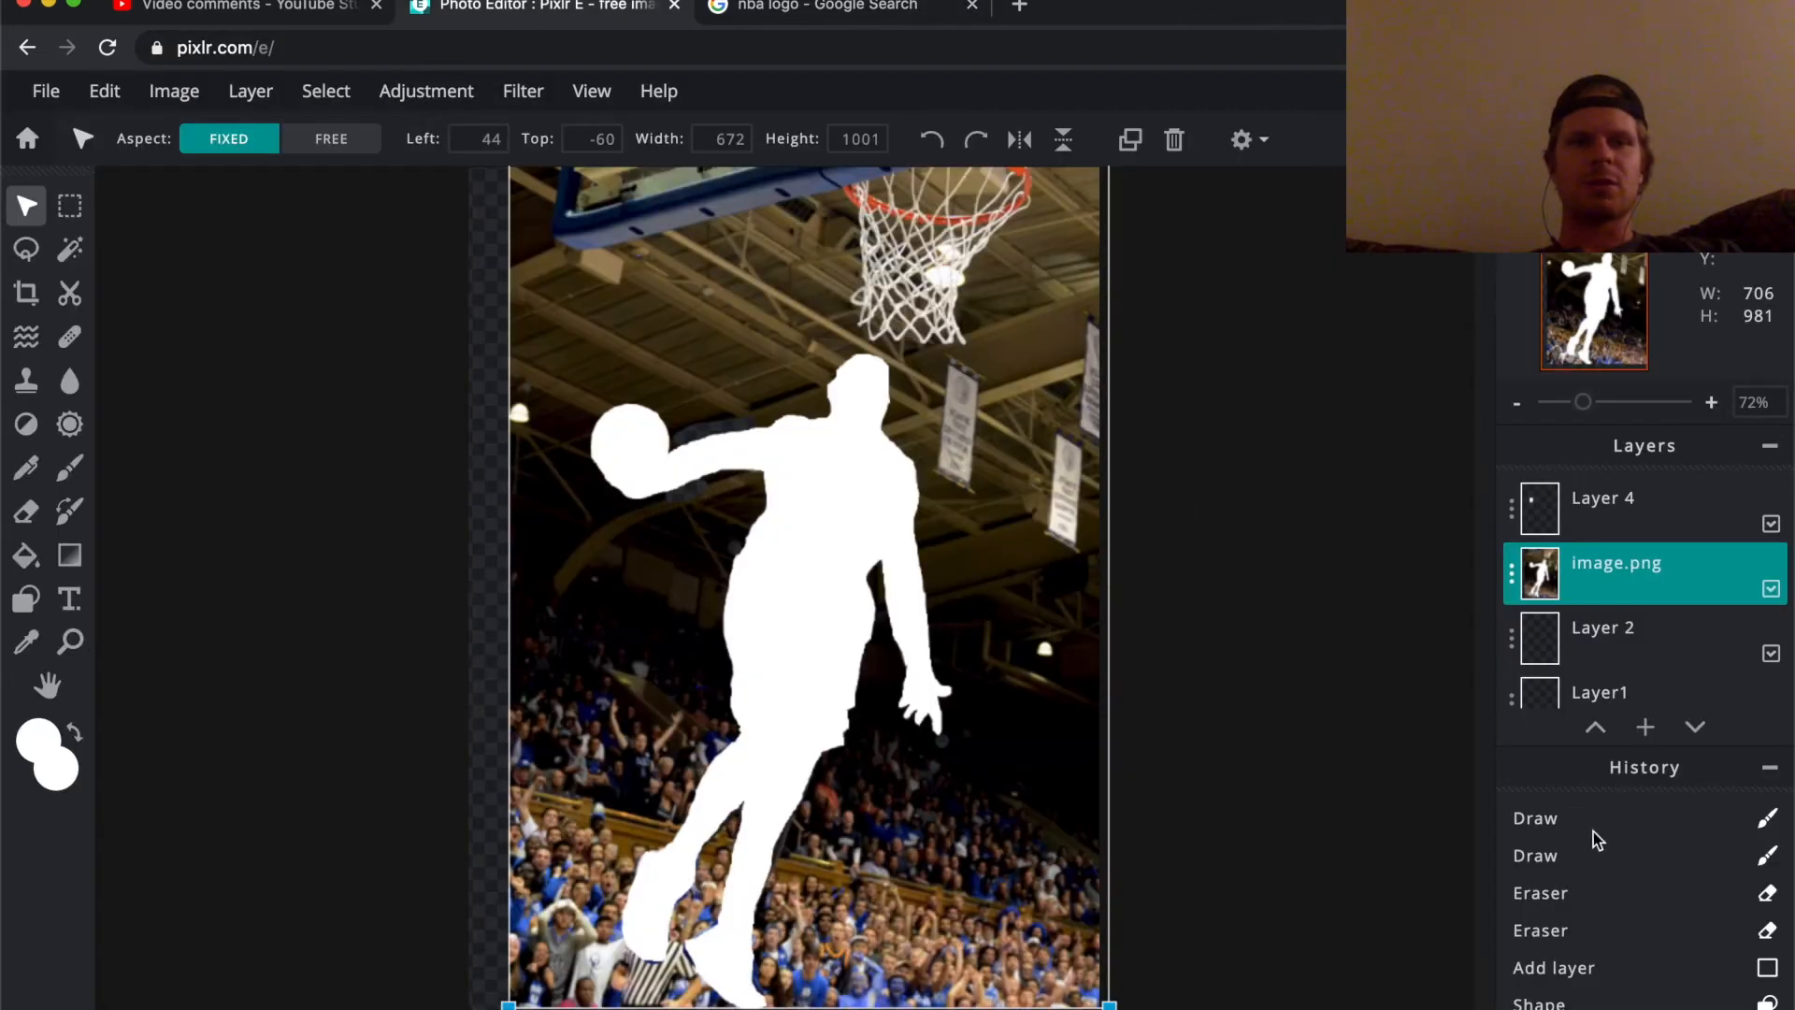
left_click(1645, 726)
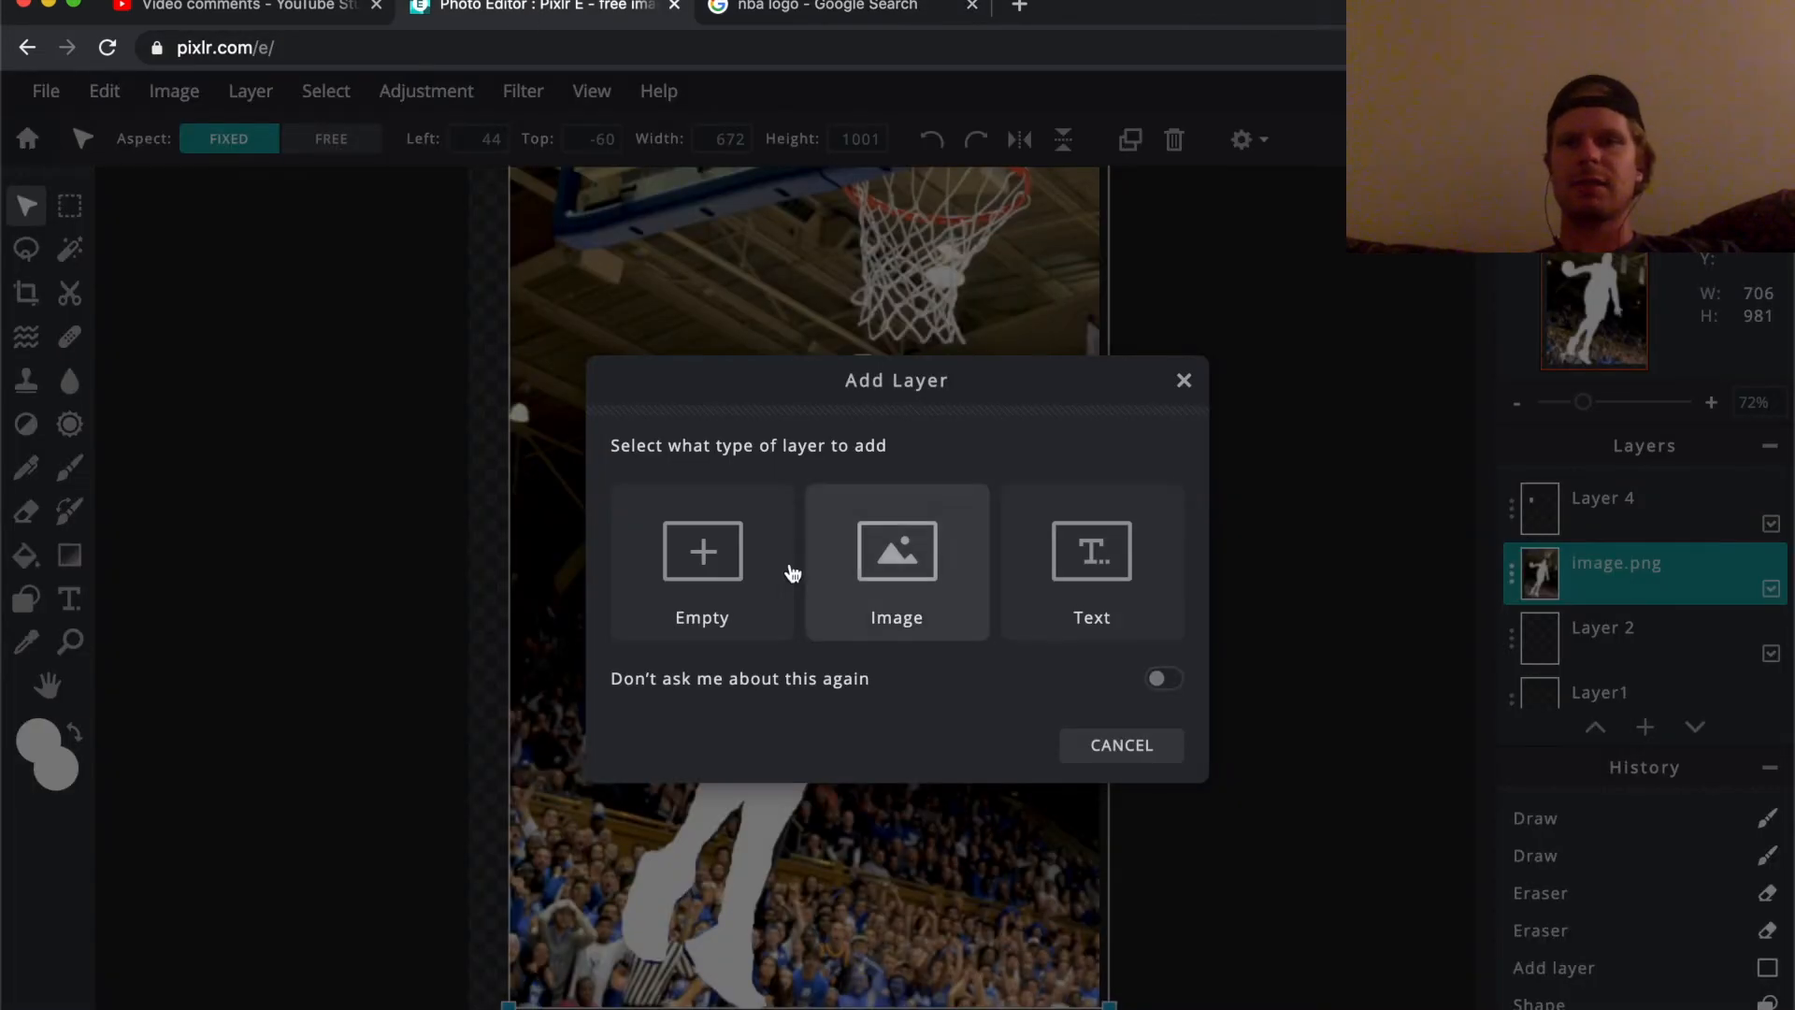
left_click(704, 574)
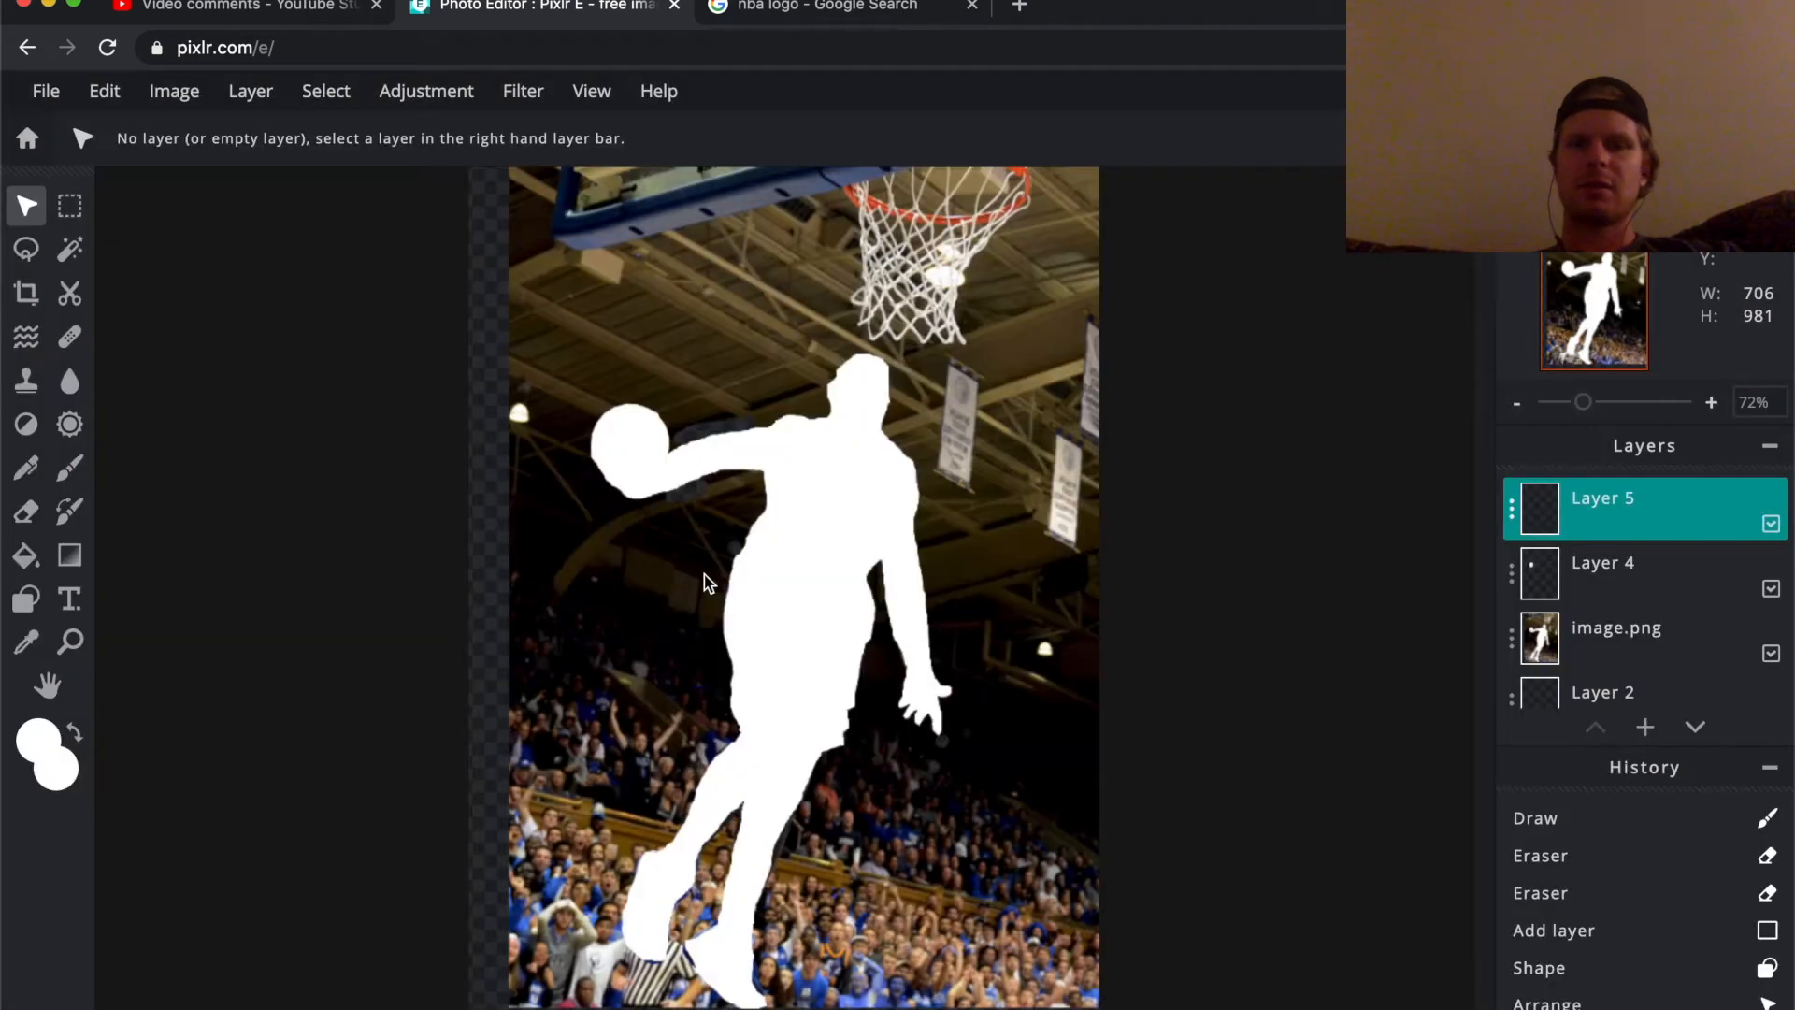
left_click(479, 635)
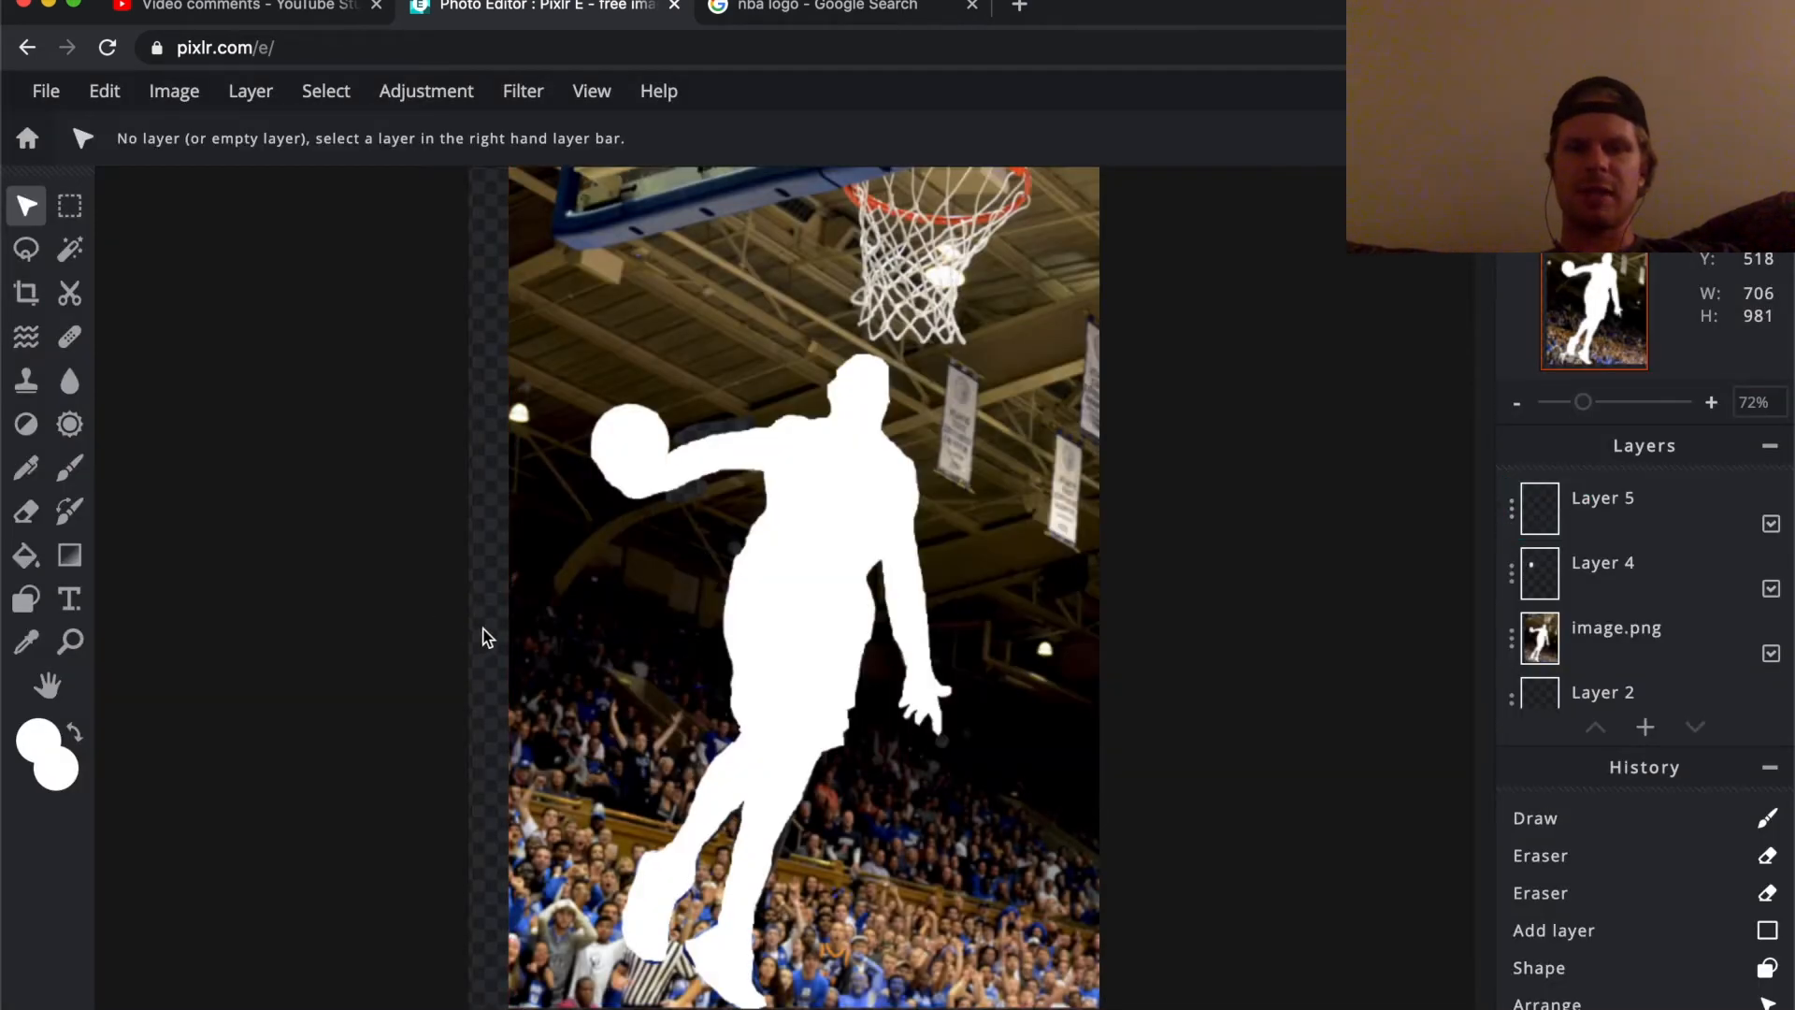
key("super+v")
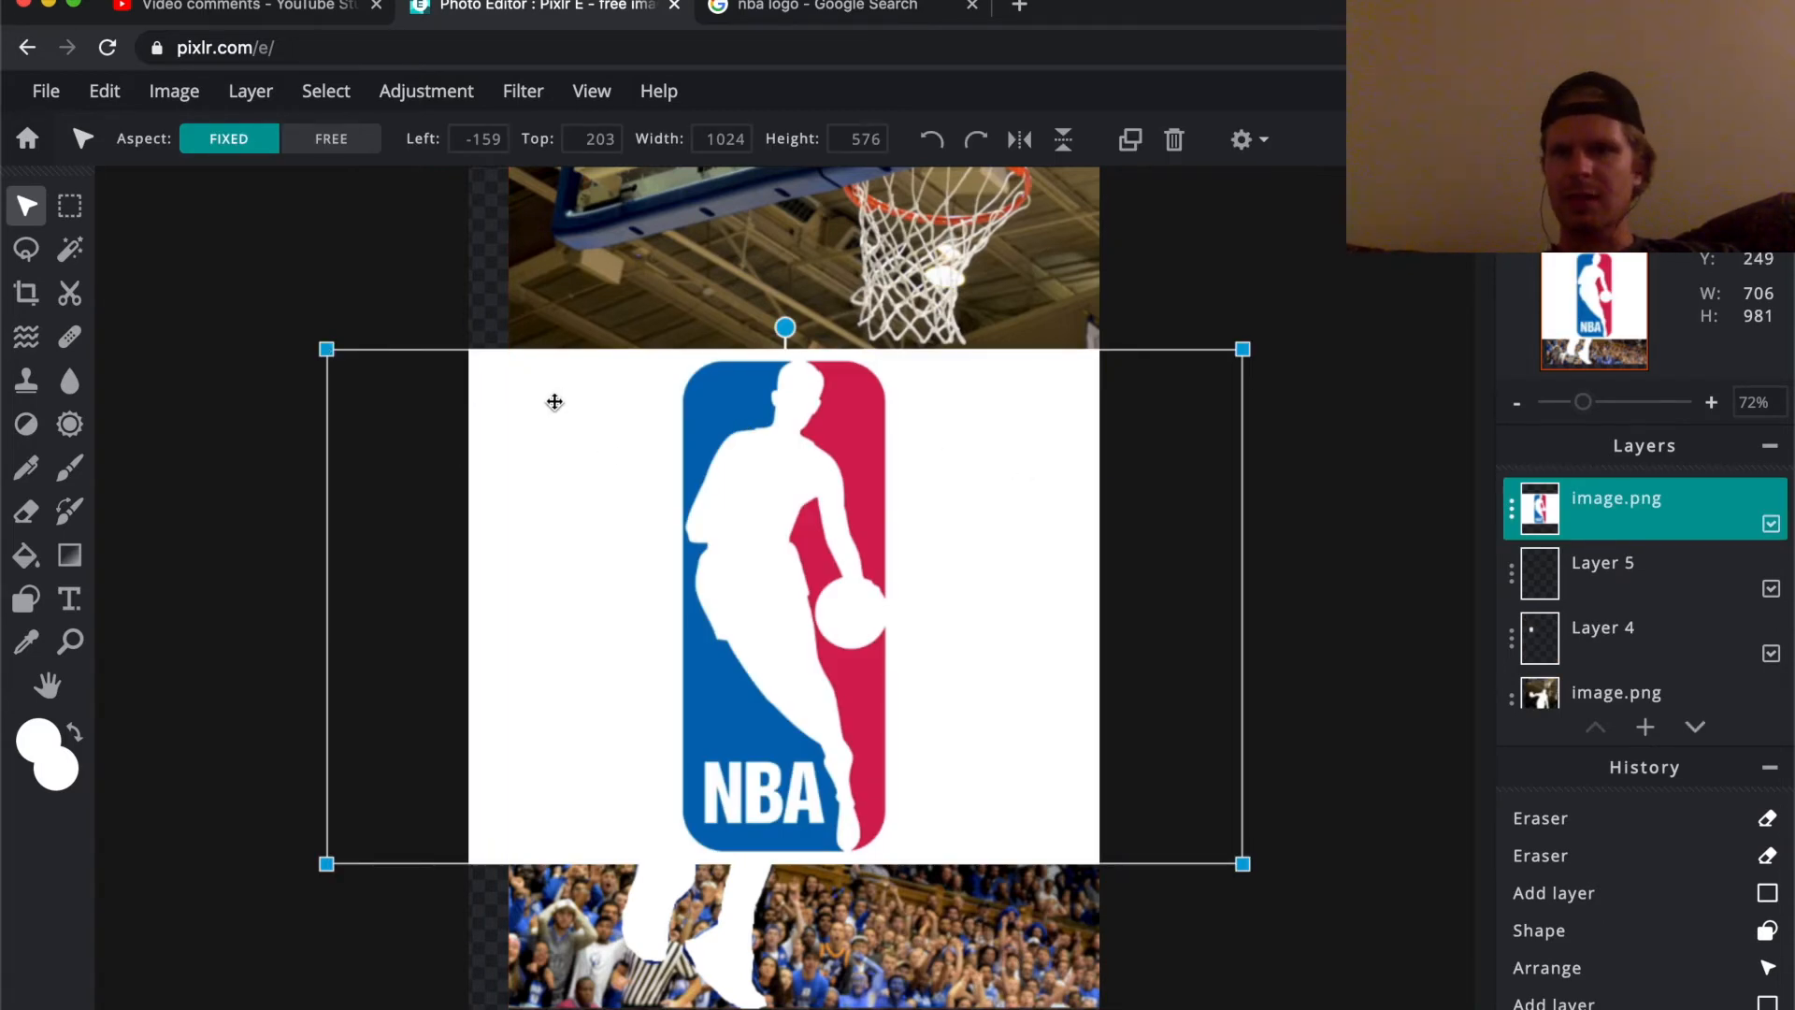
- Place the NBA logo layer beneath the photo layer and enlarge it proportionally to about 1536 by 864 px
left_click(26, 293)
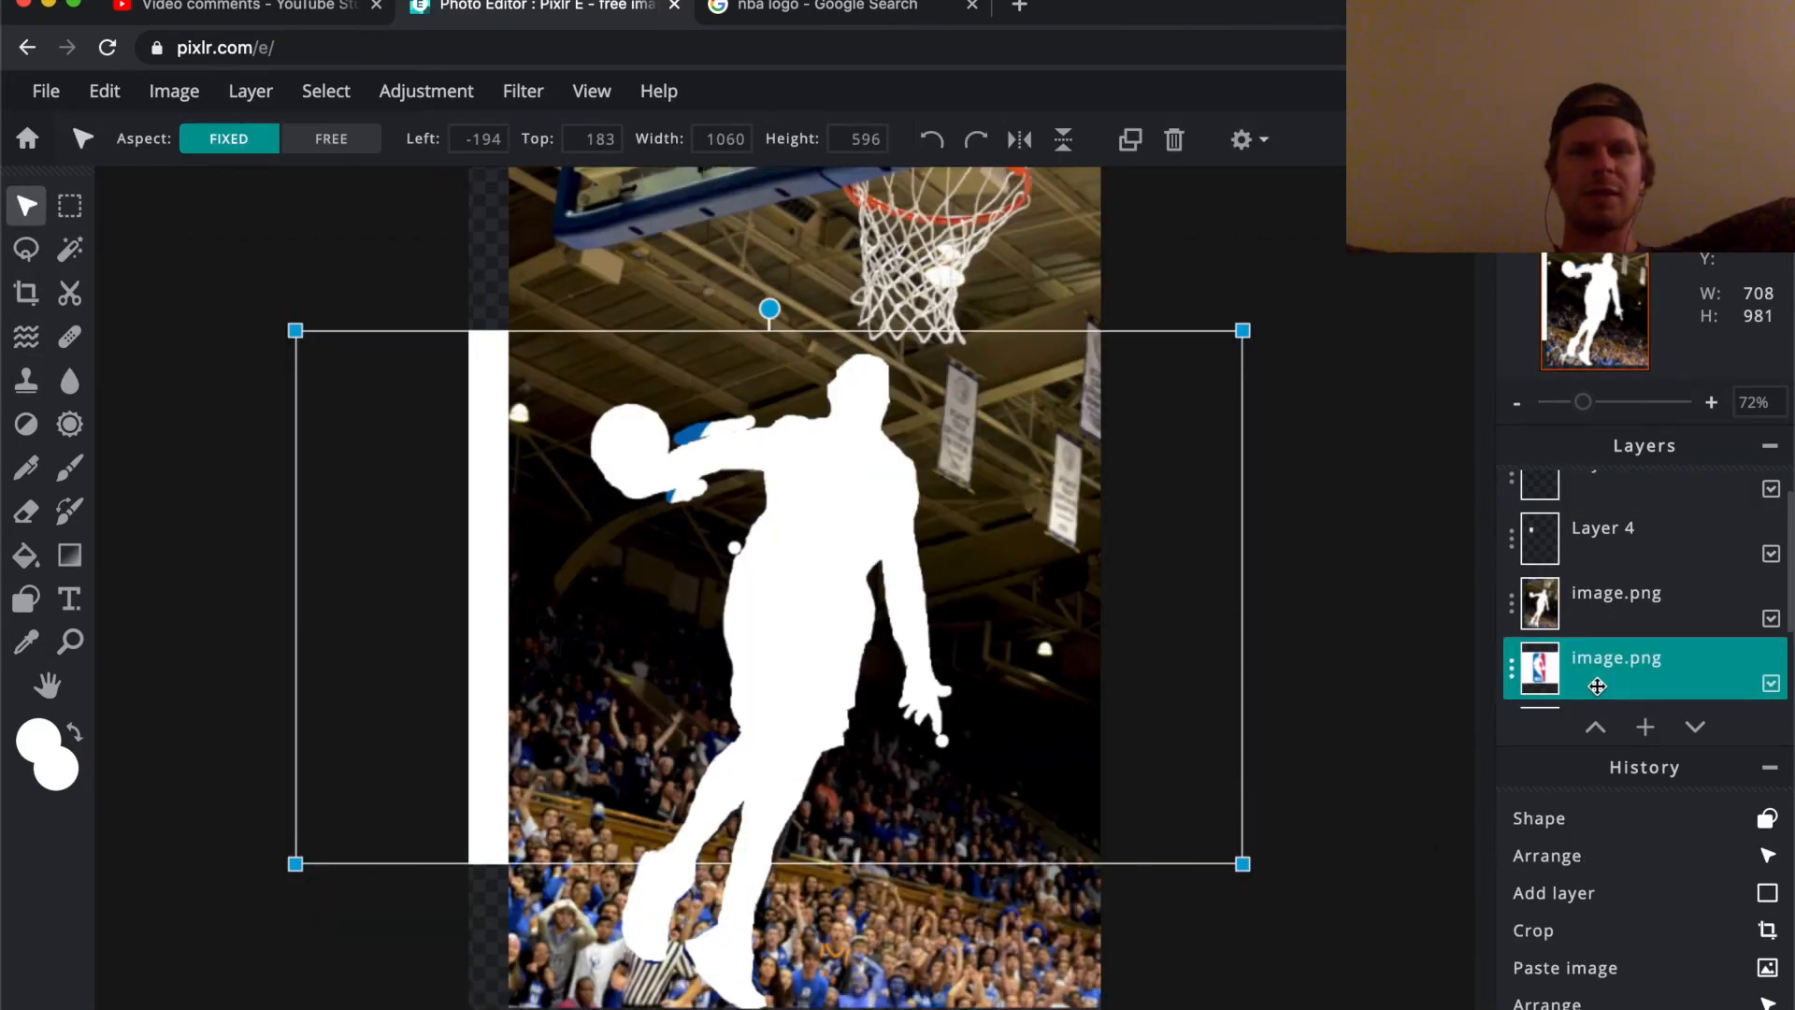
left_click_drag(257, 315, 138, 248)
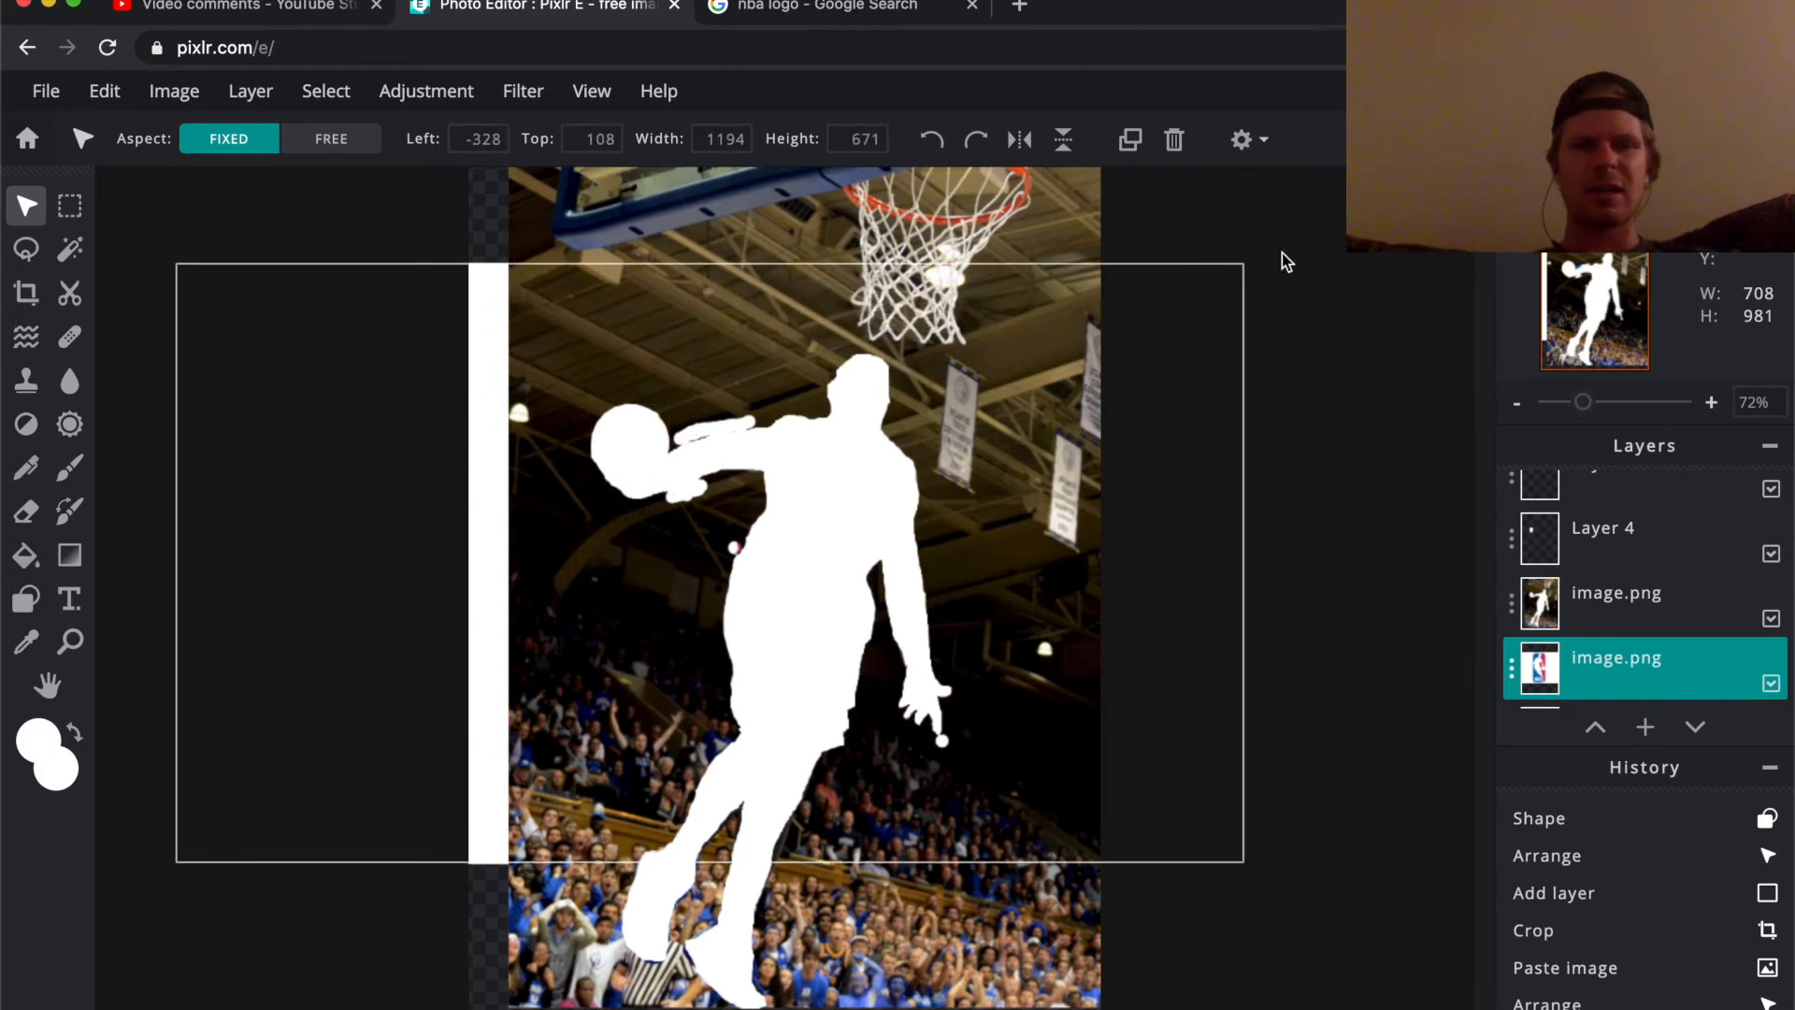
left_click_drag(1243, 264, 1367, 196)
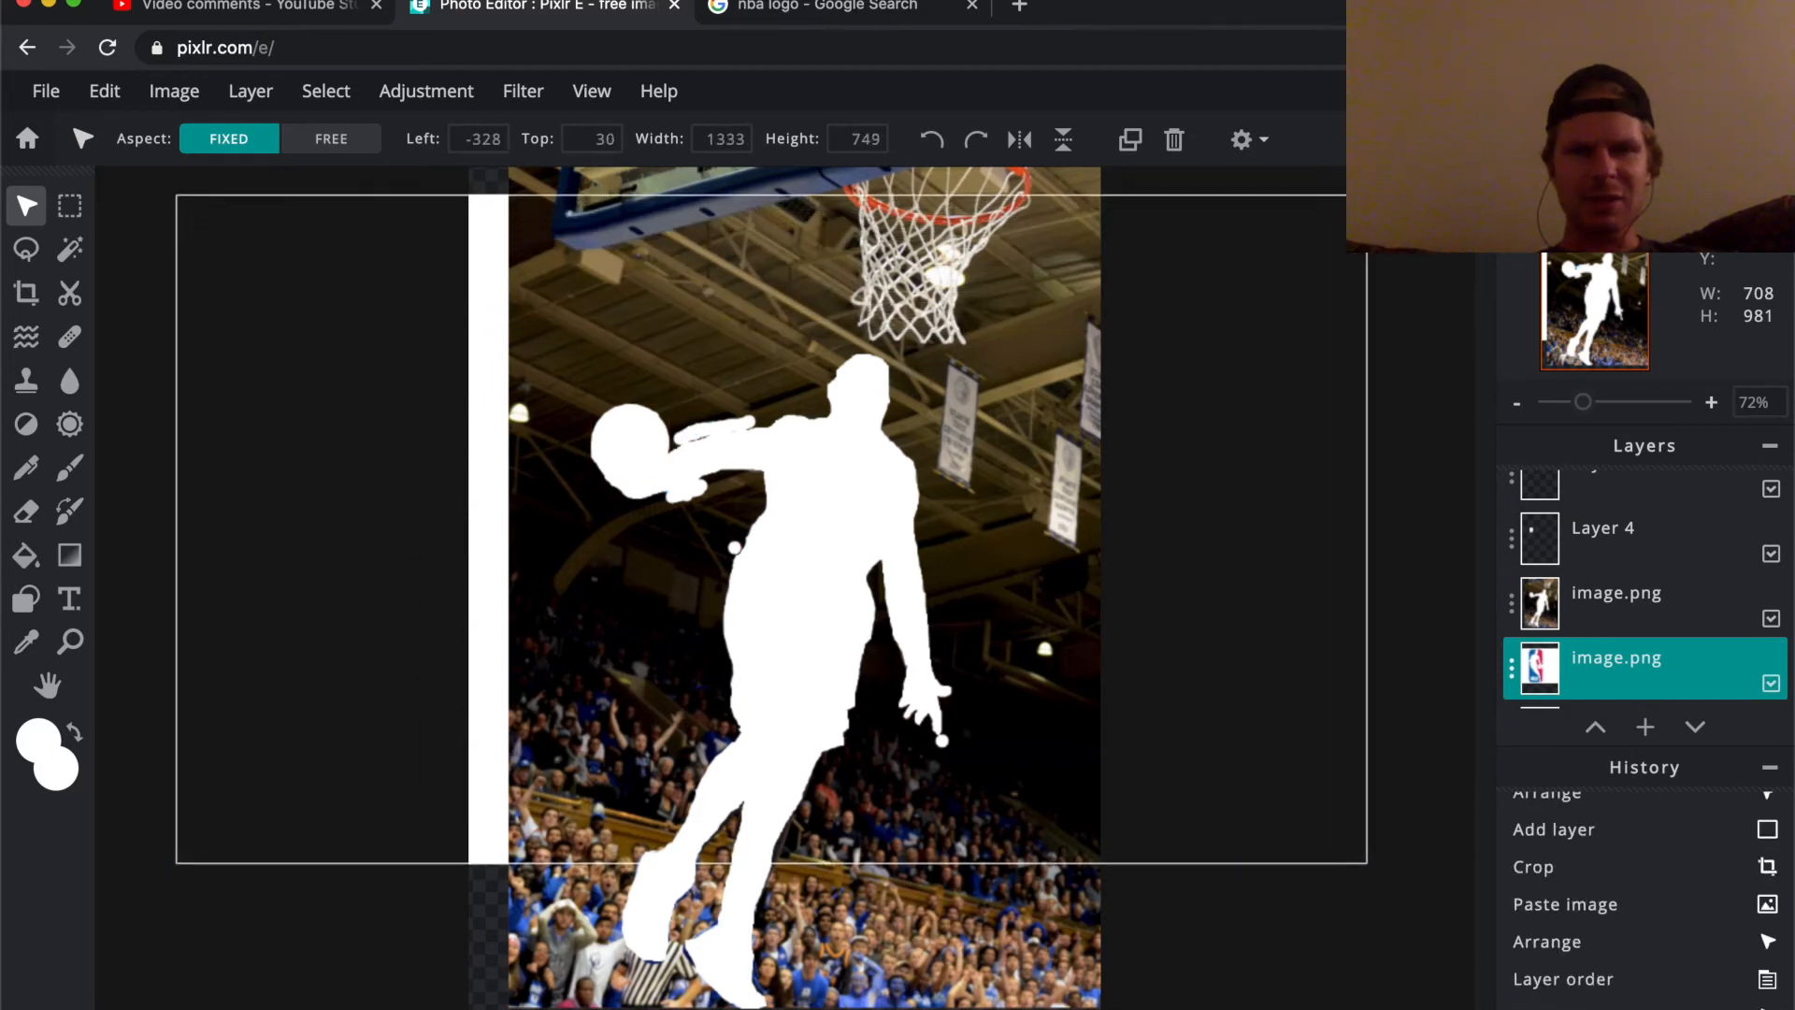
left_click_drag(1371, 860, 1479, 957)
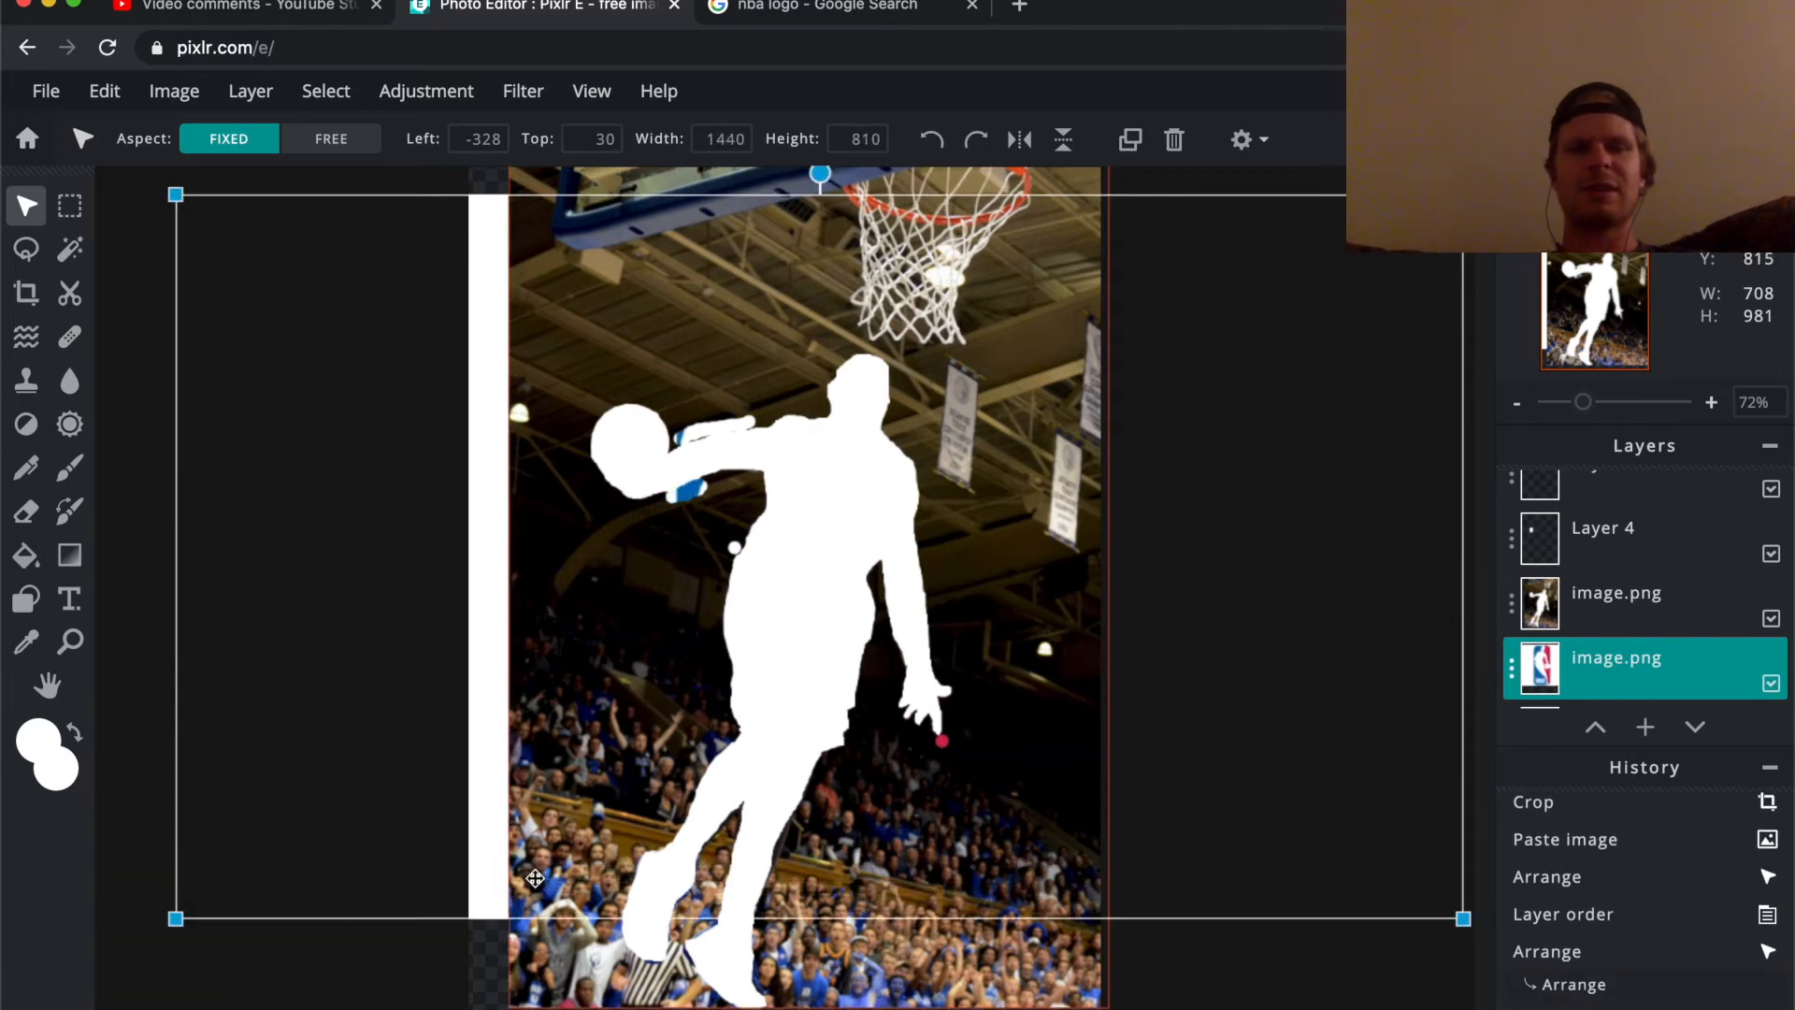
left_click_drag(176, 918, 144, 935)
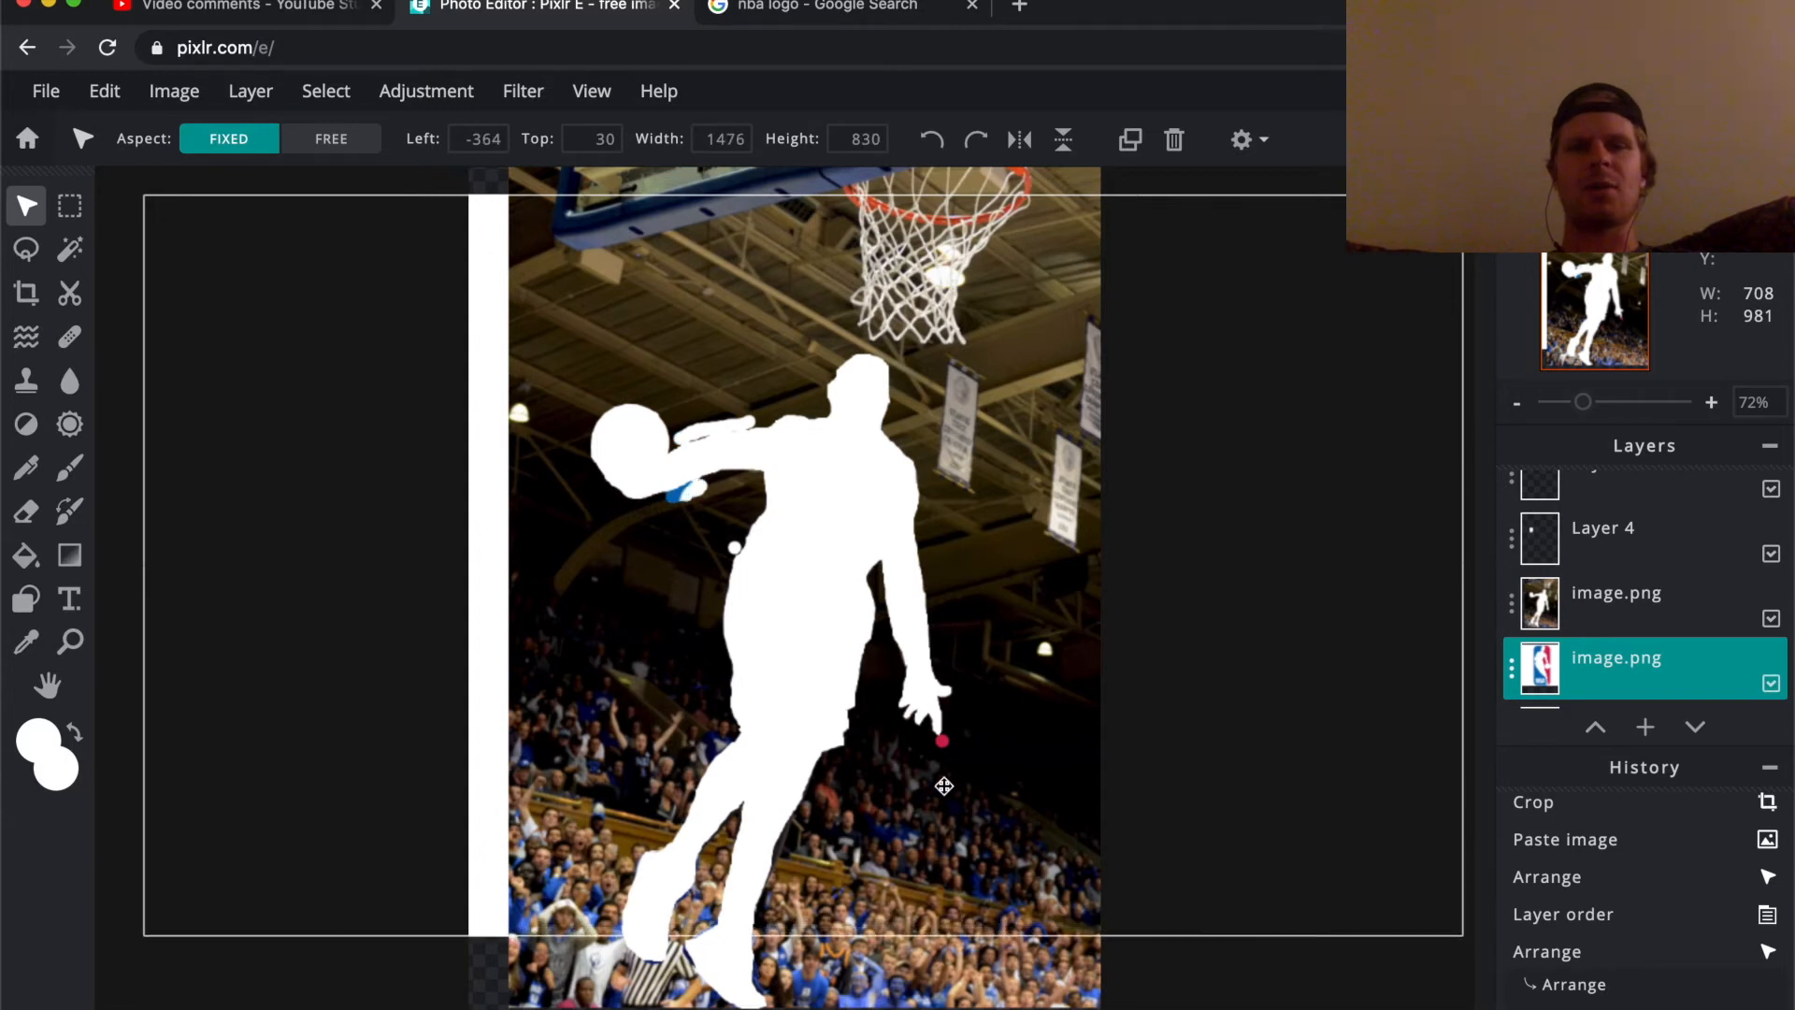
- On the player photo layer, select the white silhouette with the magic wand at tolerance 32 and invert the selection
left_click(1612, 606)
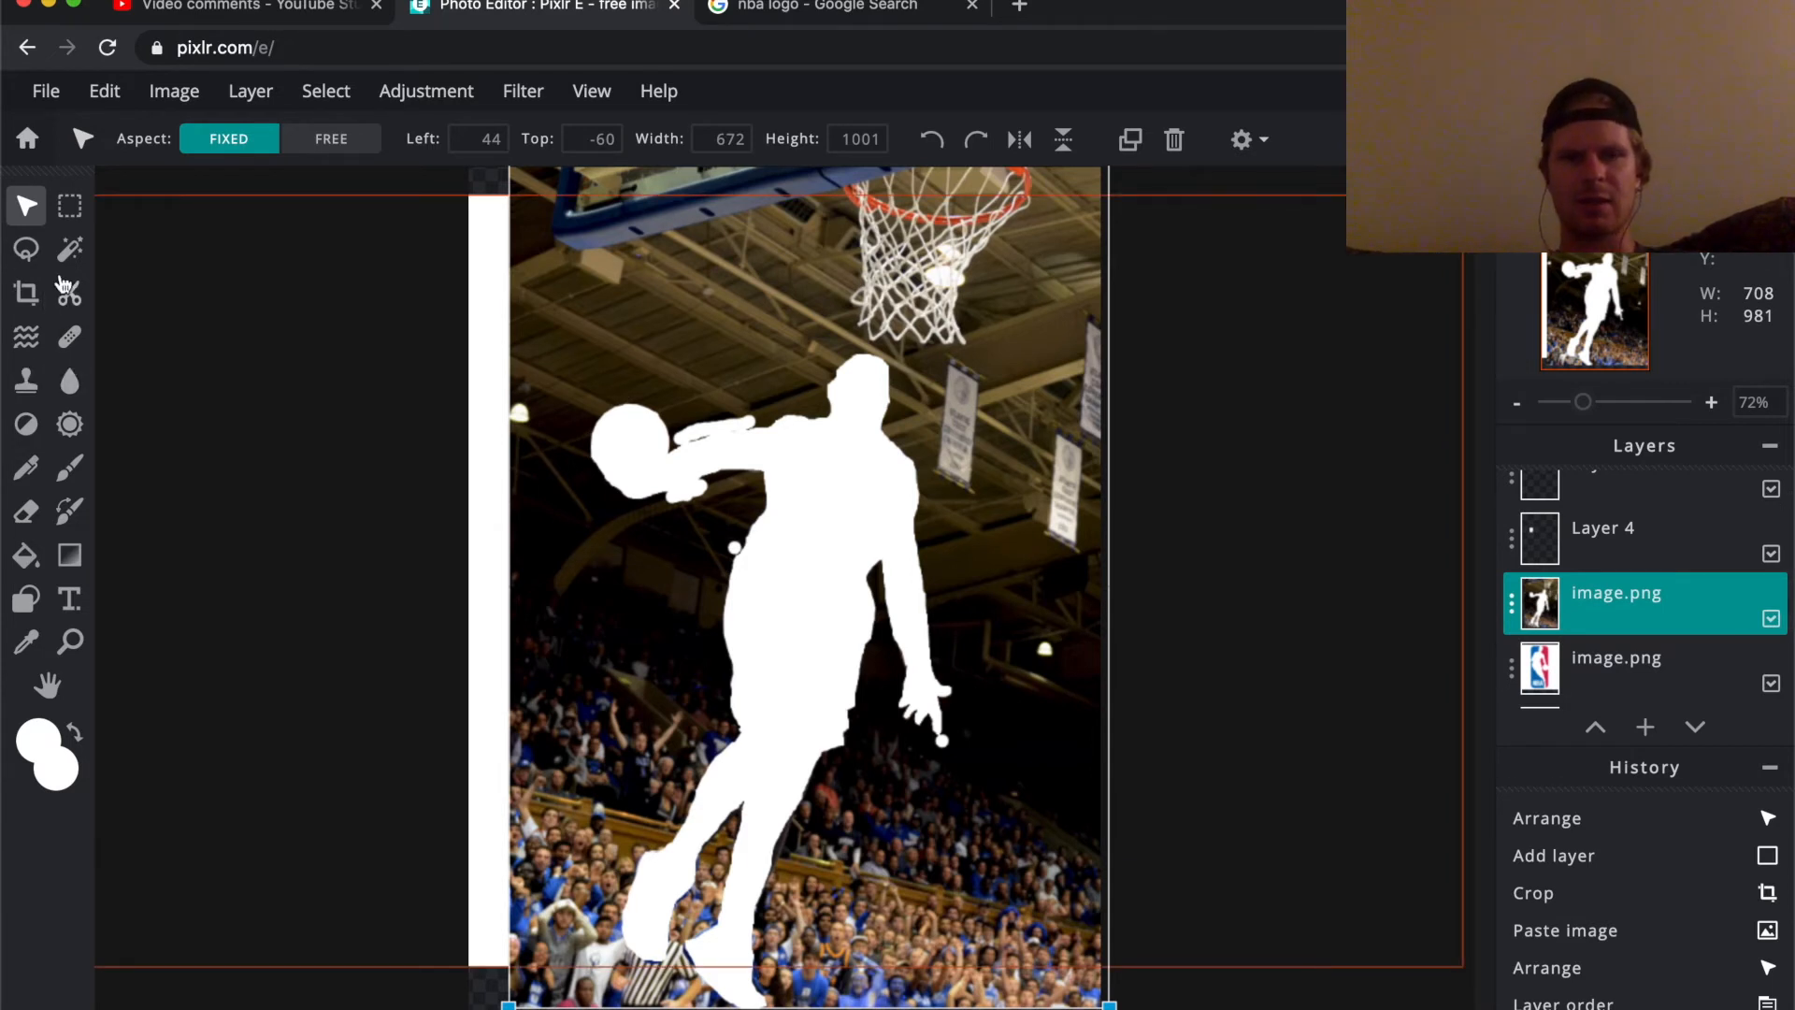
left_click(69, 249)
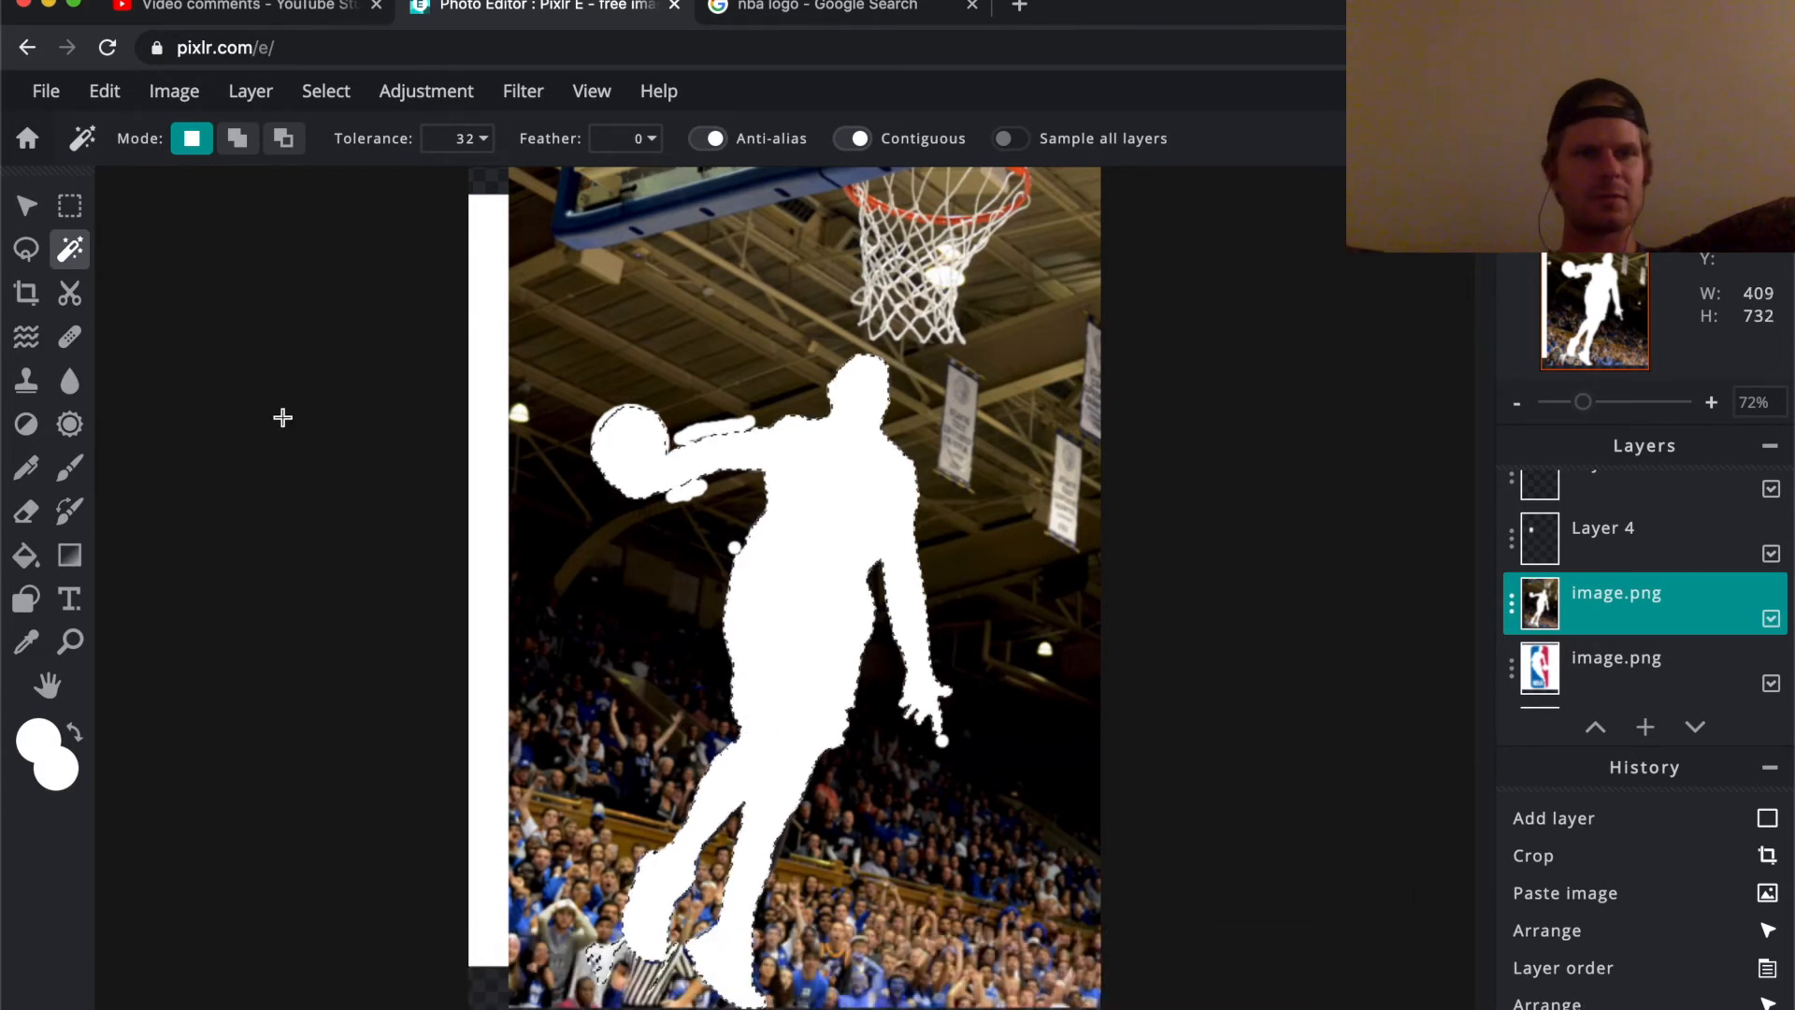
key("ctrl+shift+i")
- Erase the arena background around the player silhouette with a 400 px eraser brush
key("e")
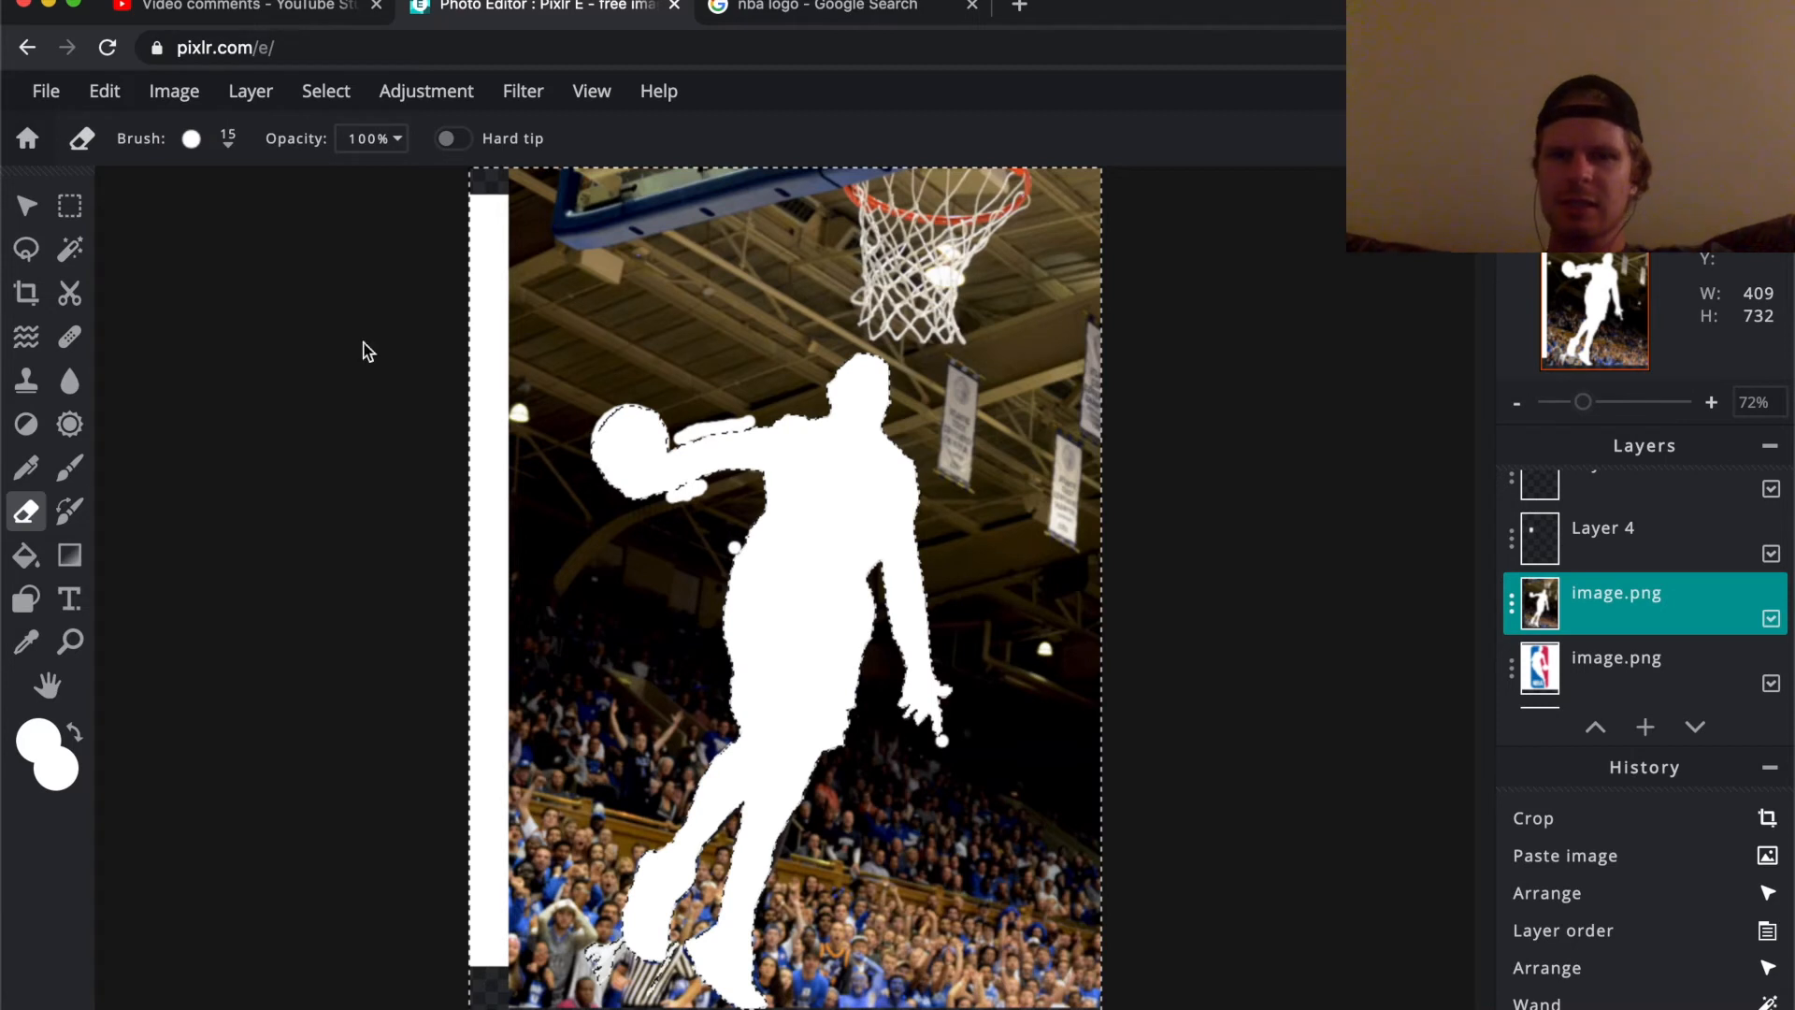
right_click(366, 352)
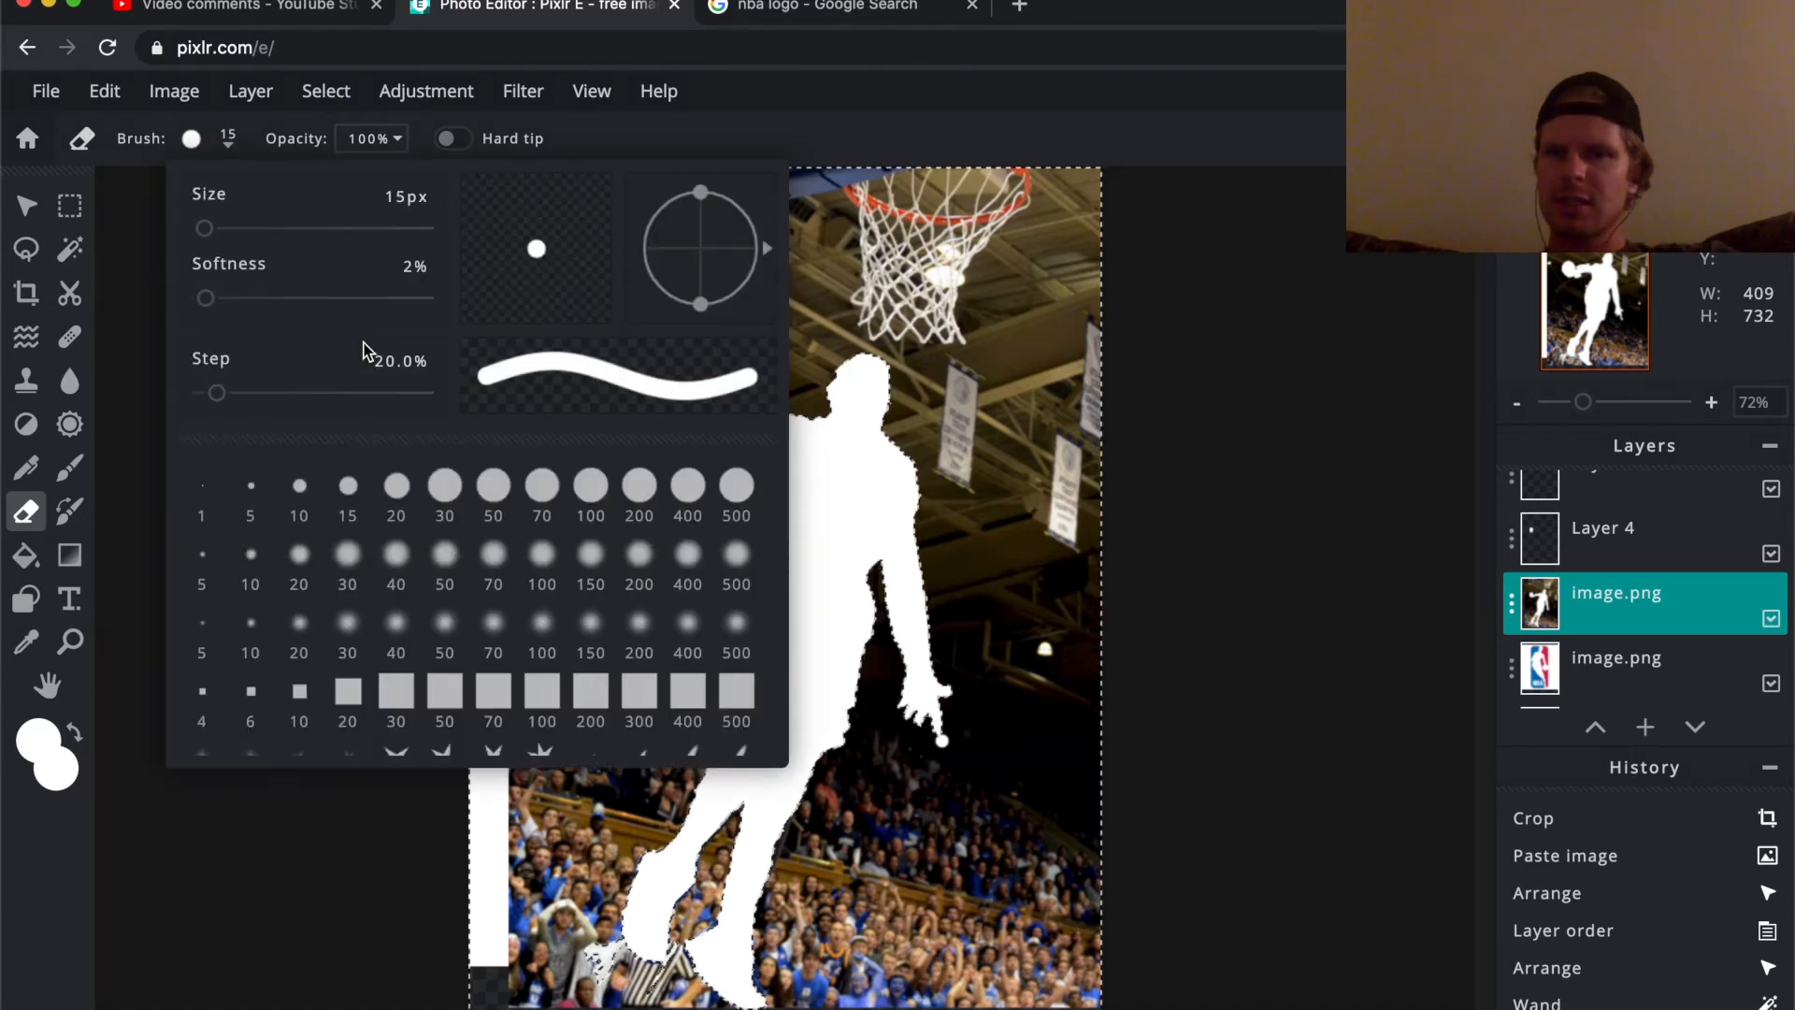
left_click(688, 485)
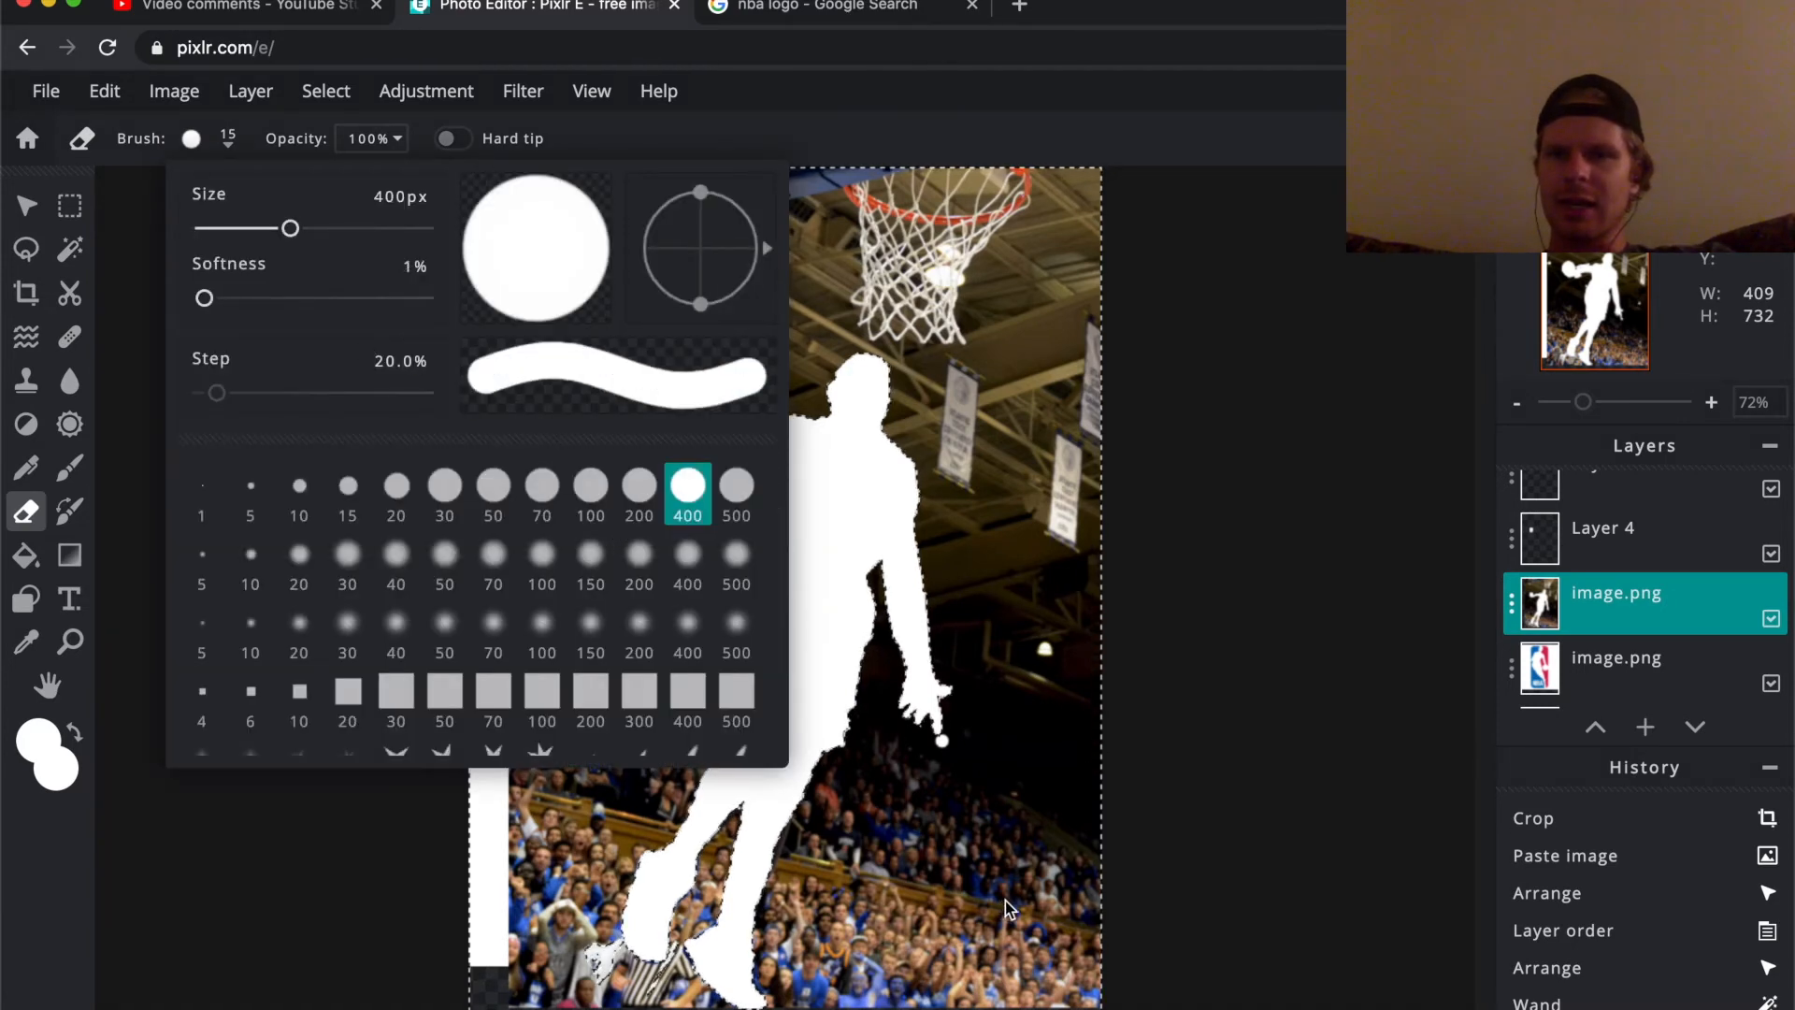
left_click(973, 898)
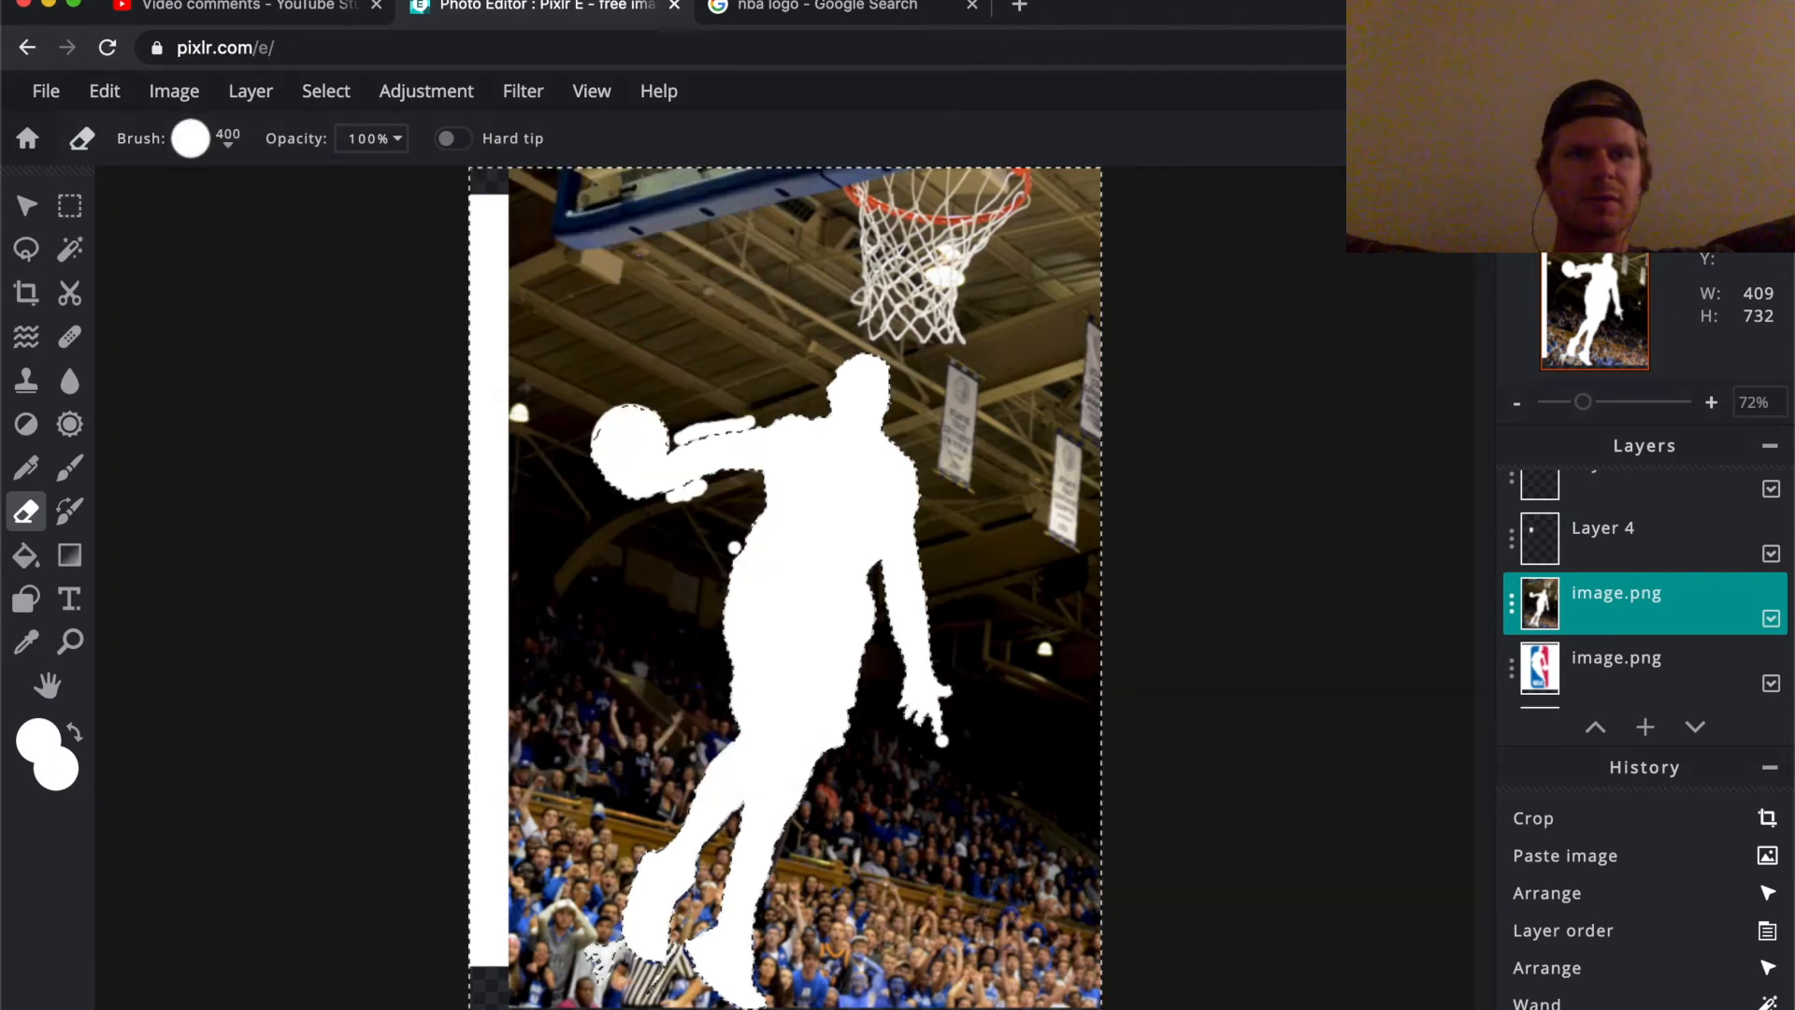
mouse_move(1047, 920)
left_mouse_down()
mouse_move(850, 861)
mouse_move(821, 881)
mouse_move(601, 861)
mouse_move(566, 250)
mouse_move(767, 131)
mouse_move(1034, 261)
mouse_move(961, 657)
mouse_move(1001, 733)
mouse_move(754, 401)
mouse_move(745, 300)
mouse_move(615, 578)
mouse_move(580, 821)
mouse_move(501, 961)
mouse_move(821, 982)
mouse_move(1165, 771)
mouse_move(988, 537)
mouse_move(808, 406)
mouse_move(513, 366)
mouse_move(699, 502)
mouse_move(878, 585)
mouse_move(973, 605)
mouse_move(924, 564)
left_mouse_up()
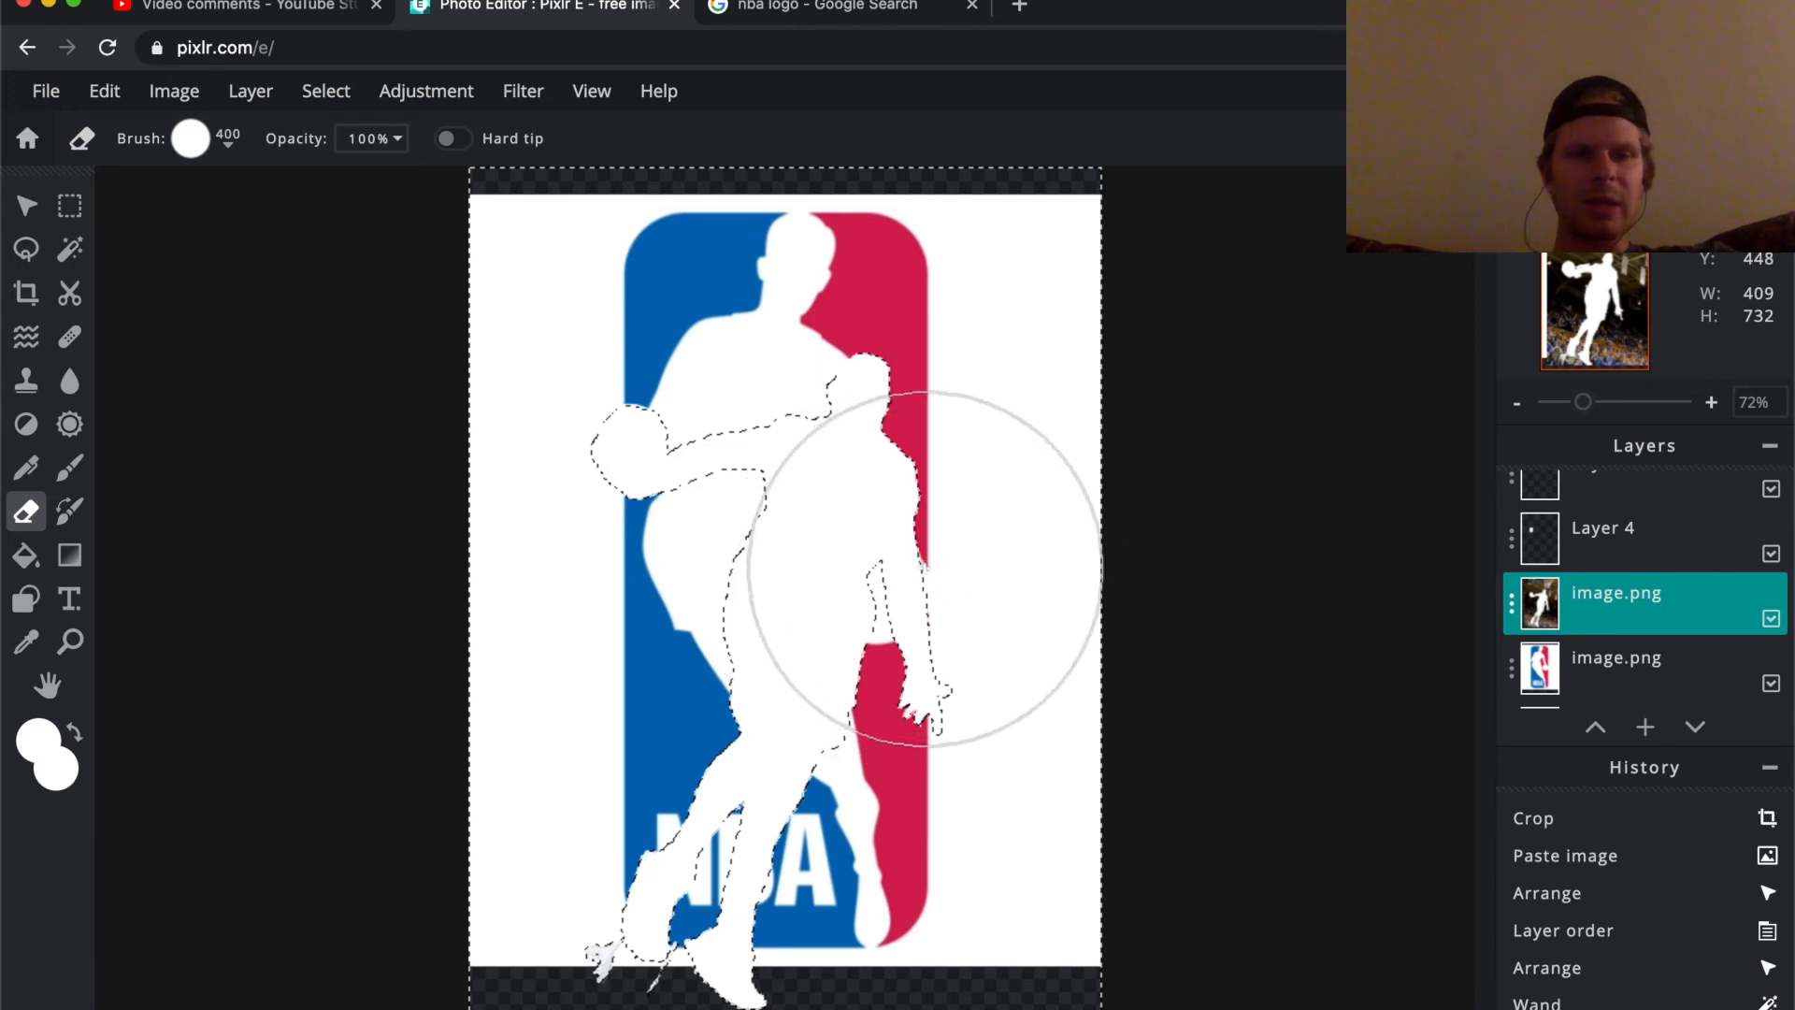
- Deselect, hide the silhouette and ball layers, and paint the logo's NBA lettering and the player's left part blue with a 100 px brush
left_click(28, 208)
left_click_drag(822, 592, 830, 542)
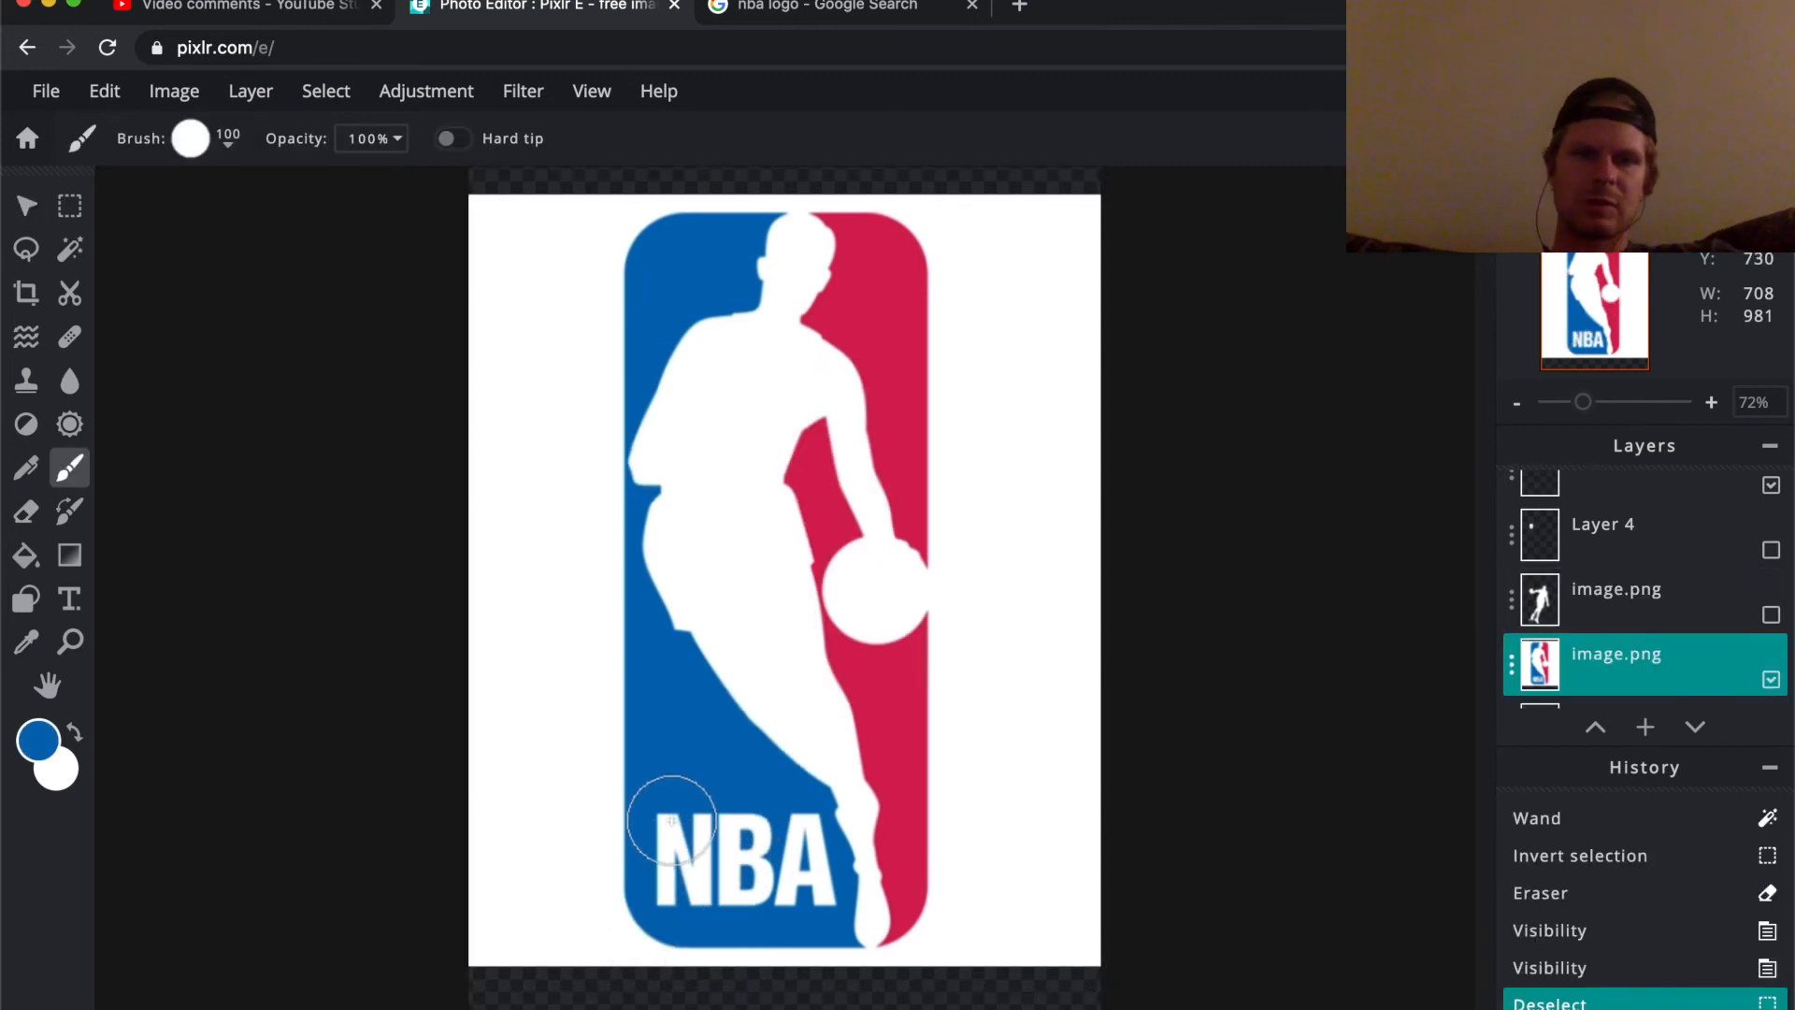
mouse_move(673, 801)
left_mouse_down()
mouse_move(685, 857)
mouse_move(661, 854)
mouse_move(801, 873)
left_mouse_up()
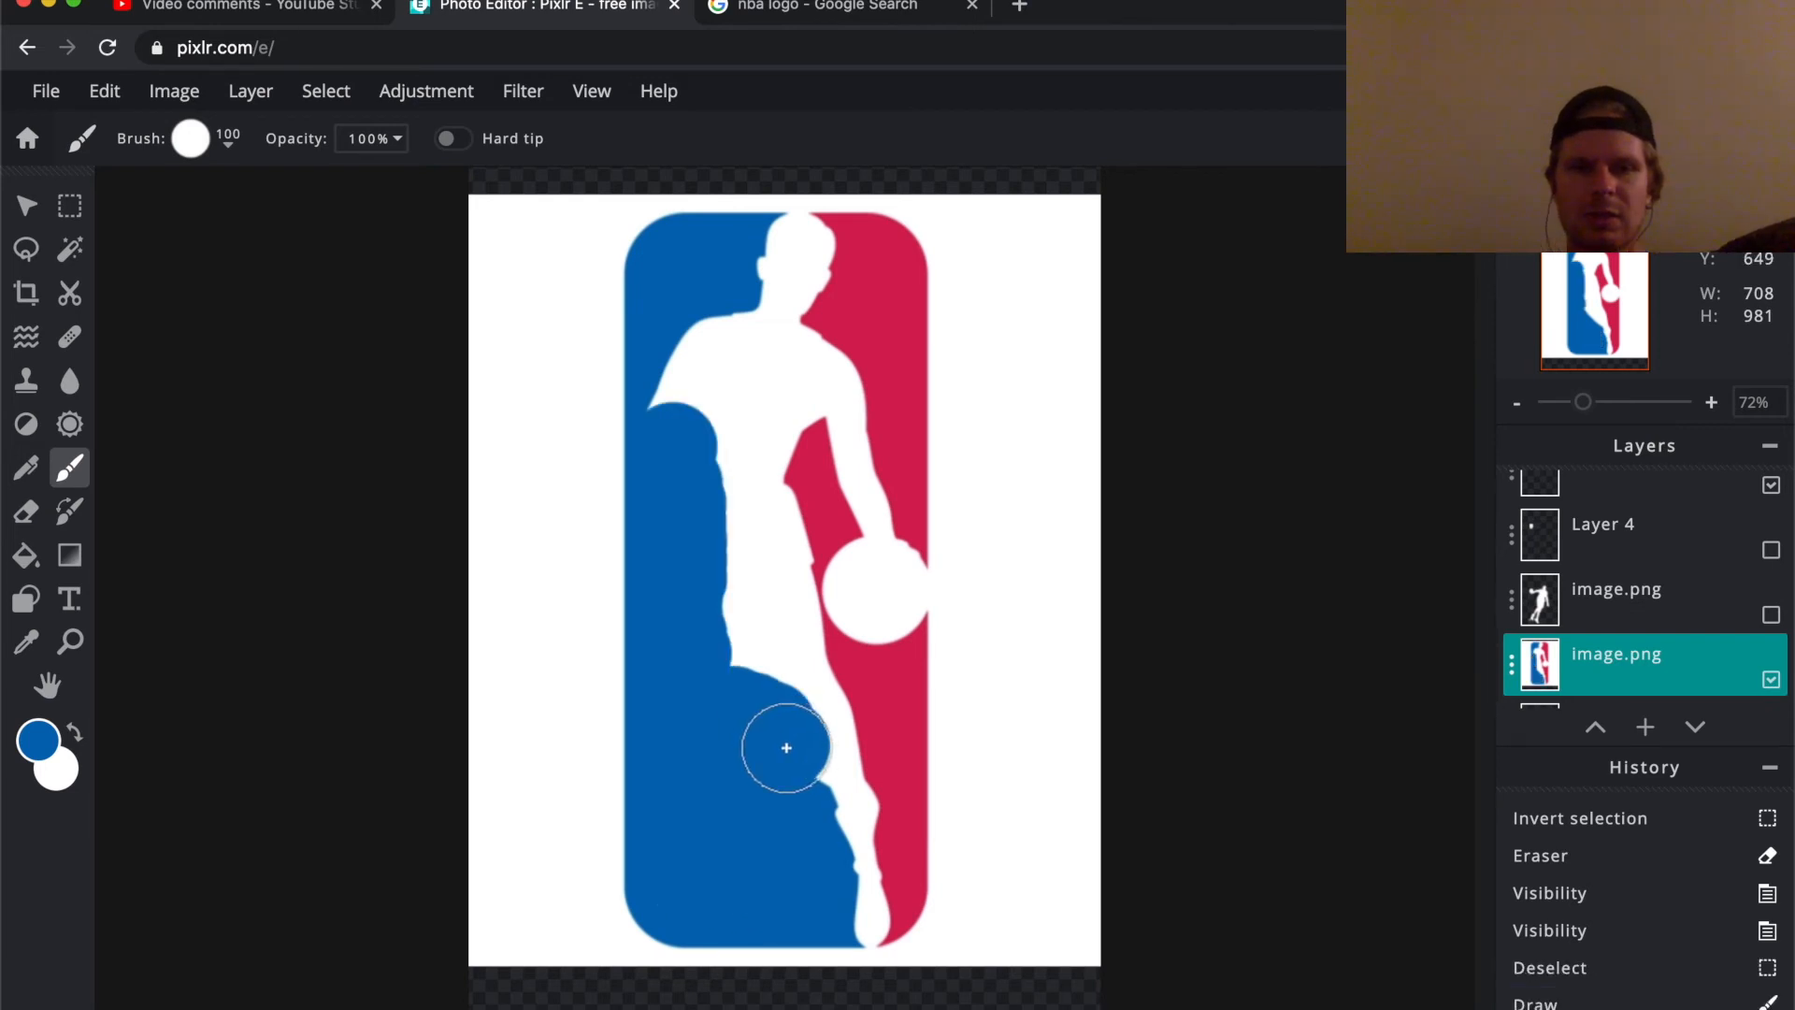
mouse_move(789, 742)
left_mouse_down()
mouse_move(749, 560)
mouse_move(756, 259)
mouse_move(774, 259)
mouse_move(707, 310)
mouse_move(689, 392)
left_mouse_up()
- Sample the logo's red and paint over the remaining white player and ball with the 100 px brush
key("i")
left_click(897, 688)
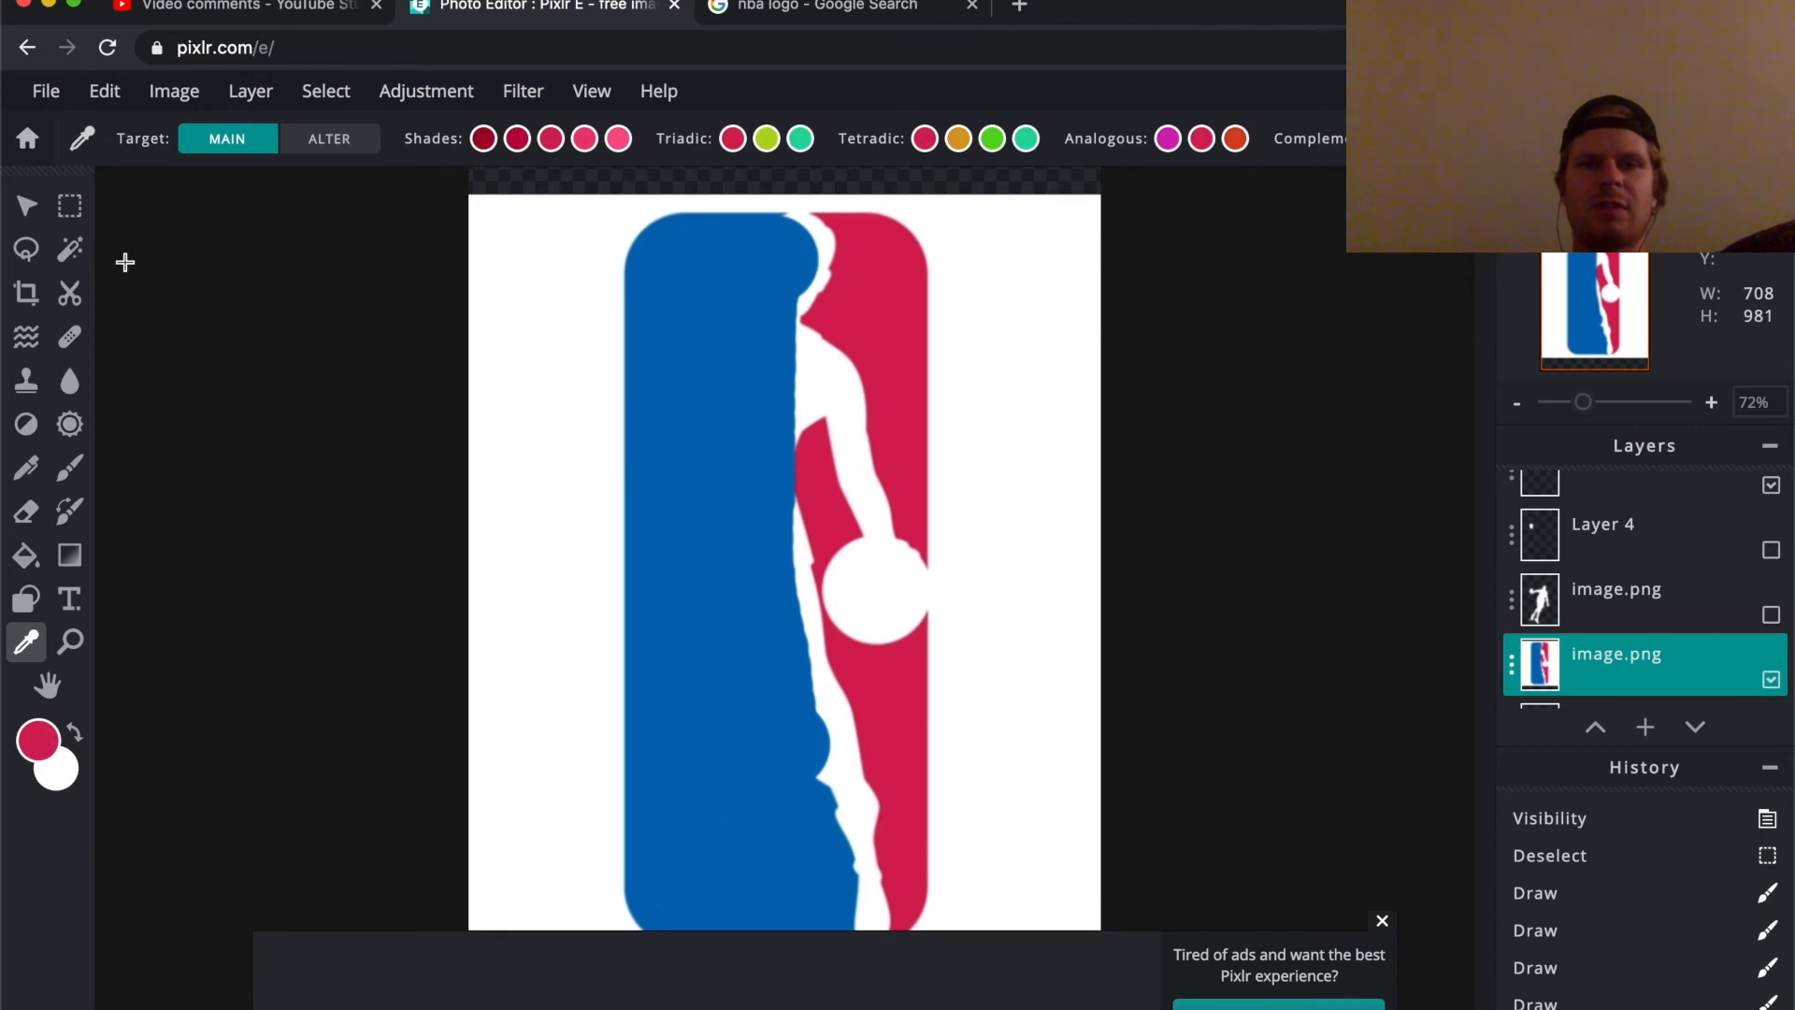
left_click(71, 467)
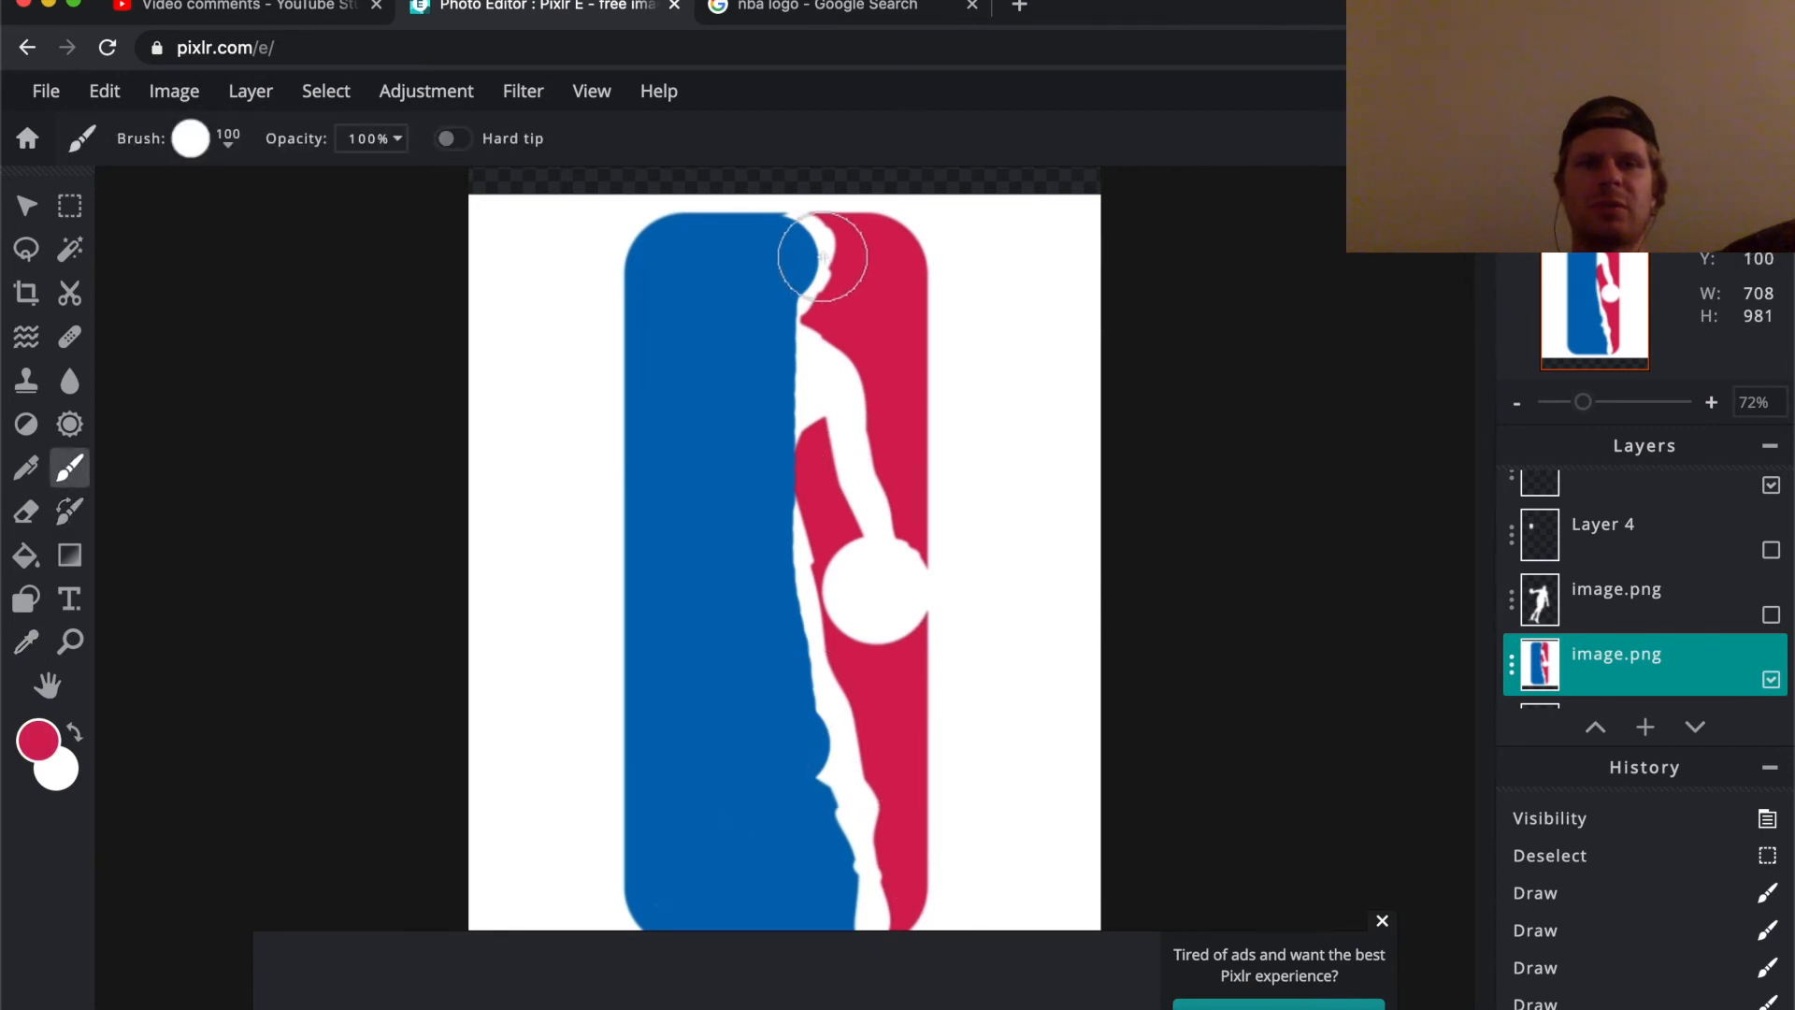
mouse_move(829, 250)
left_mouse_down()
mouse_move(845, 524)
mouse_move(826, 589)
mouse_move(821, 452)
mouse_move(832, 798)
left_mouse_up()
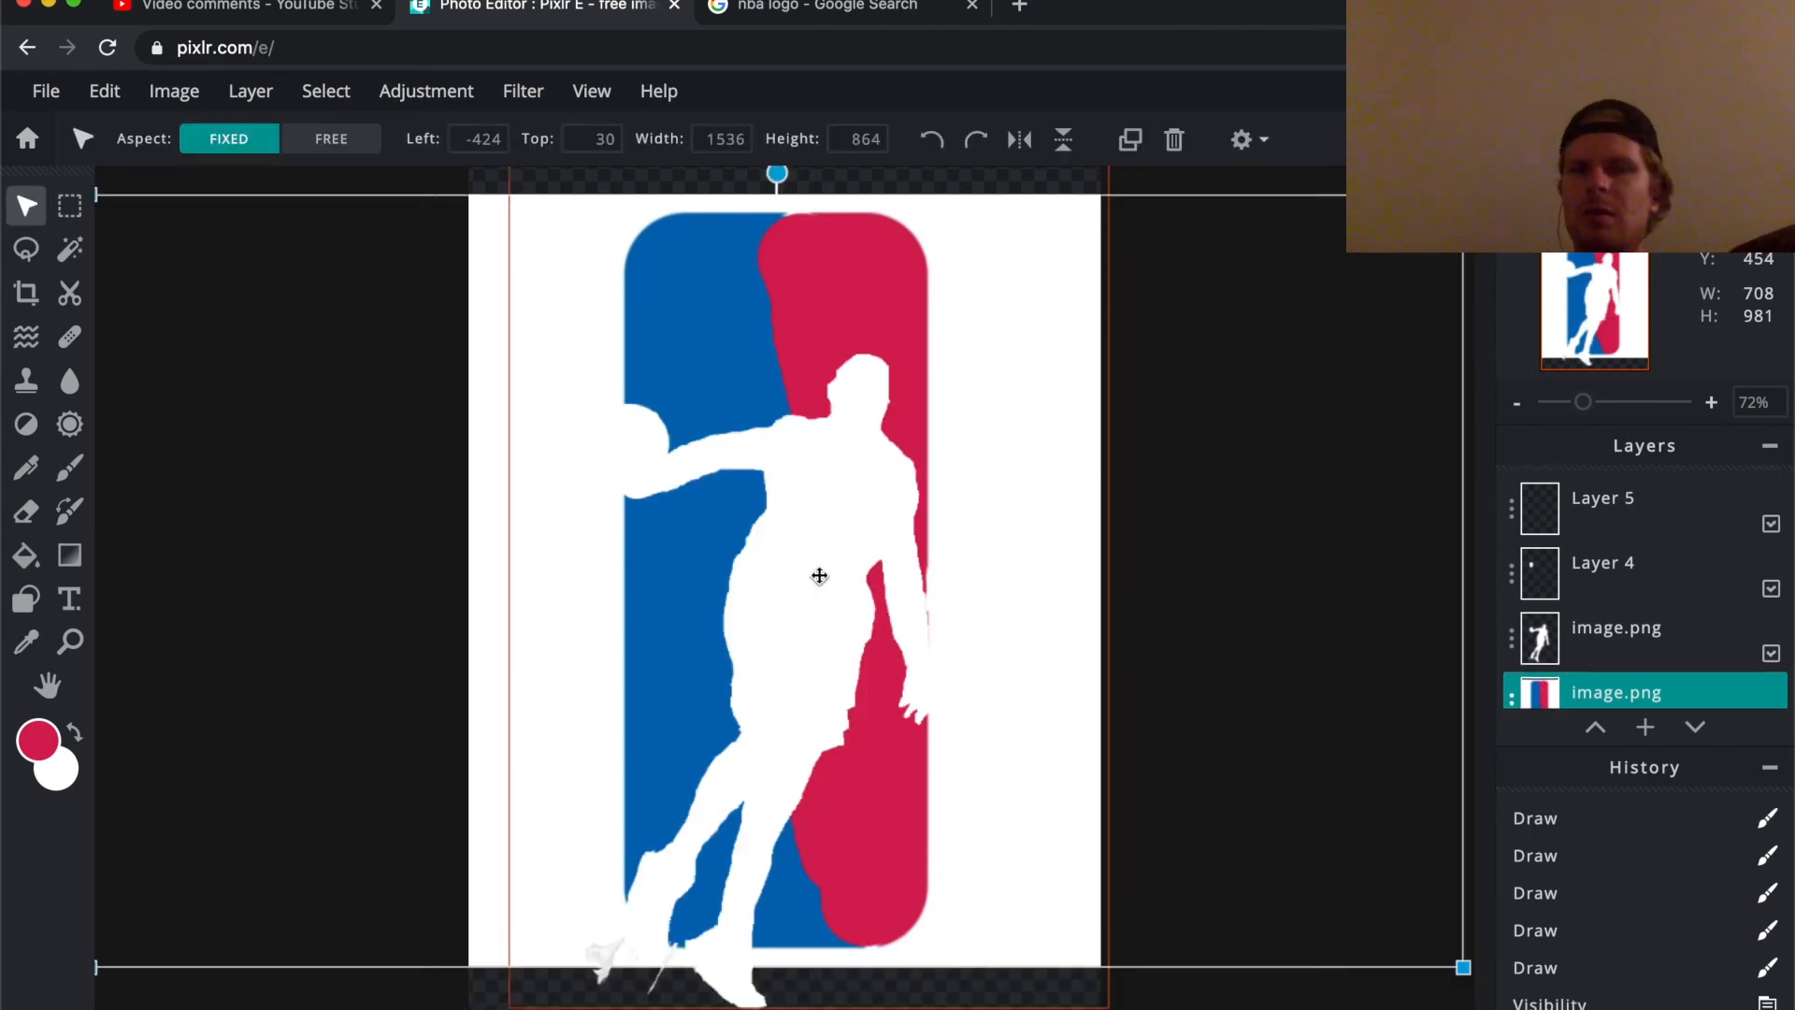
- Show the silhouette and ball layers again and scale the silhouette layer to about 595 by 886 px inside the logo
left_click(817, 566)
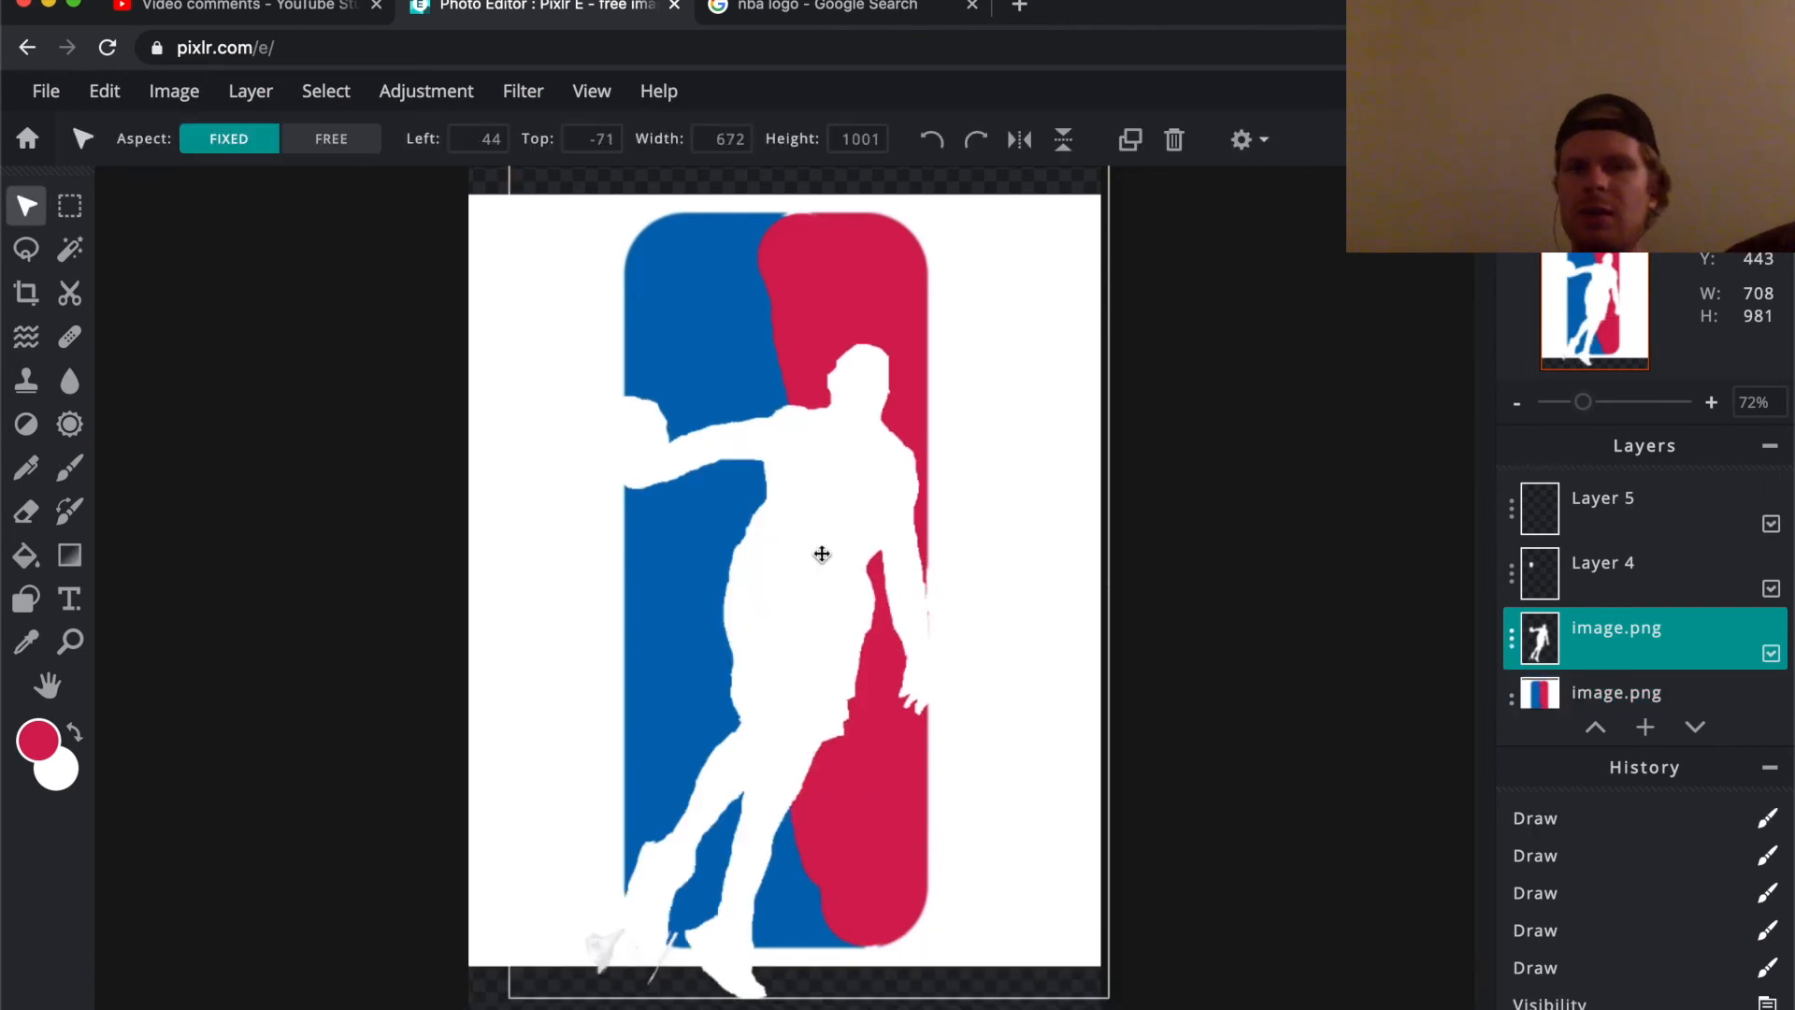
mouse_move(836, 520)
left_mouse_down()
mouse_move(845, 489)
mouse_move(860, 497)
mouse_move(841, 493)
left_mouse_up()
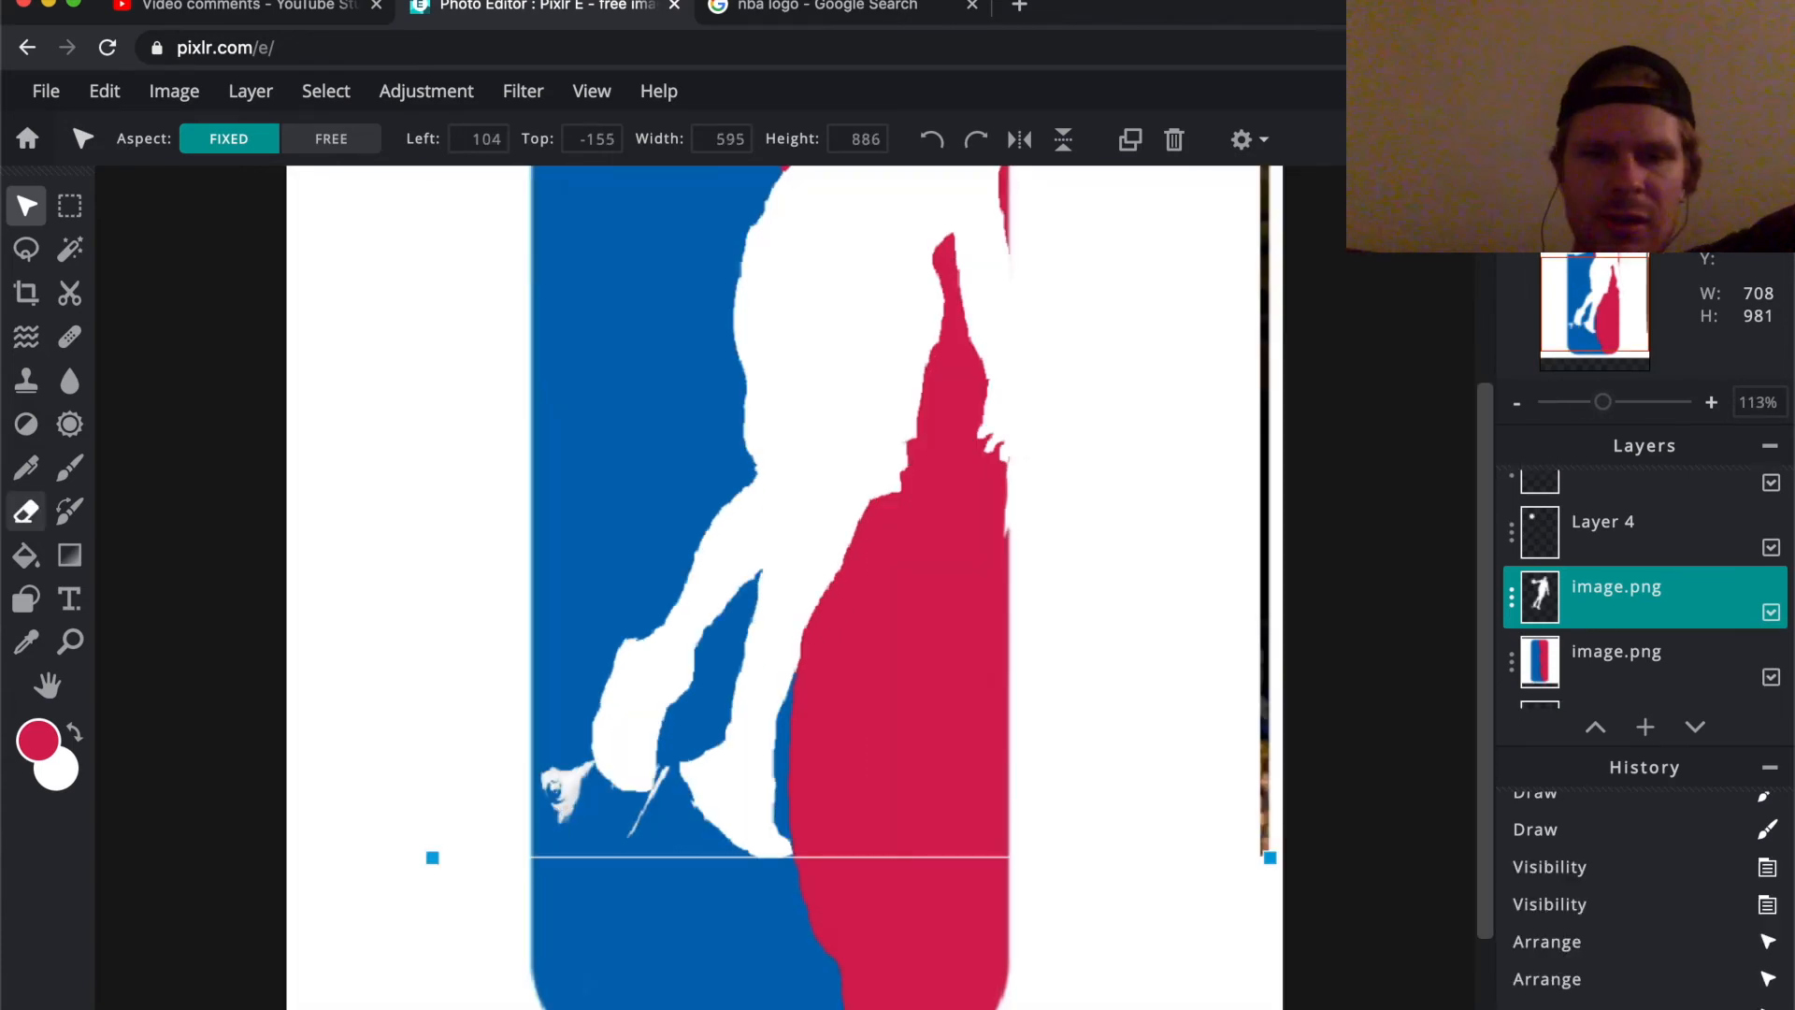
- Undo the last shift of the silhouette and erase the leftover crowd scraps around the shoes with a 30 px eraser
left_click(27, 511)
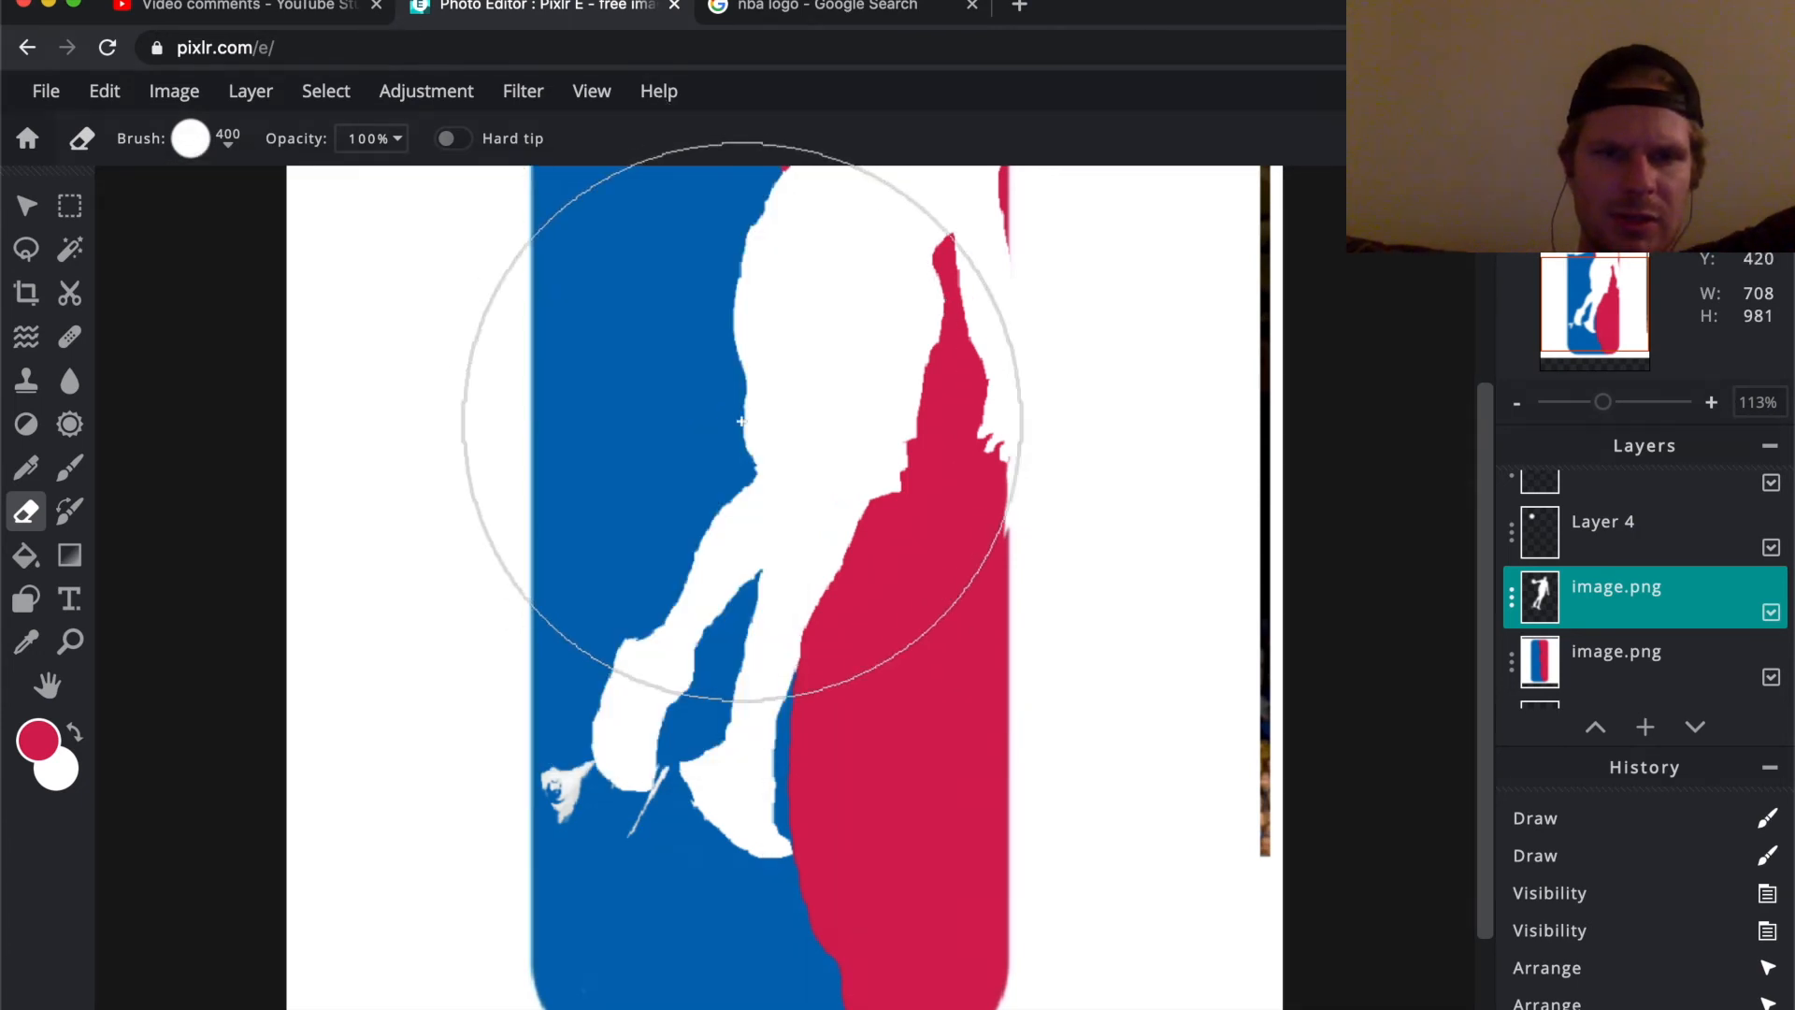
key("ctrl+z")
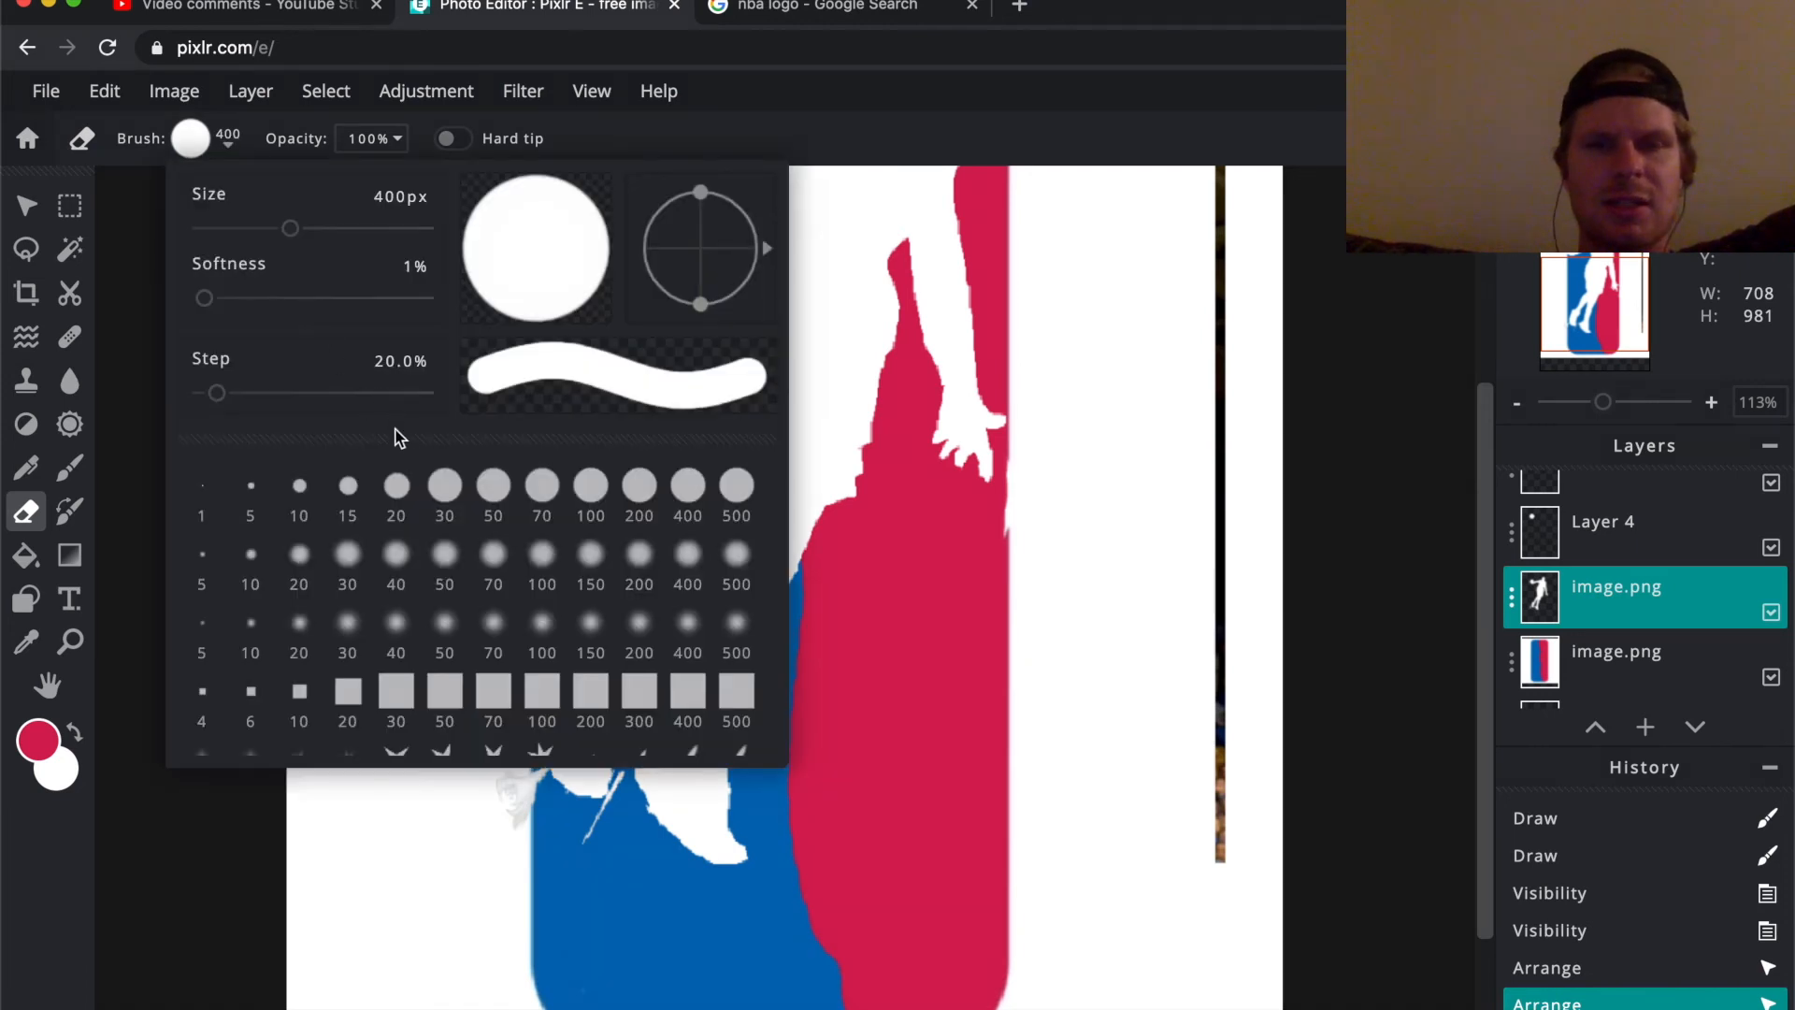
left_click(438, 485)
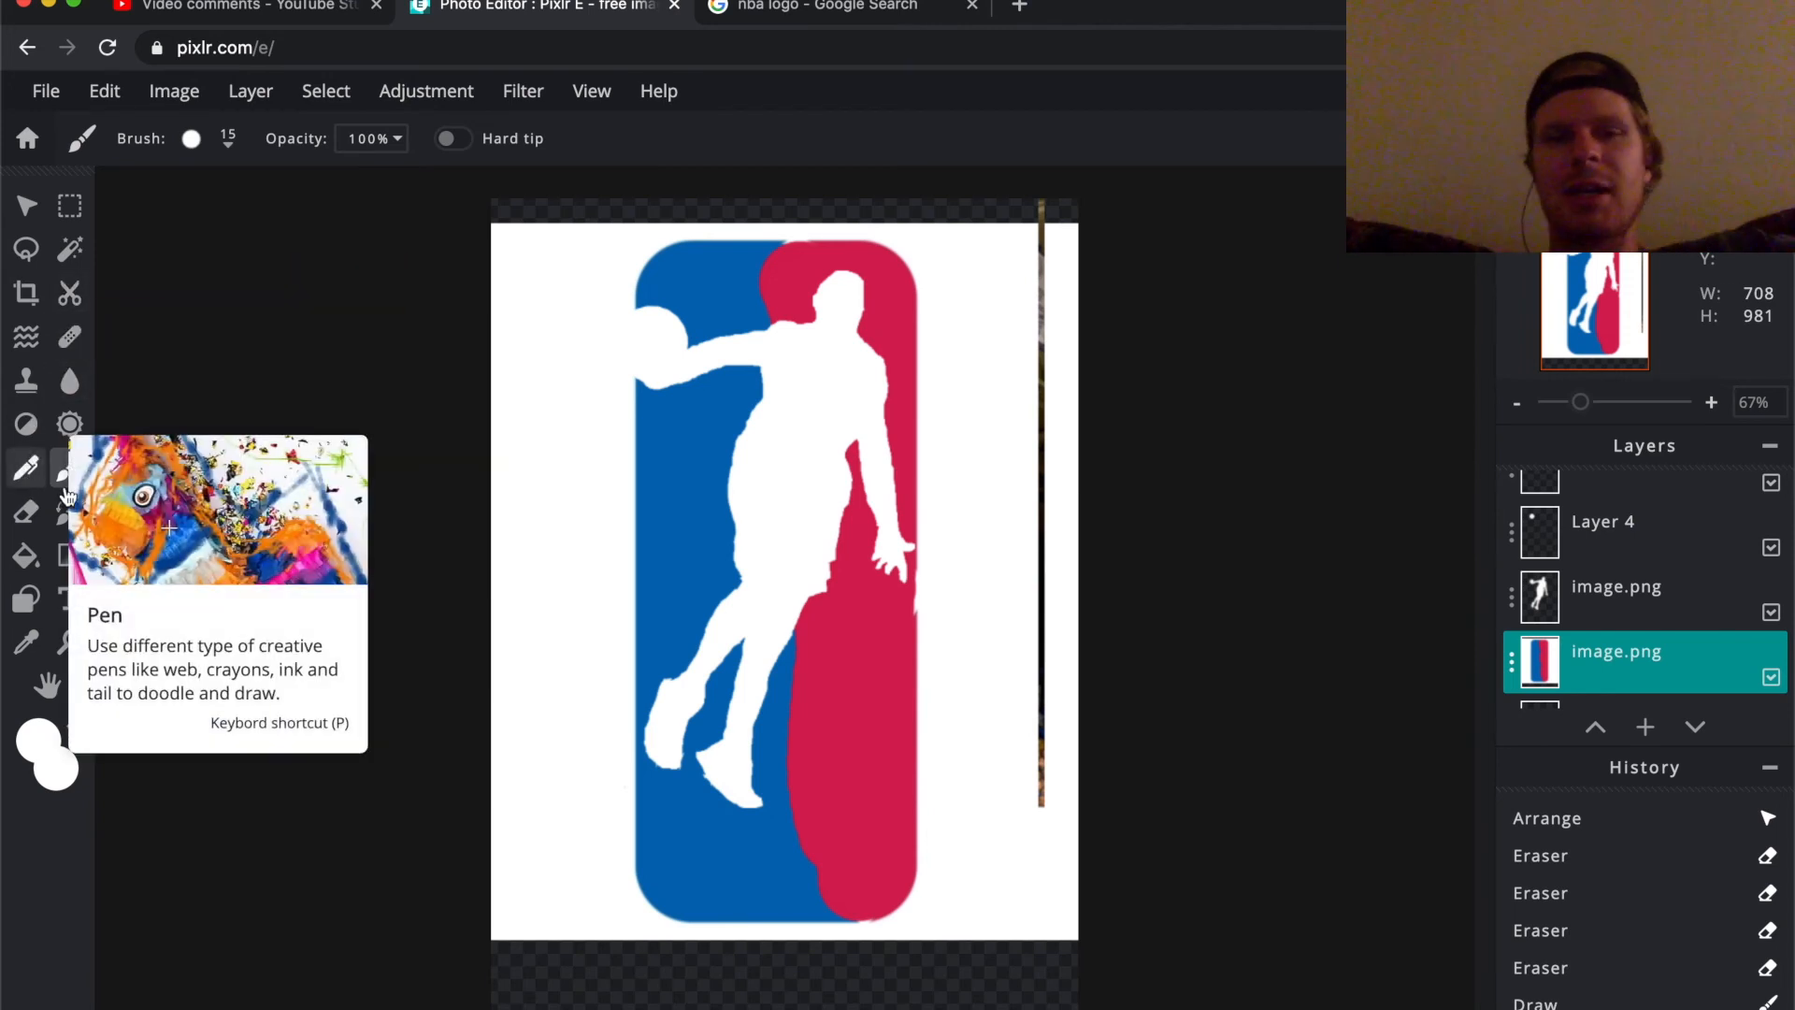
- Sample the logo's blue and paint a straight slanted edge between the blue and red halves with a 15 px brush, covering the red remnants beside it
key("i")
left_click(711, 320)
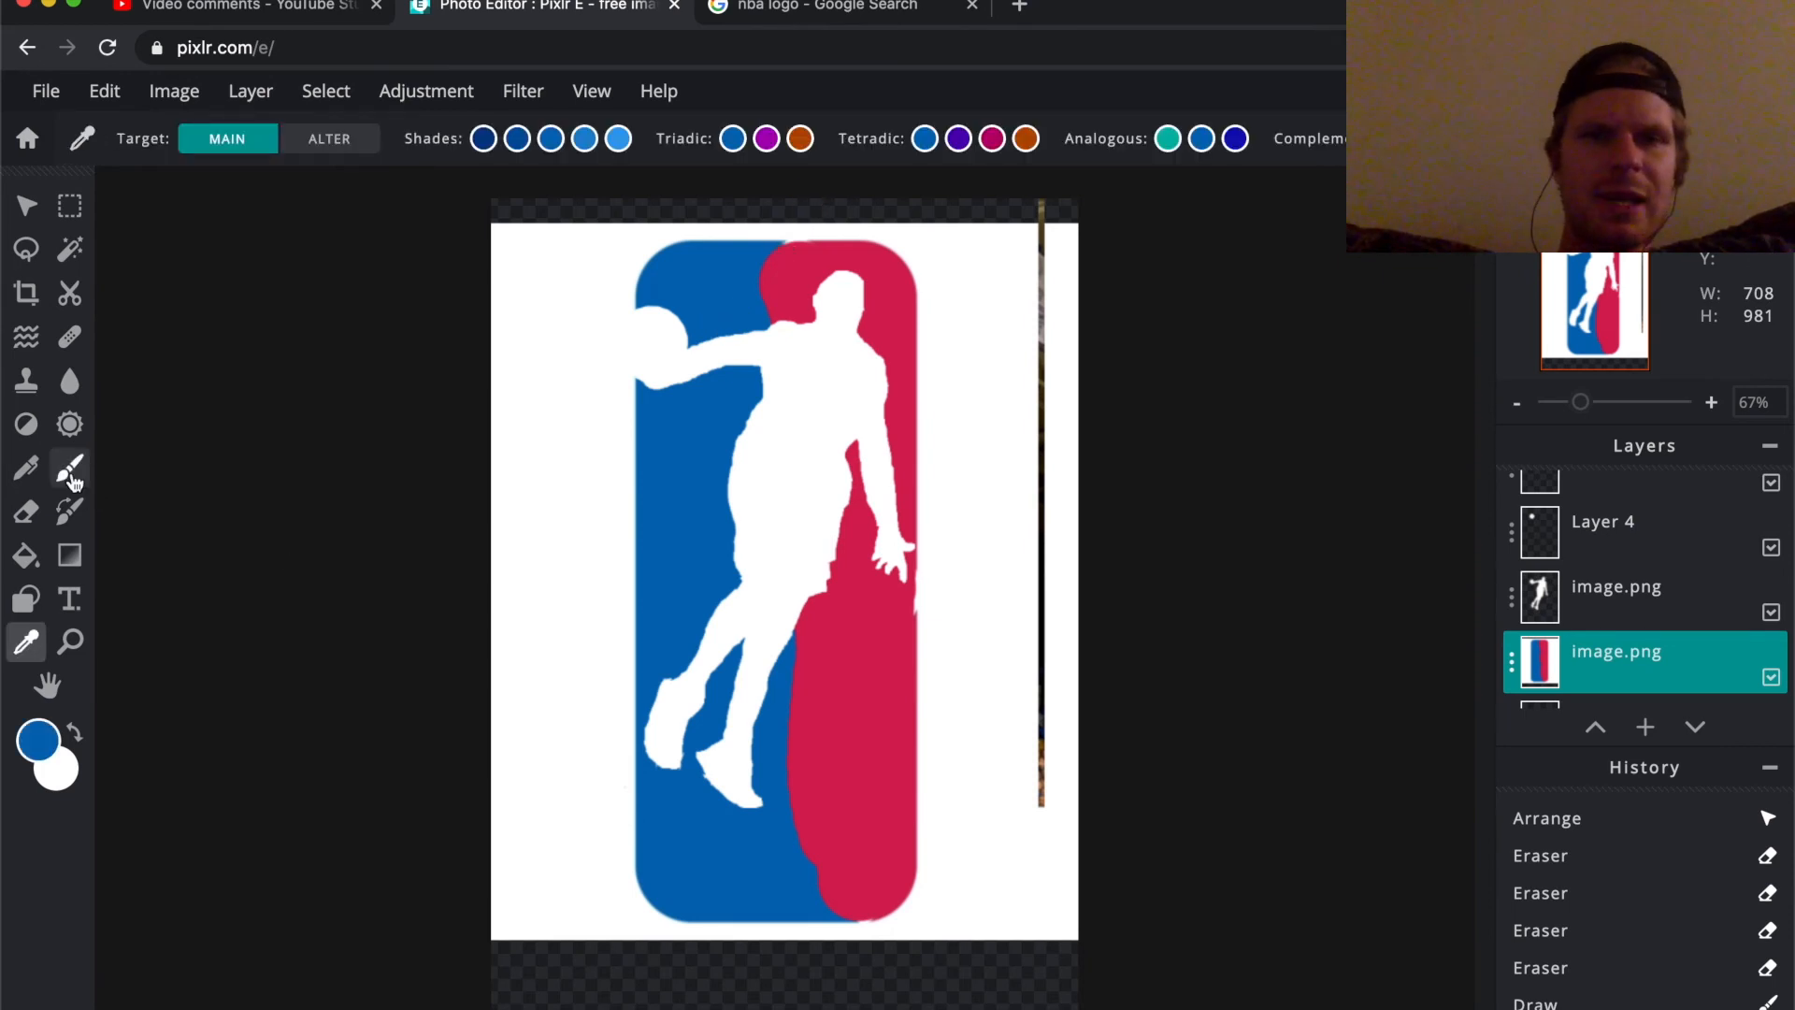
left_click(71, 469)
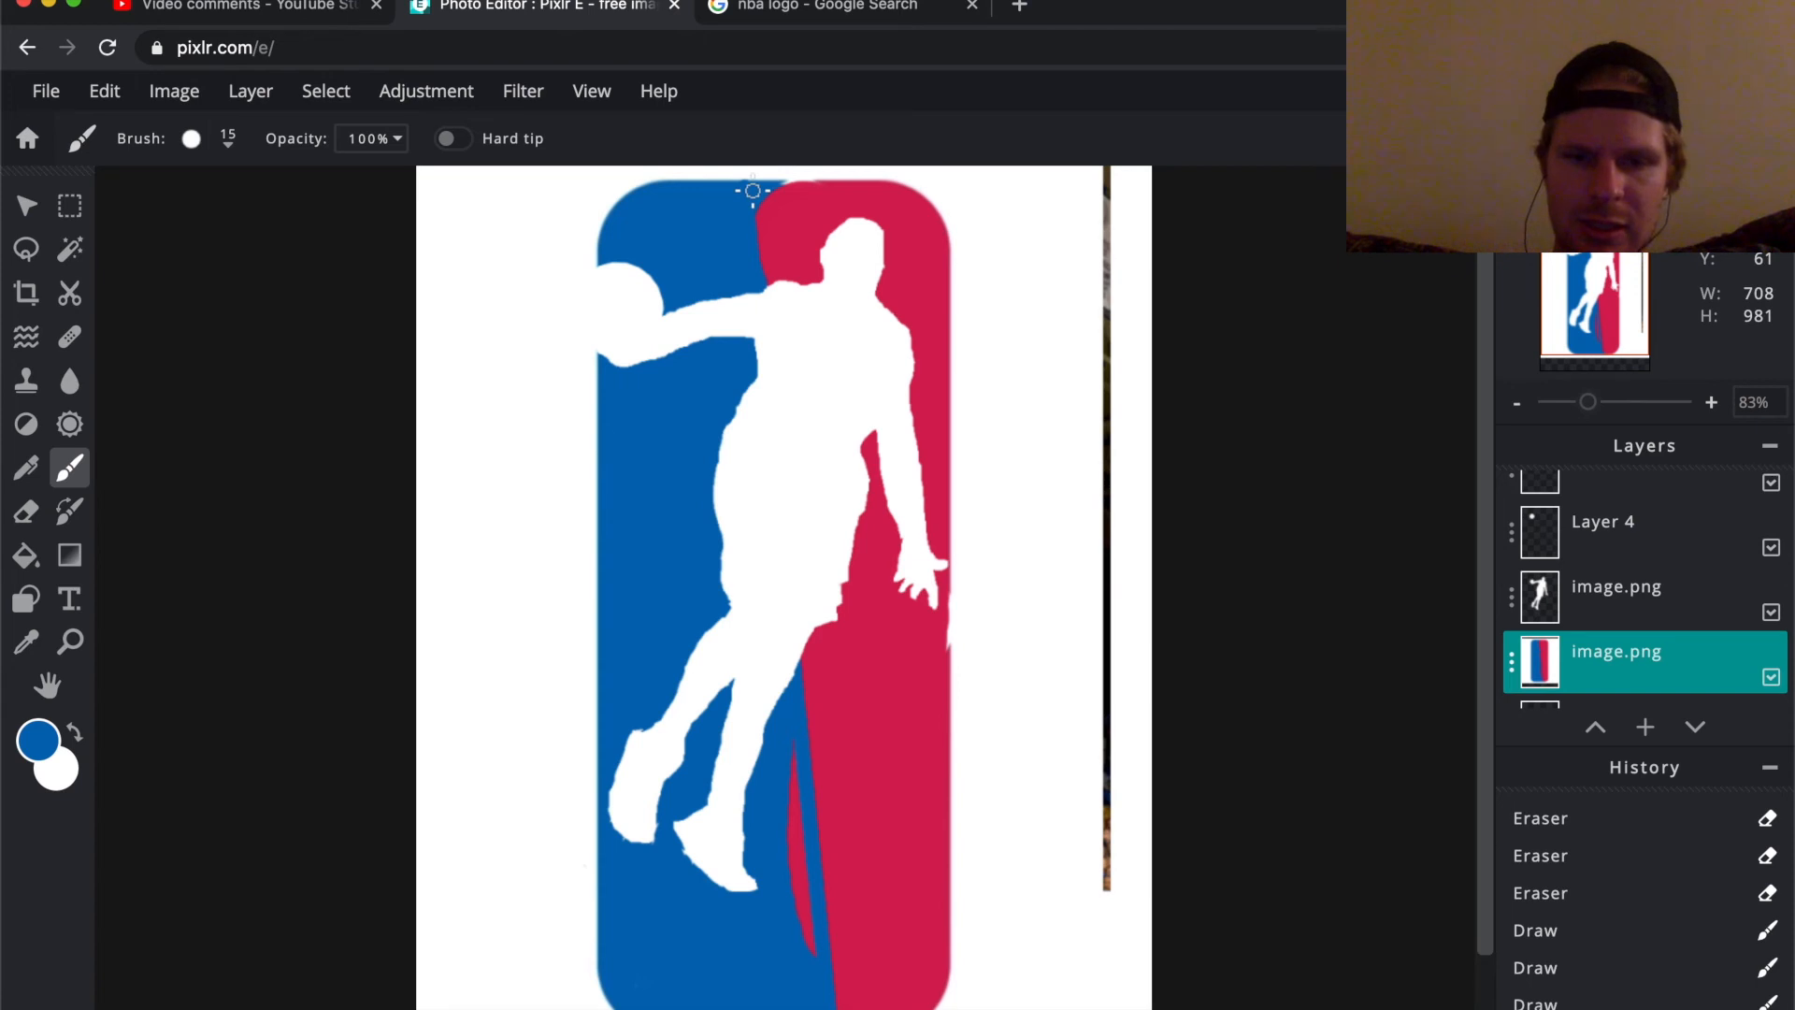
key("super+z")
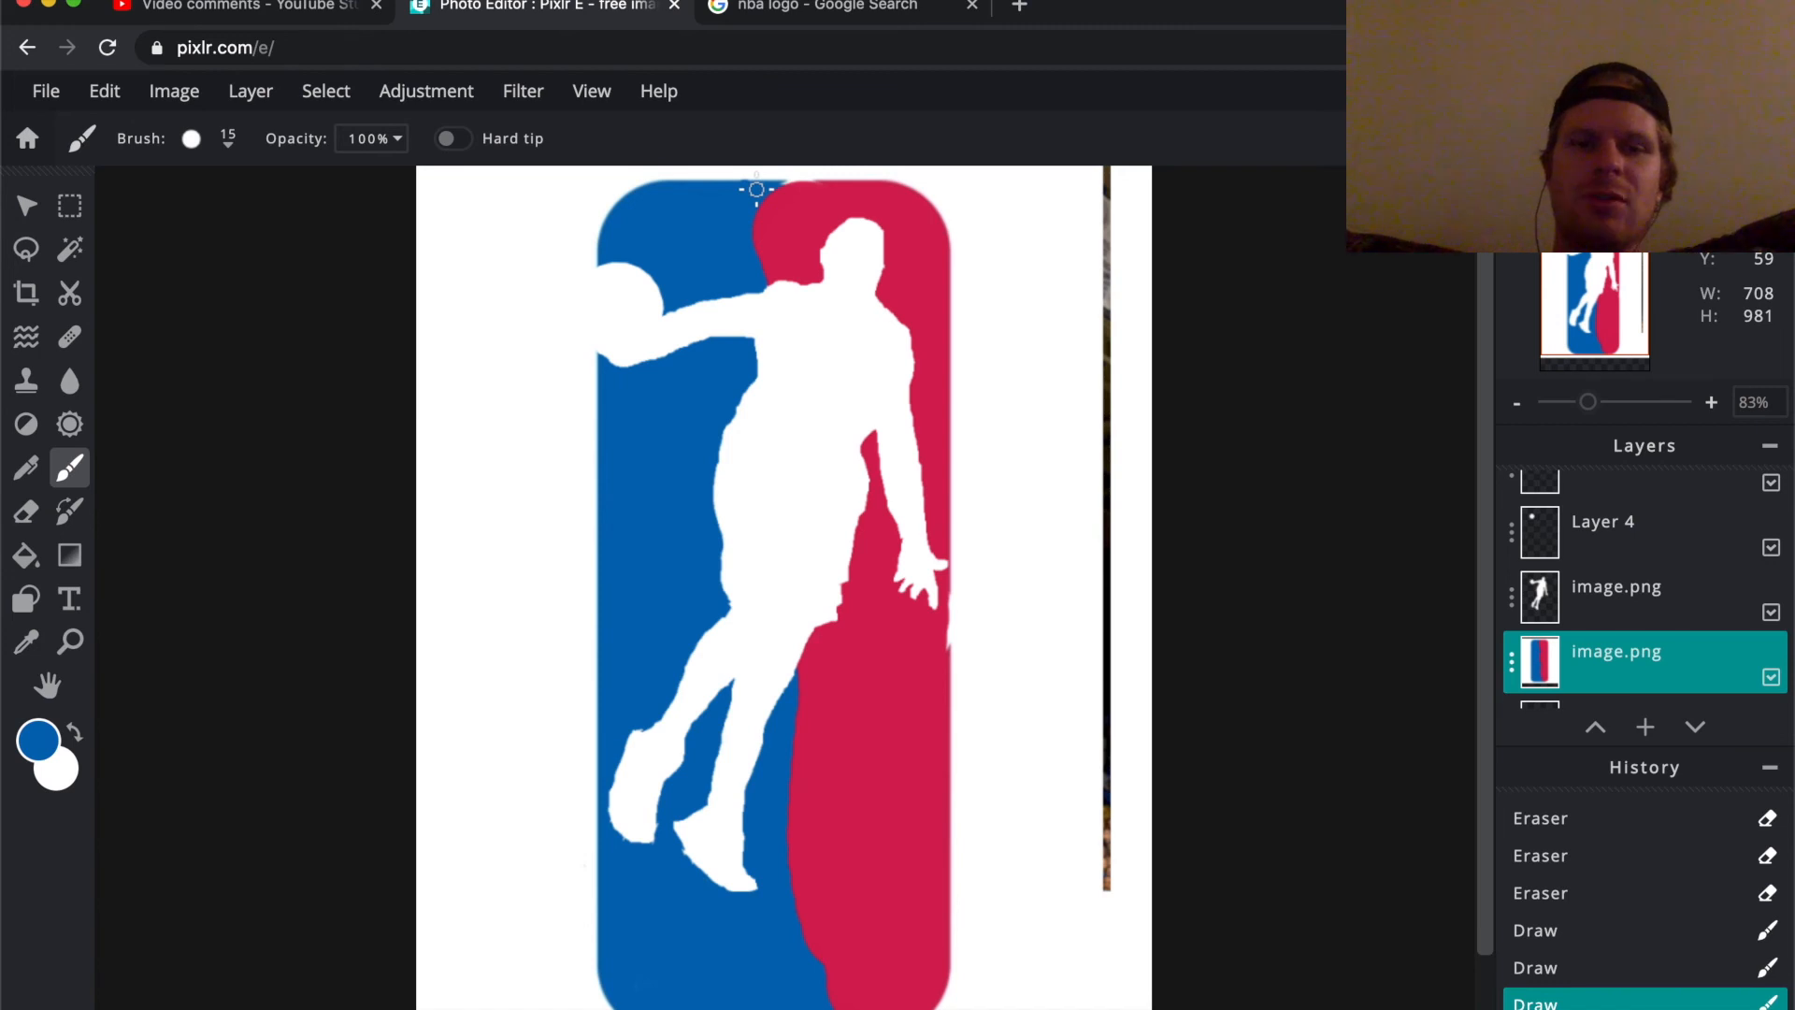
left_click_drag(756, 190, 757, 198)
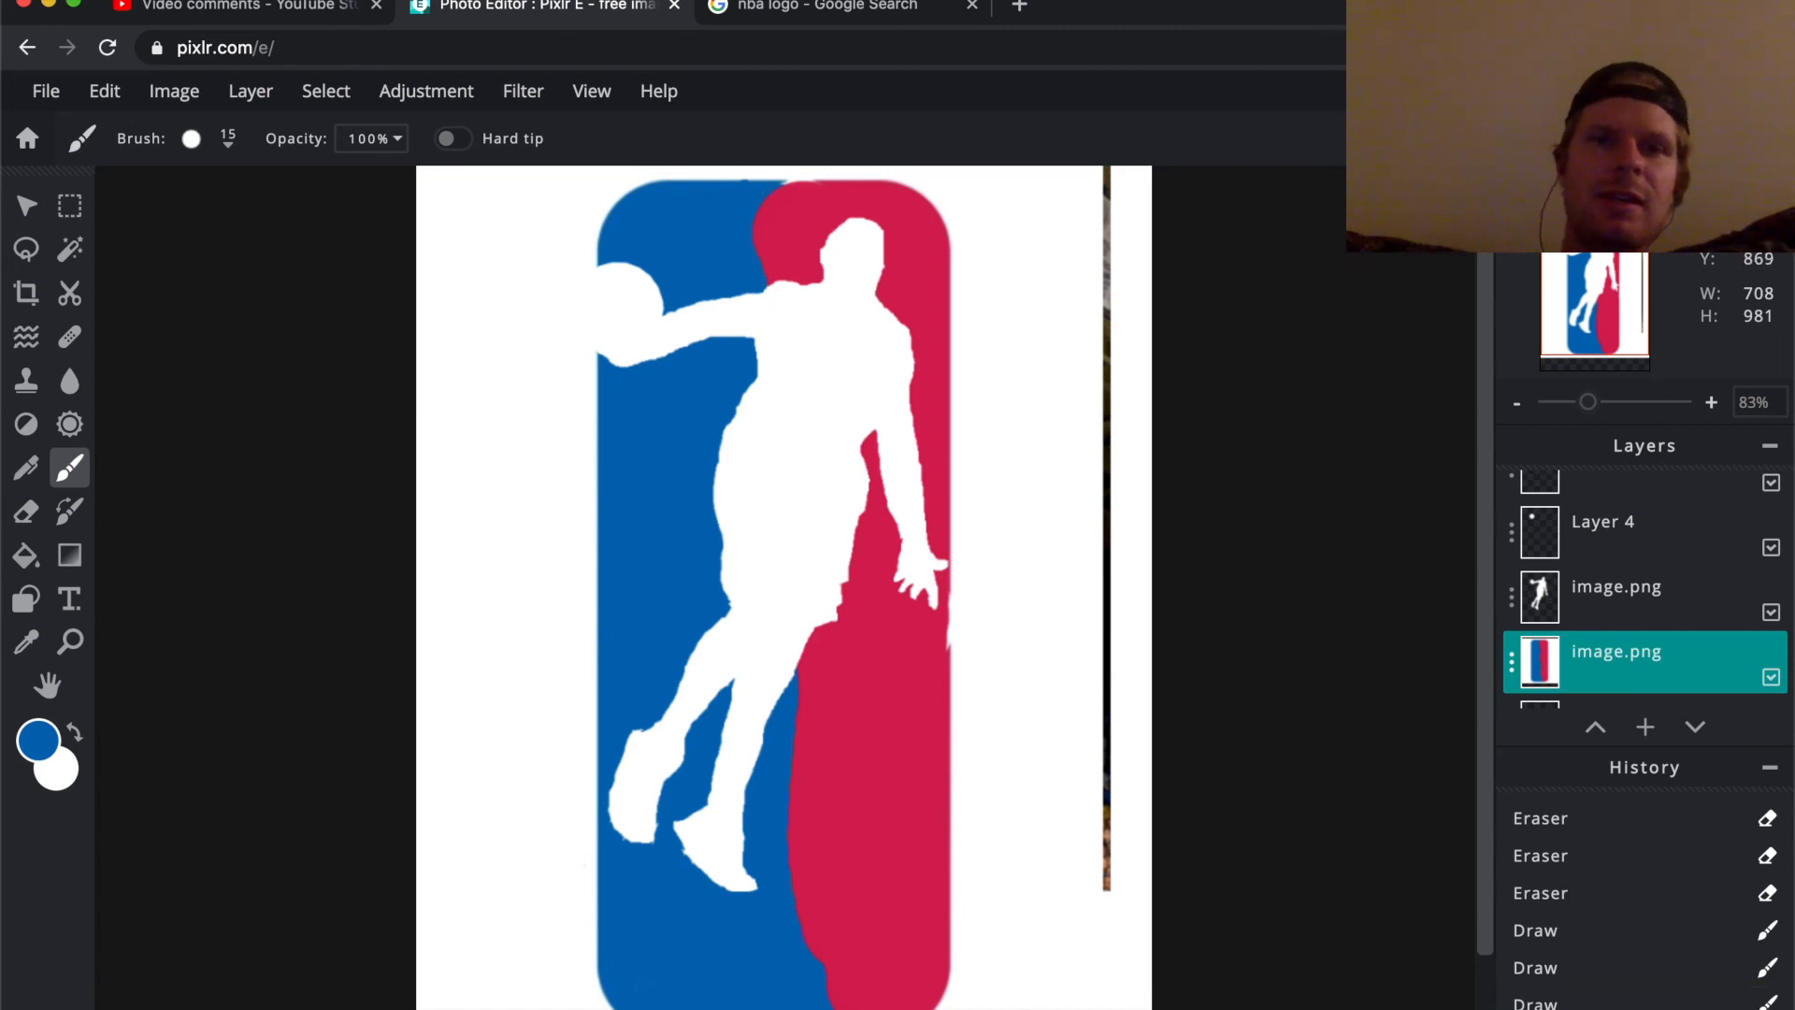
left_click(833, 1008, "shift")
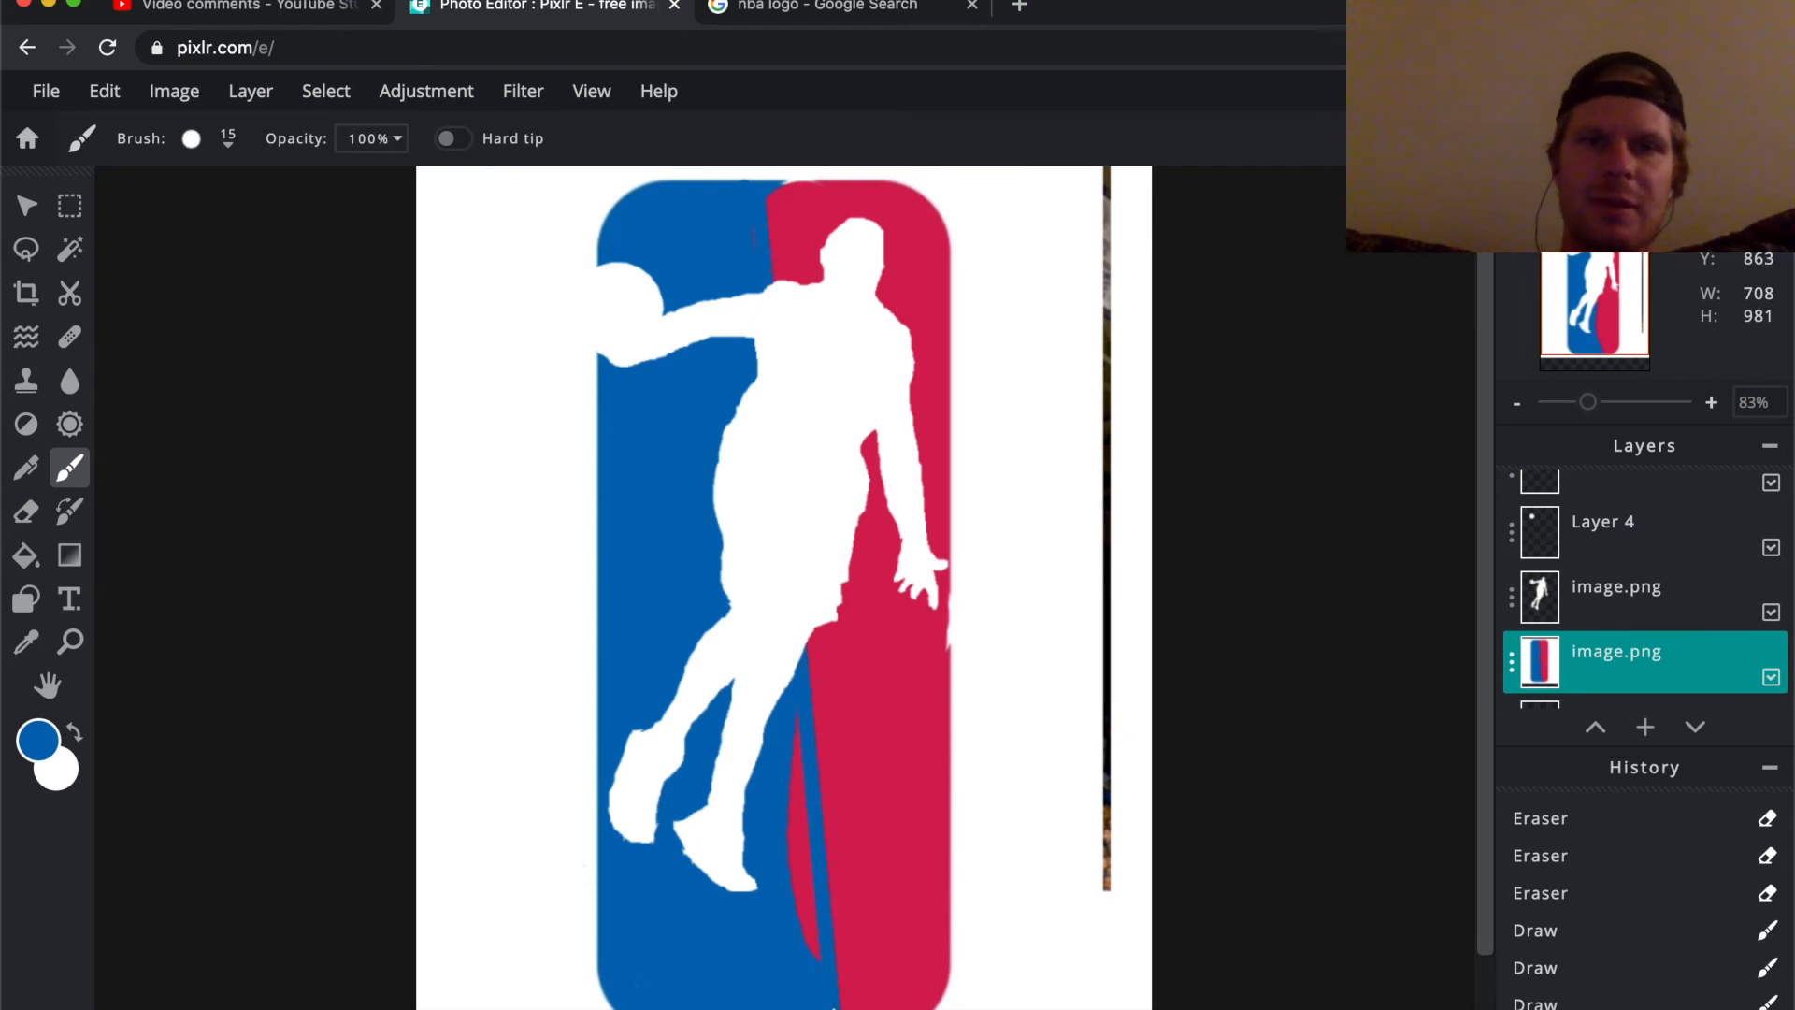
left_click_drag(796, 727, 793, 888)
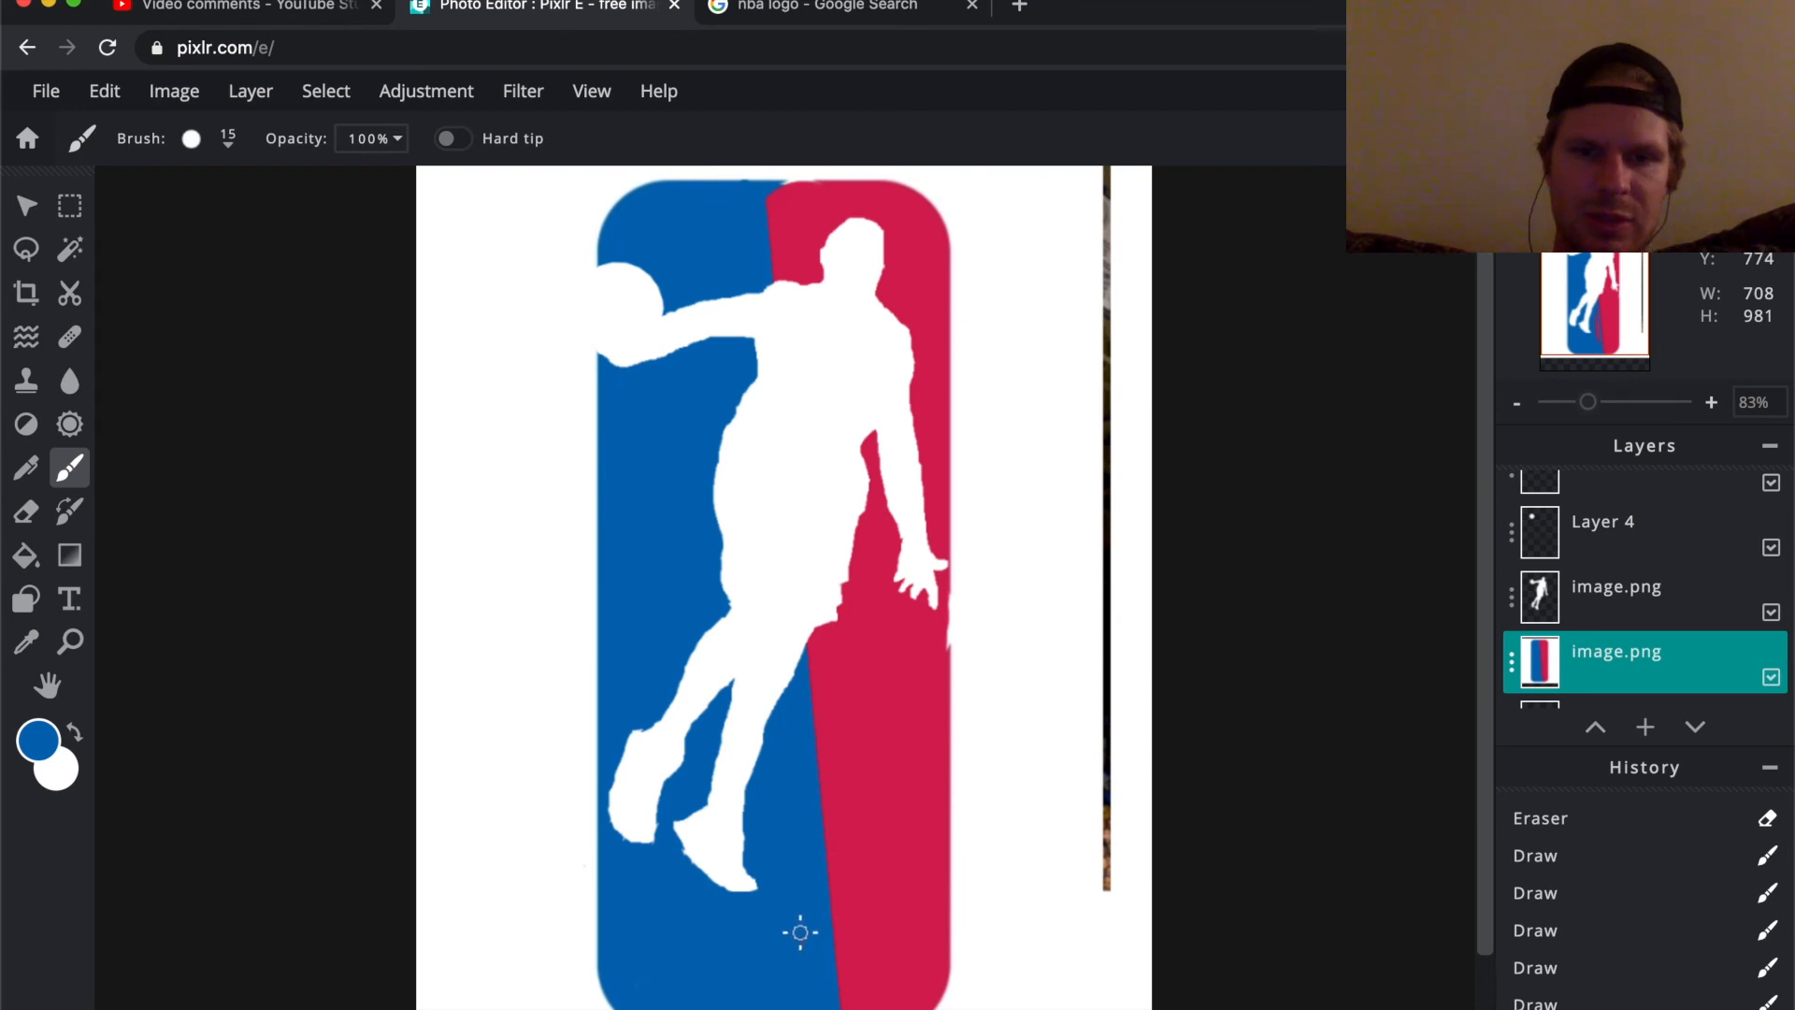
- Select the silhouette layer and set up a 10 px round brush in white for touching up the shoe edges
scroll(886, 937, "up", 5)
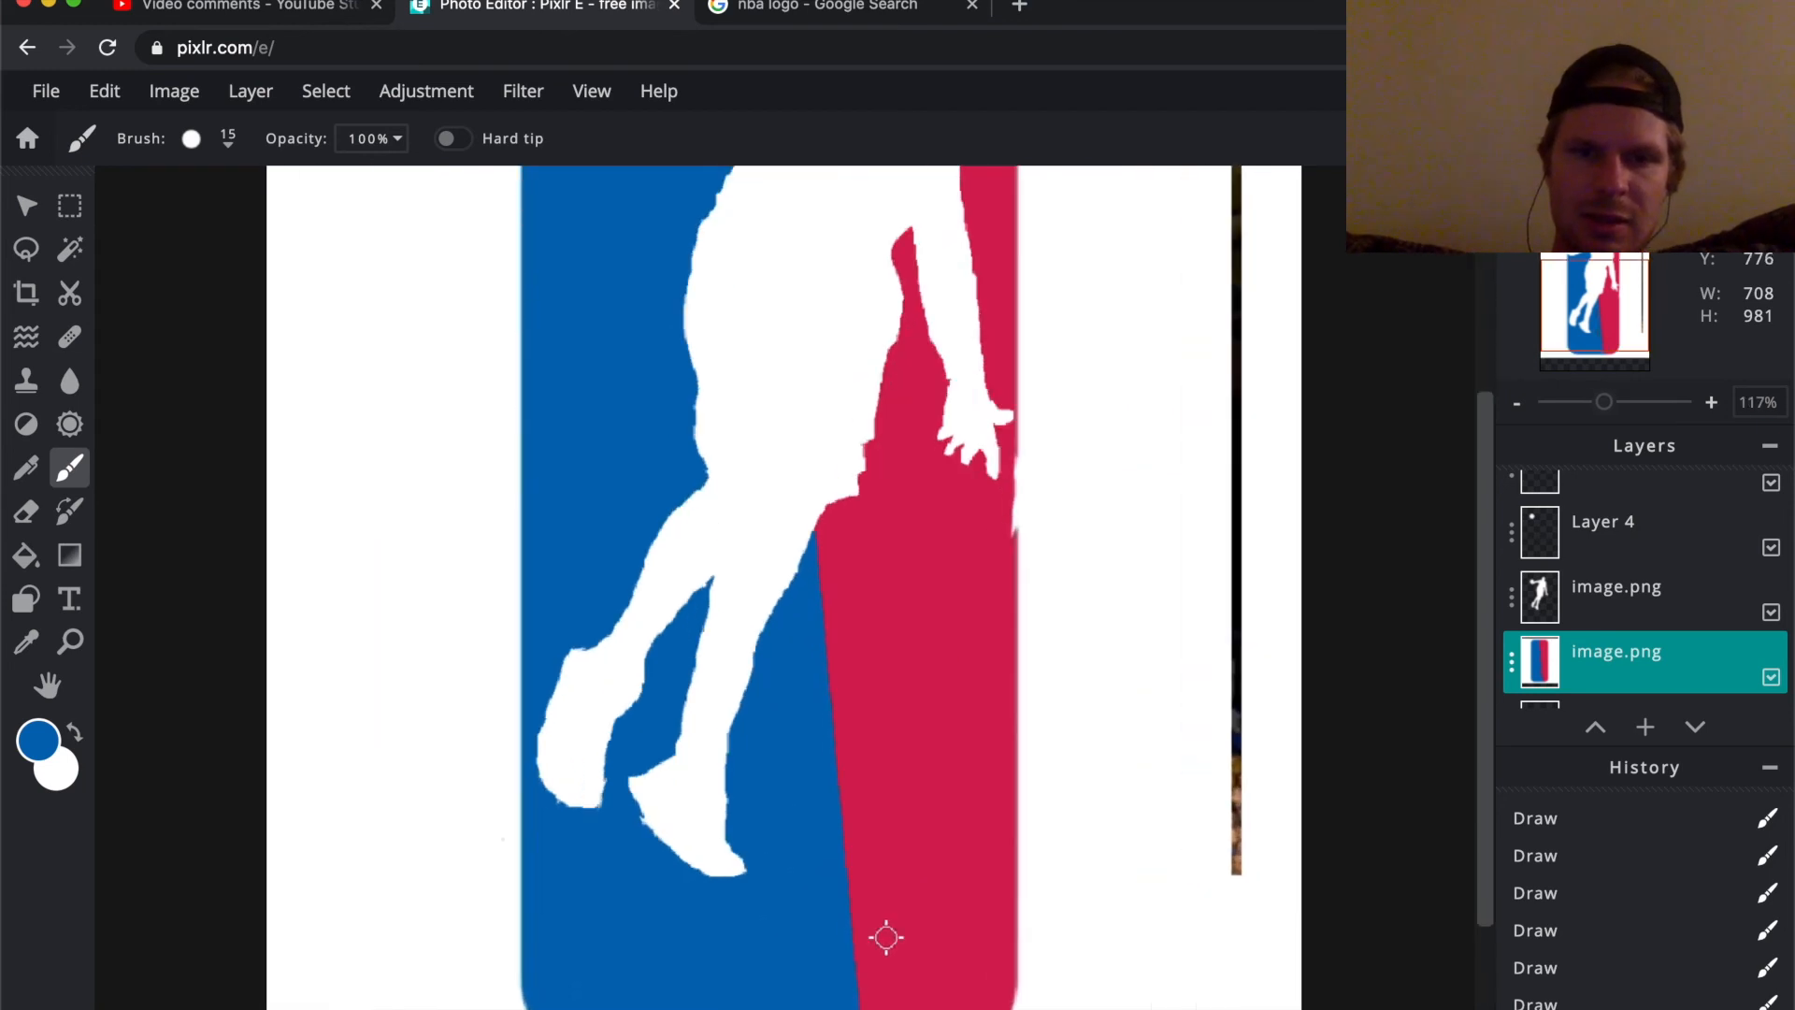
scroll(886, 936, "up", 1)
scroll(886, 937, "up", 1)
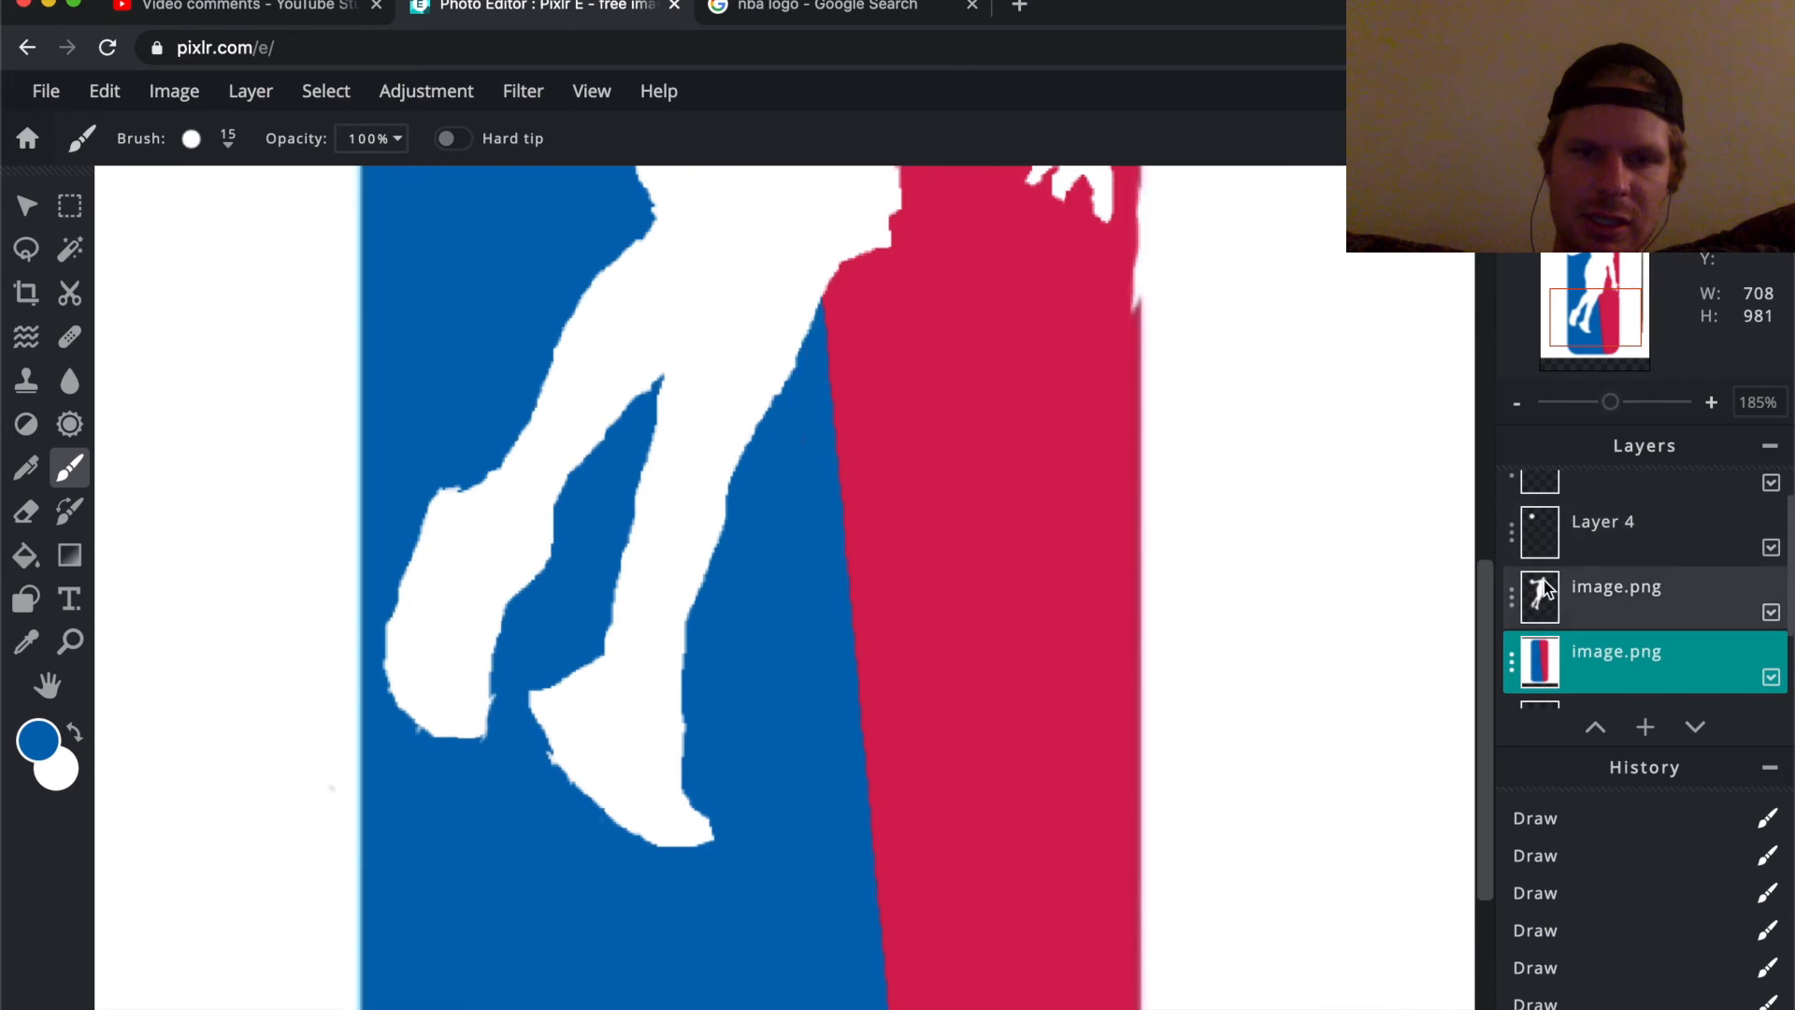
left_click_drag(1490, 612, 1505, 729)
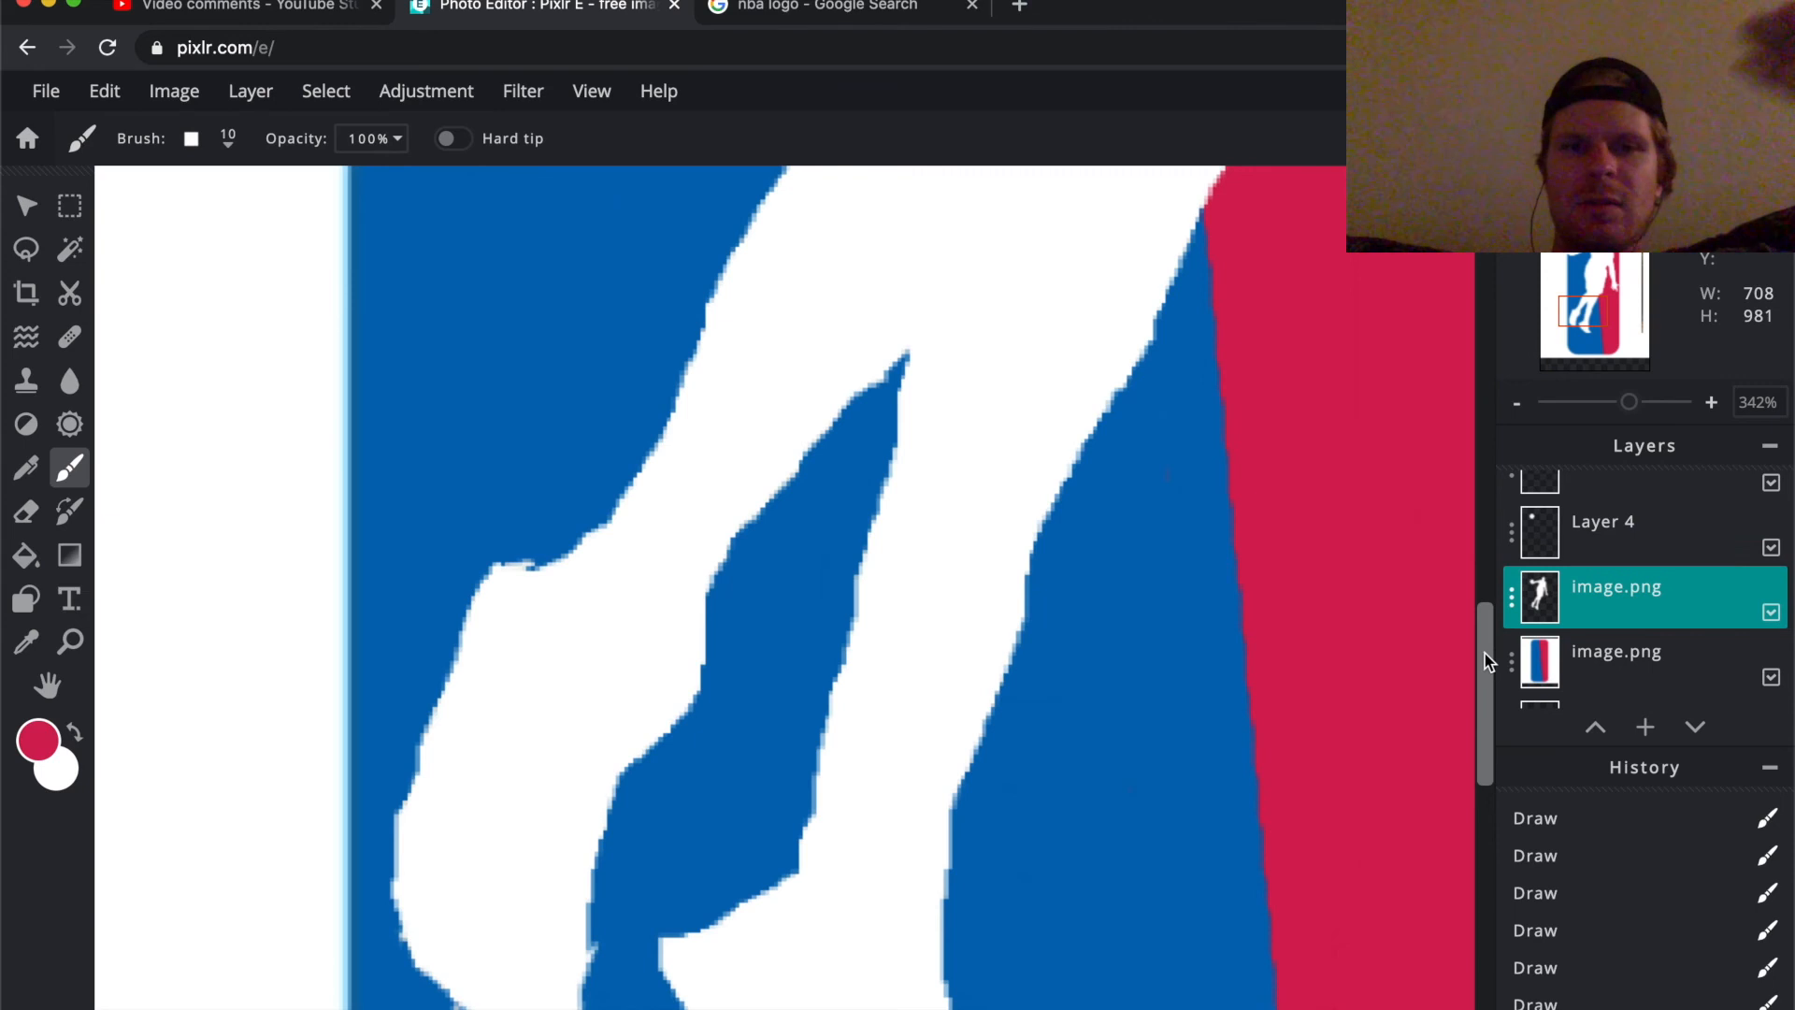
left_click_drag(1485, 653, 1483, 718)
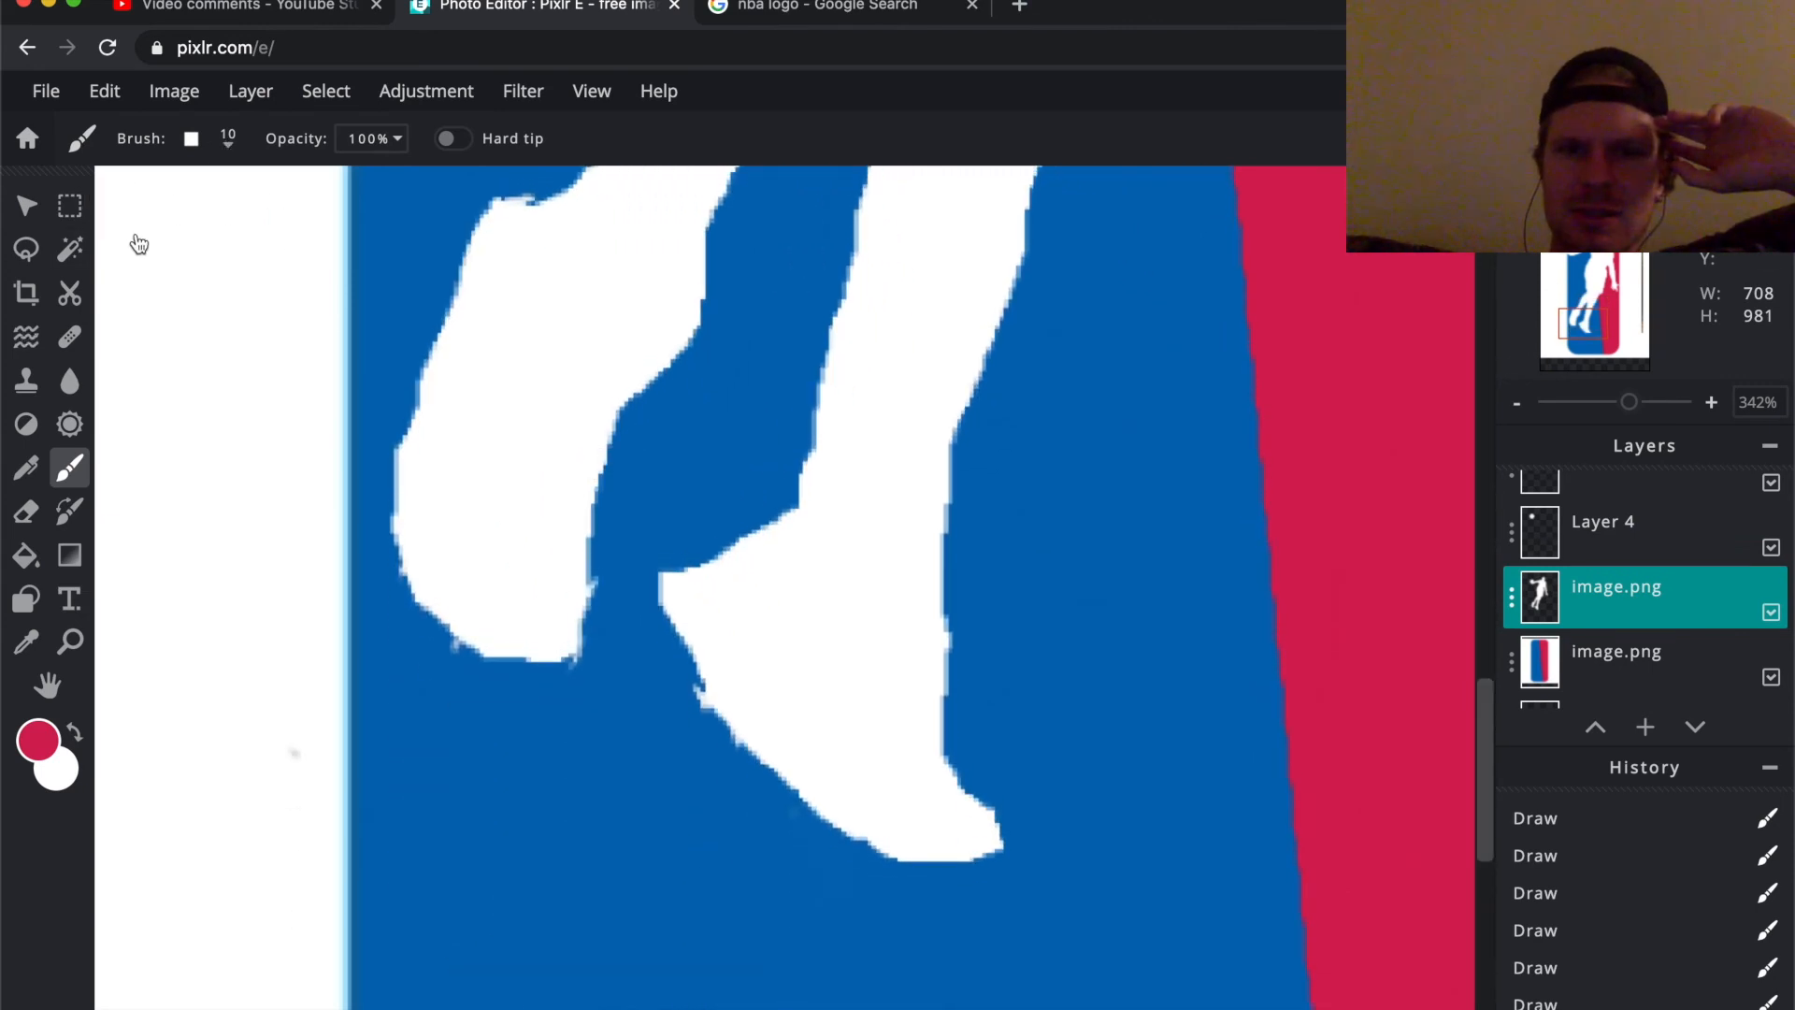
right_click(187, 445)
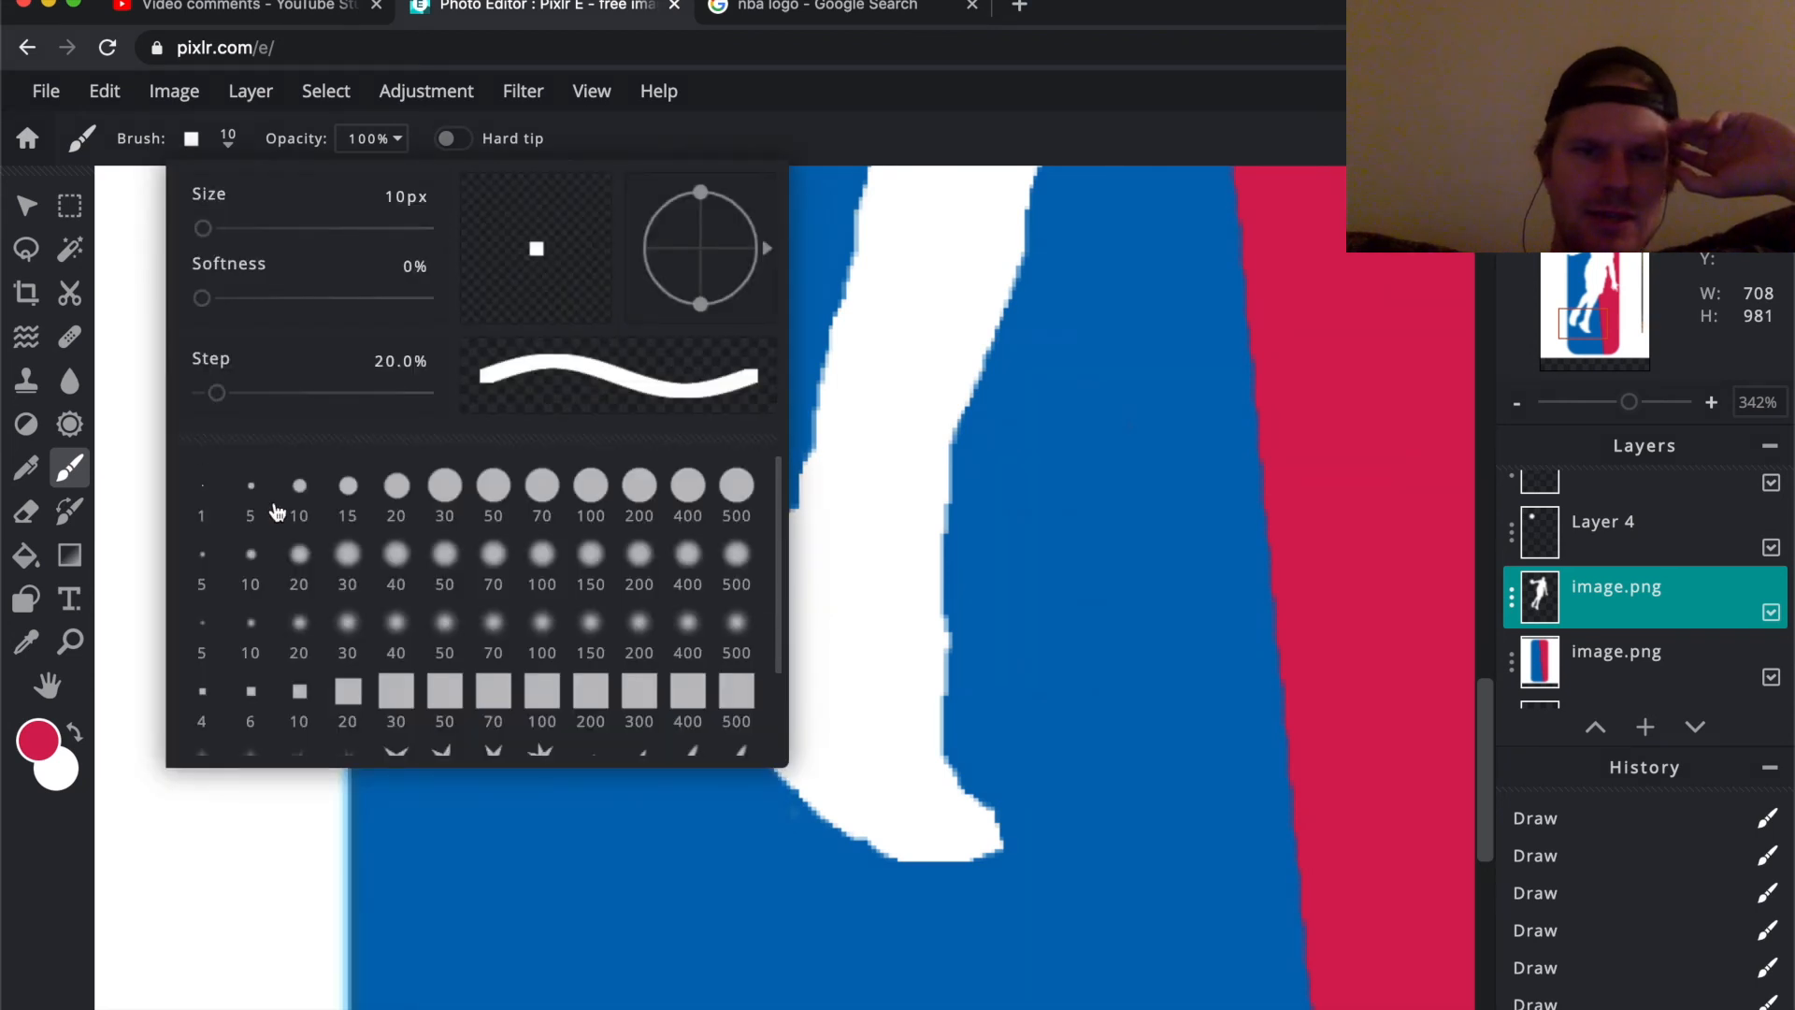
left_click(299, 488)
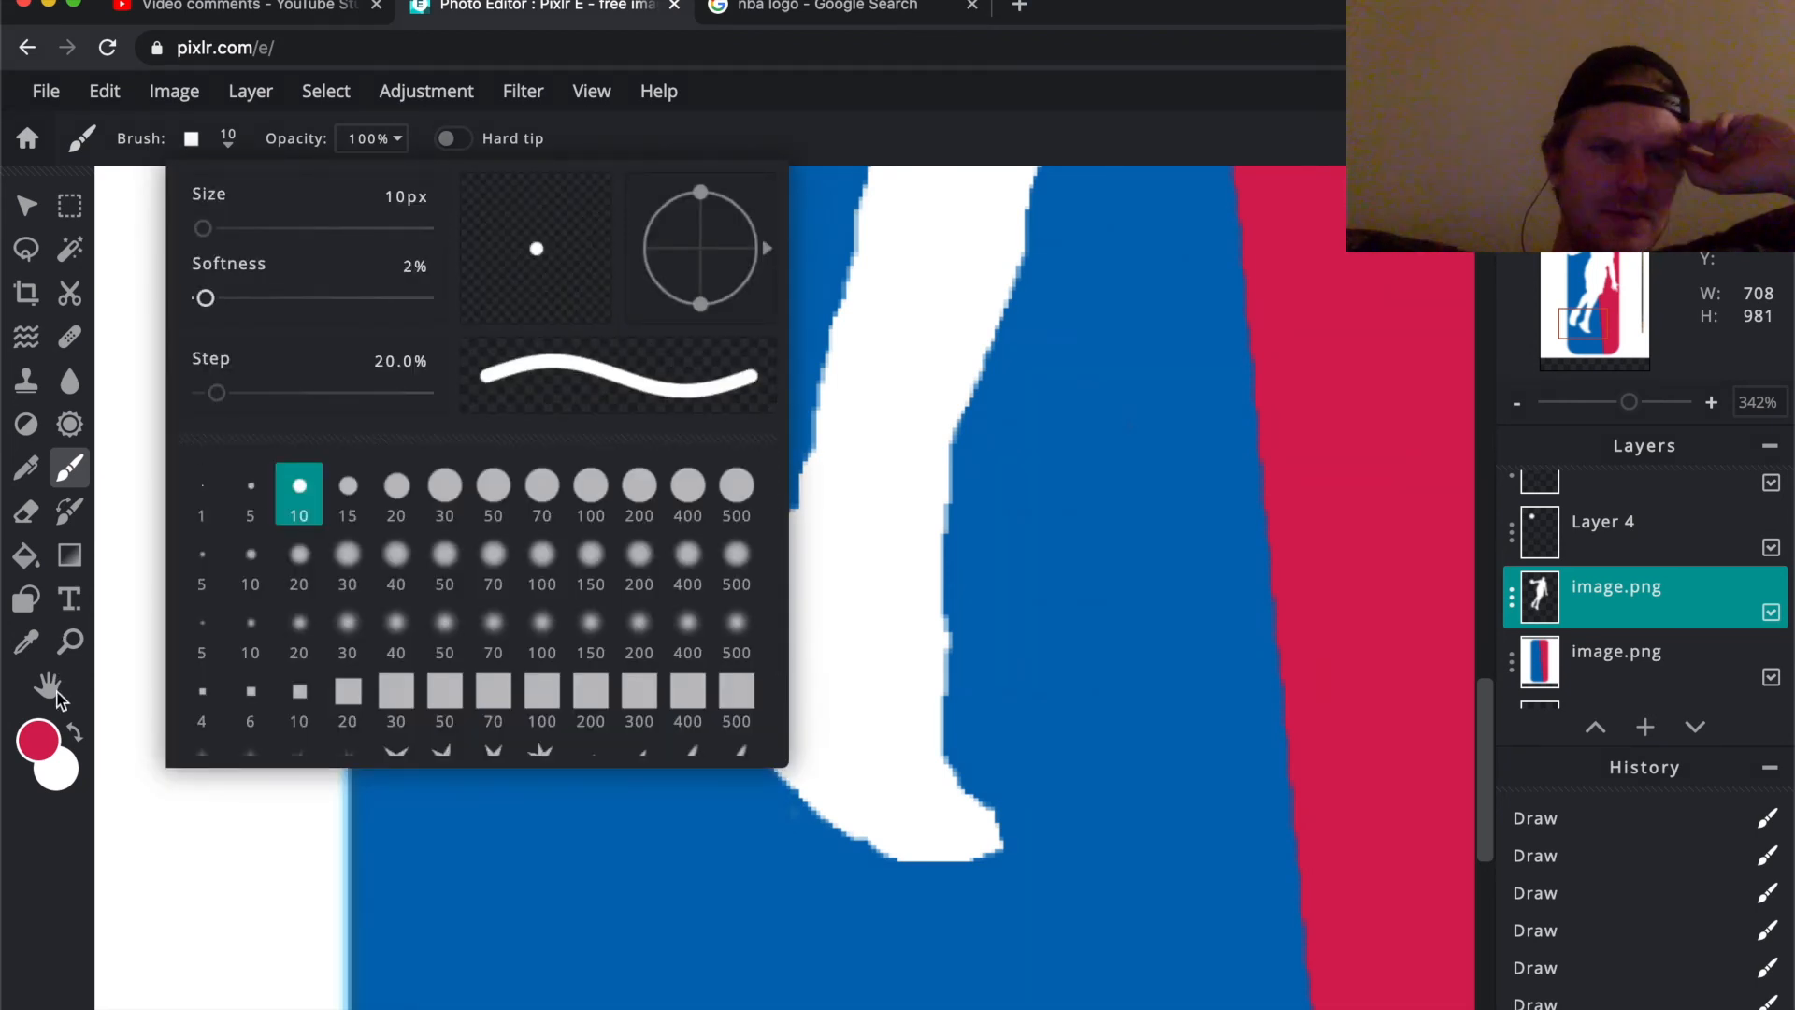
left_click(40, 750)
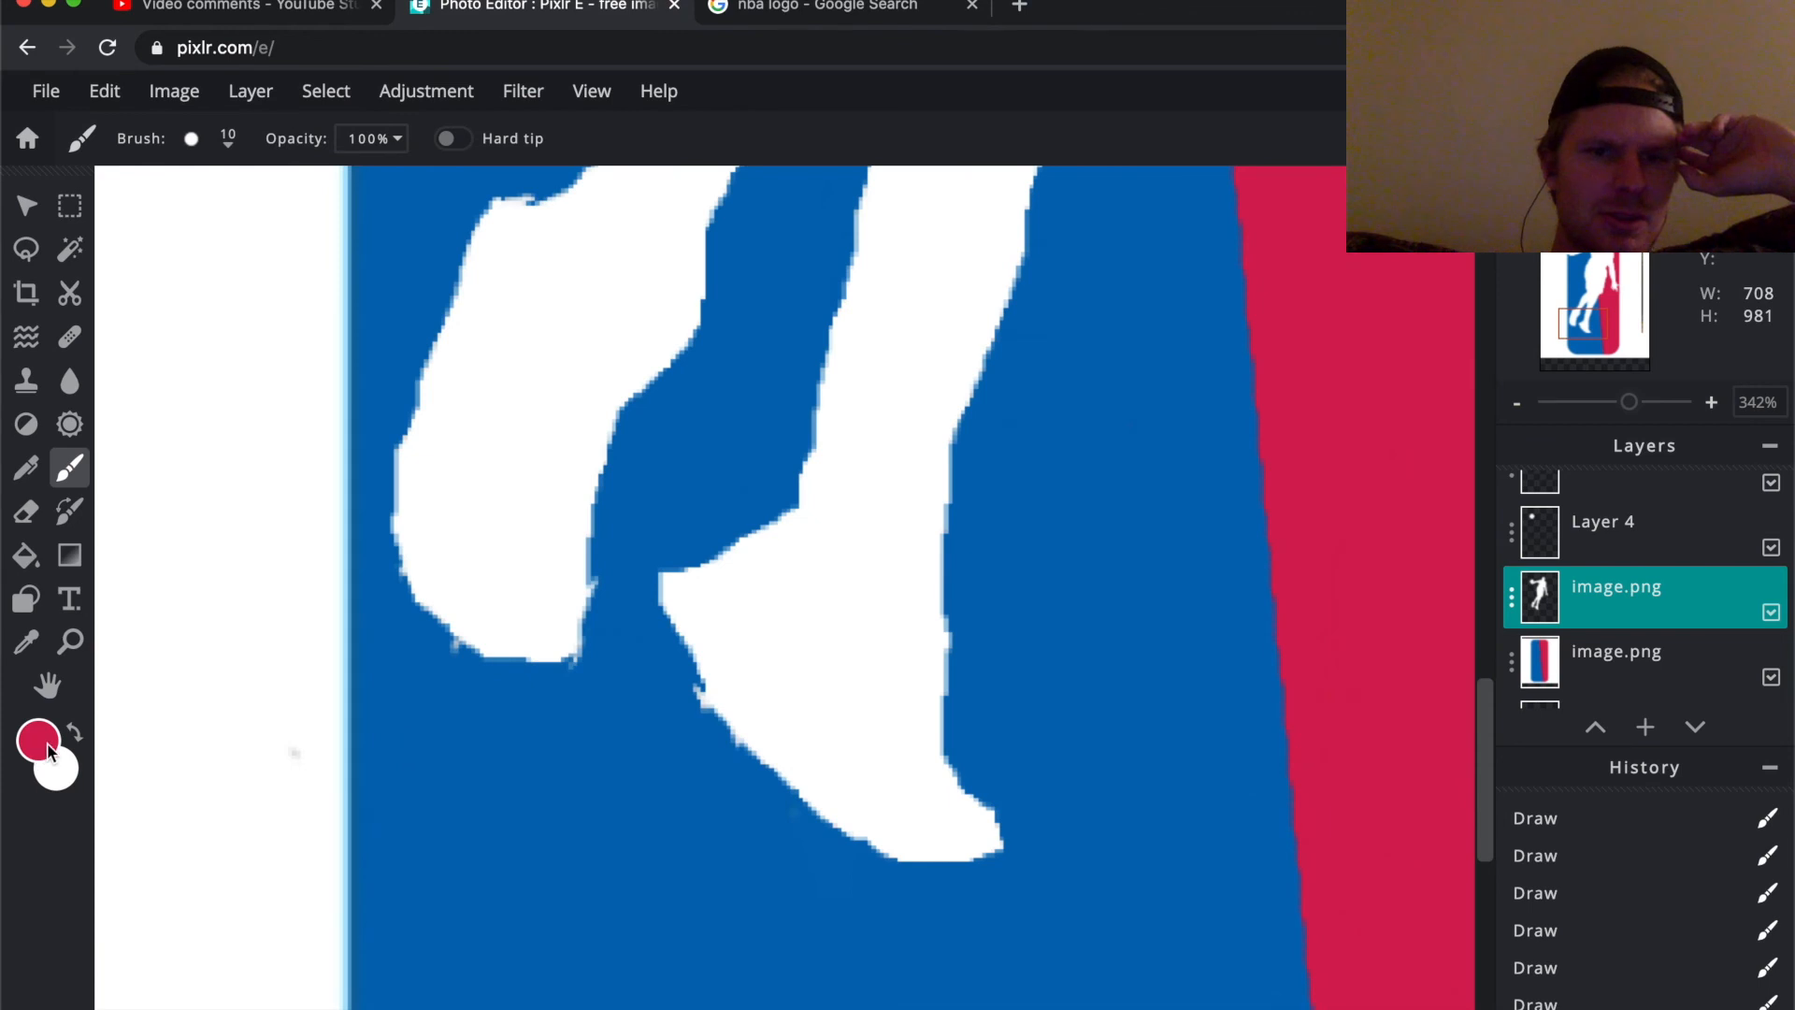
left_click(49, 748)
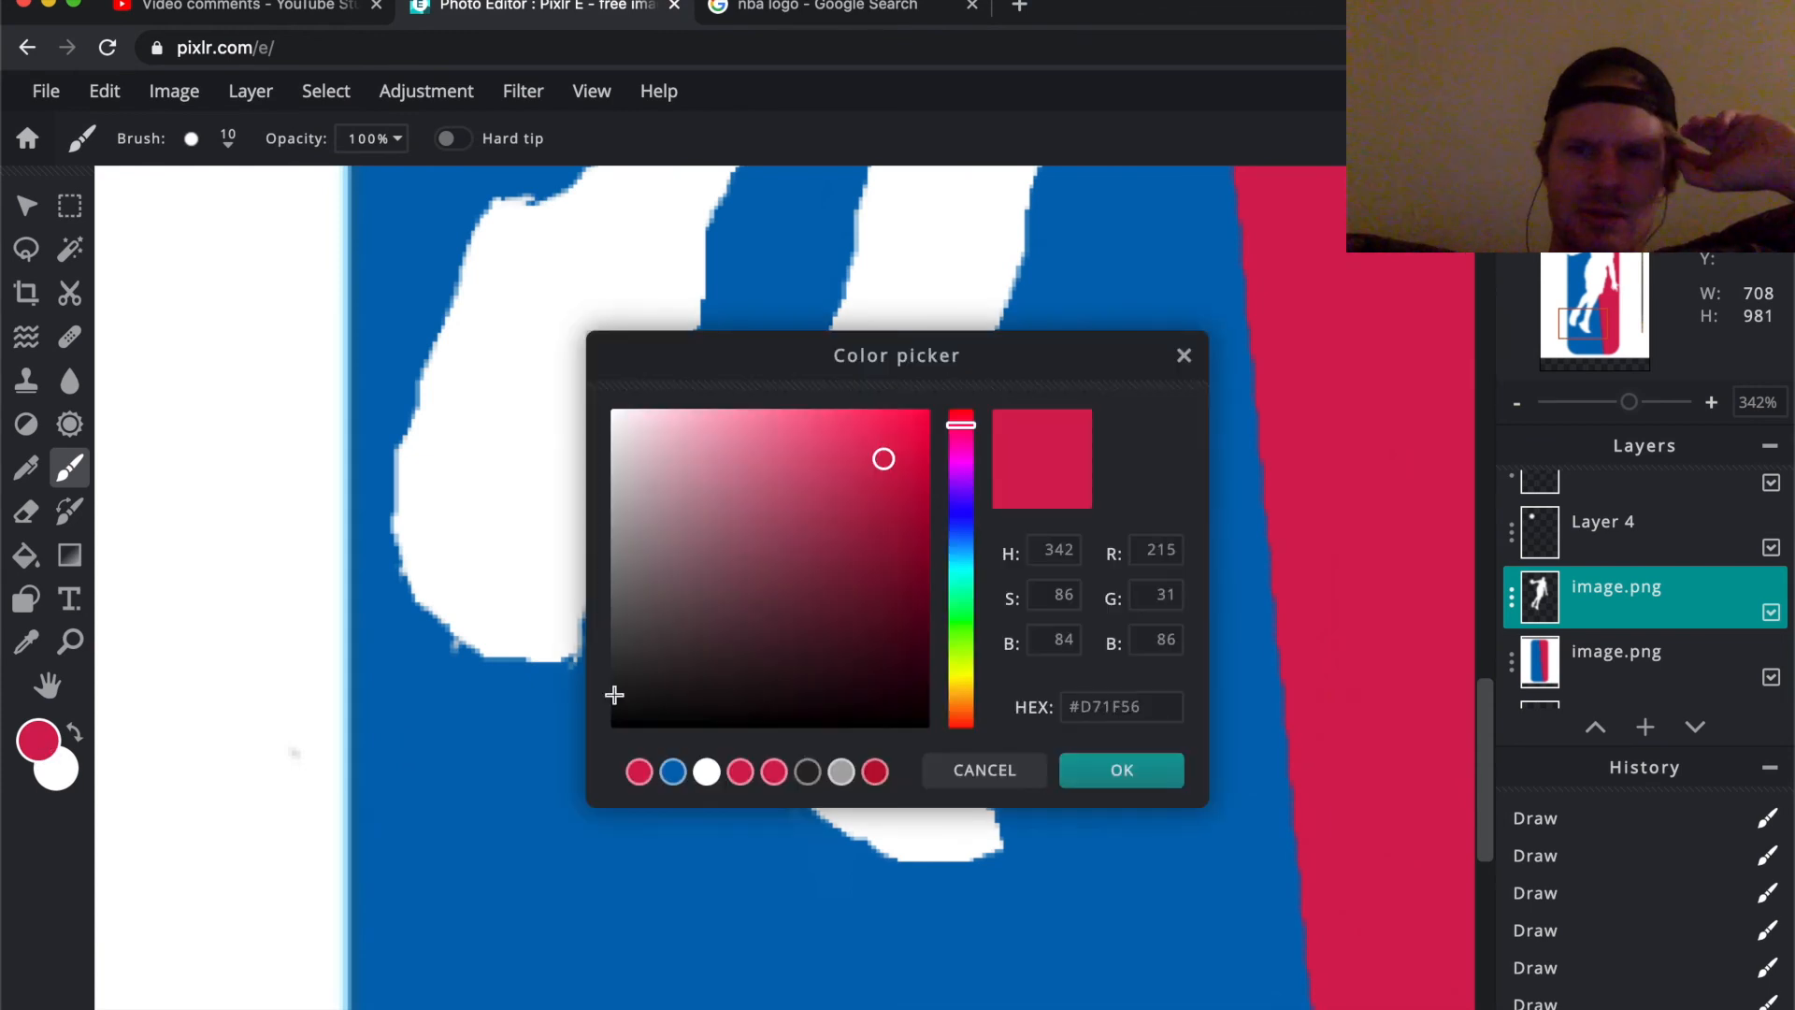
left_click(704, 772)
left_click(1126, 772)
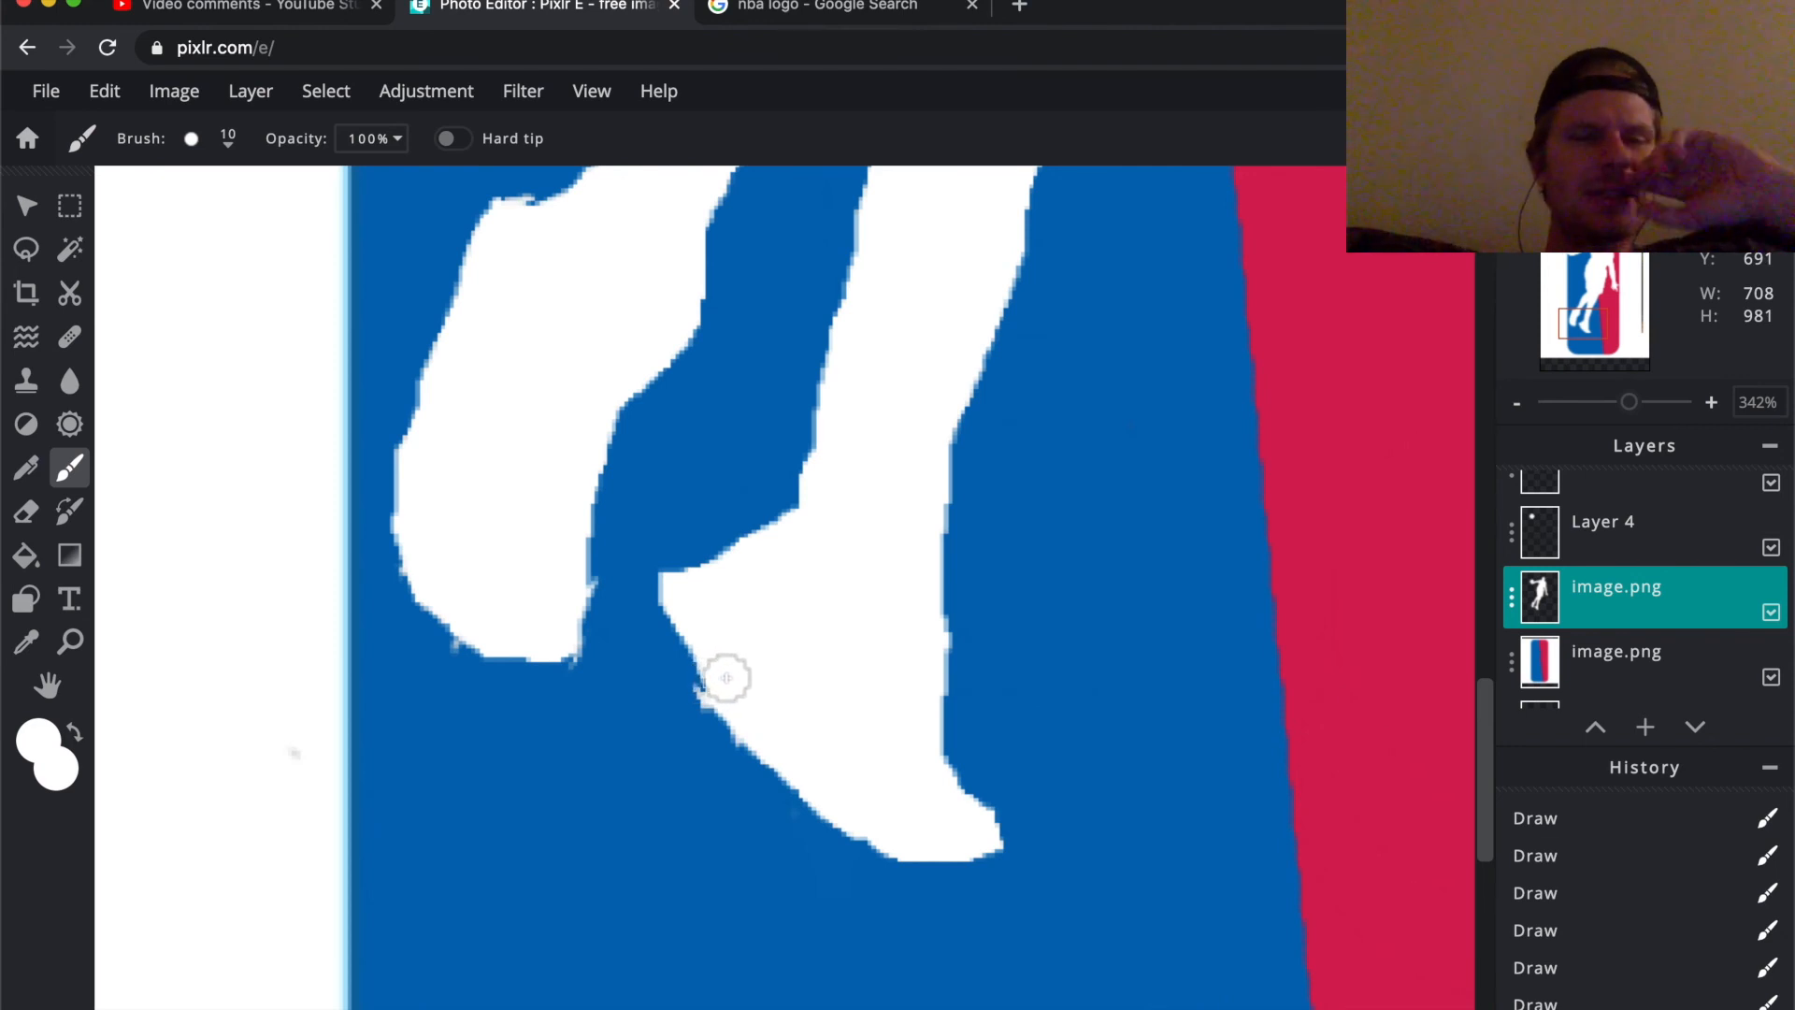
- Erase the stray bumps and leftover scraps along the silhouette's shoe edges with a 15 px eraser
left_click(26, 511)
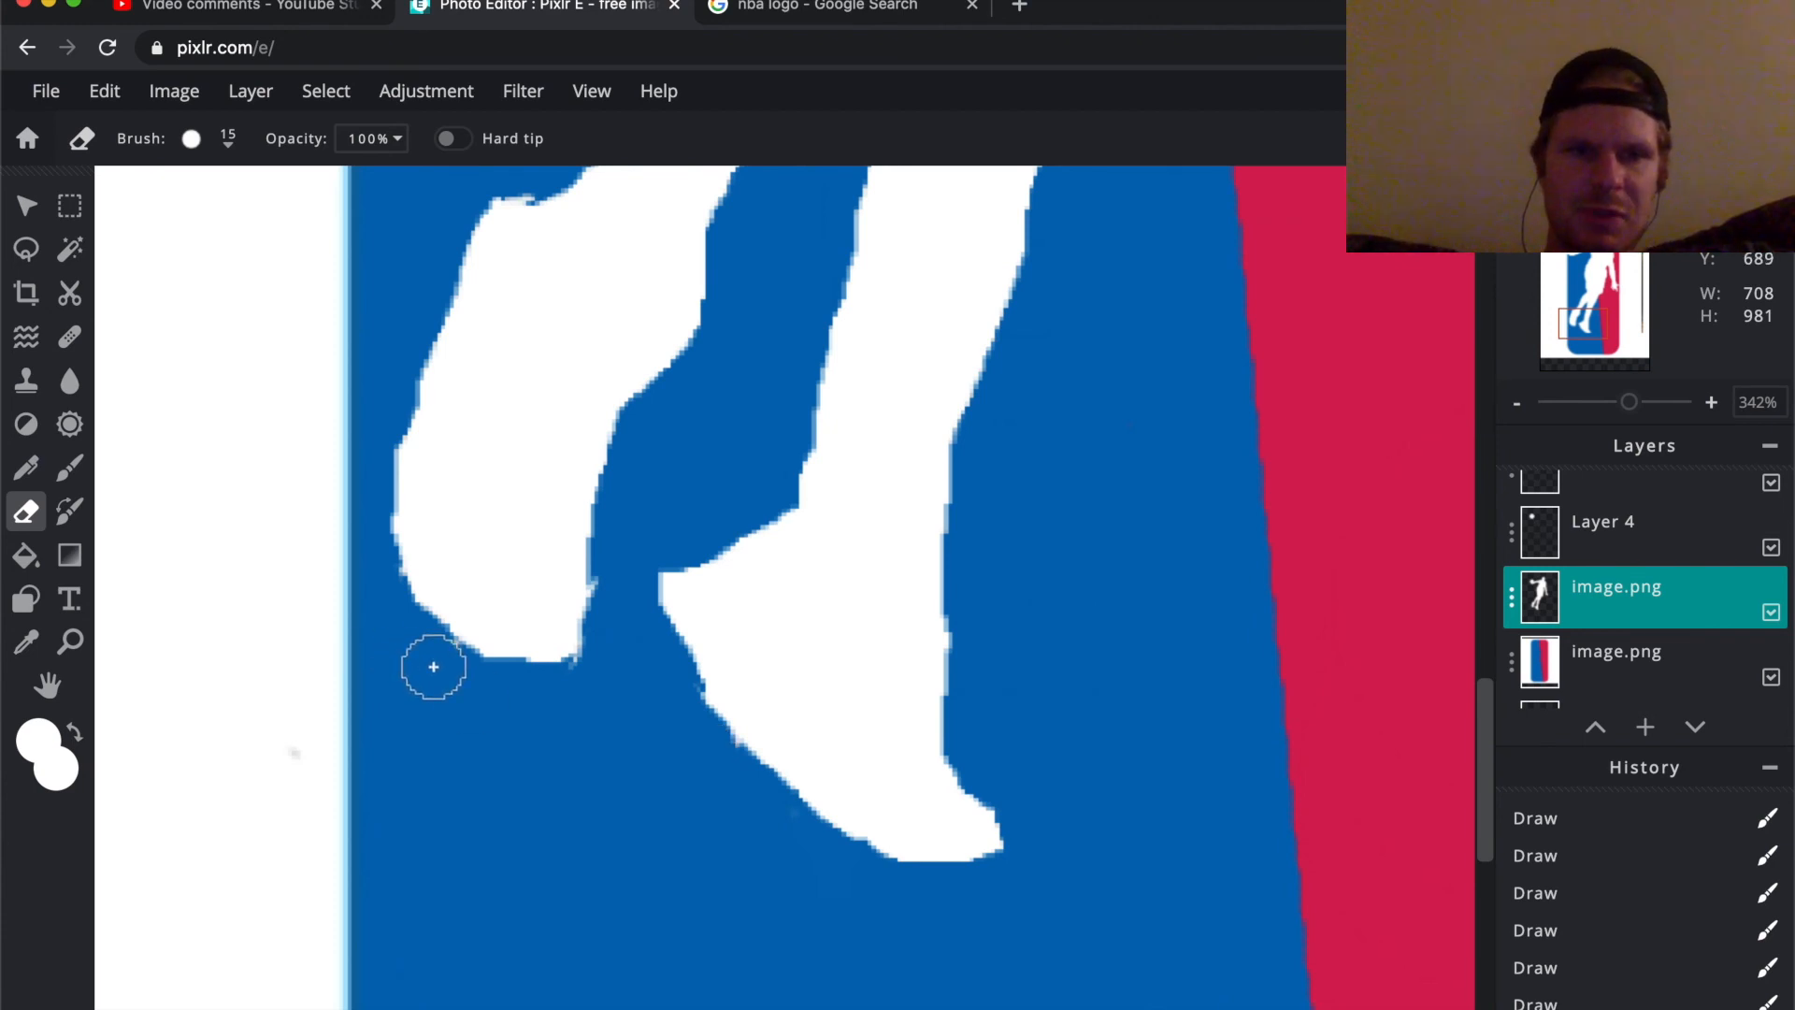
mouse_move(593, 586)
left_mouse_down()
mouse_move(657, 564)
mouse_move(621, 573)
left_mouse_up()
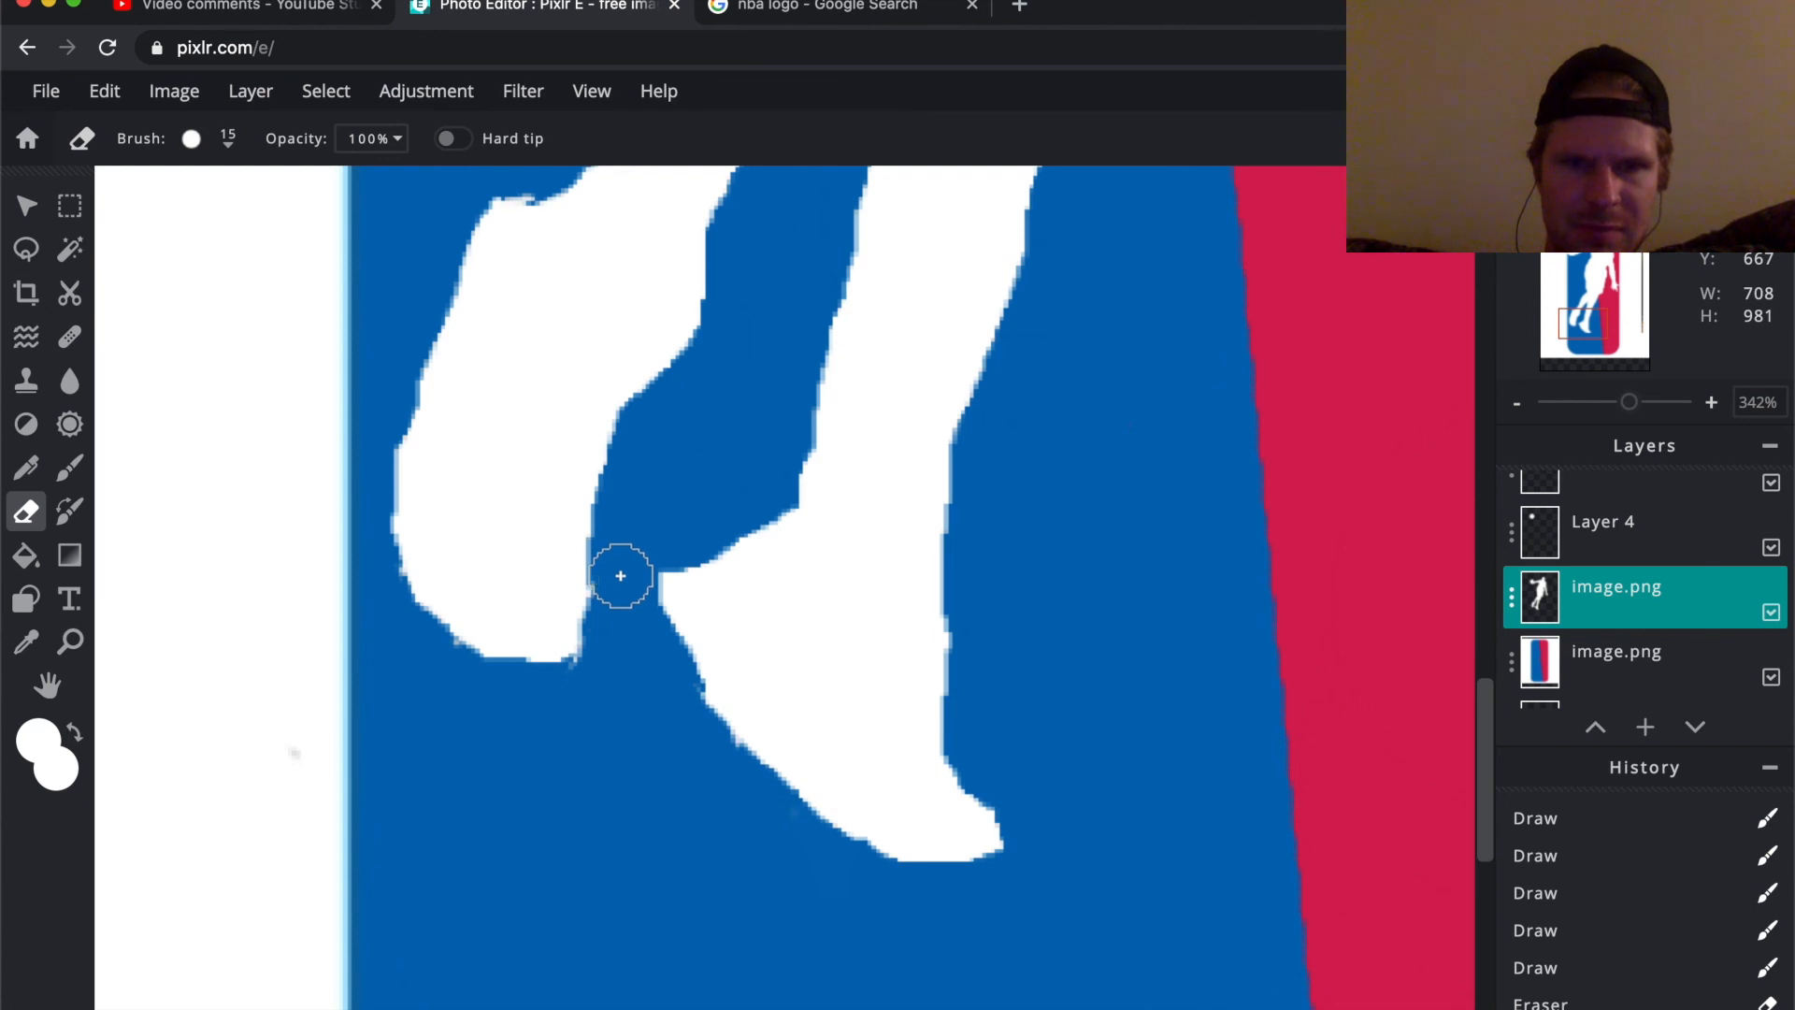
left_click_drag(620, 576, 621, 587)
left_click(621, 586)
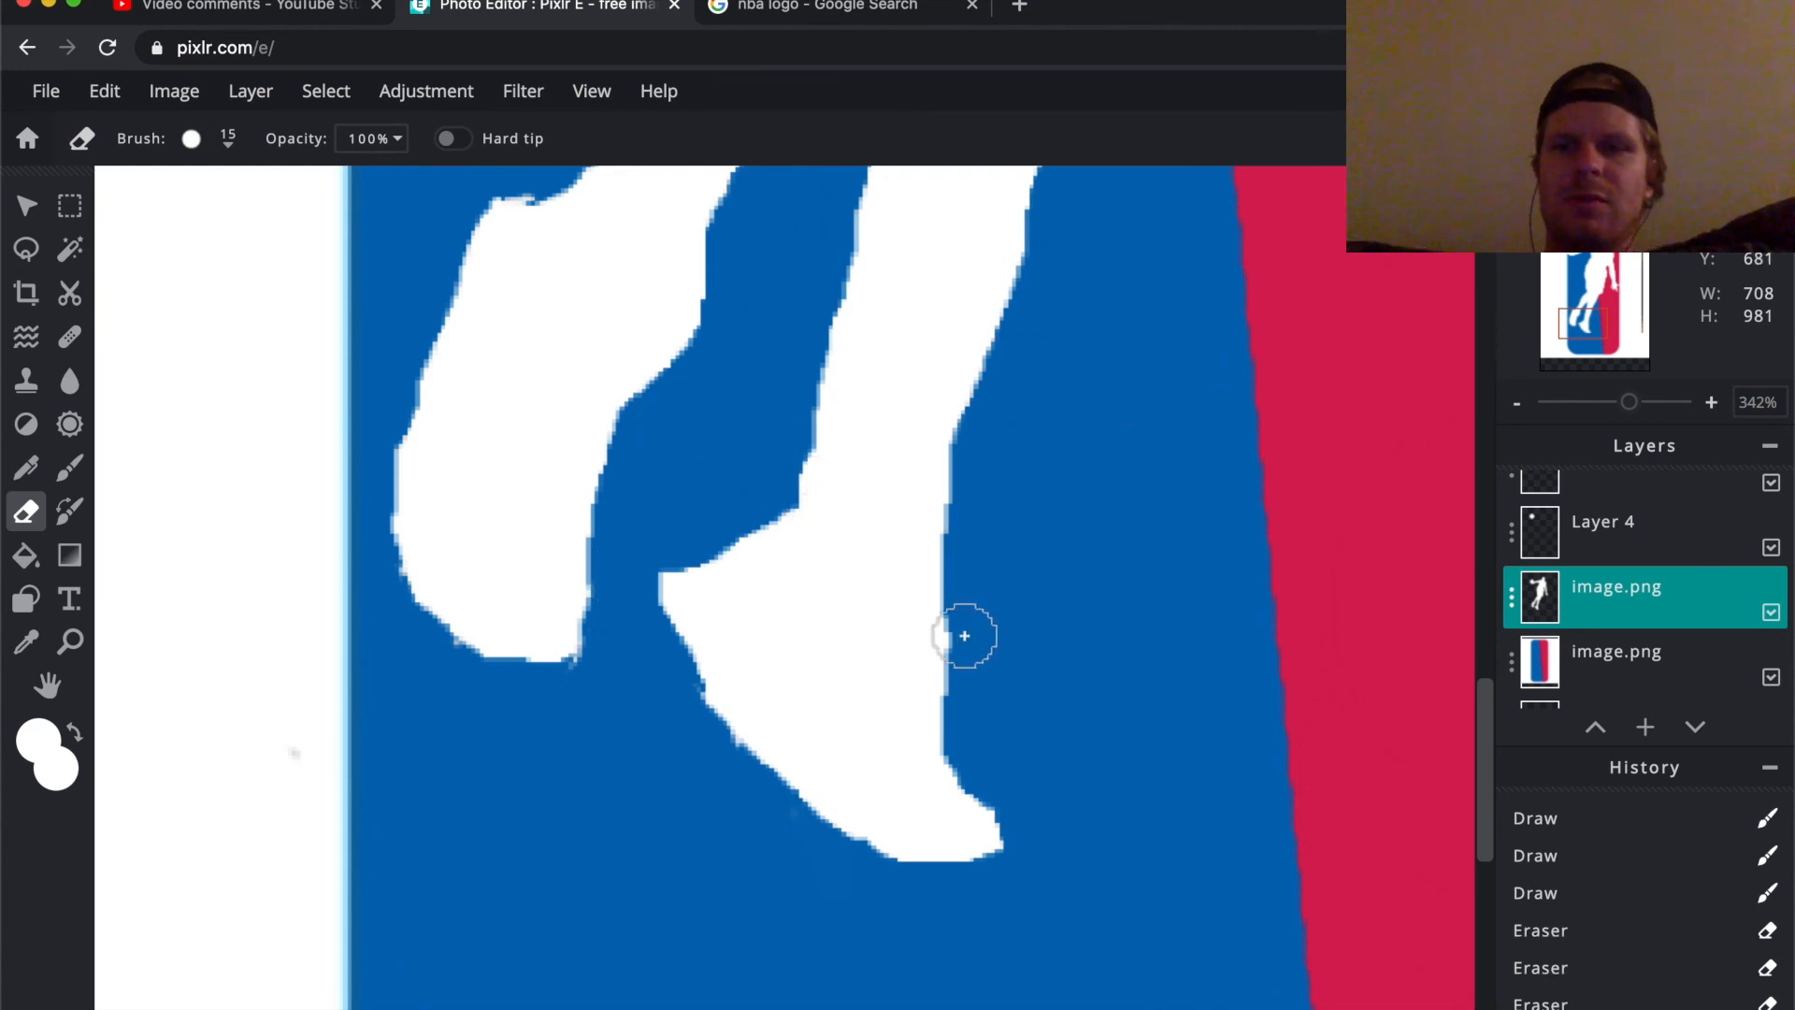
left_click(716, 764)
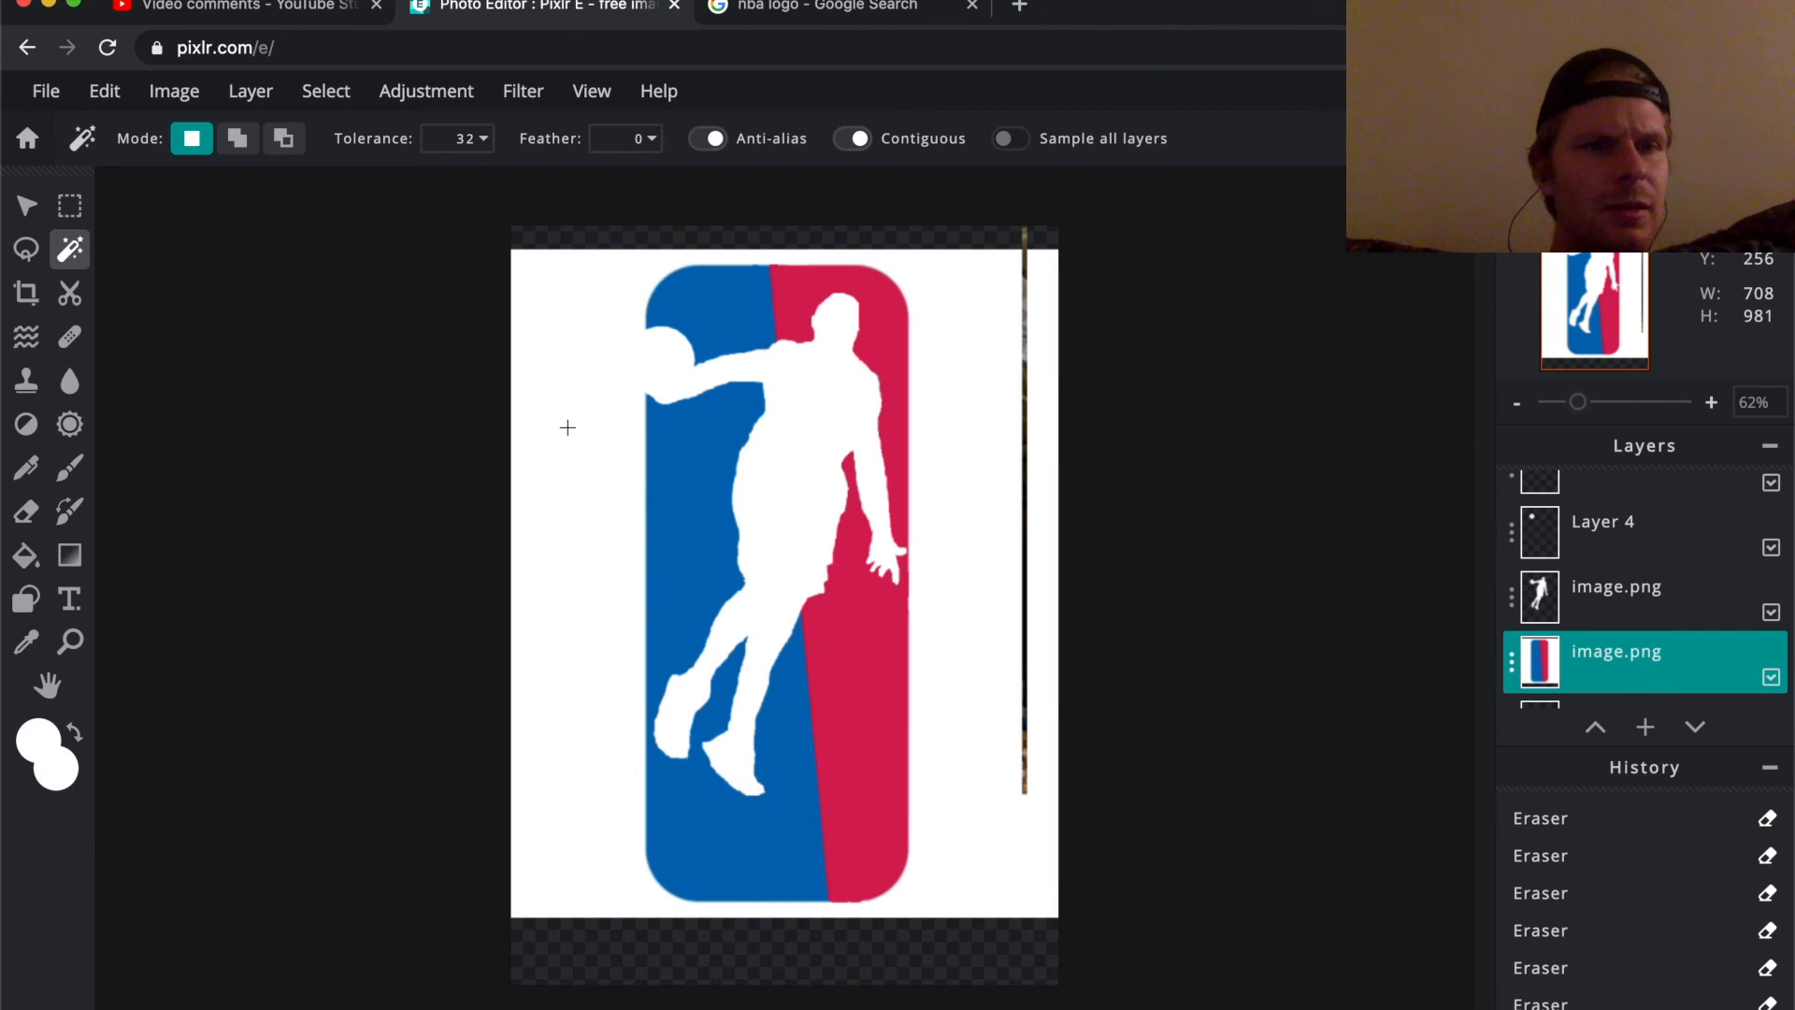
- Select the white background around the logo on the logo layer with the Magic Wand and erase it with a 200 px eraser
left_click(968, 597)
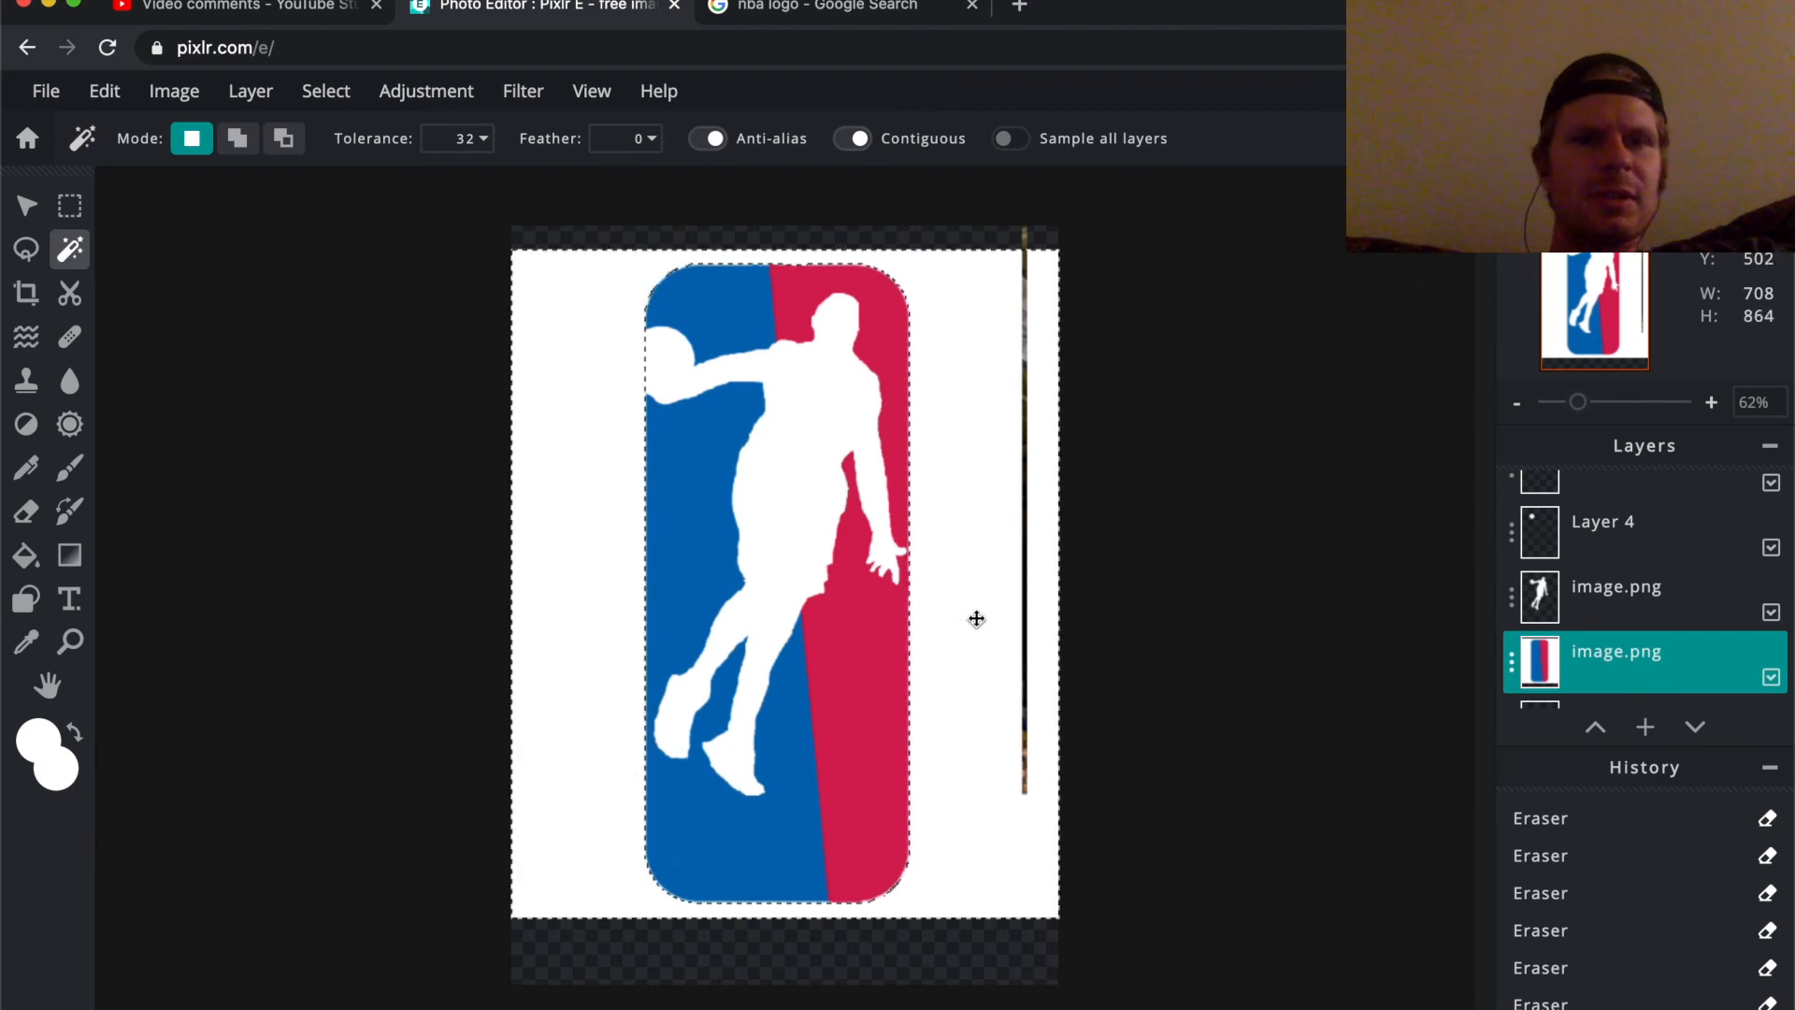
left_click(27, 511)
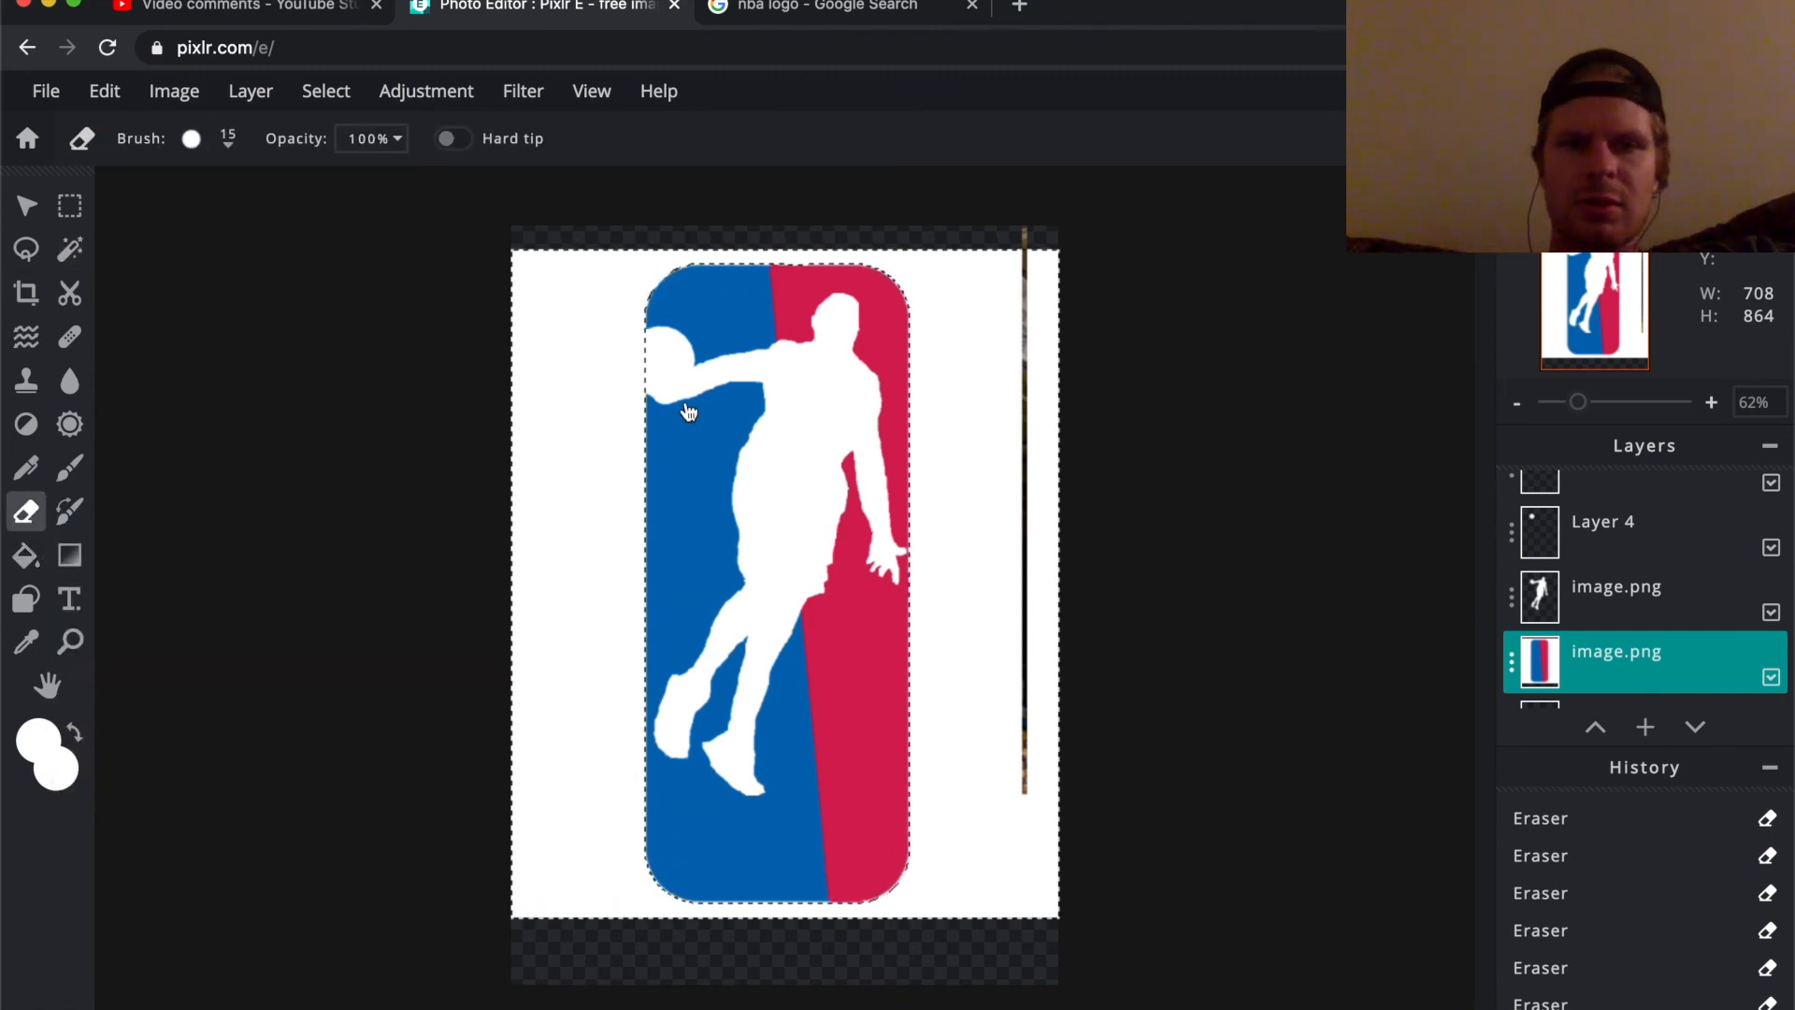
right_click(1080, 551)
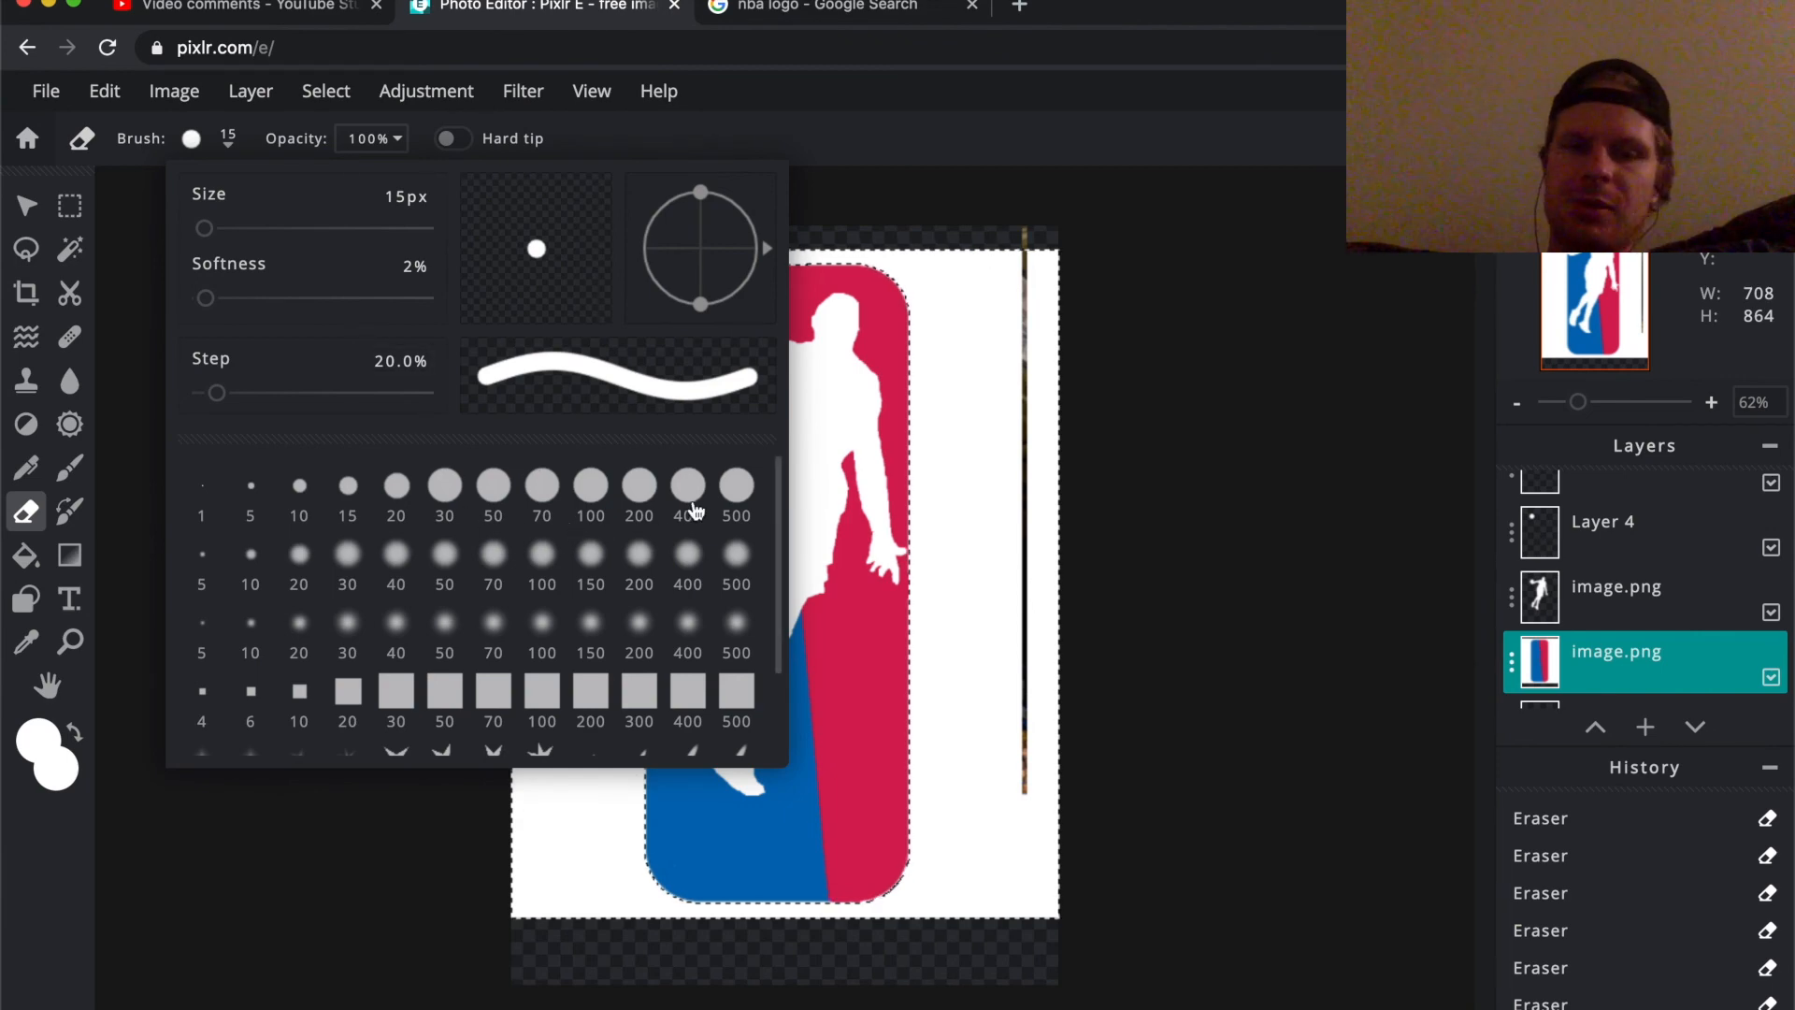
left_click(639, 486)
- Crop the canvas tightly to the sides of the logo at 344 by 910 px and deselect the logo layer
key("c")
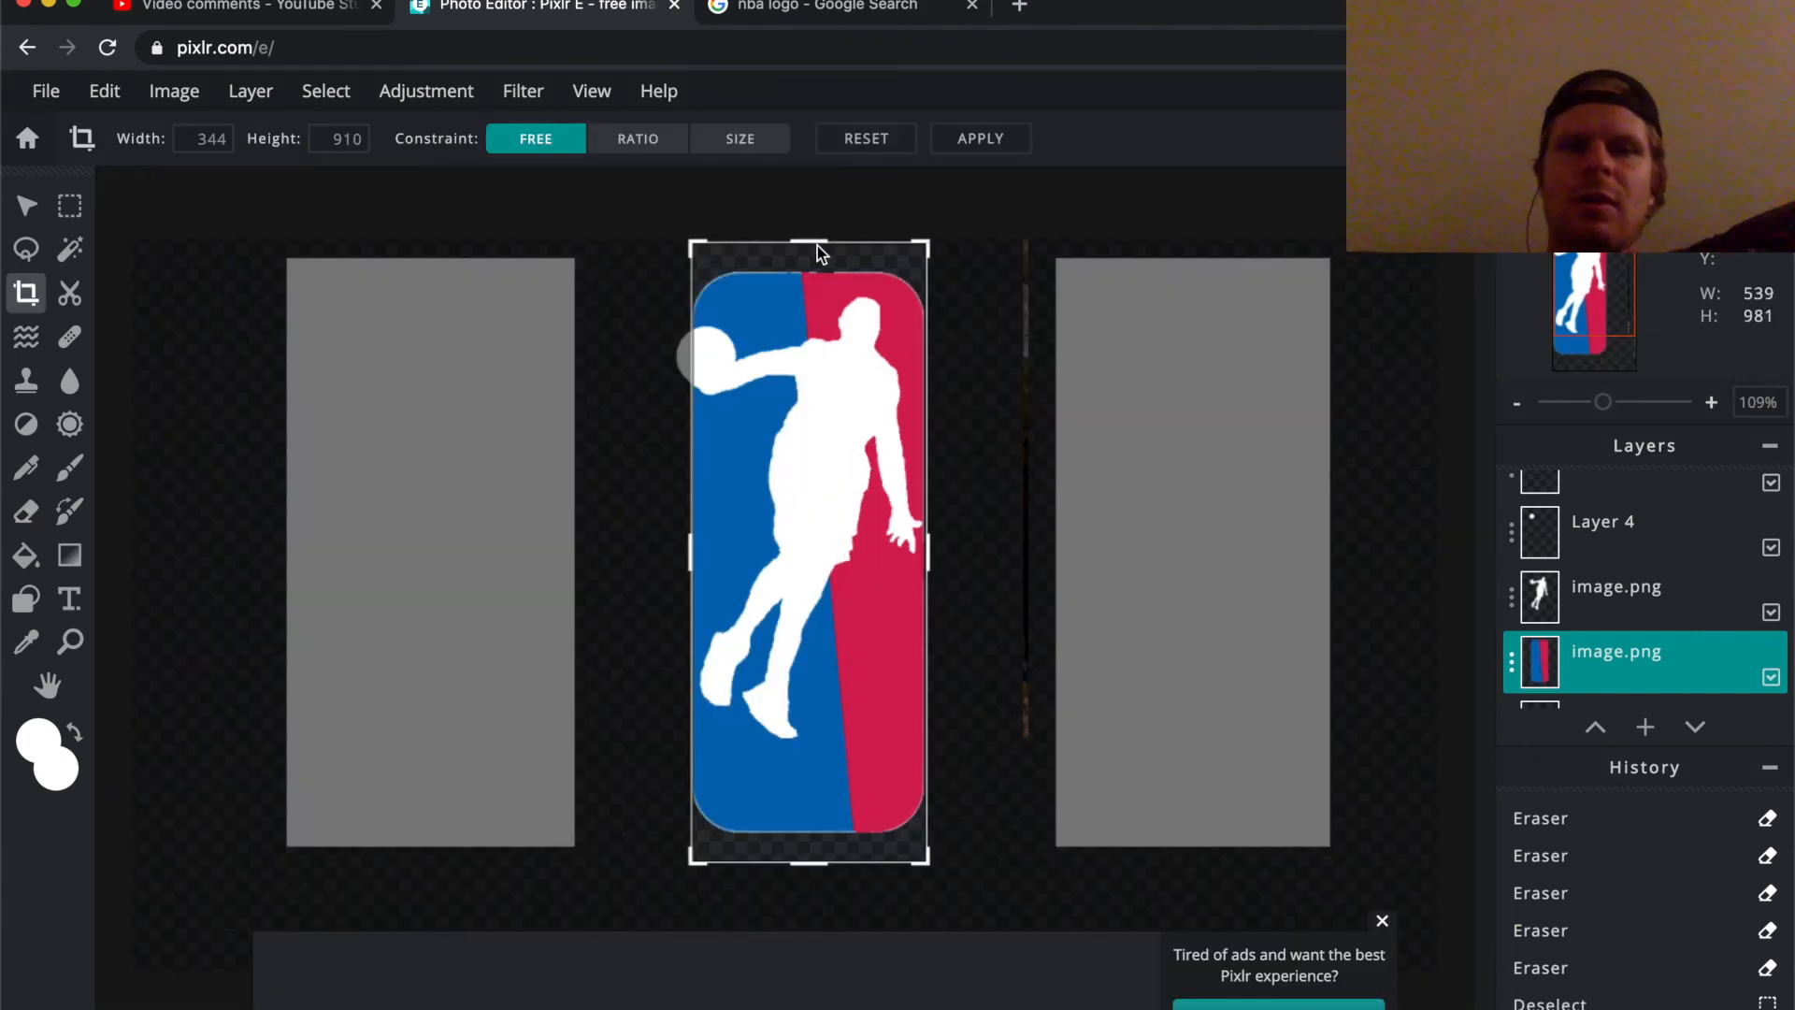
key("Return")
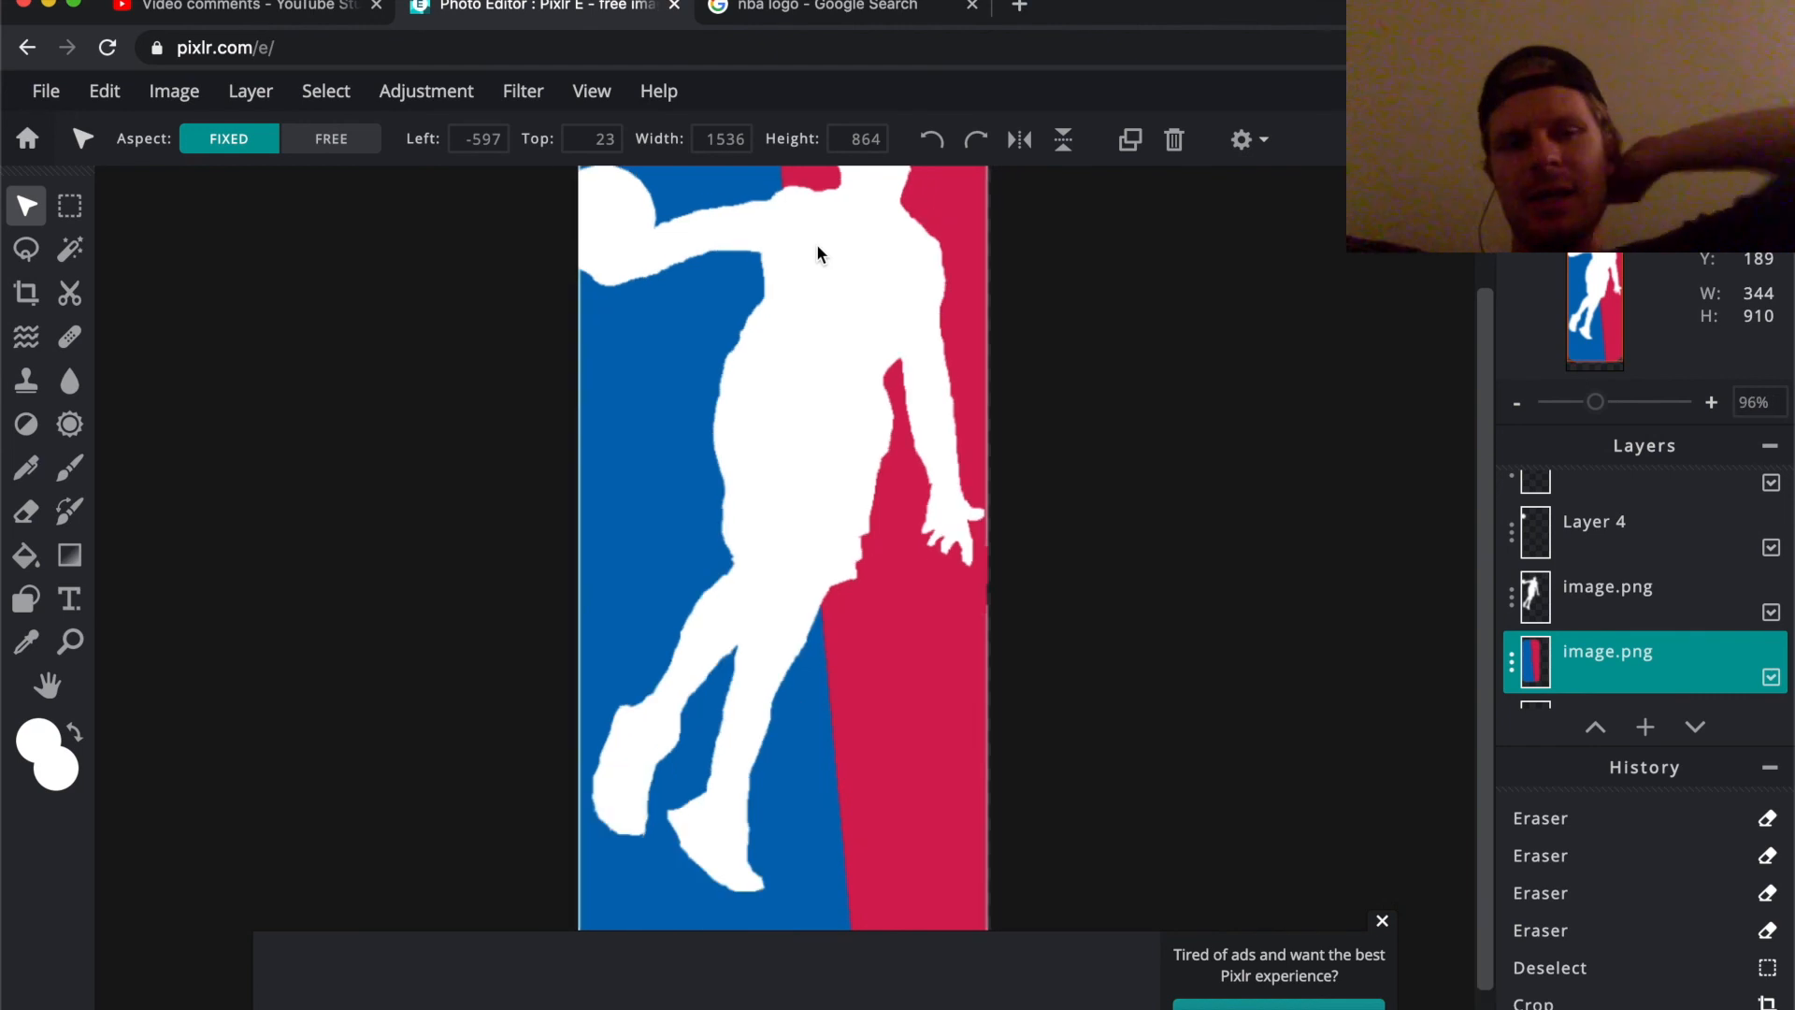
scroll(817, 253, "down", 4)
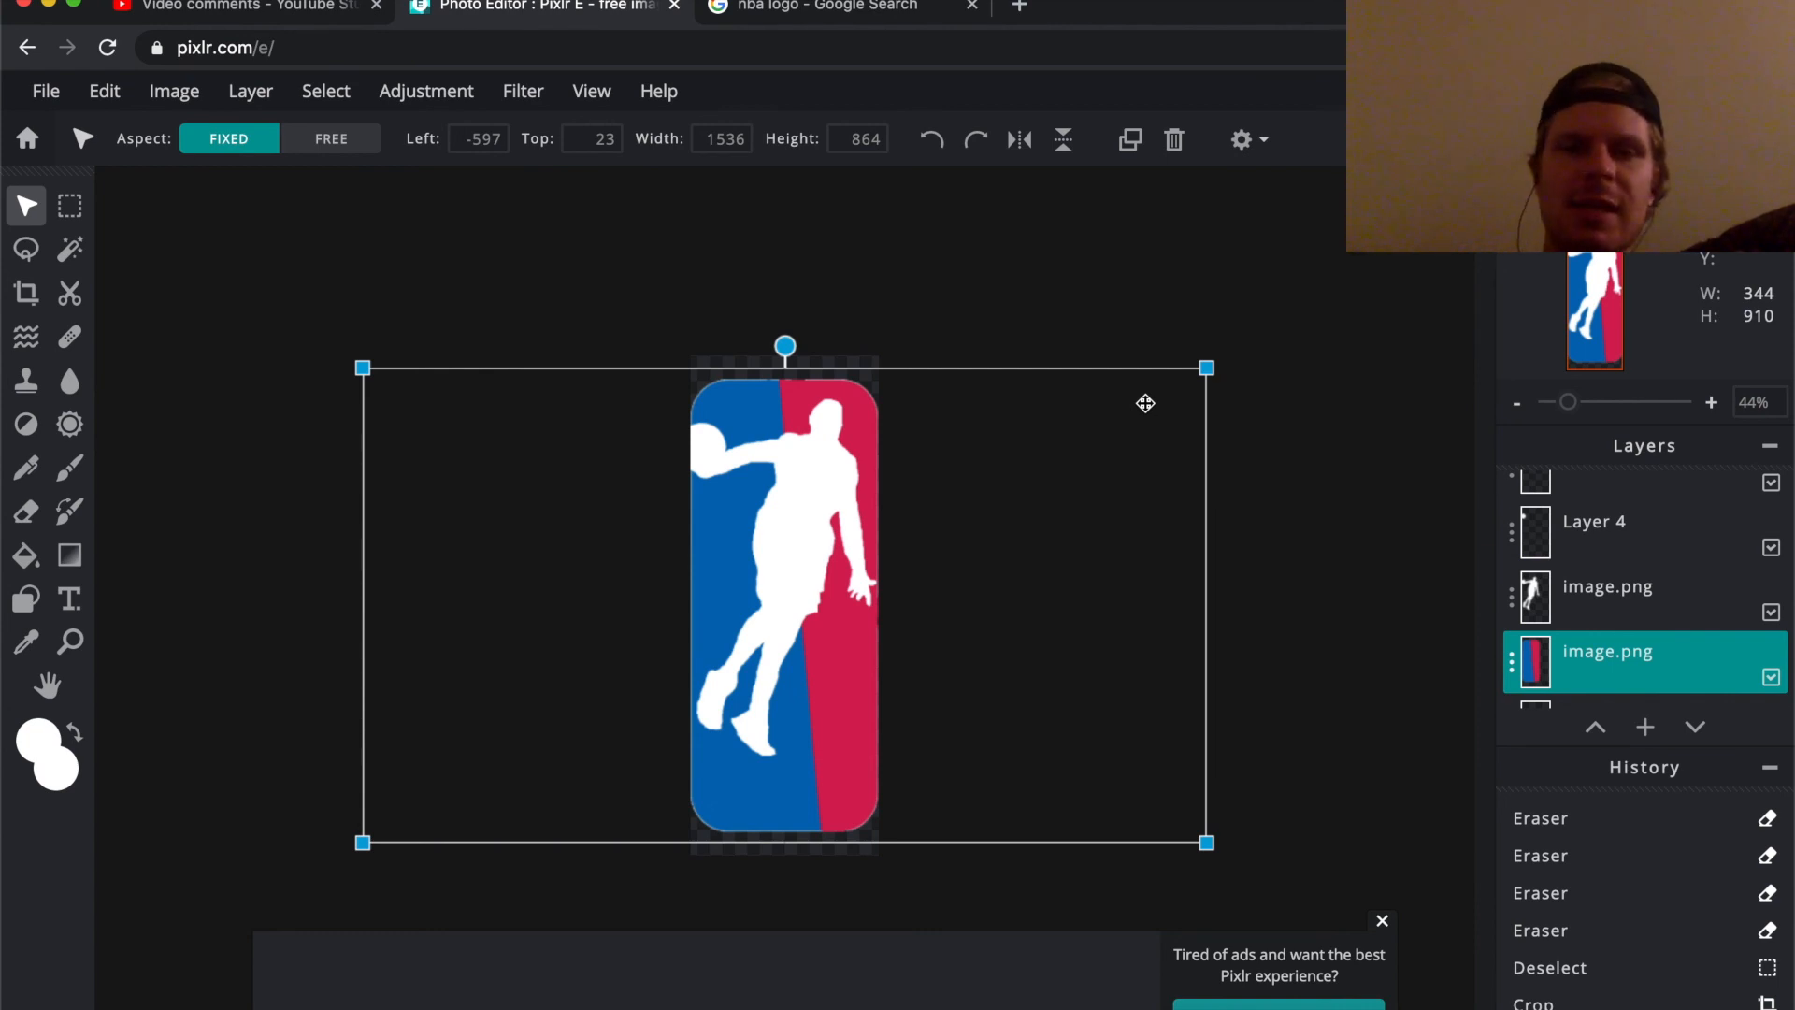
left_click(1109, 292)
- Examine the cropped logo as a whole and dismiss the advertisement covering its lower part
scroll(895, 517, "up", 2)
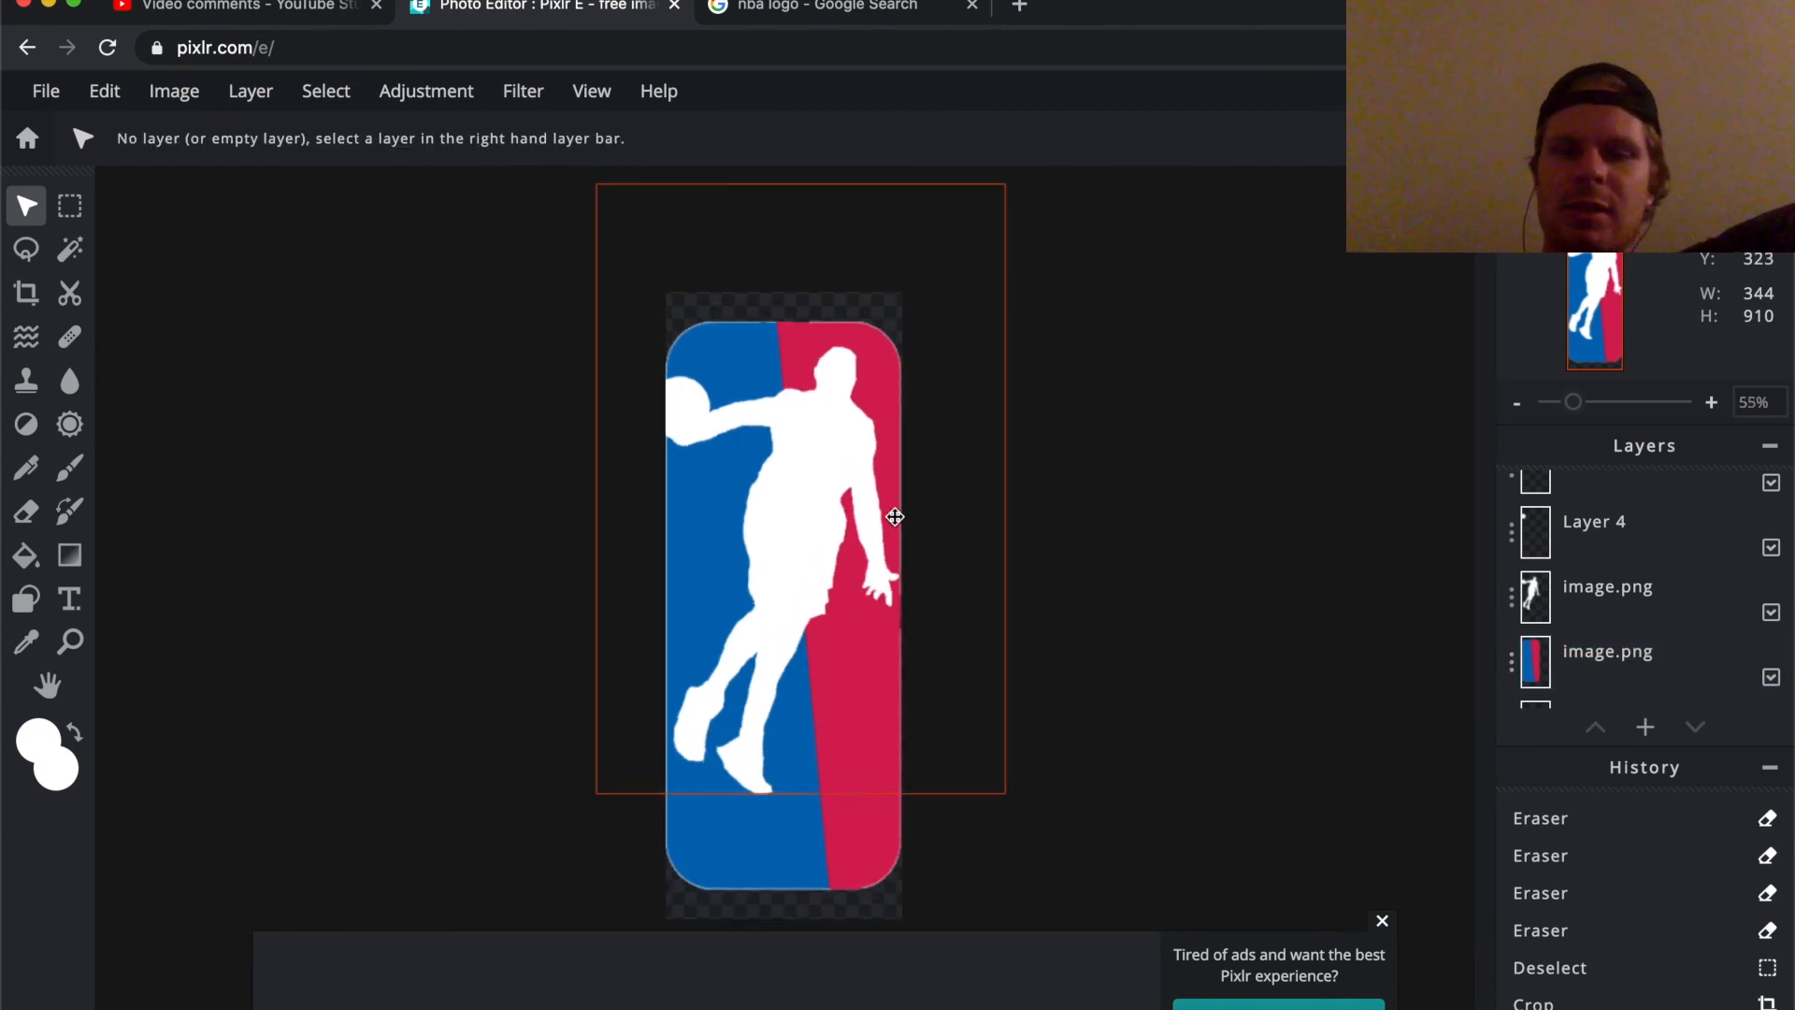
scroll(895, 517, "up", 2)
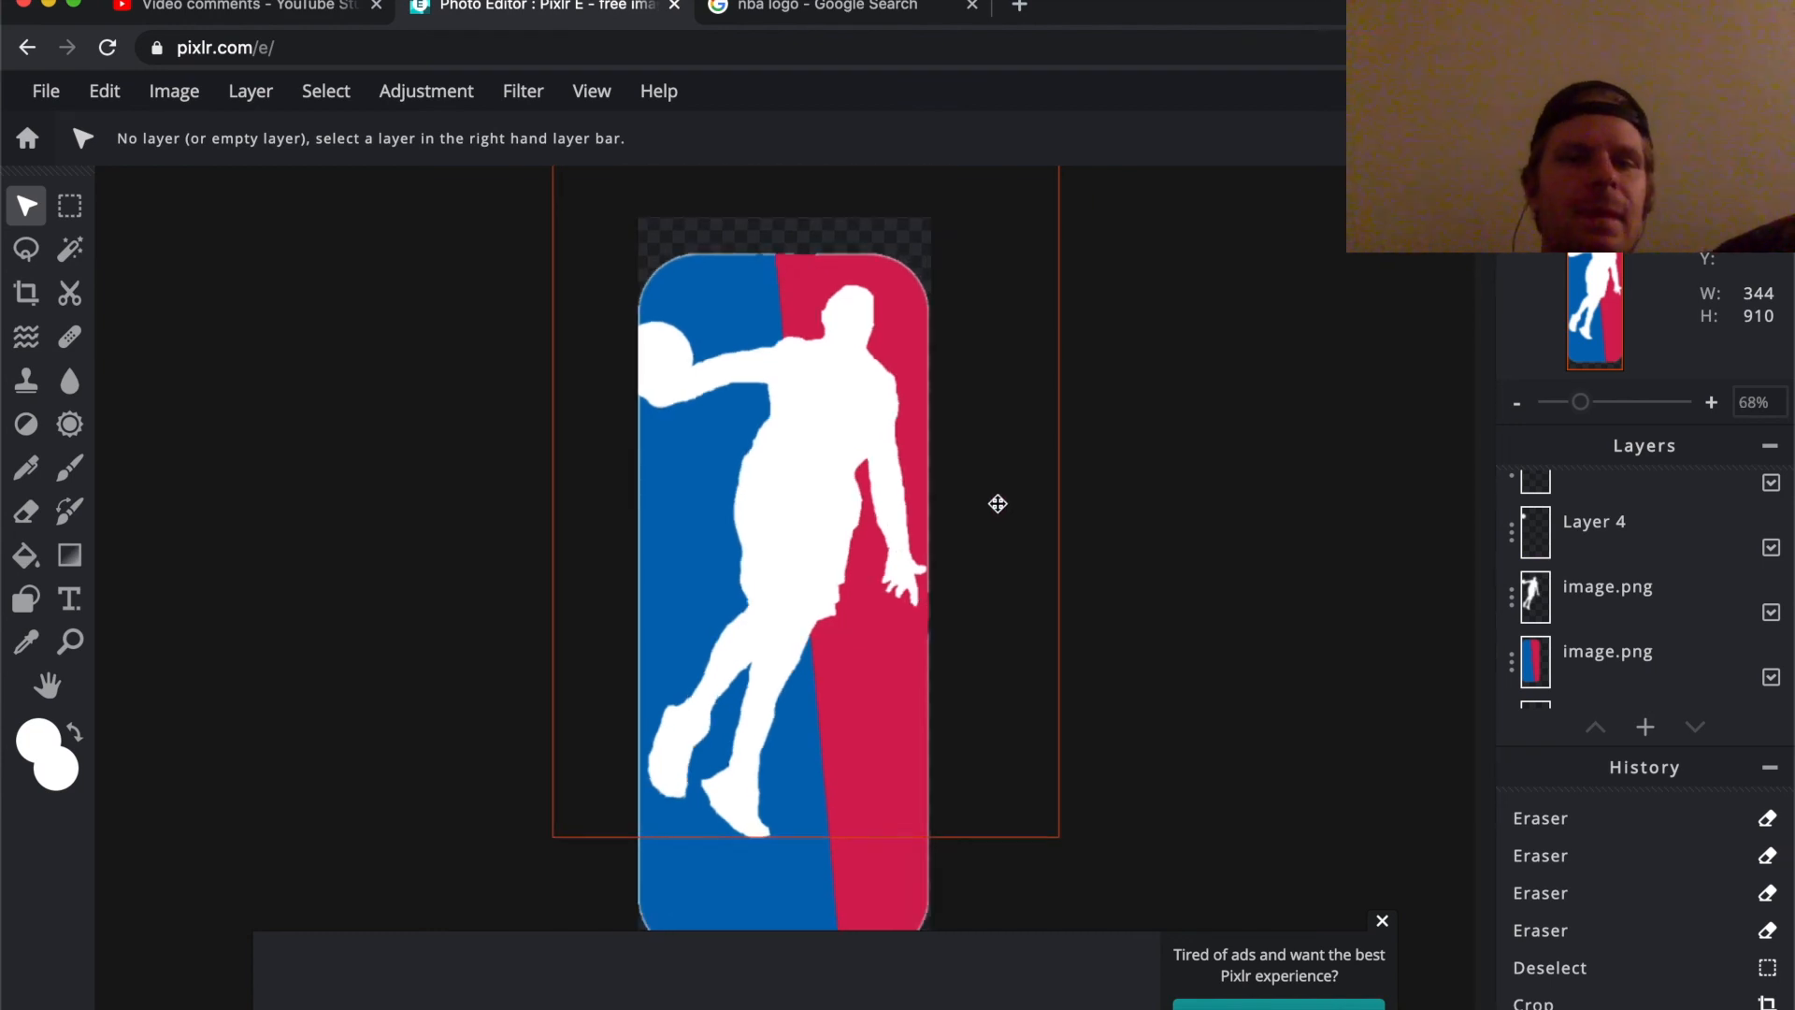
scroll(998, 503, "down", 3)
scroll(997, 503, "up", 3)
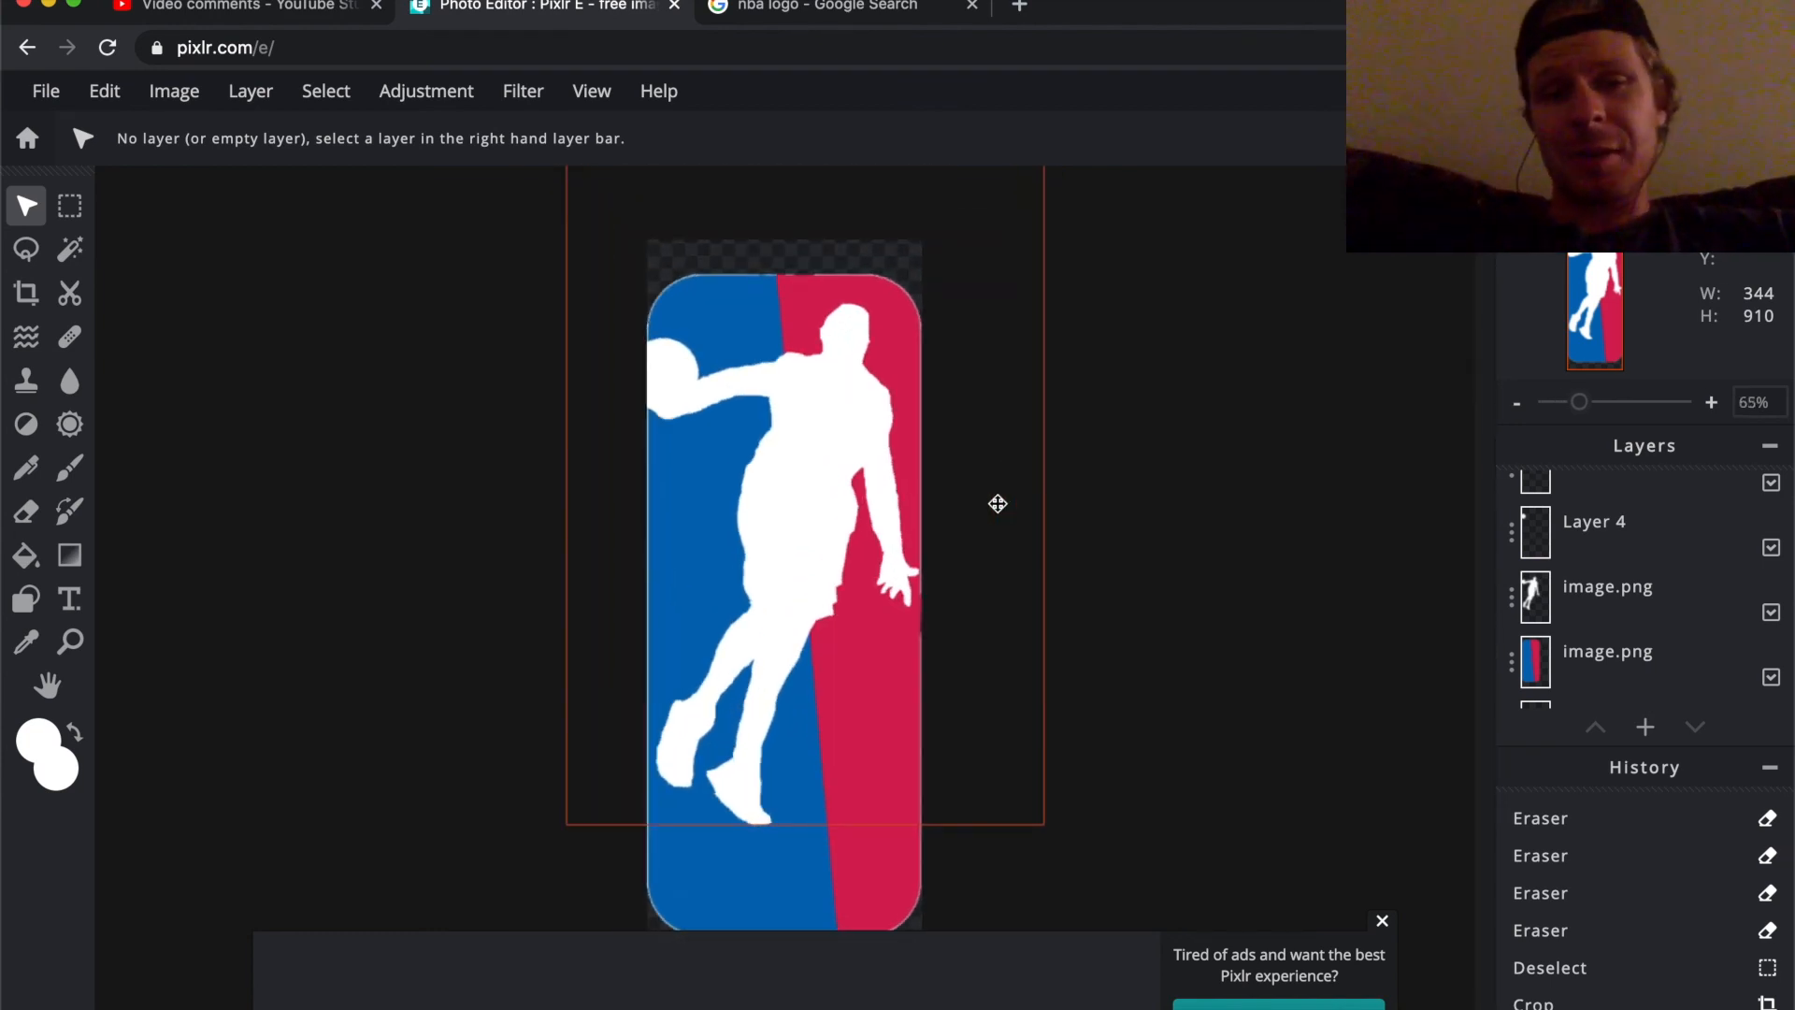
left_click(1382, 923)
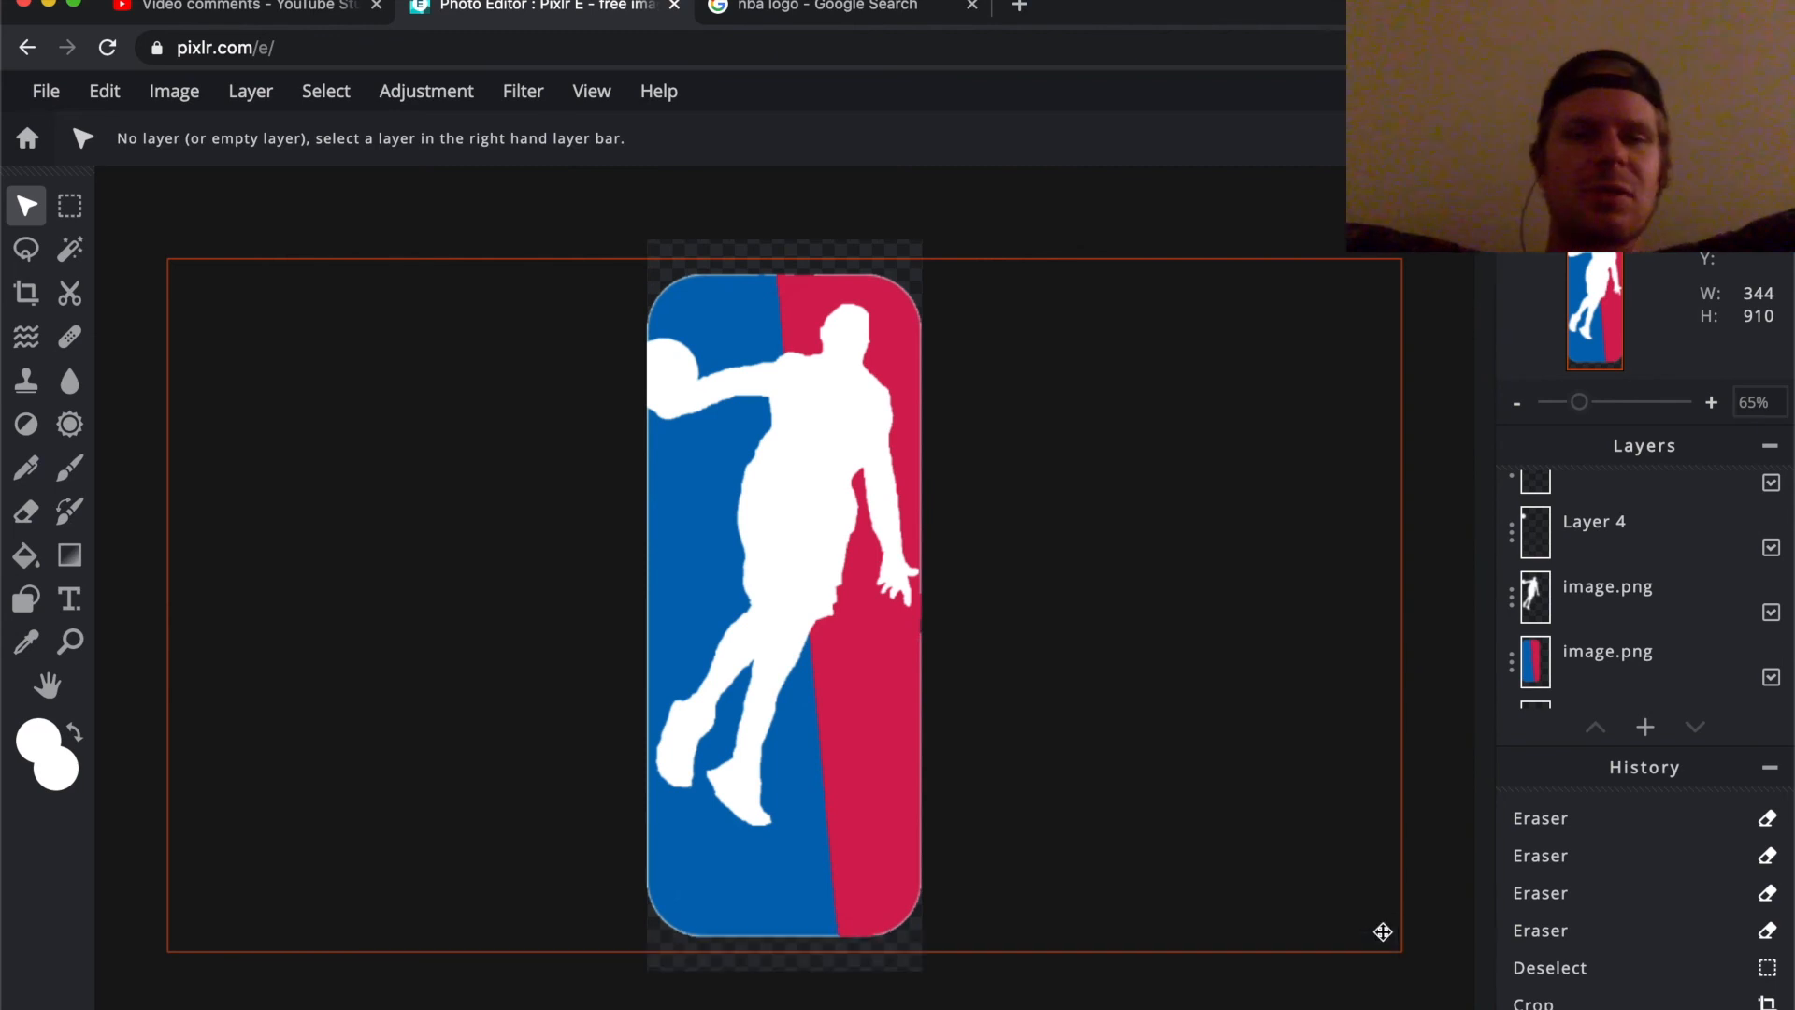